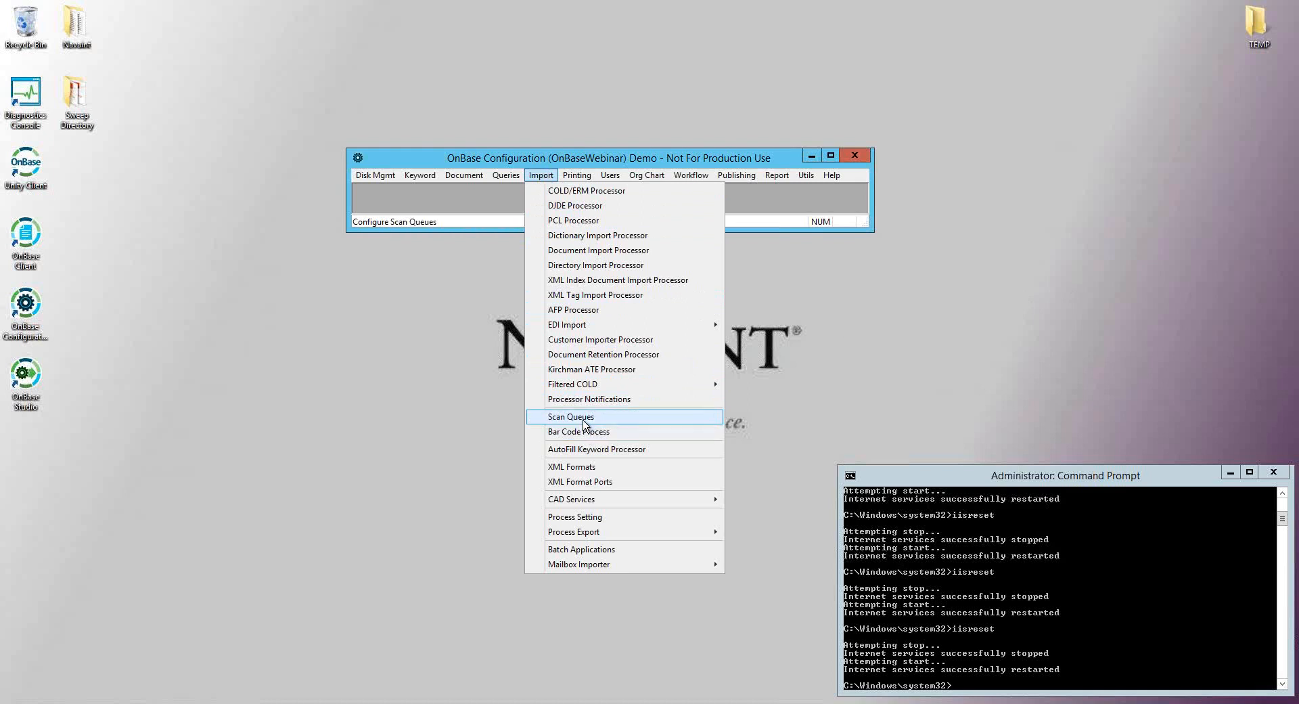
# Create a scan queue named "existing scan queue process" without copying settings from another queue.
pyautogui.click(585, 416)
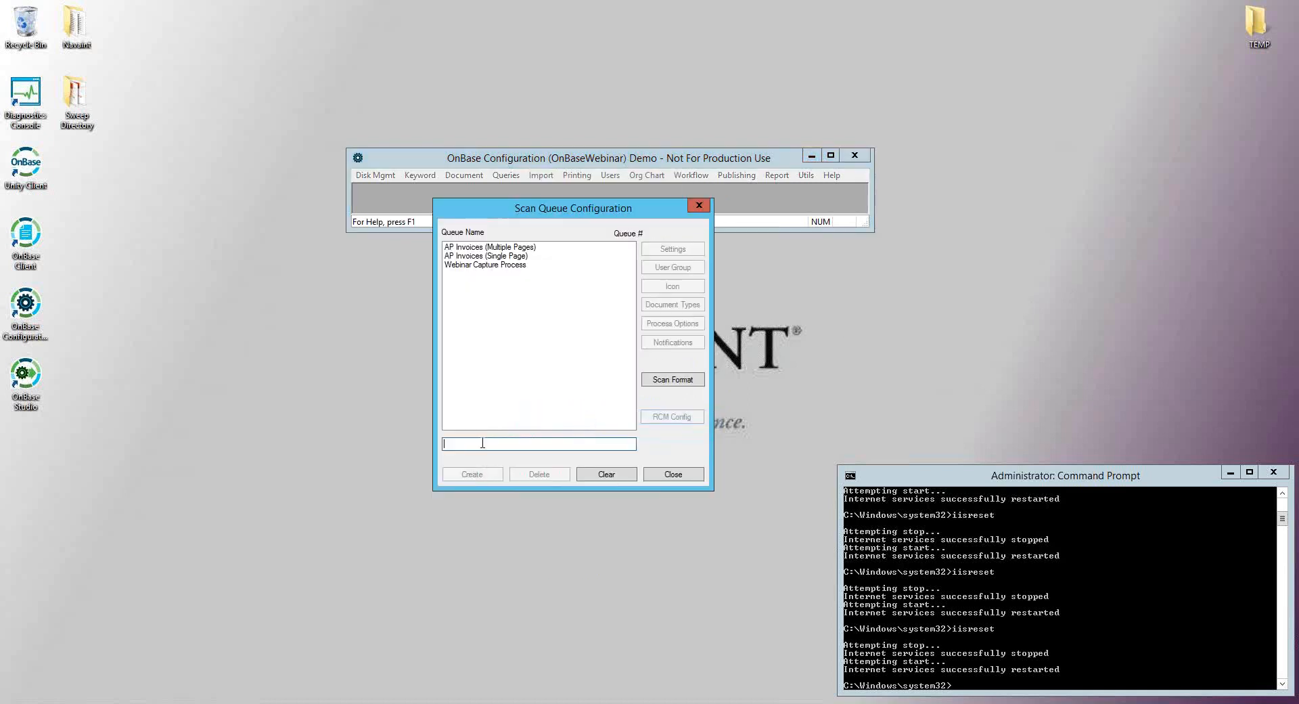
pyautogui.write('existing scan queue process')
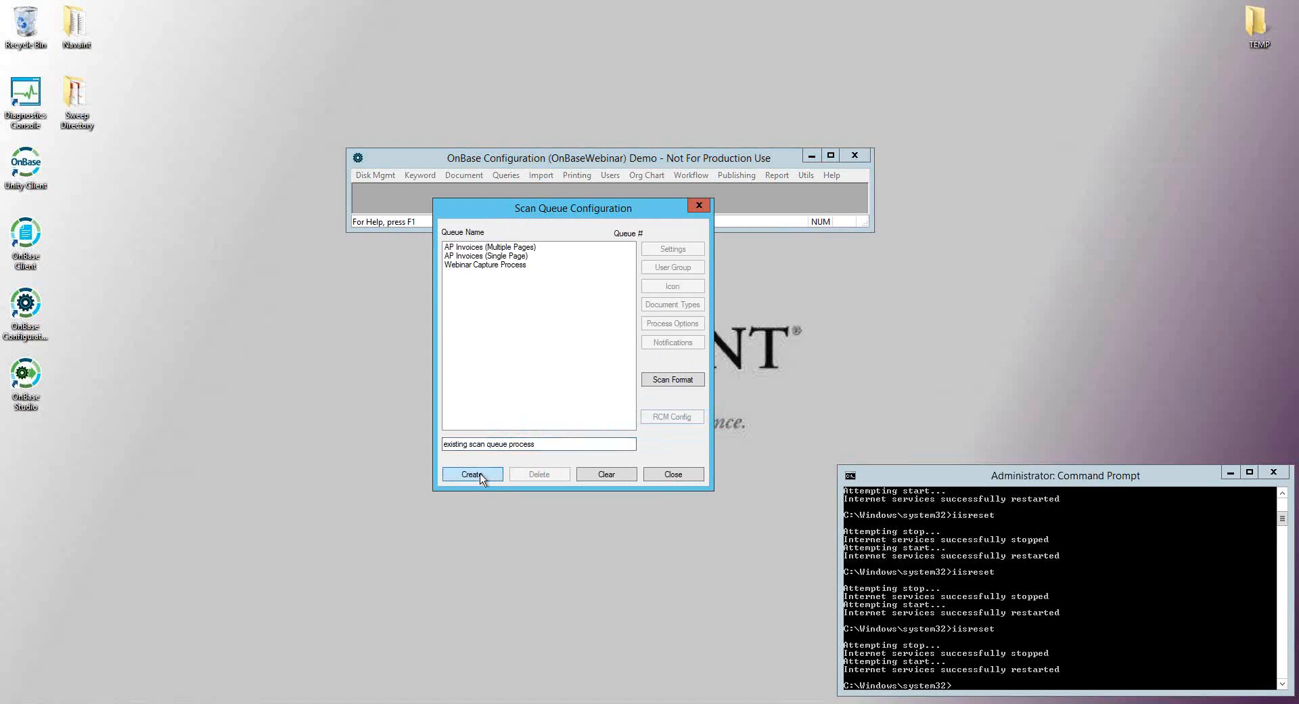
pyautogui.click(481, 477)
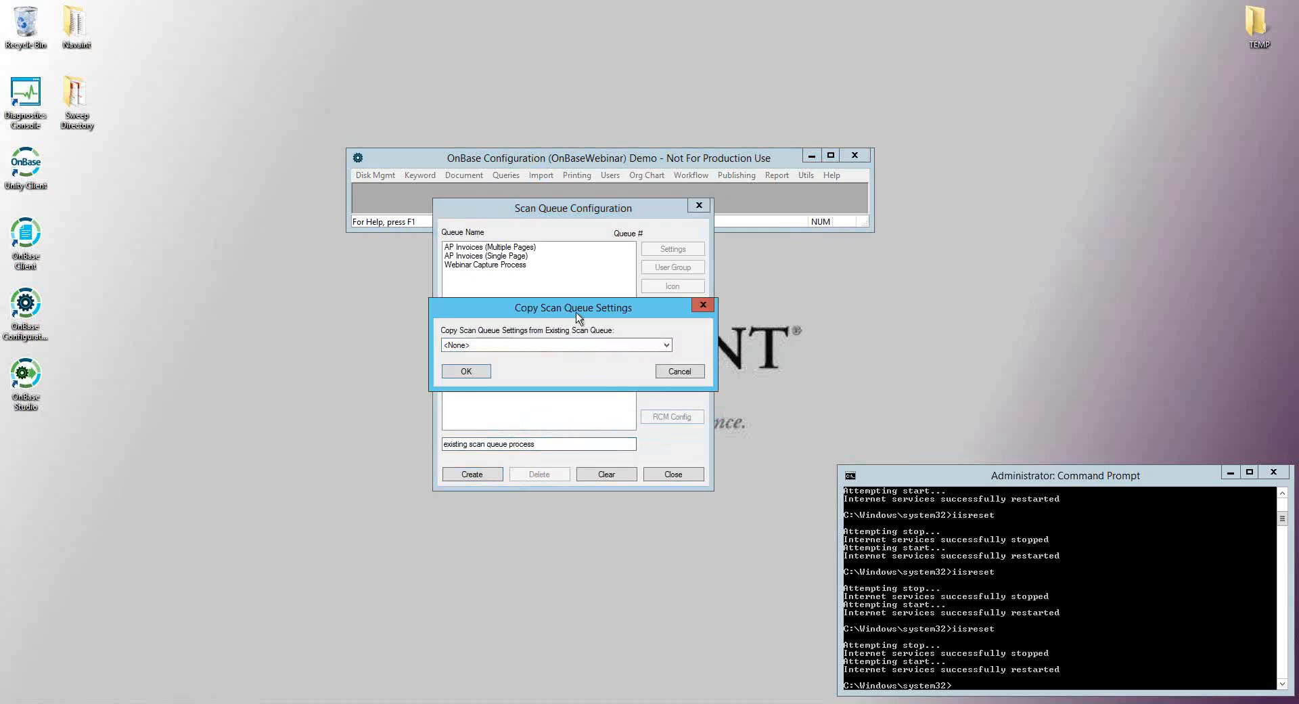
pyautogui.click(572, 346)
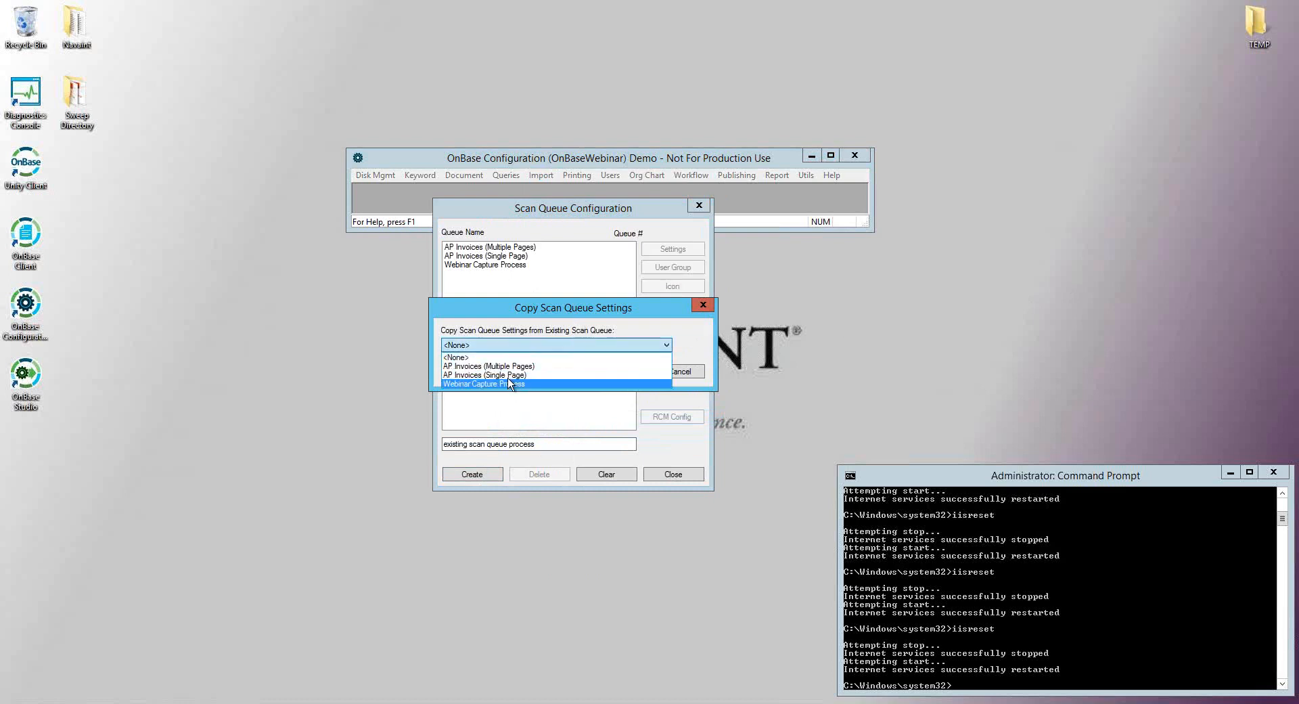
pyautogui.click(472, 361)
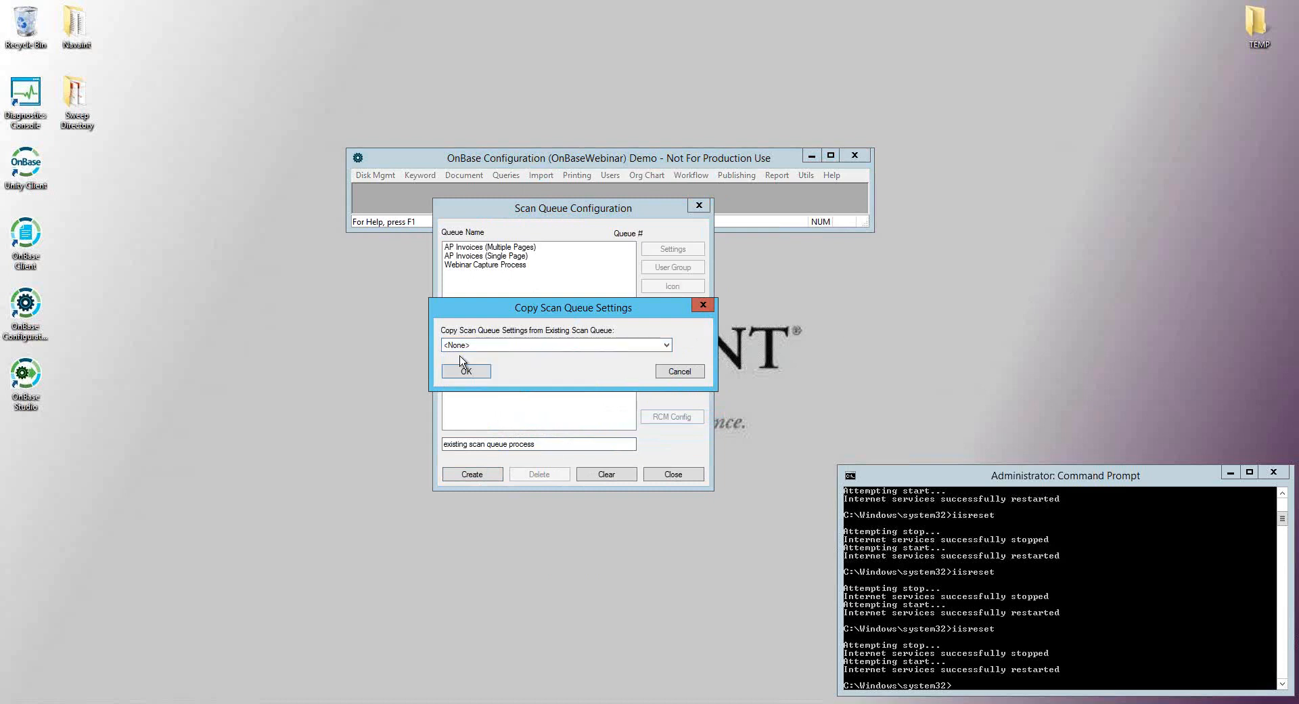
pyautogui.click(475, 372)
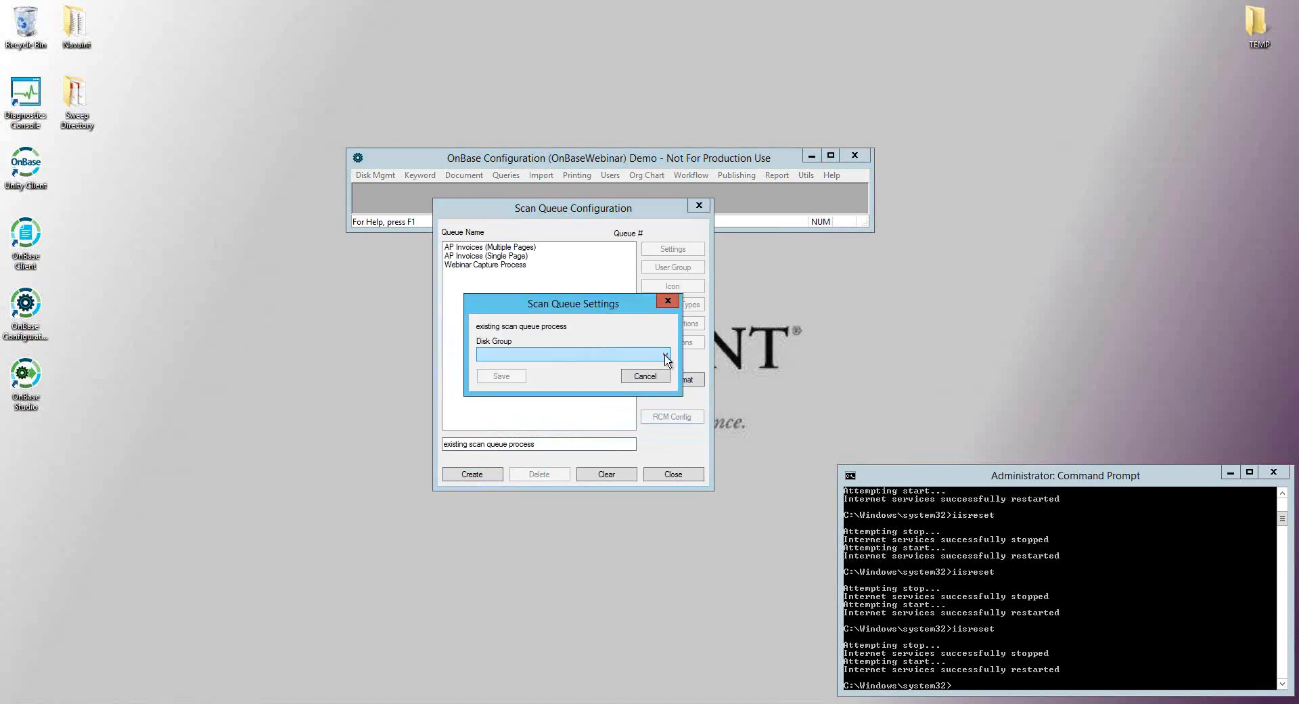
# Assign the Webinar disk group to the new scan queue and save its settings.
pyautogui.click(665, 354)
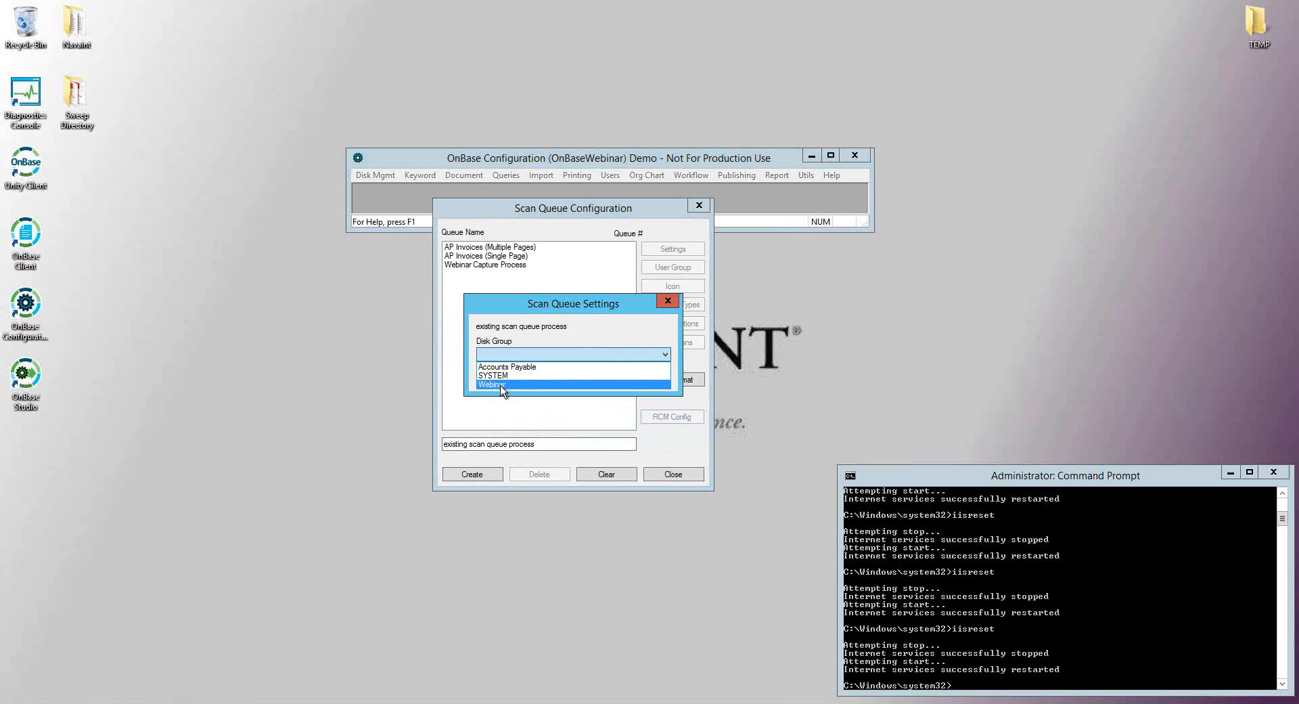
pyautogui.click(519, 384)
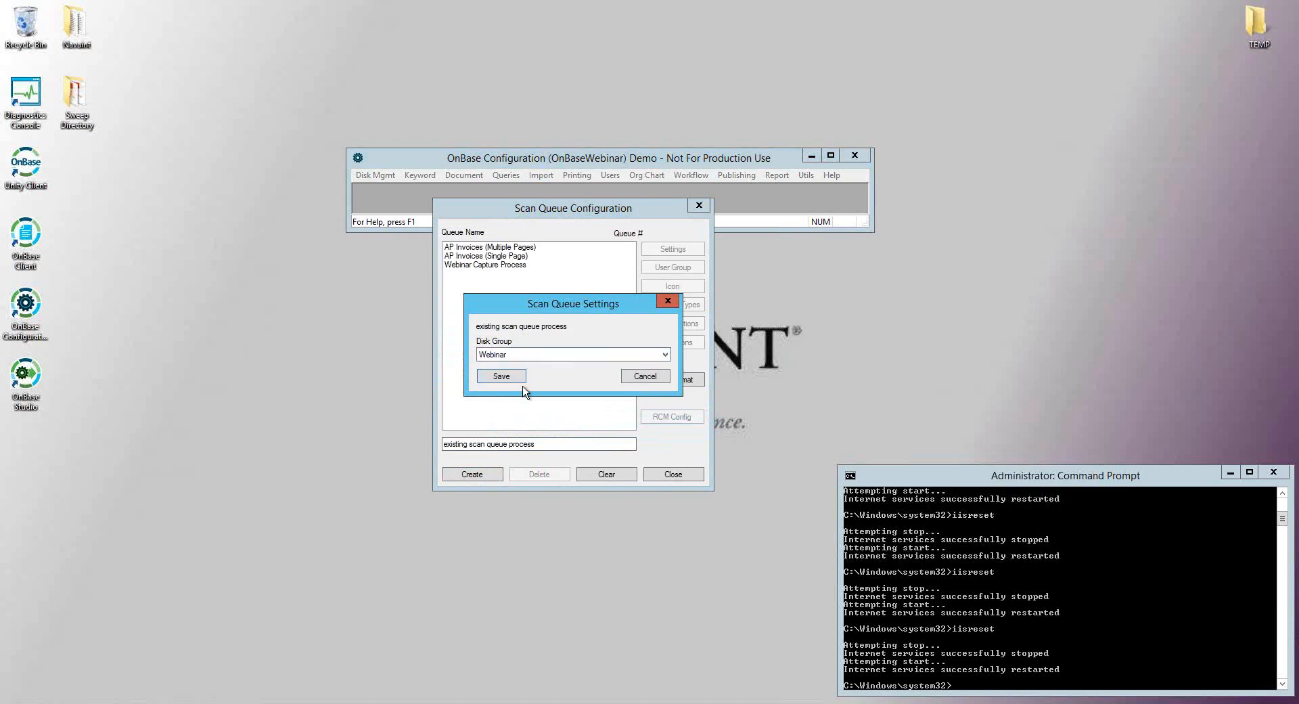
pyautogui.click(496, 378)
# Assign the scan queue to the MANAGER, AP - INDEXRS and AP - SUPERVISORS user groups.
pyautogui.moveTo(632, 373); pyautogui.dragTo(622, 333)
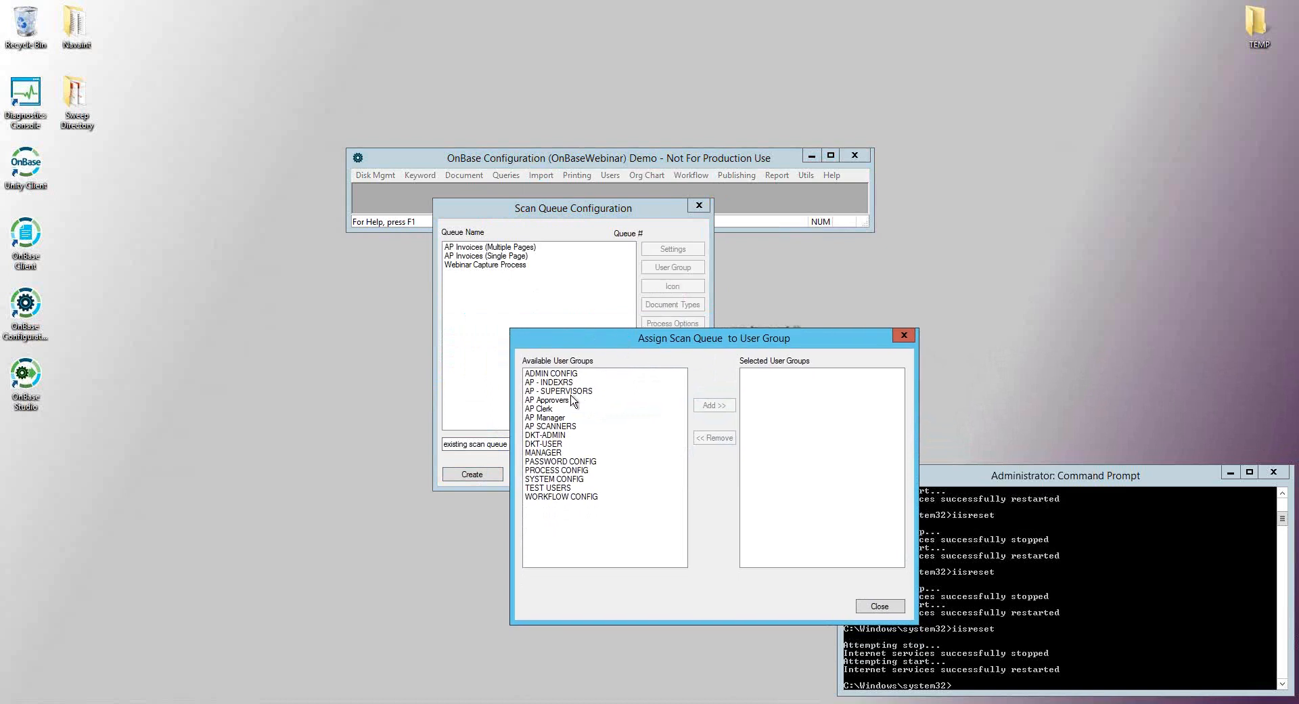
pyautogui.click(545, 452)
pyautogui.click(714, 404)
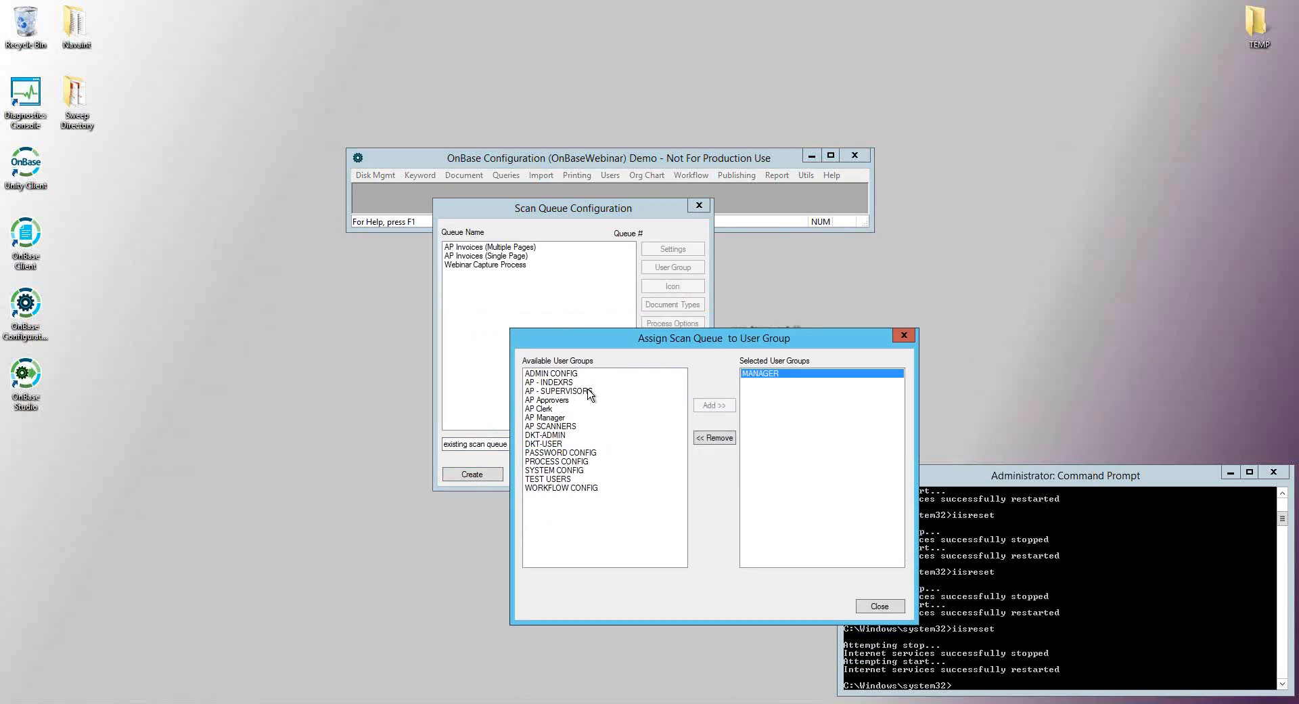
pyautogui.click(557, 382)
pyautogui.click(714, 405)
pyautogui.click(582, 383)
pyautogui.click(714, 405)
# Assign the scan queue to the AP Approvers, AP Clerk, AP Manager and AP SCANNERS user groups as well.
pyautogui.click(560, 383)
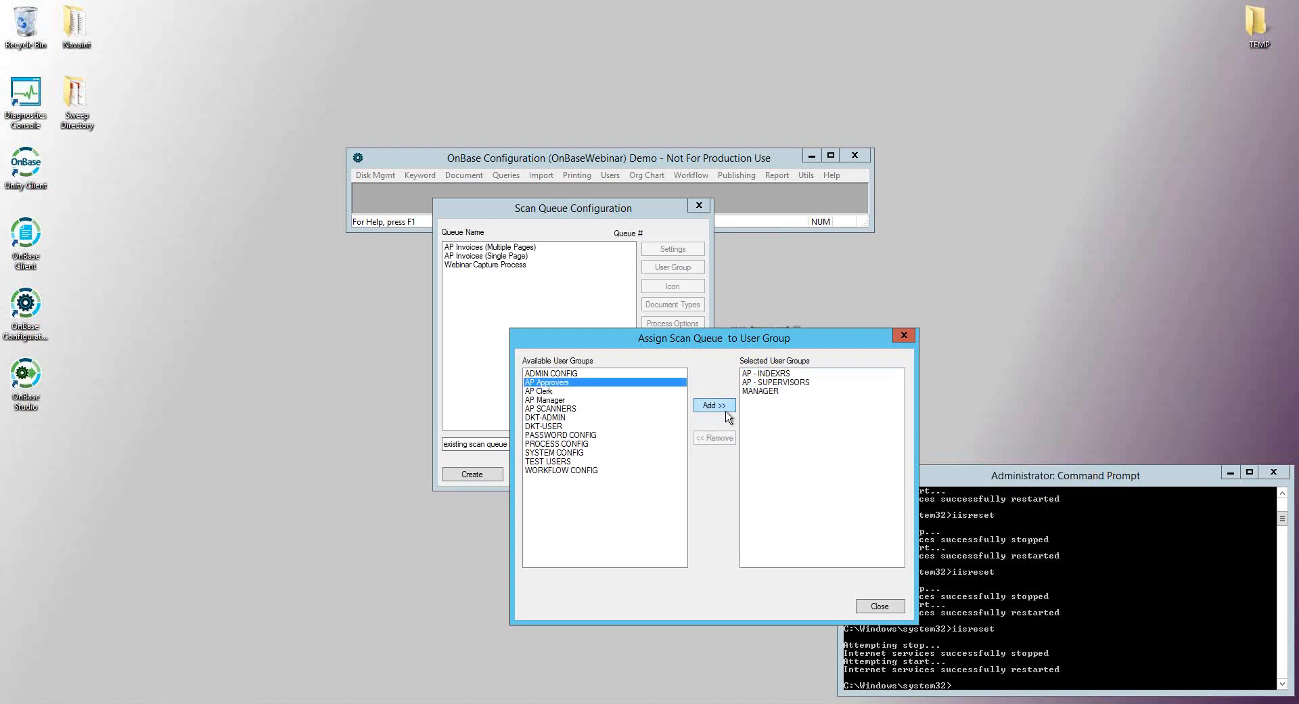
pyautogui.click(710, 407)
pyautogui.click(546, 383)
pyautogui.click(710, 406)
pyautogui.click(560, 382)
pyautogui.click(714, 406)
pyautogui.click(582, 383)
pyautogui.click(715, 404)
pyautogui.click(878, 605)
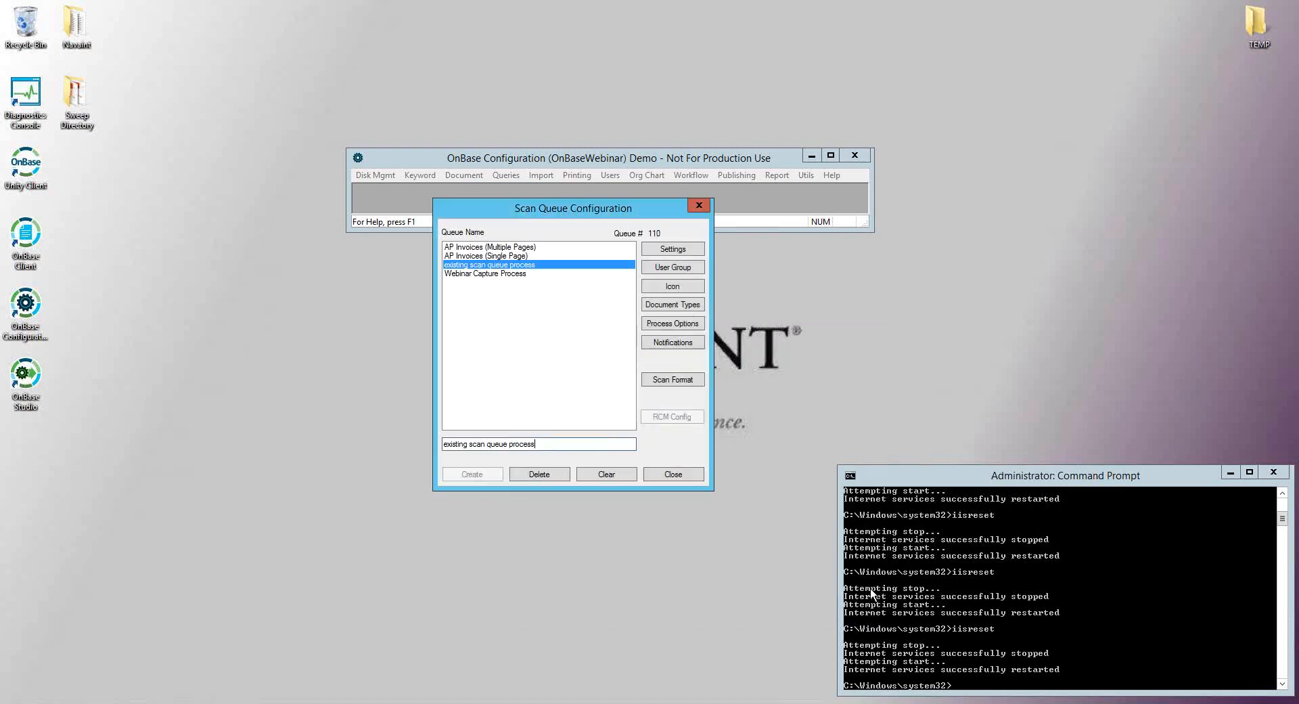
# Open the new queue's process options and review the auto-name, capture, indexing, integration, QA, image processing and custom processing settings.
pyautogui.click(684, 331)
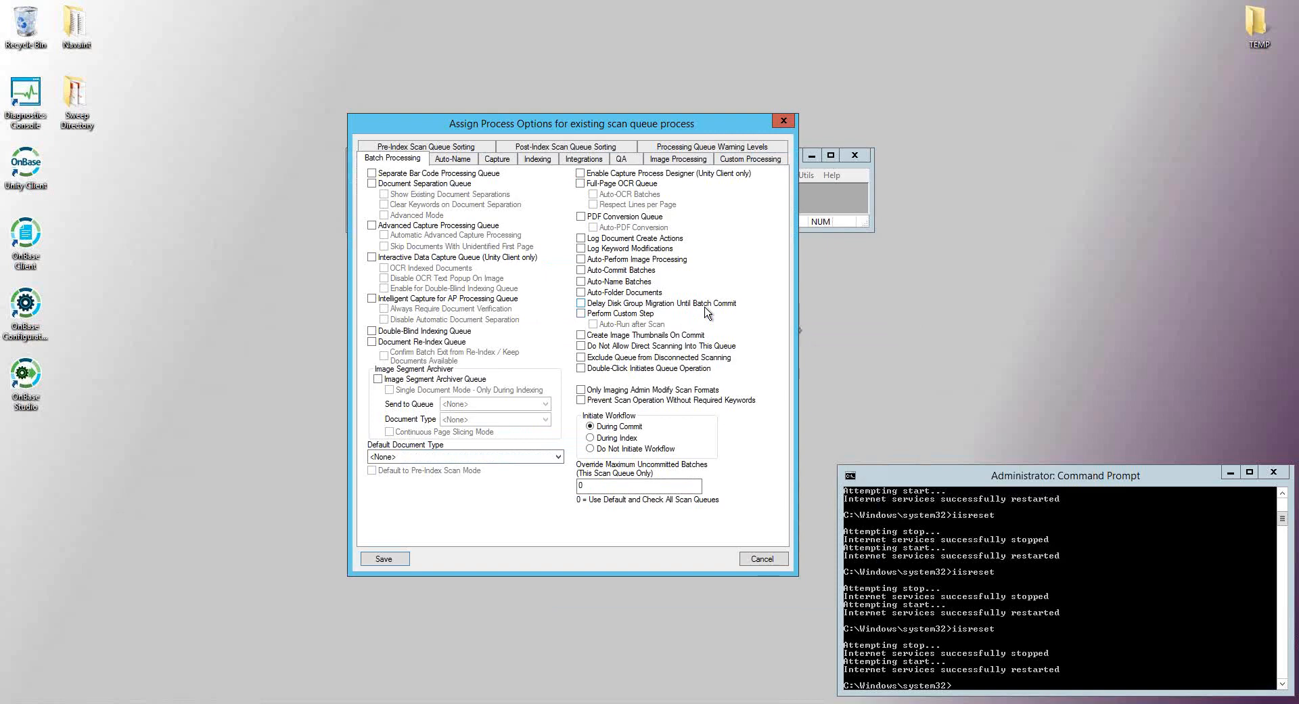
pyautogui.click(452, 158)
pyautogui.click(498, 161)
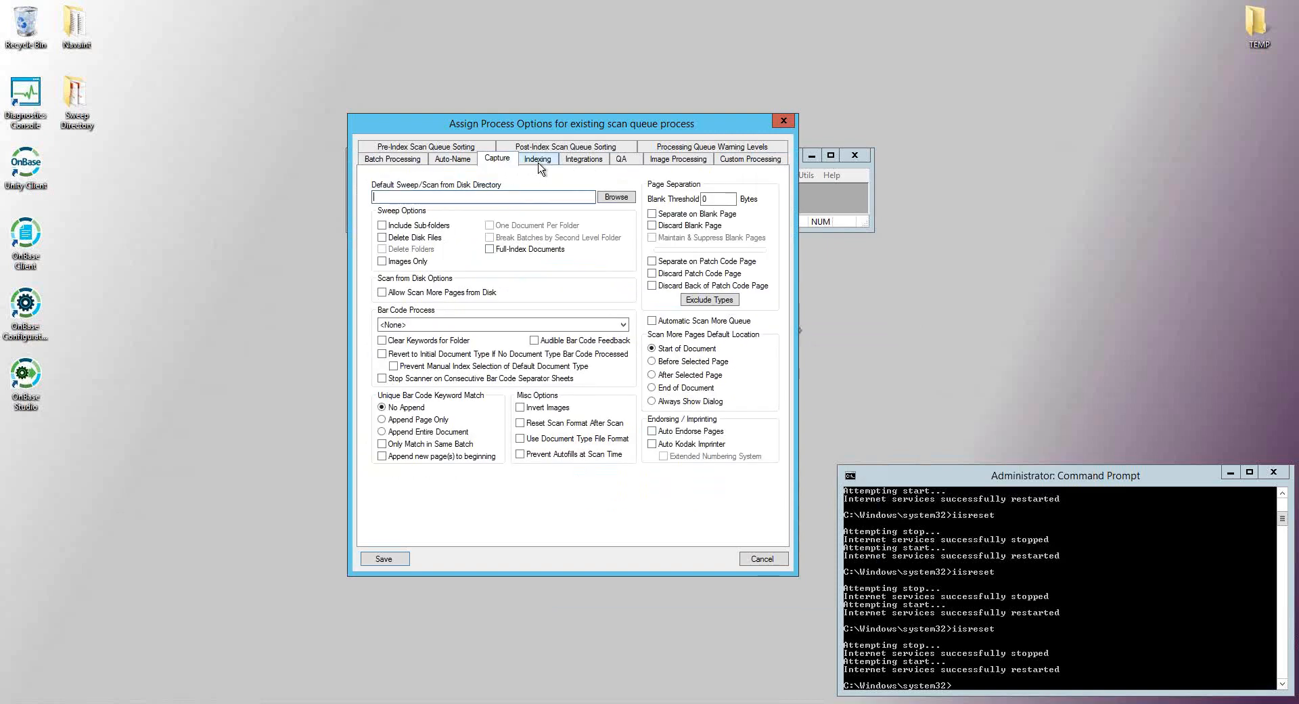
pyautogui.click(539, 162)
pyautogui.click(581, 161)
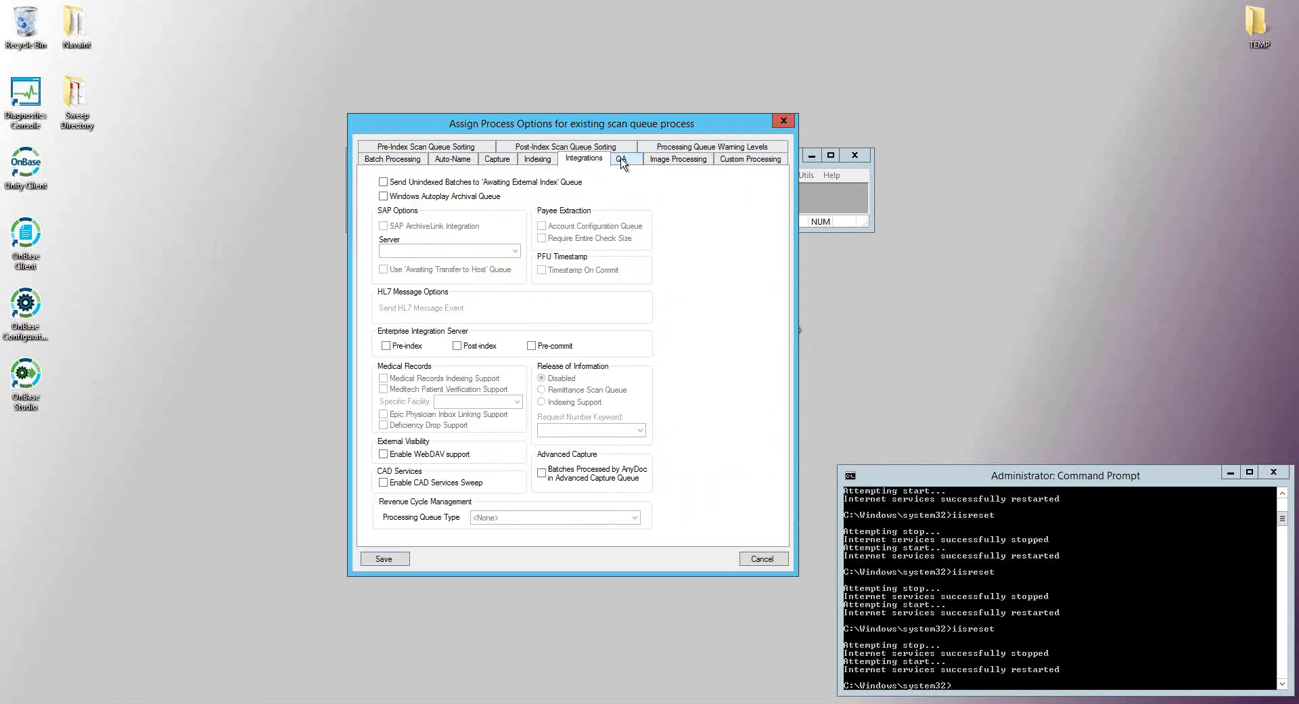
pyautogui.click(621, 161)
pyautogui.click(670, 162)
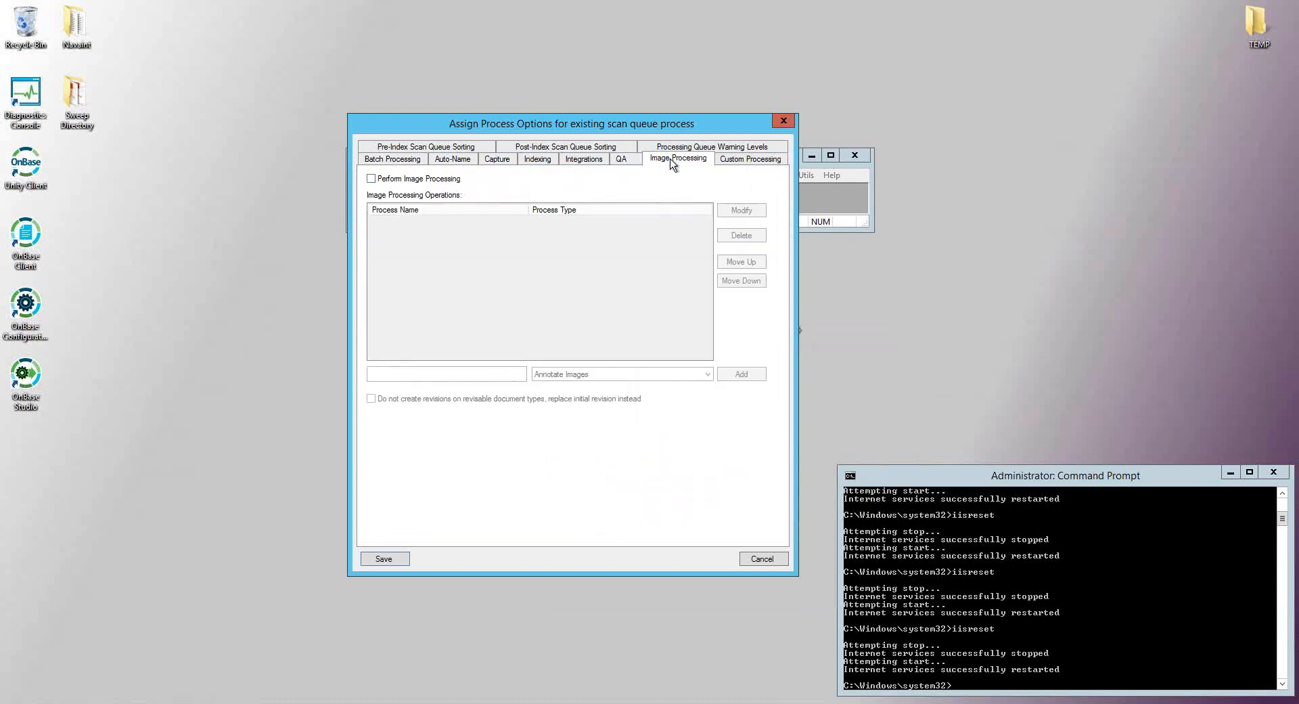
pyautogui.click(744, 162)
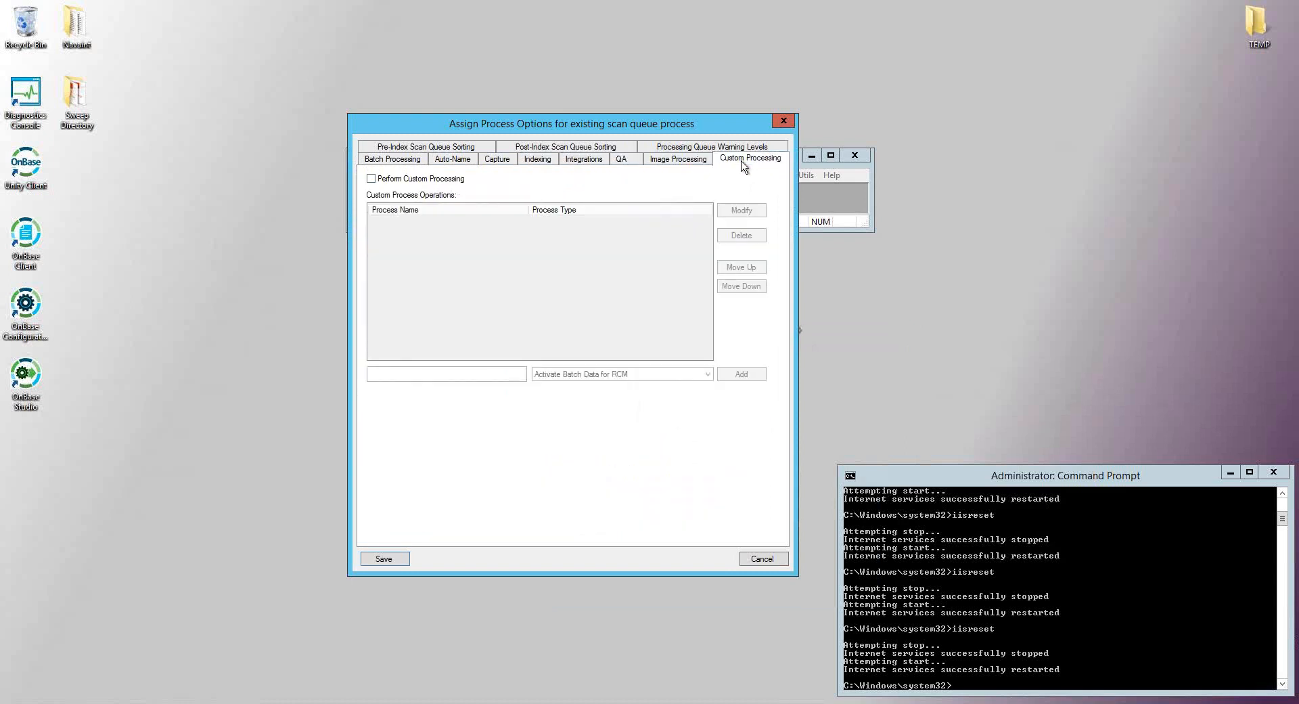
# Enable the Separate Bar Code Processing Queue and the Document Separation Queue for batch processing.
pyautogui.click(392, 162)
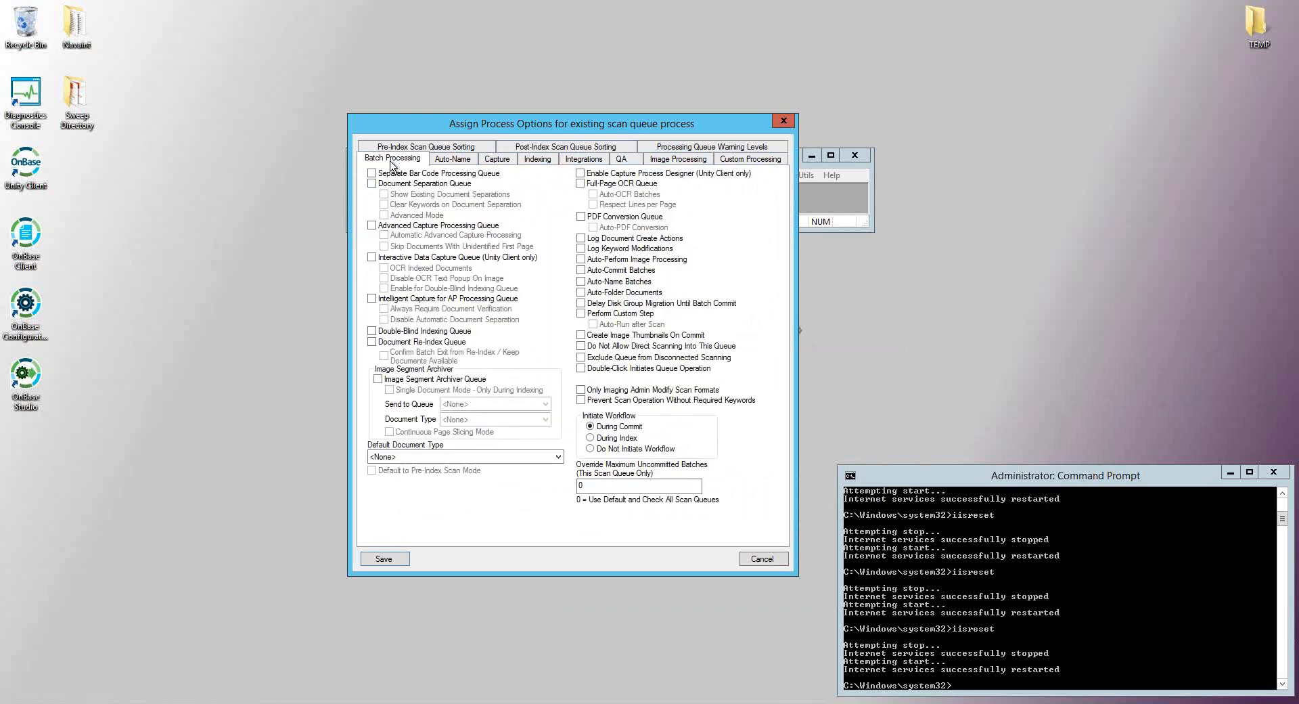
pyautogui.click(372, 174)
pyautogui.click(372, 183)
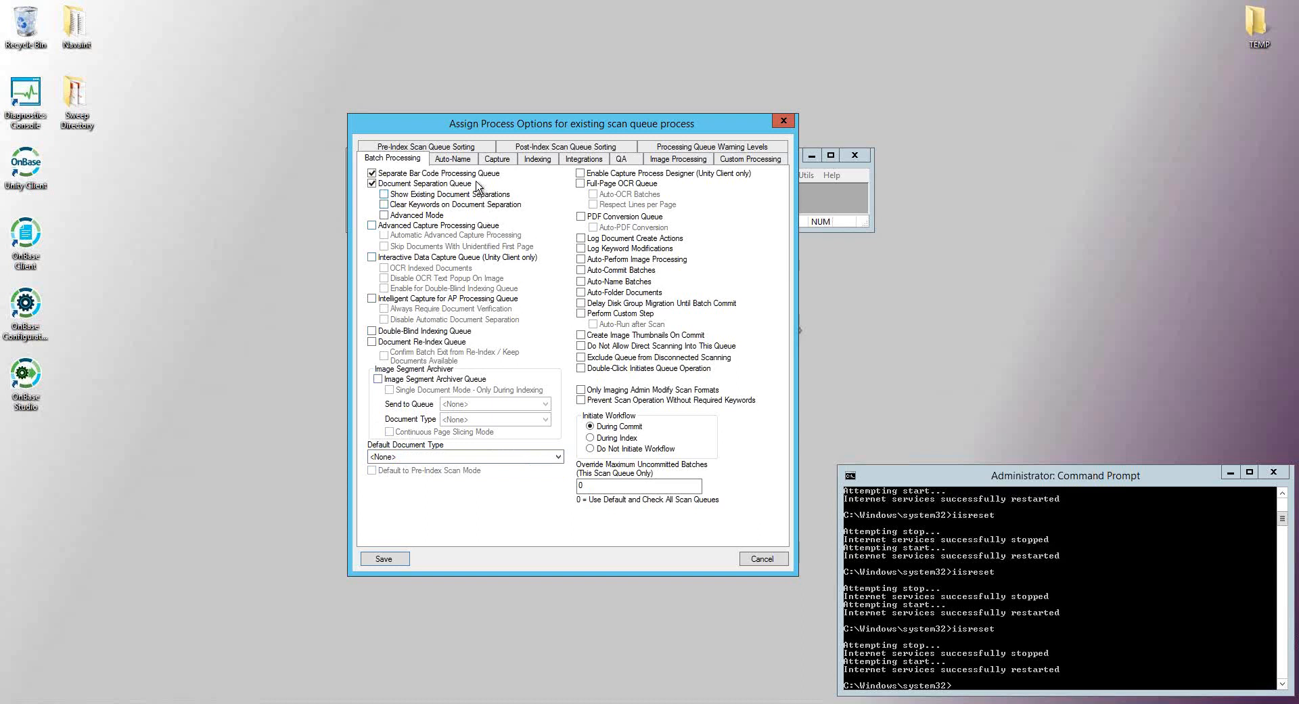
# Set the default sweep directory to the desktop's Sweep Directory folder and the bar code process to <self-configured process>.
pyautogui.click(499, 161)
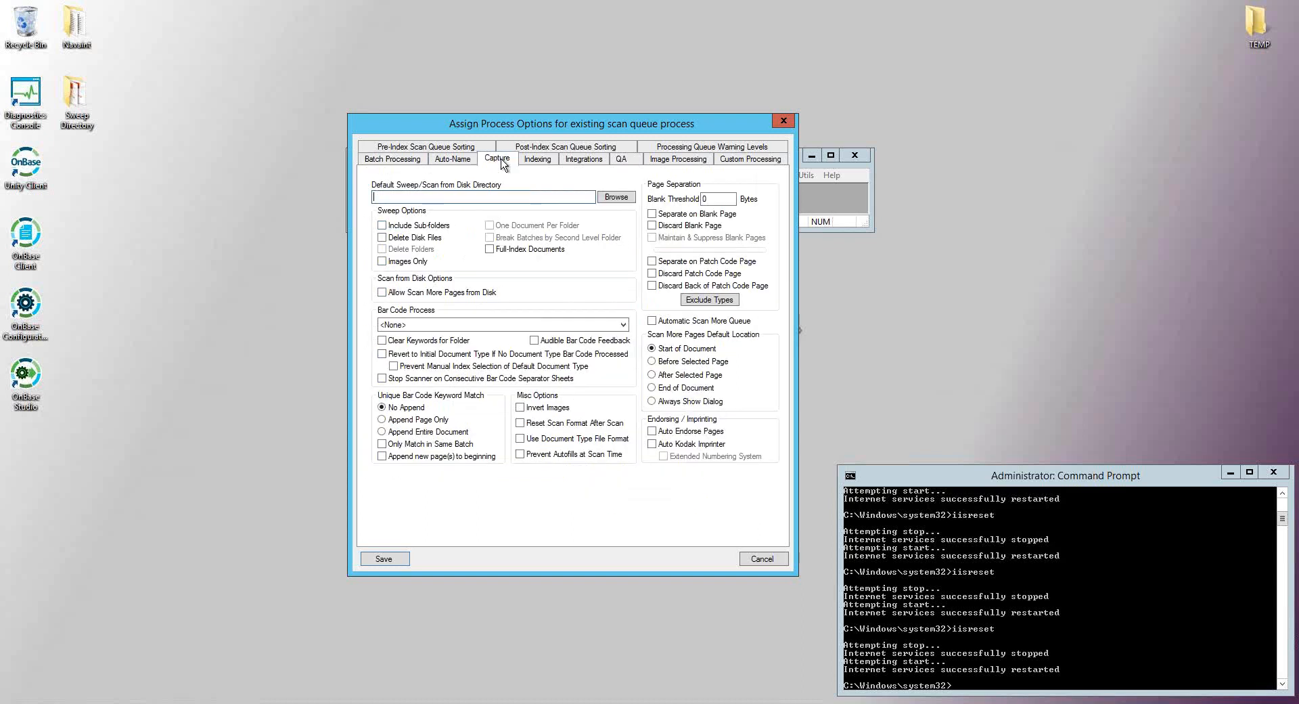
pyautogui.click(616, 197)
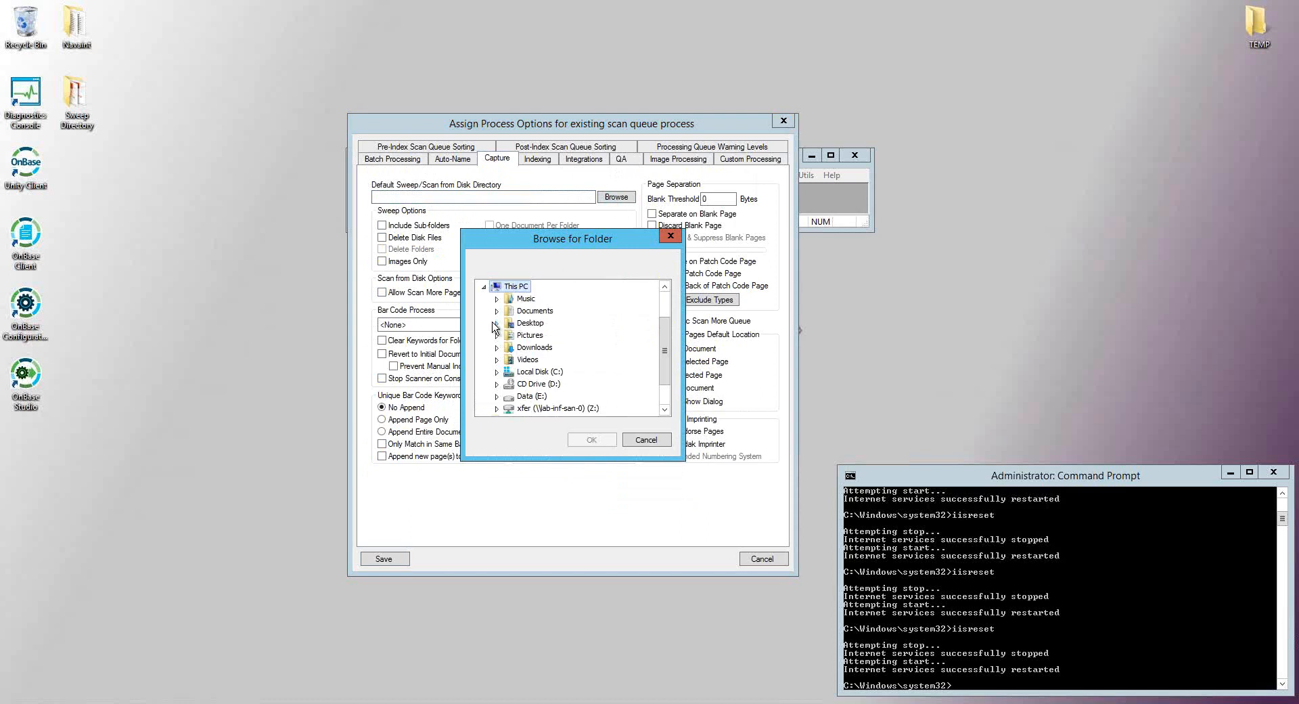
pyautogui.click(496, 324)
pyautogui.click(548, 348)
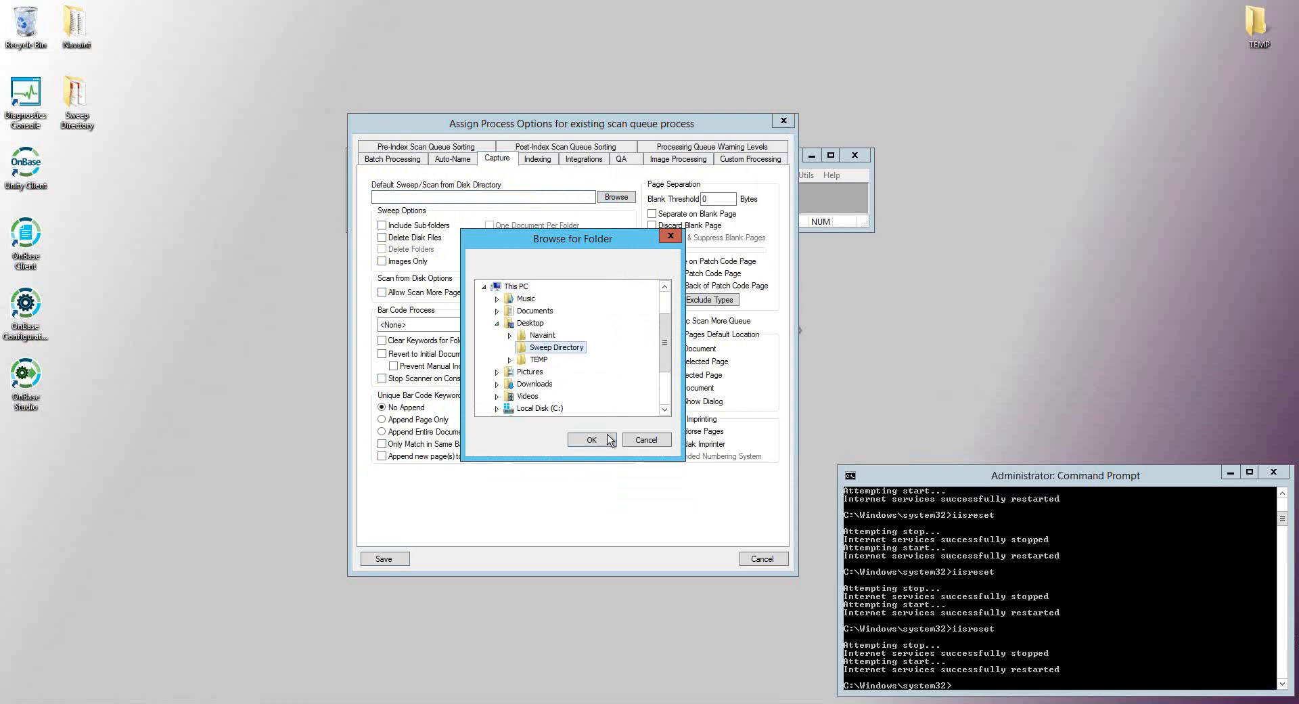
pyautogui.click(600, 441)
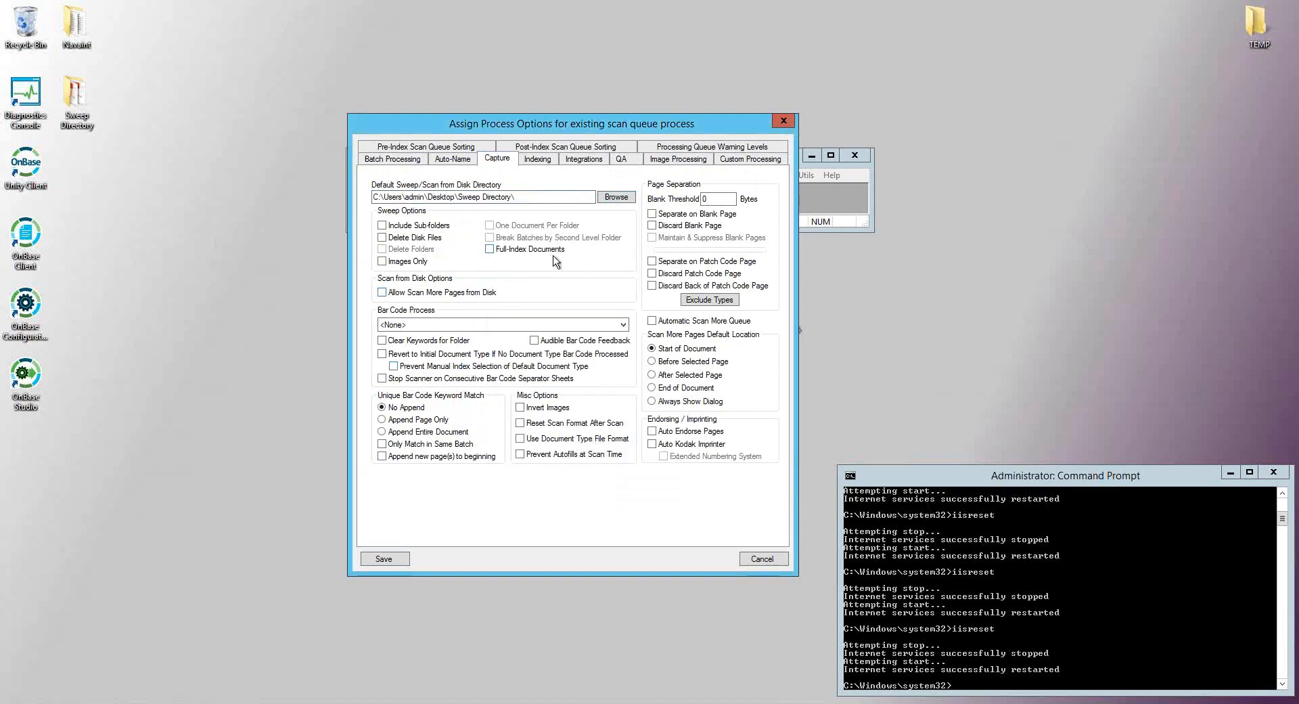
pyautogui.click(496, 324)
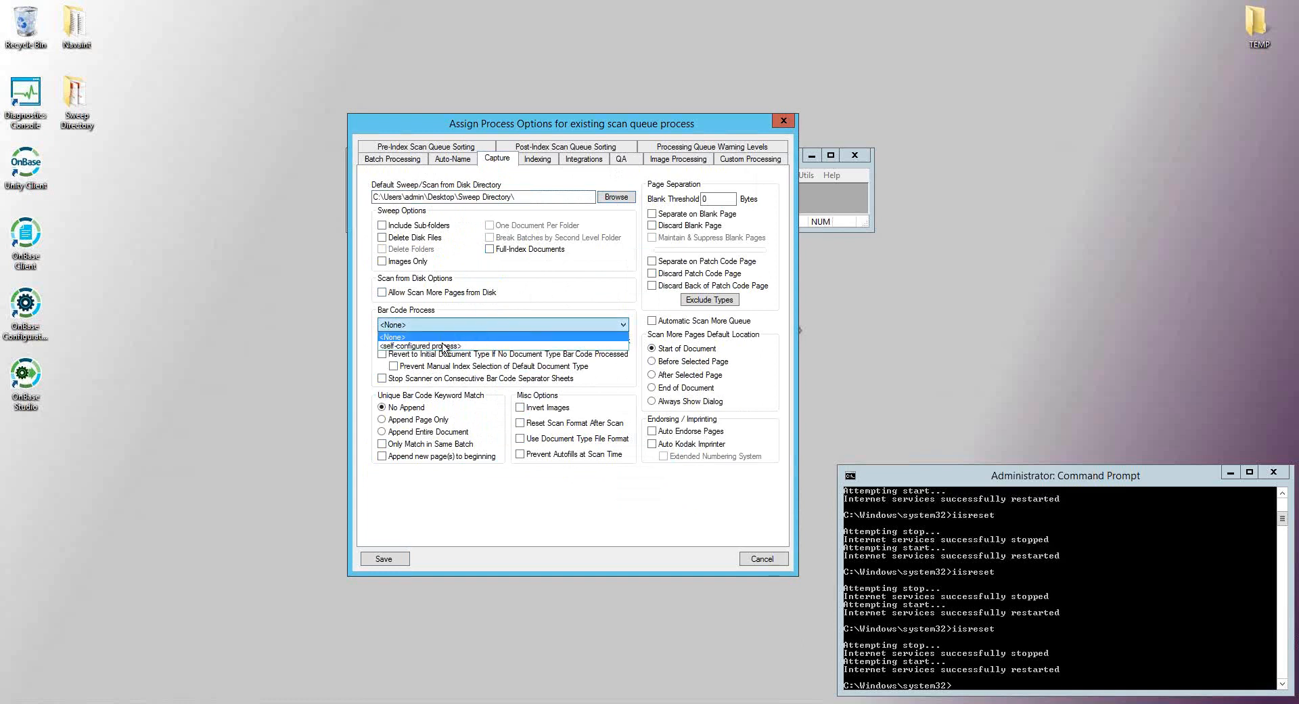
pyautogui.click(444, 347)
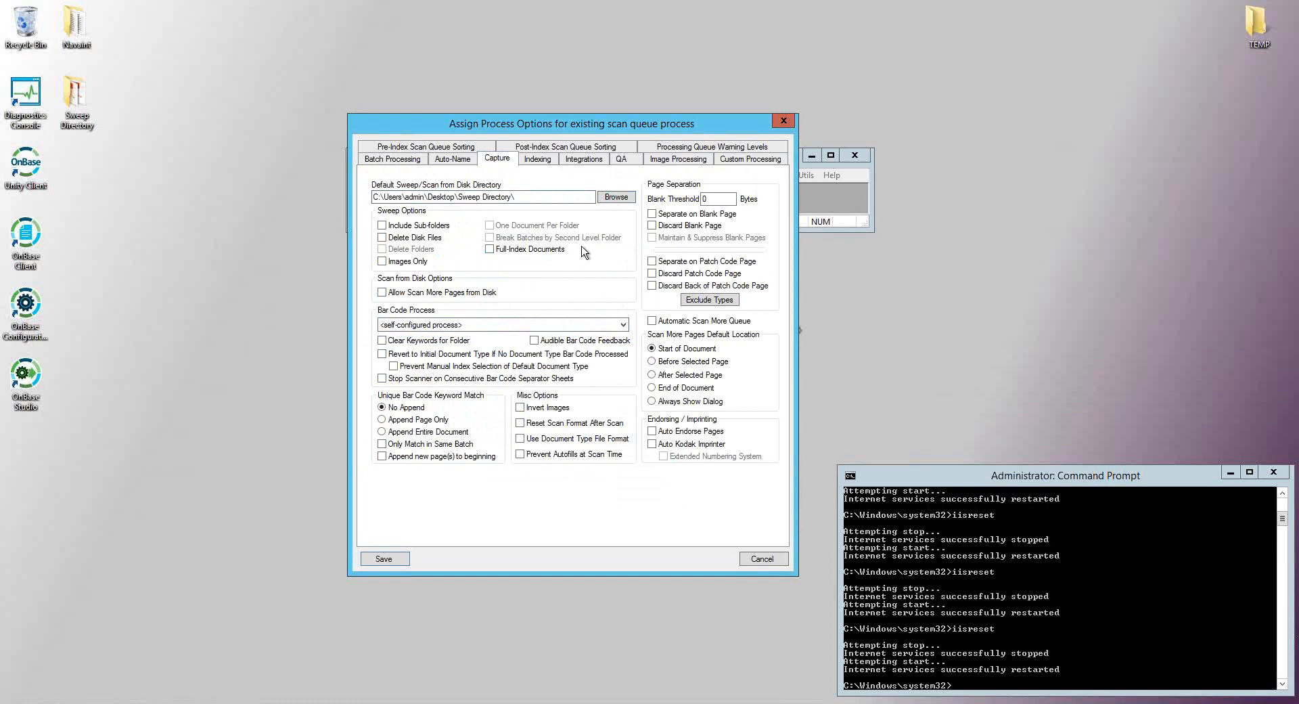
# Enable the QA Image Quality Process with Reverify Rescanned Images and the QA Review Process with Reverify Re-Indexed Documents.
pyautogui.click(548, 165)
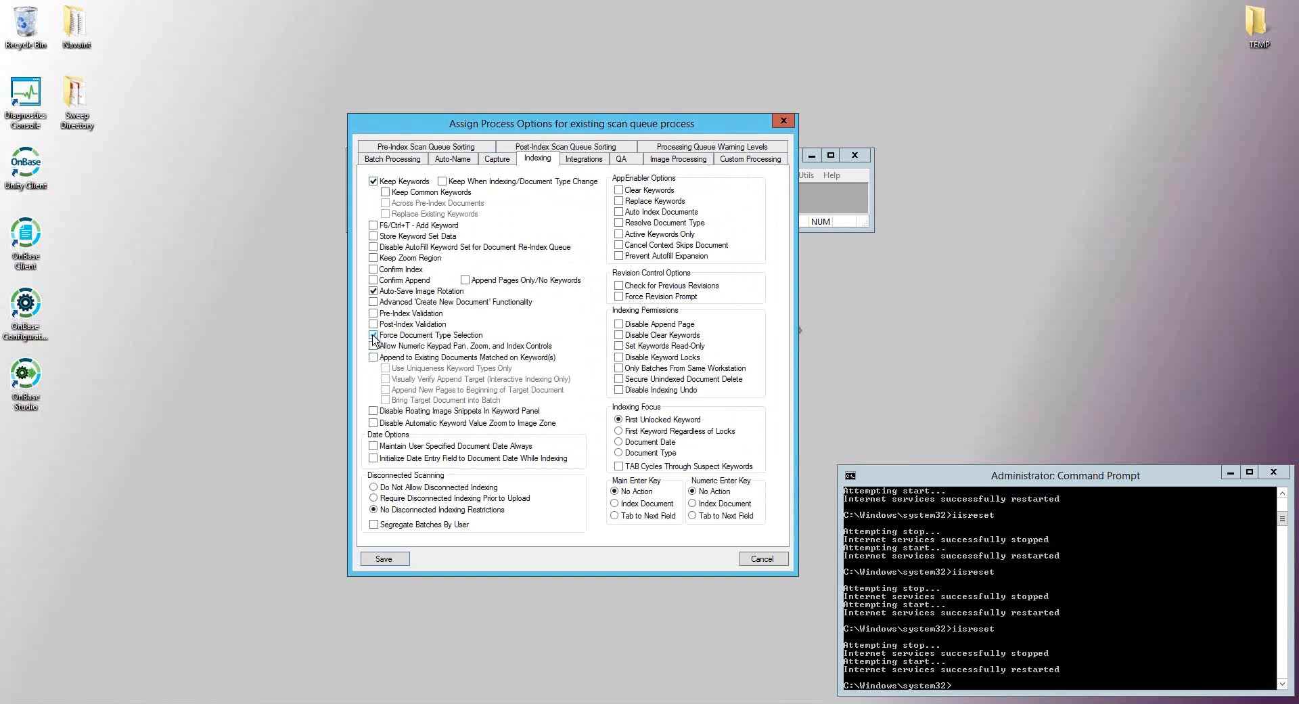
pyautogui.click(621, 158)
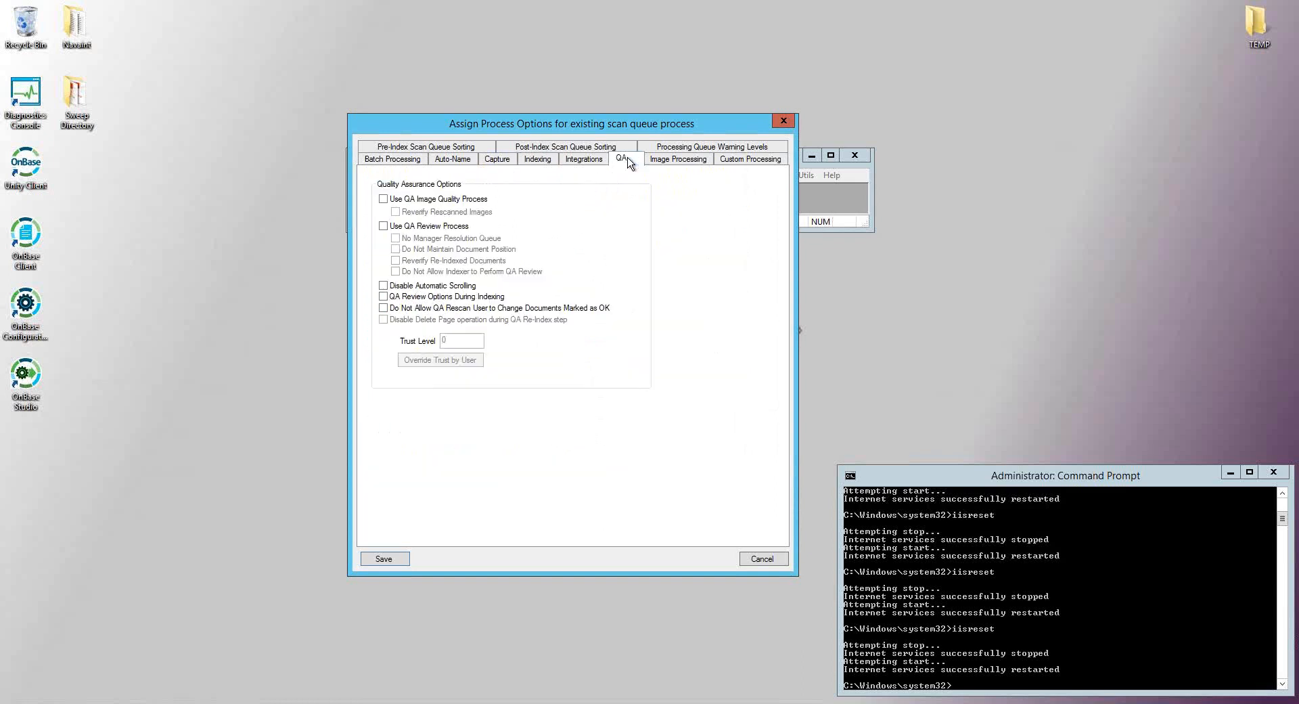
pyautogui.click(384, 199)
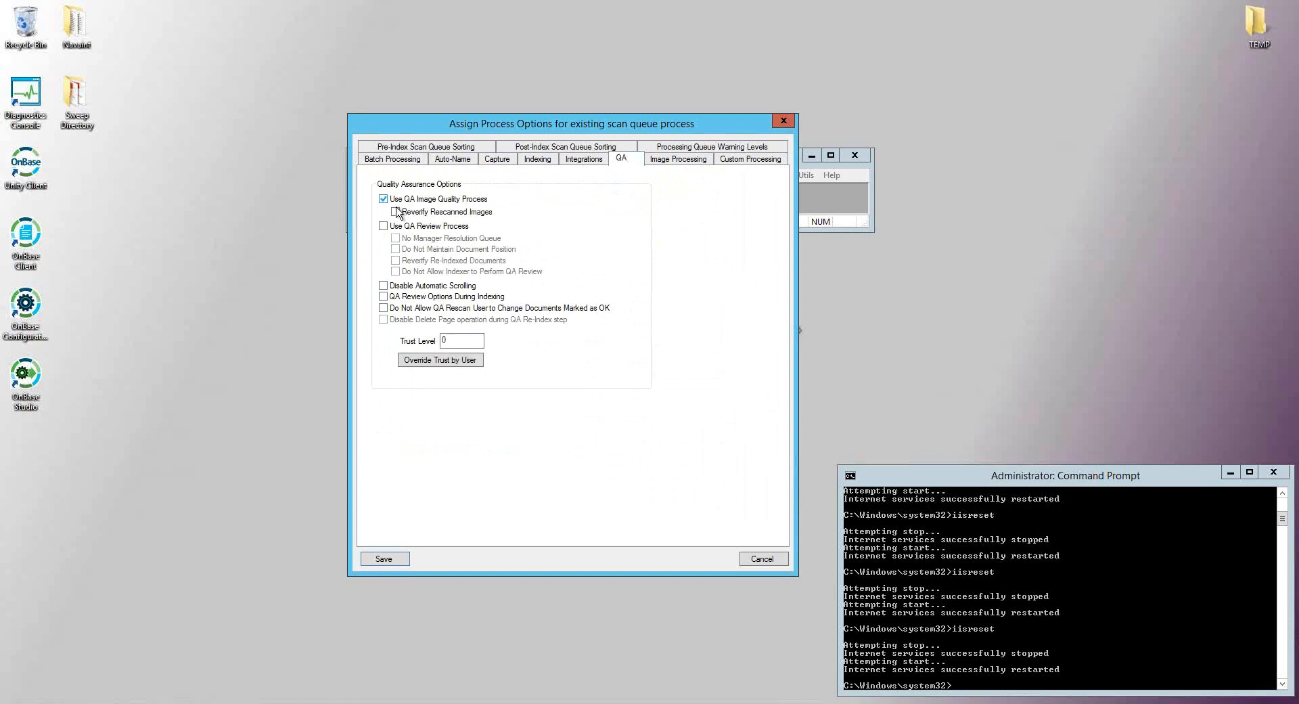
pyautogui.click(384, 226)
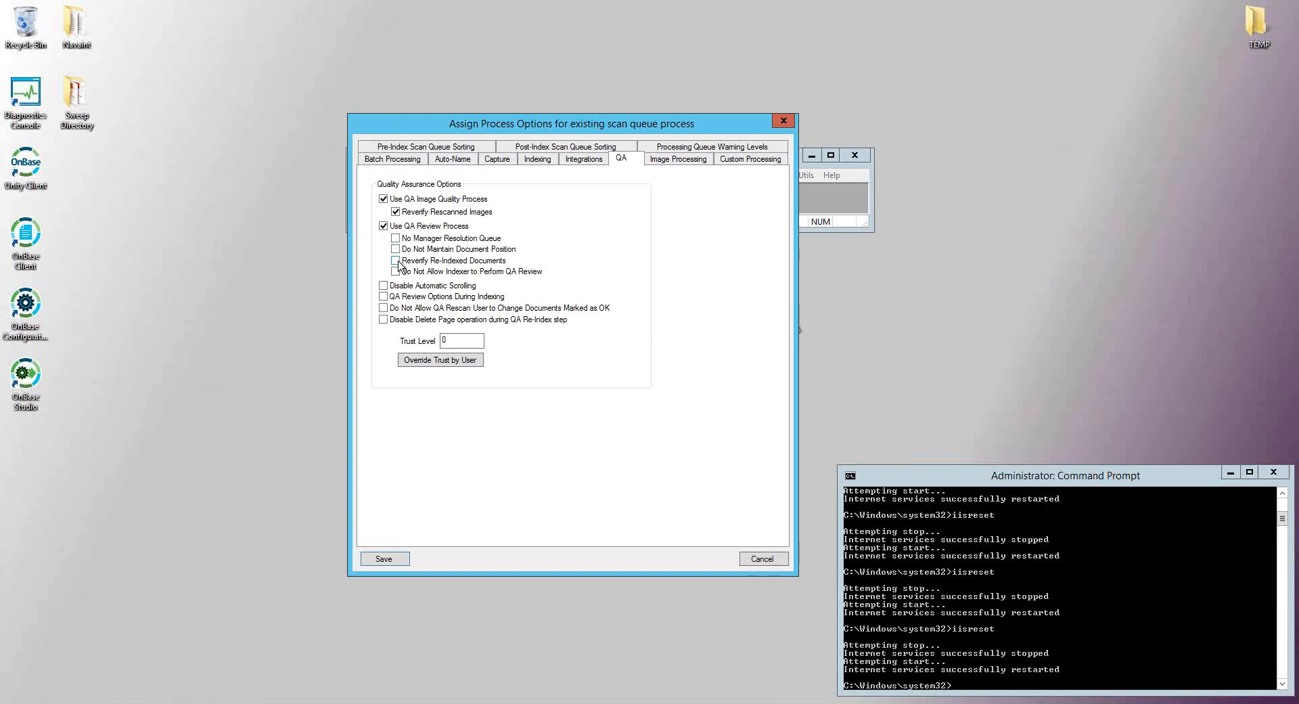
pyautogui.click(396, 261)
# Enable image processing for the scan queue and add an Image Enhancement operation named Despeckle.
pyautogui.click(666, 160)
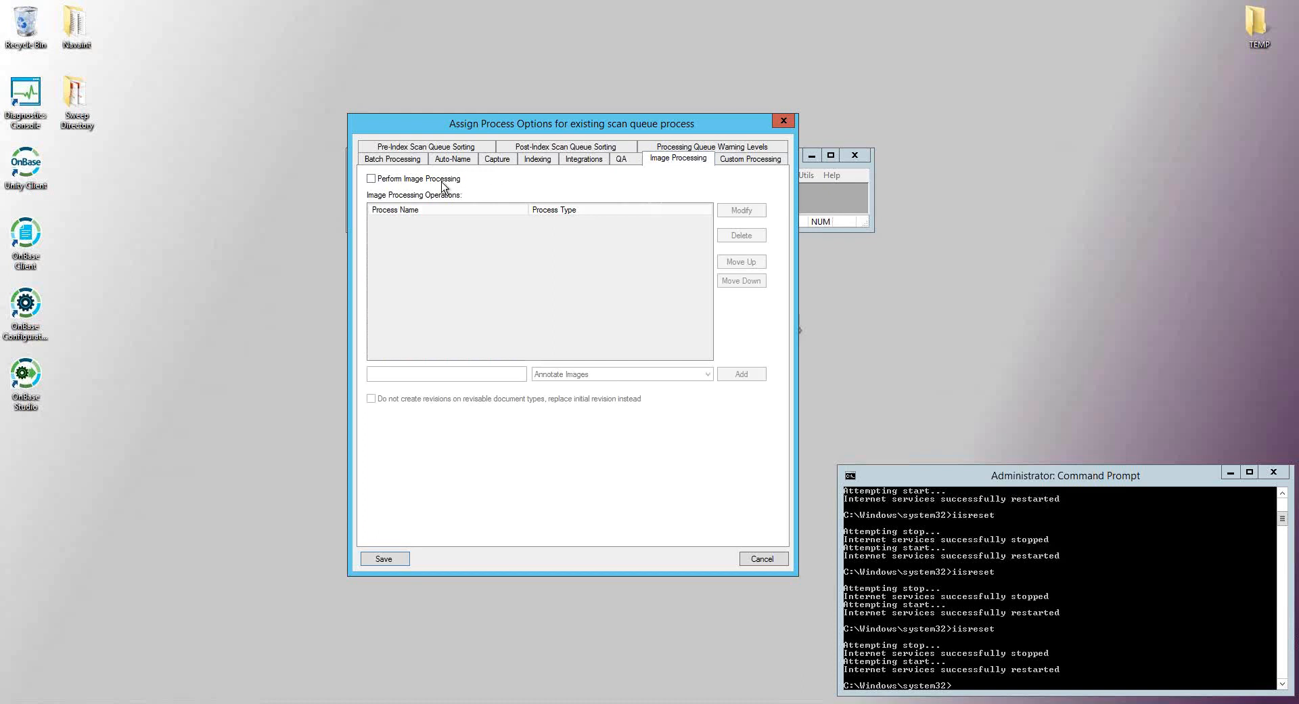
pyautogui.click(375, 180)
pyautogui.click(457, 373)
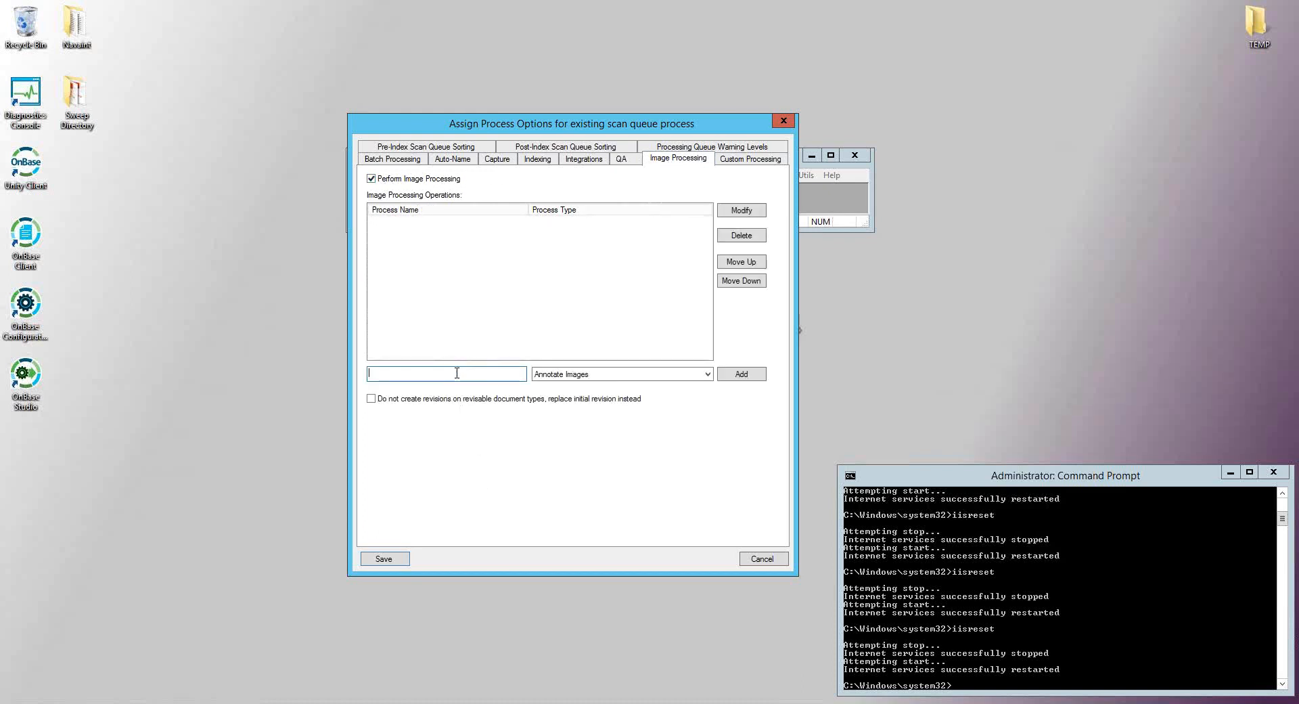
pyautogui.write('Despeckle')
pyautogui.click(697, 376)
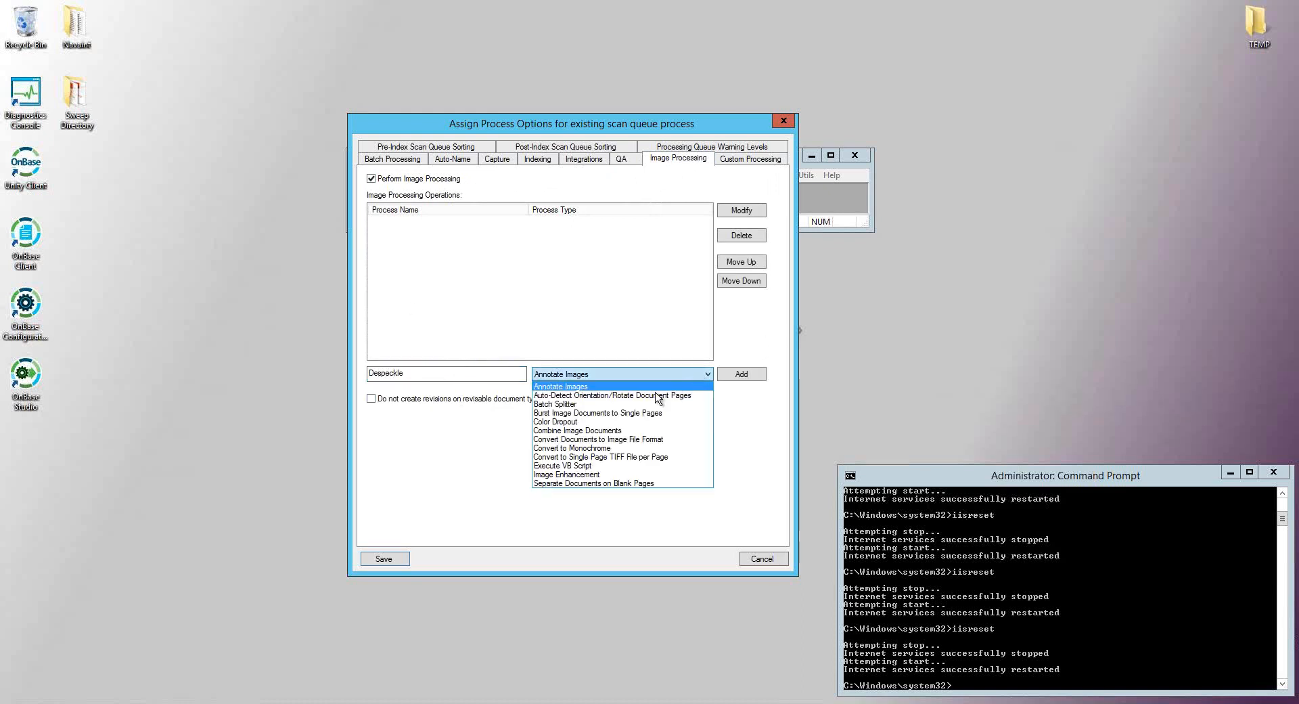
pyautogui.click(582, 475)
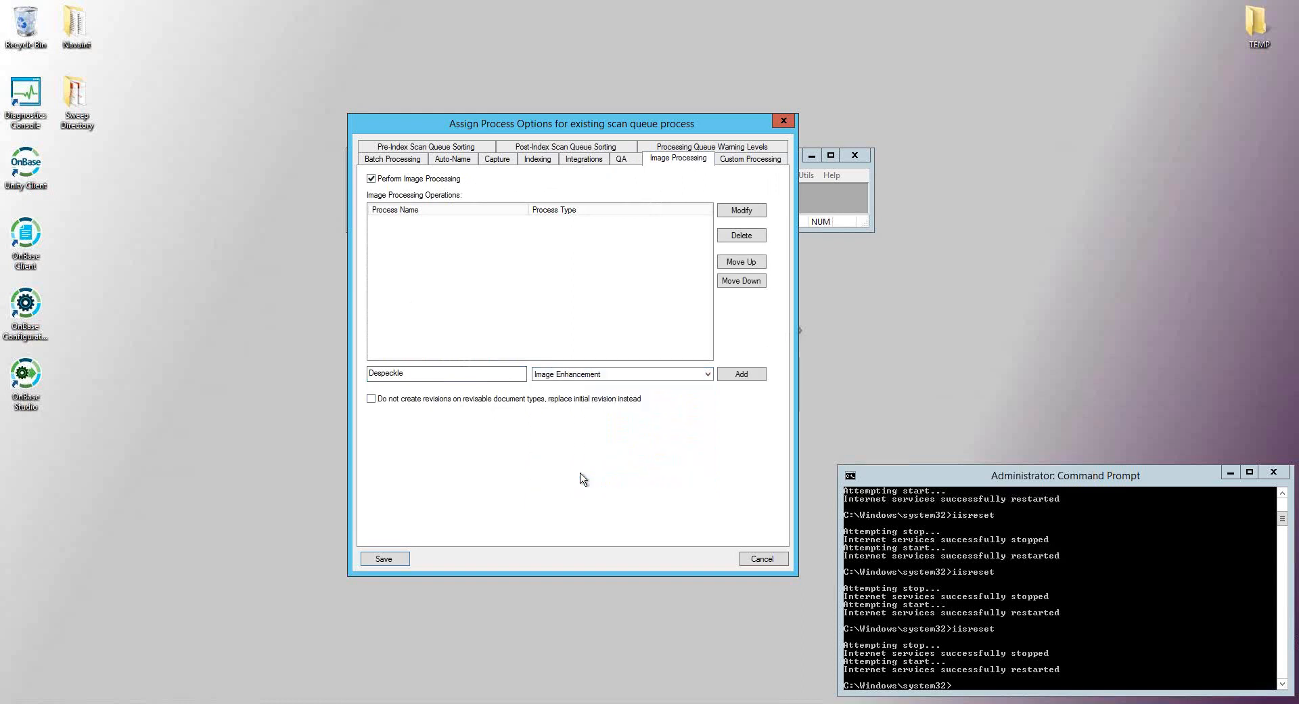
pyautogui.click(734, 375)
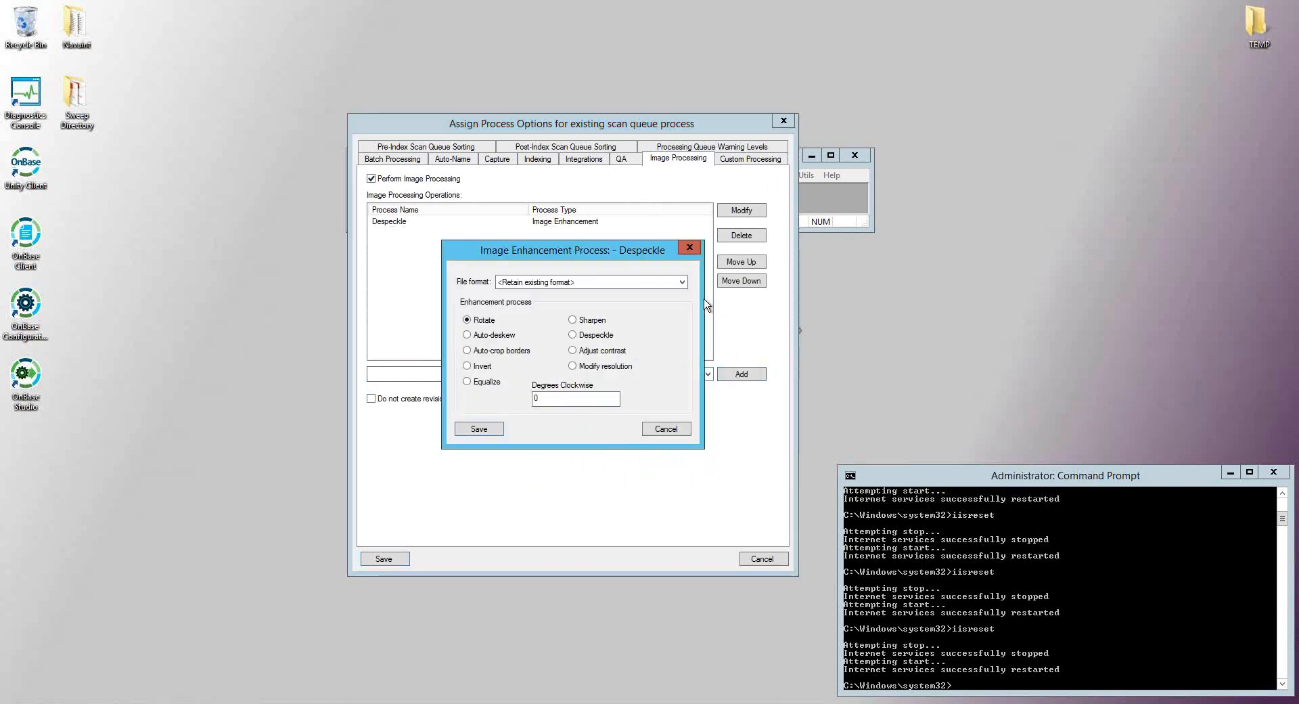
# Set the Despeckle operation's enhancement process to Despeckle and save it with the existing file format retained.
pyautogui.click(574, 335)
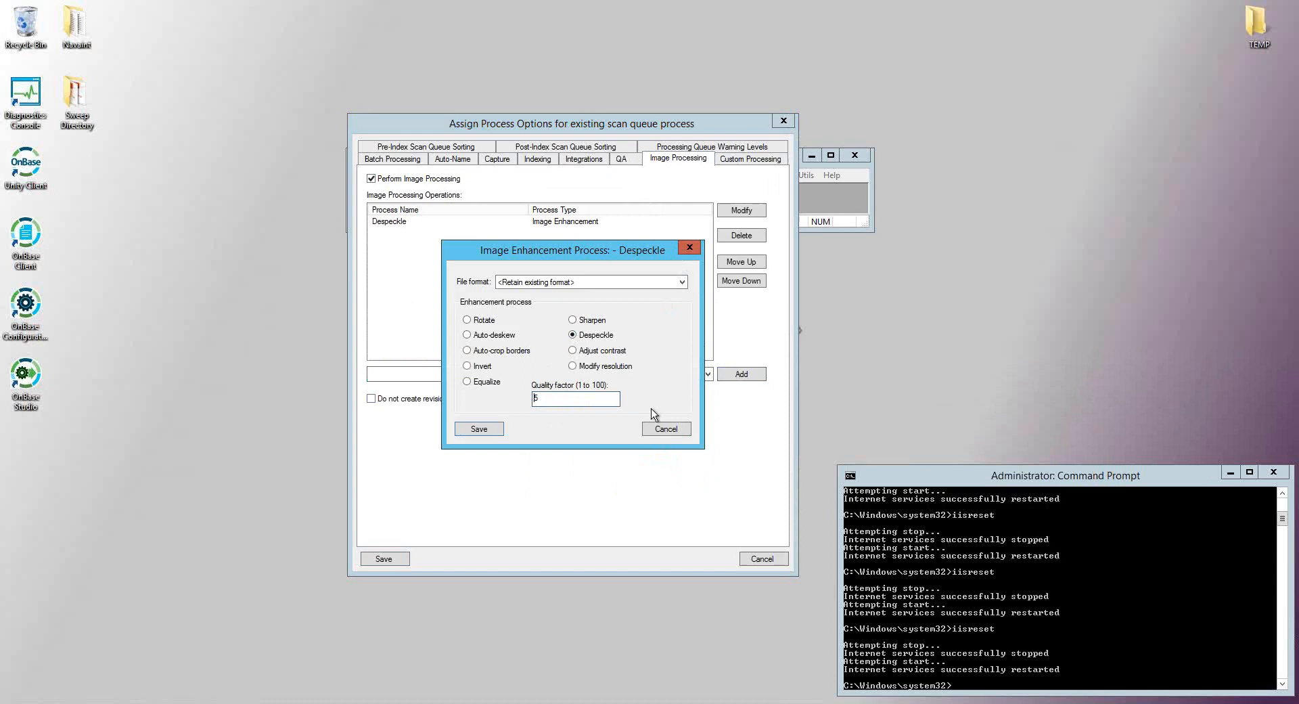
pyautogui.click(479, 429)
pyautogui.click(610, 396)
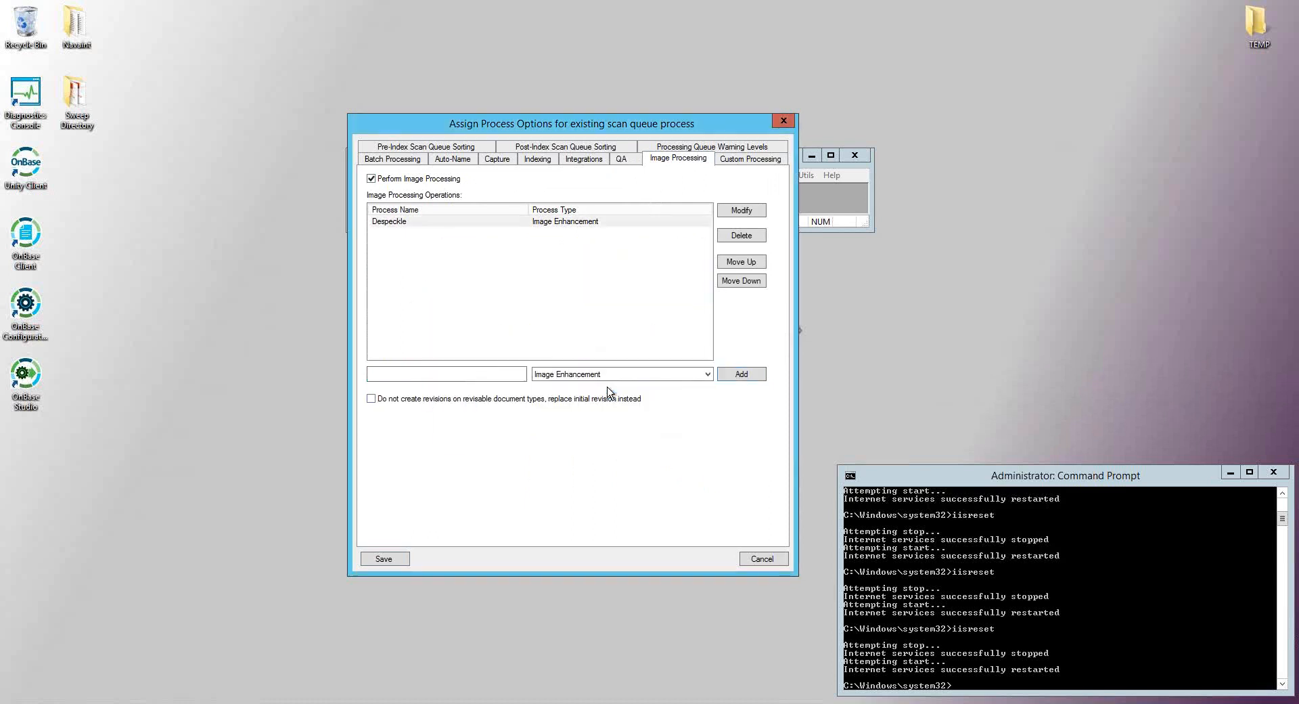
# Enable the Capture Process Designer for the scan queue, accept the conversion, save the process options and close the scan queue configuration.
pyautogui.click(399, 163)
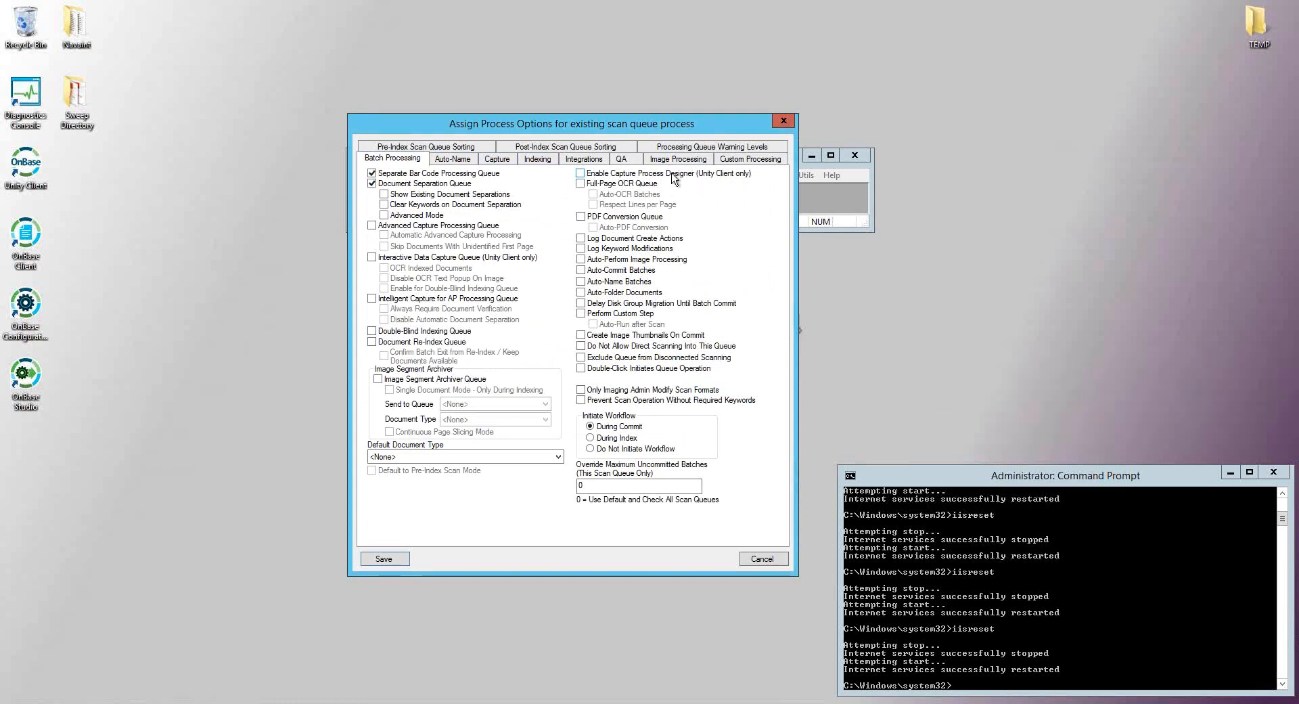
pyautogui.click(581, 174)
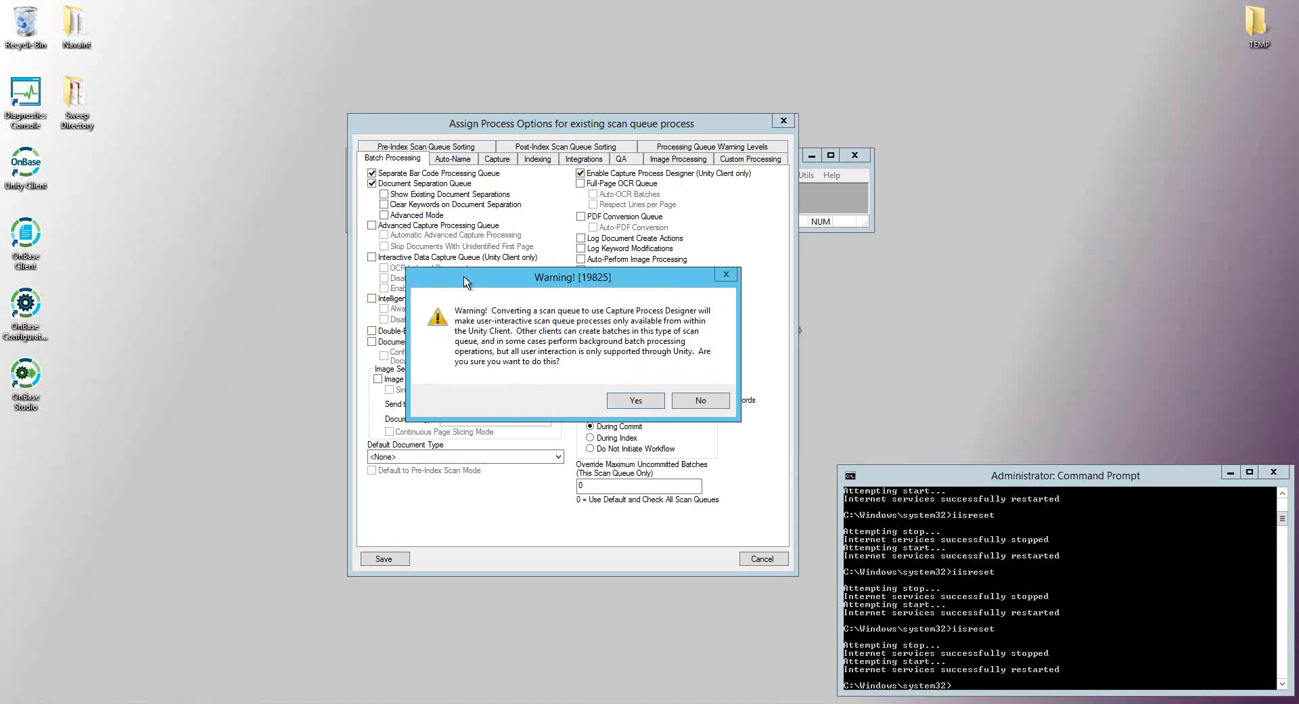
pyautogui.click(621, 402)
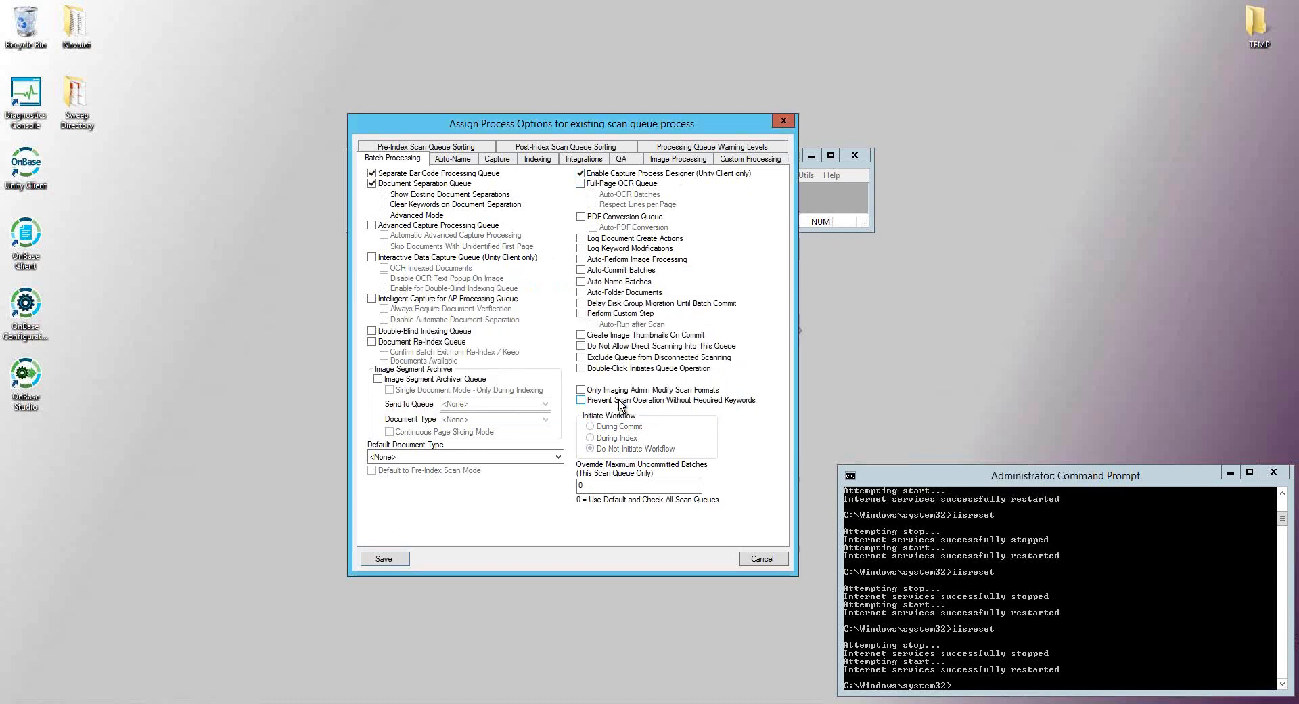
pyautogui.click(395, 561)
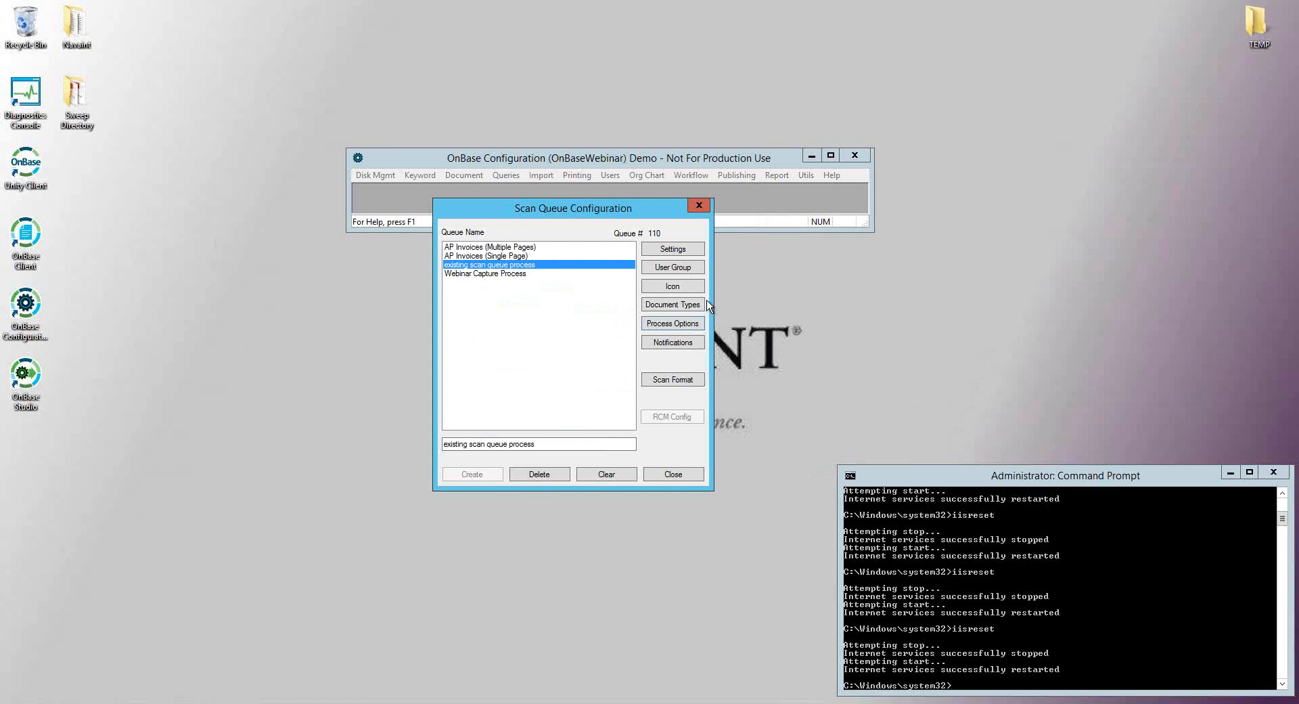
pyautogui.click(699, 206)
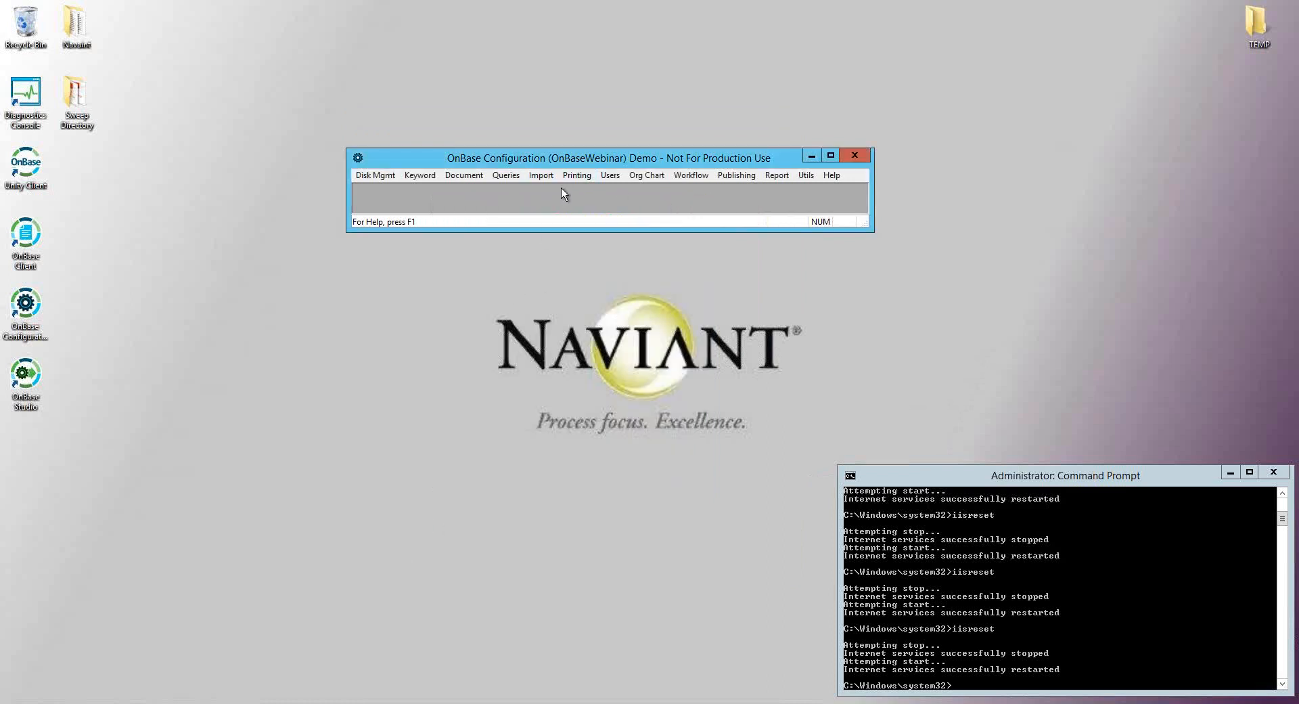
# Restart the Internet services by running iisreset in the Command Prompt.
pyautogui.click(1123, 629)
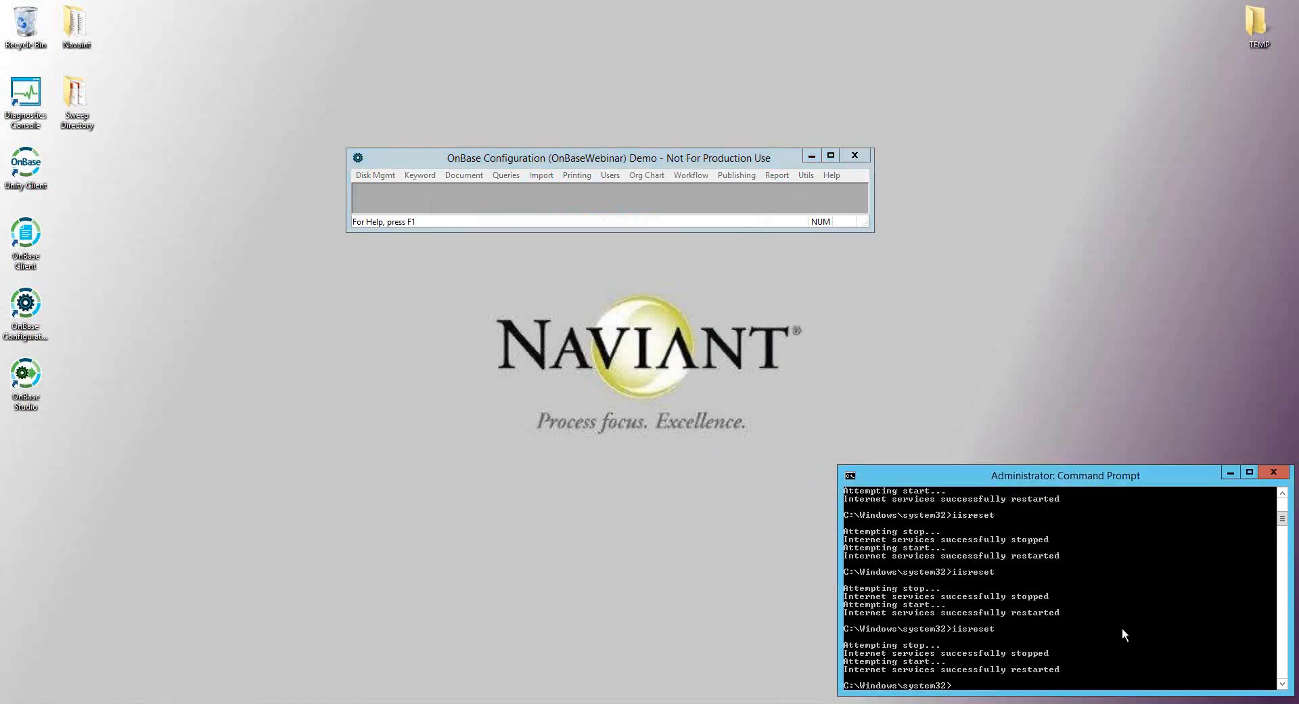
pyautogui.press('Up')
pyautogui.press('Return')
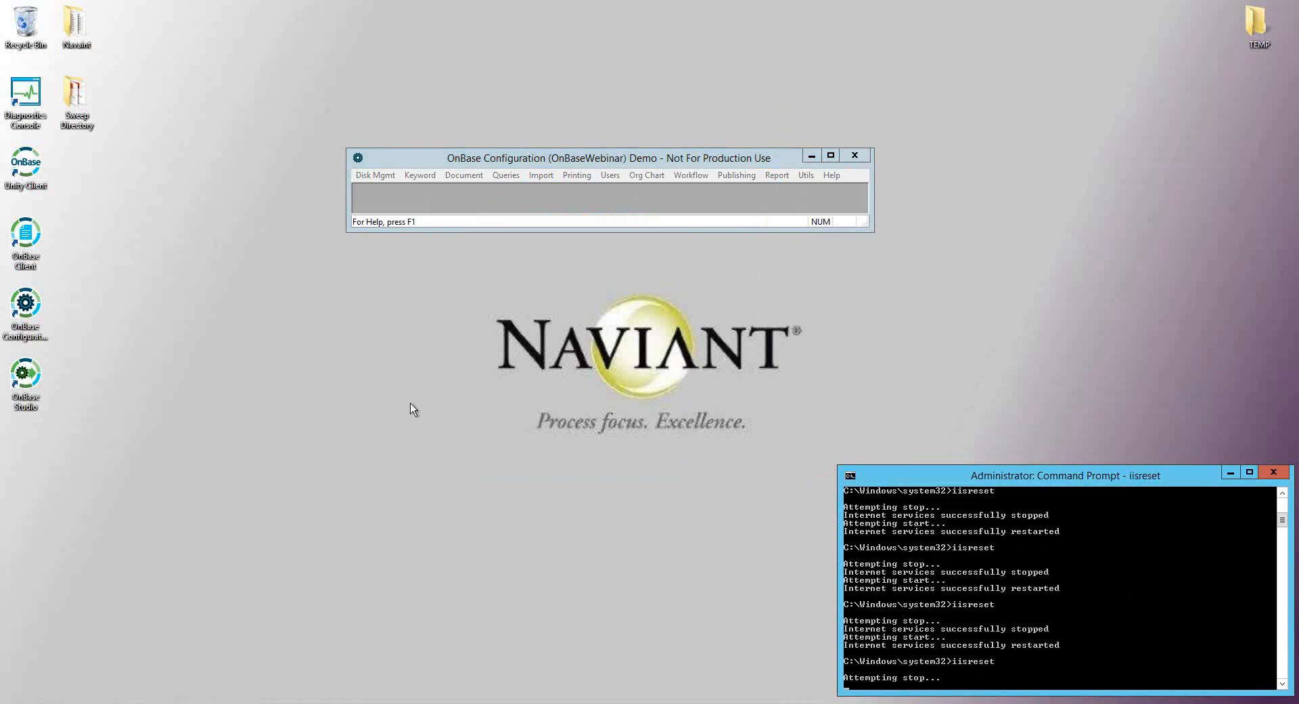
# Launch OnBase Studio and connect to the OnBaseWebinar data source over Local ODBC with the remembered credentials.
pyautogui.doubleClick(30, 377)
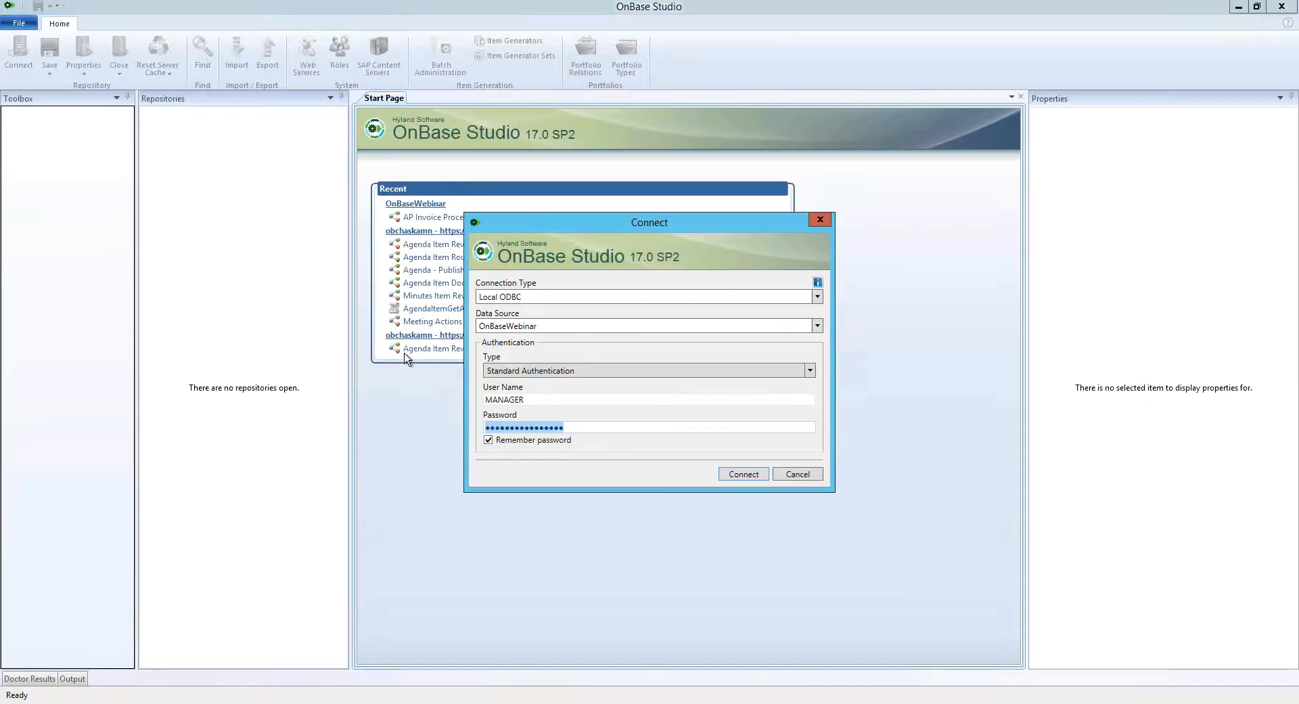
pyautogui.click(754, 476)
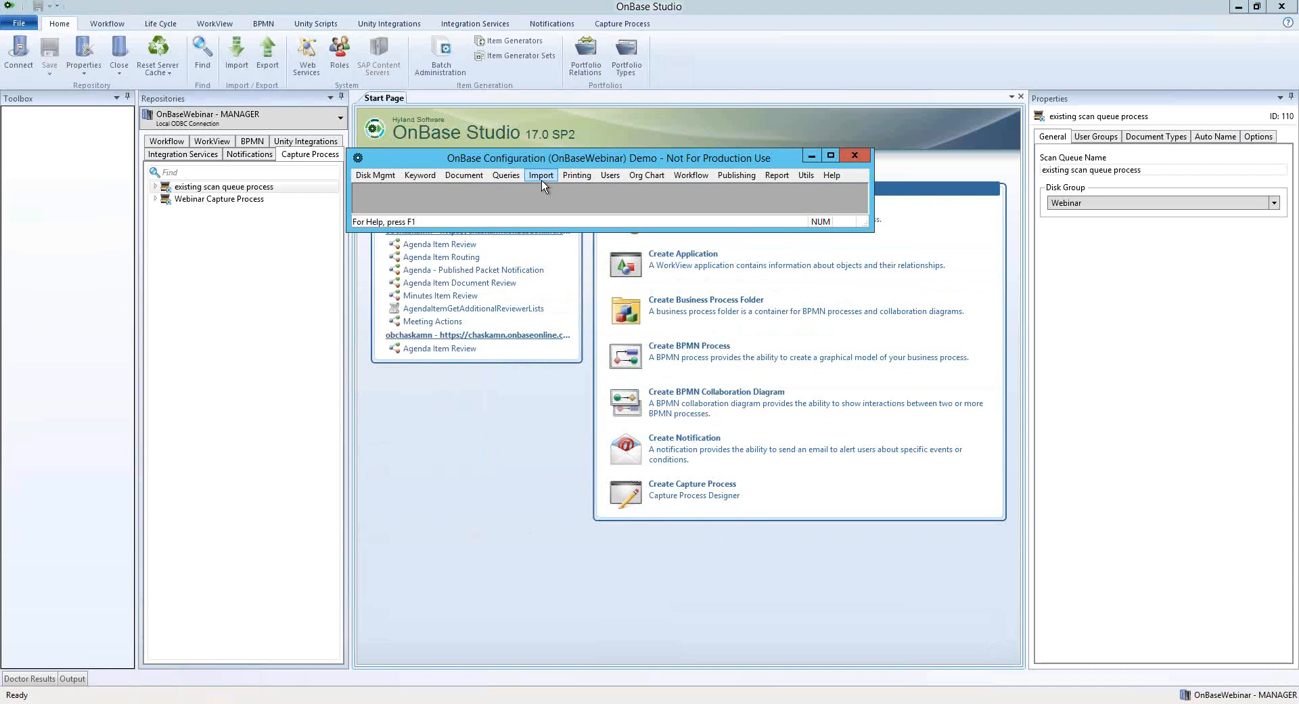
# Review the auto-name, capture, indexing and integration options of "existing scan queue process" in OnBase Configuration, and close them without saving.
pyautogui.click(541, 177)
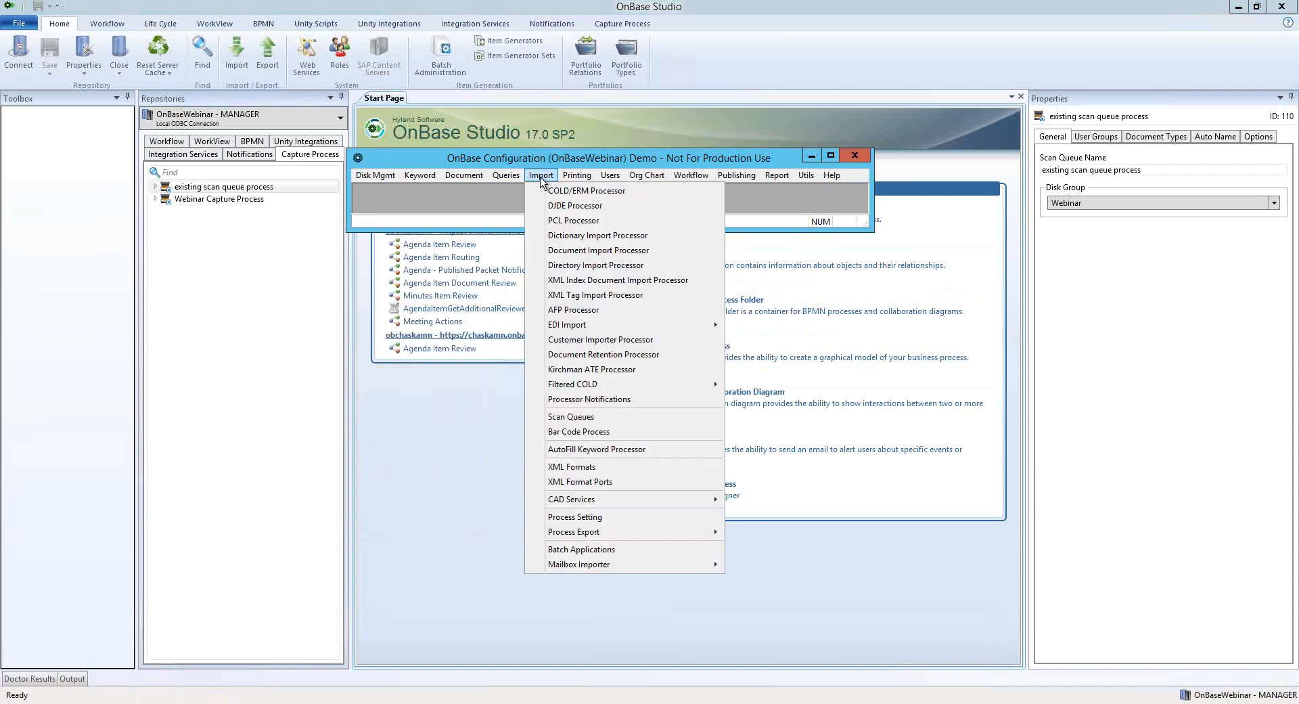
pyautogui.click(570, 416)
pyautogui.click(501, 265)
pyautogui.click(653, 324)
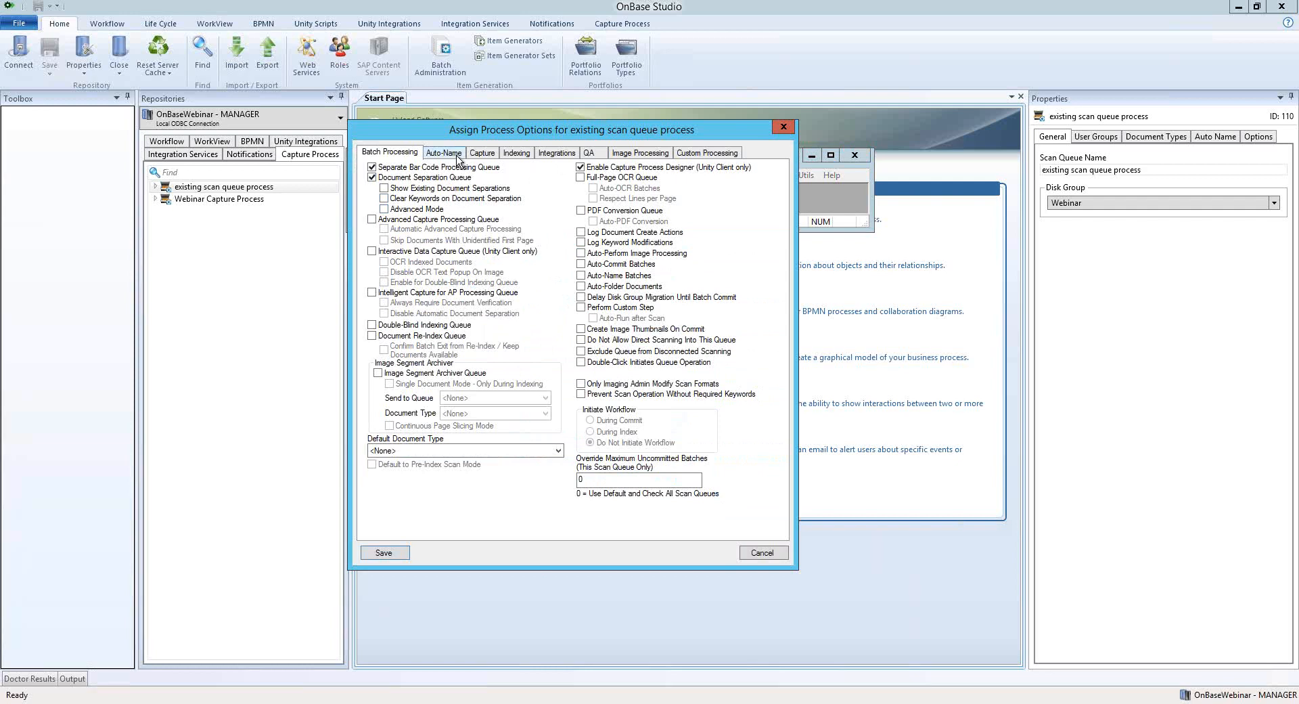
pyautogui.click(457, 155)
pyautogui.click(482, 153)
pyautogui.click(518, 153)
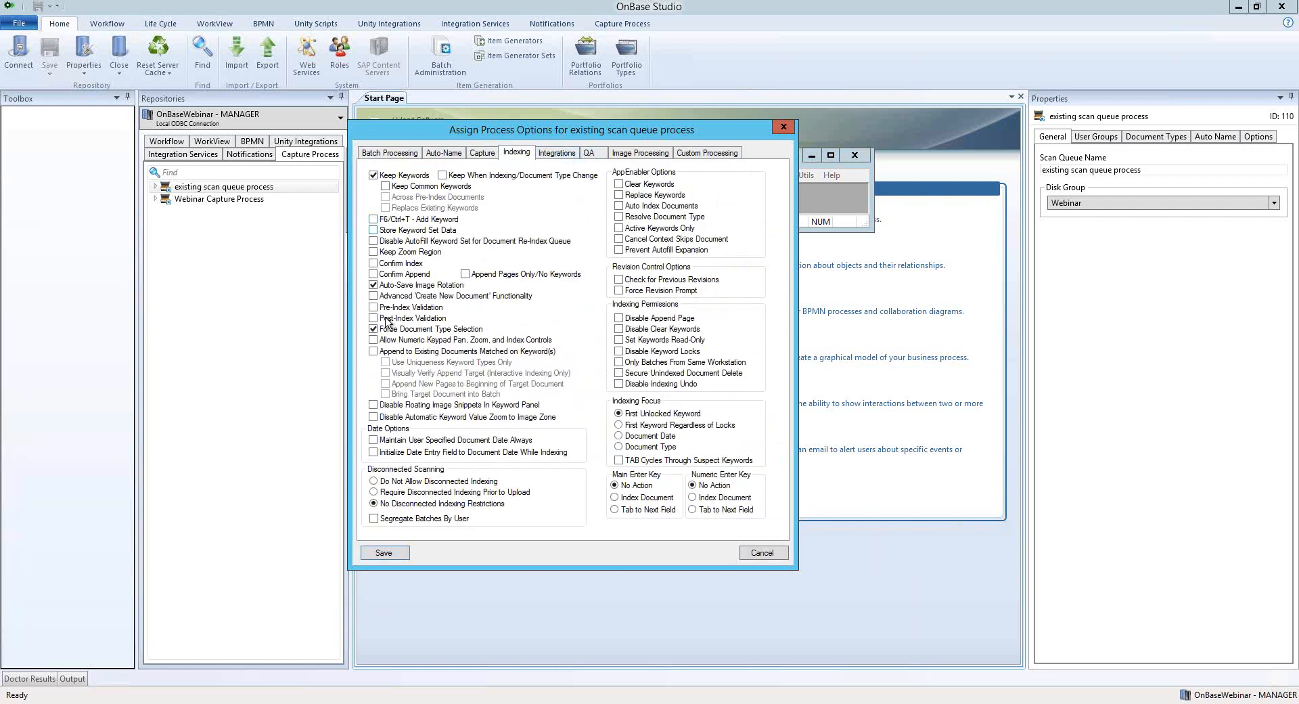
pyautogui.click(557, 153)
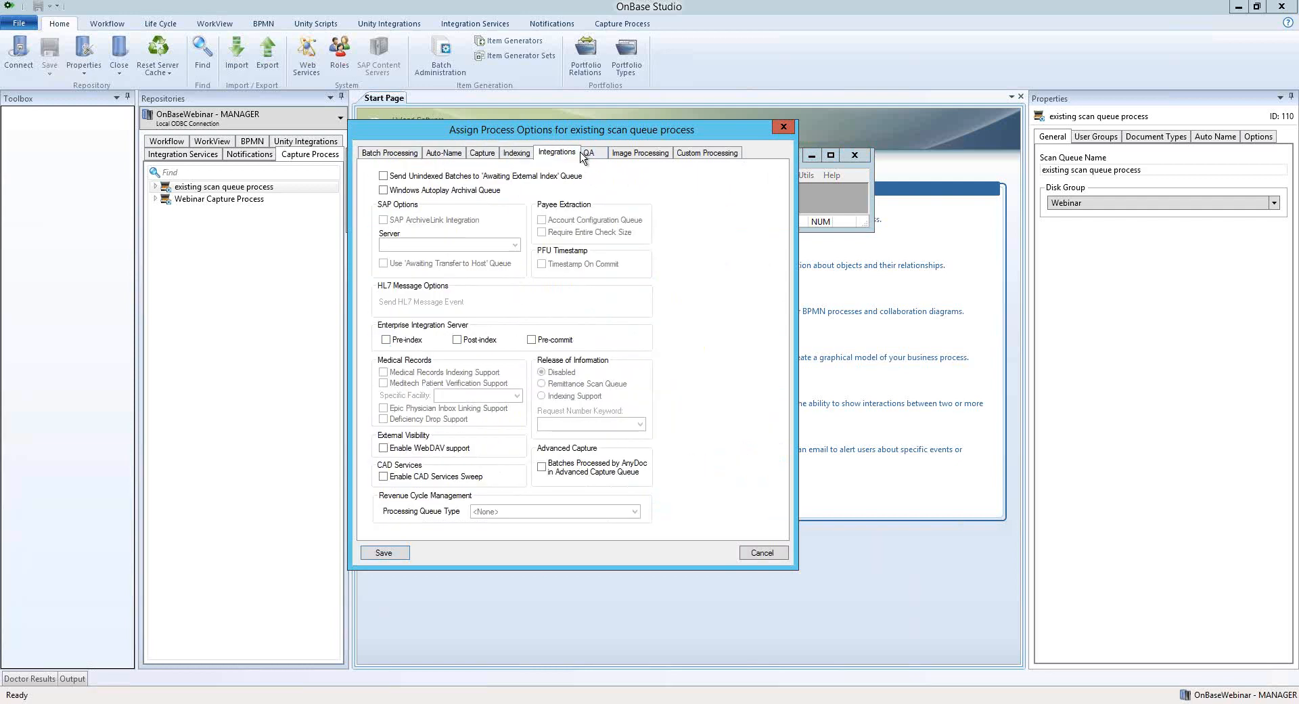
pyautogui.click(782, 127)
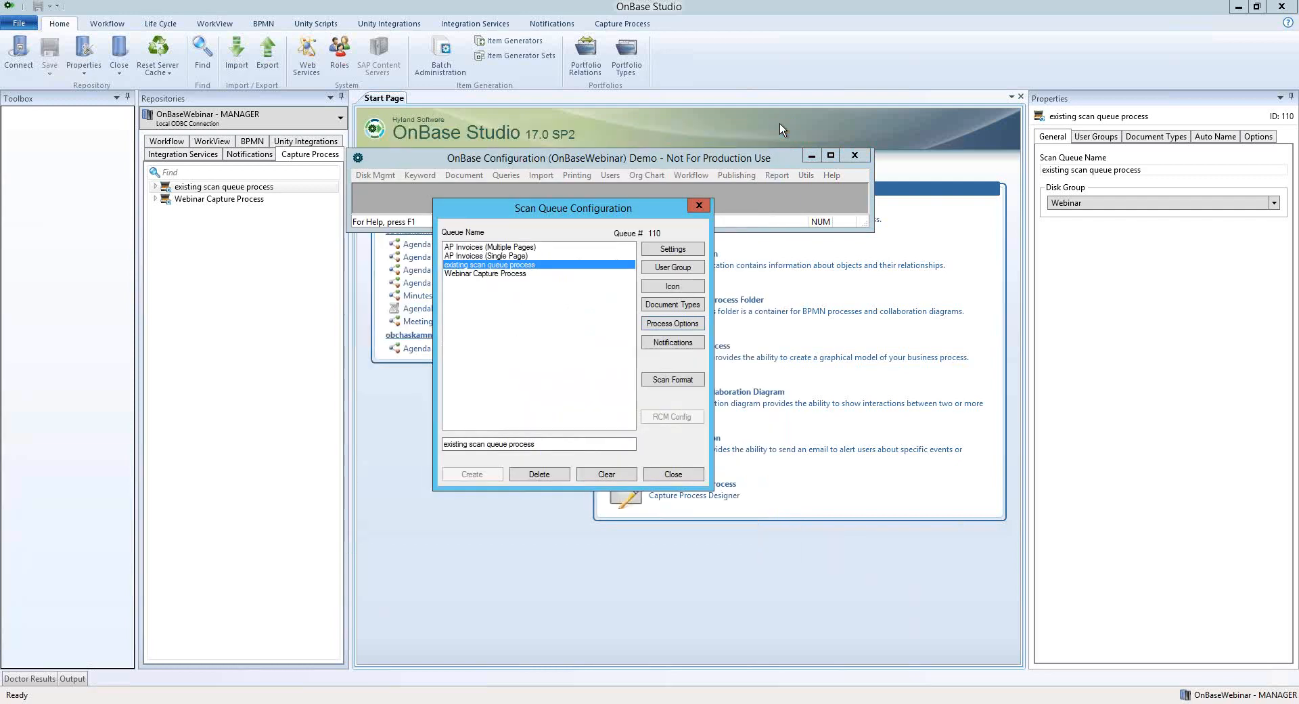
pyautogui.click(701, 206)
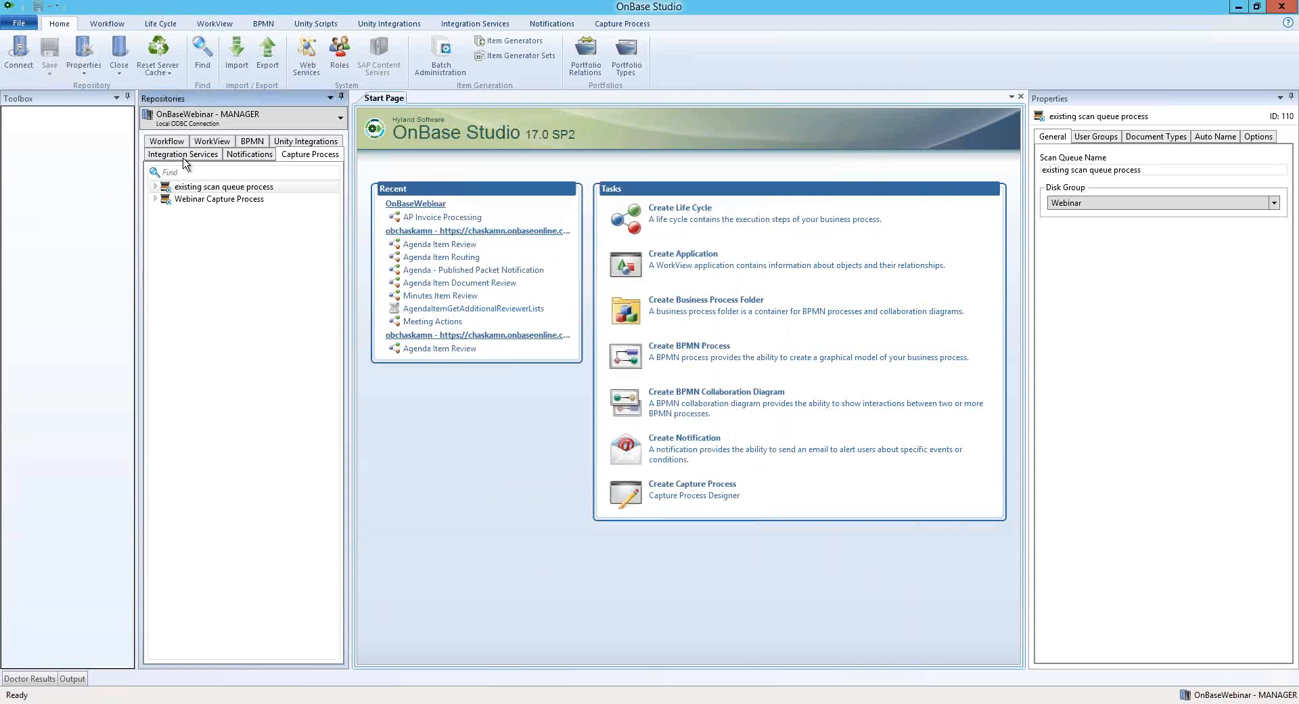
# Expand "existing scan queue process" in OnBase Studio and open its active capture process, "existing scan queue process 1", in the designer.
pyautogui.doubleClick(206, 188)
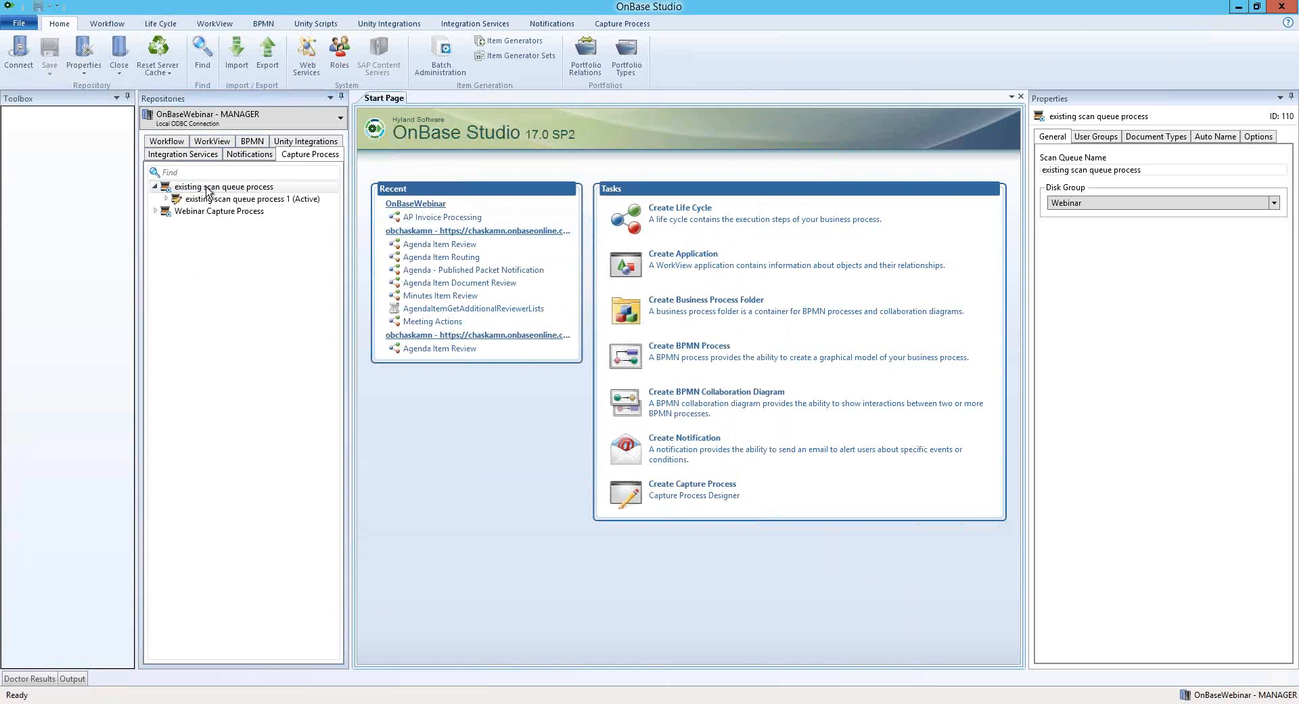
pyautogui.click(216, 200)
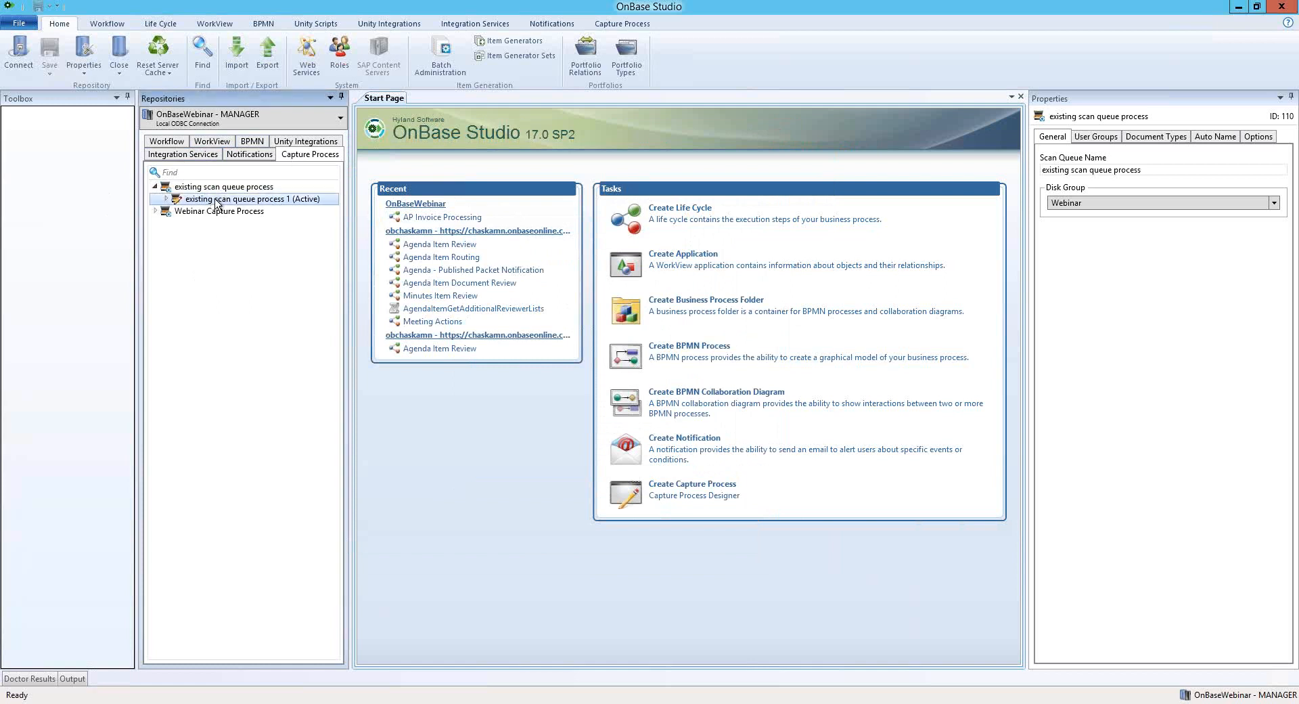
pyautogui.doubleClick(217, 200)
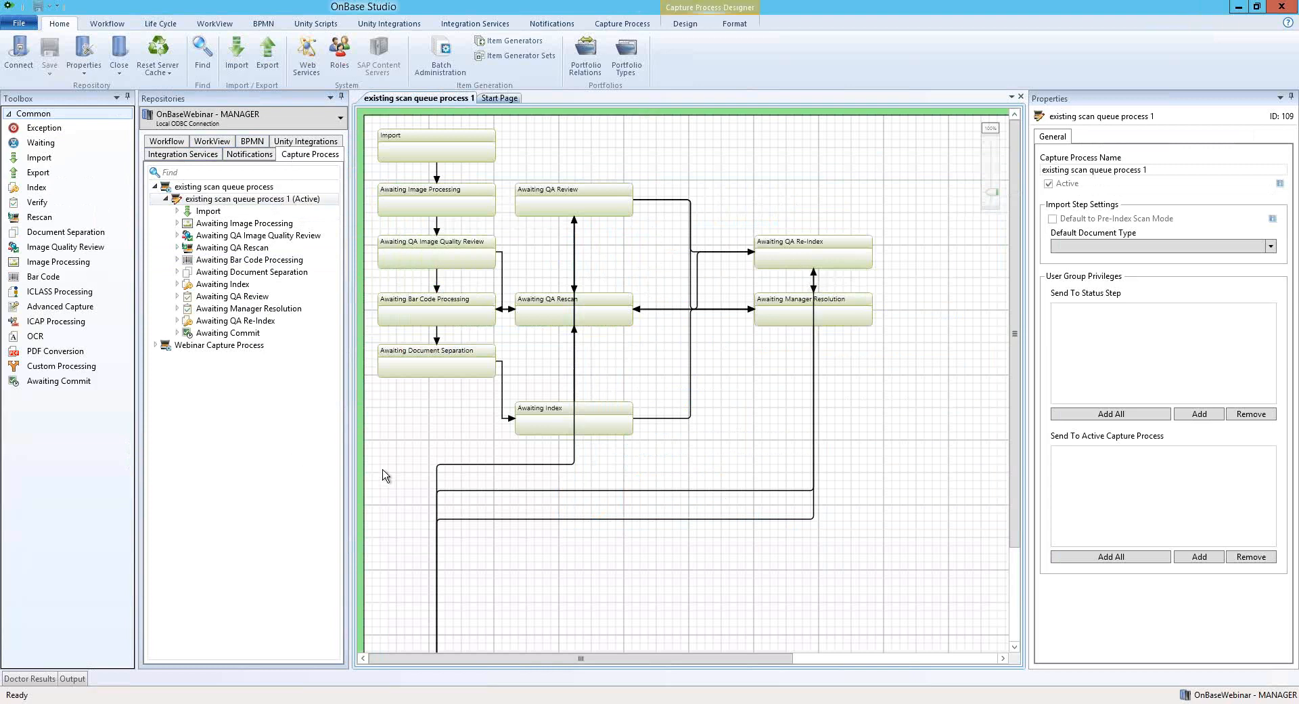
pyautogui.moveTo(259, 207)
# Examine the properties of the Import and Awaiting QA Review steps and the flow down to Awaiting Commit.
pyautogui.click(452, 161)
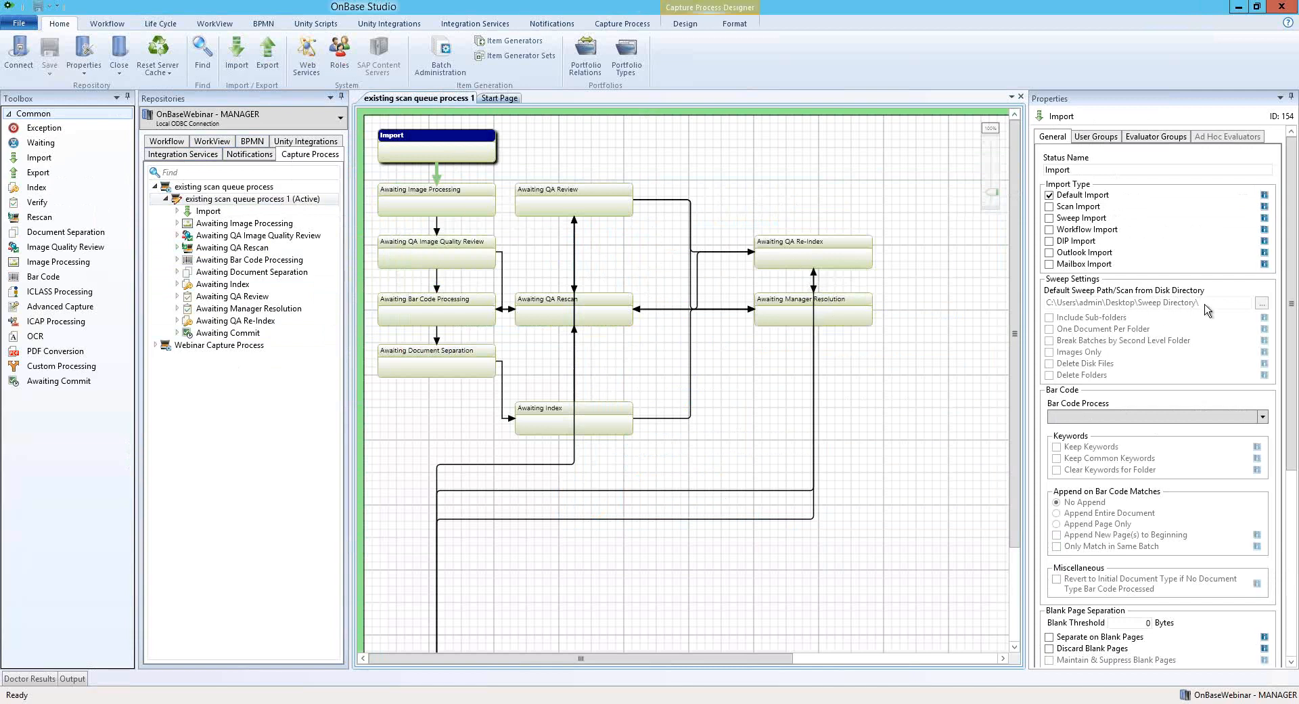
pyautogui.click(599, 216)
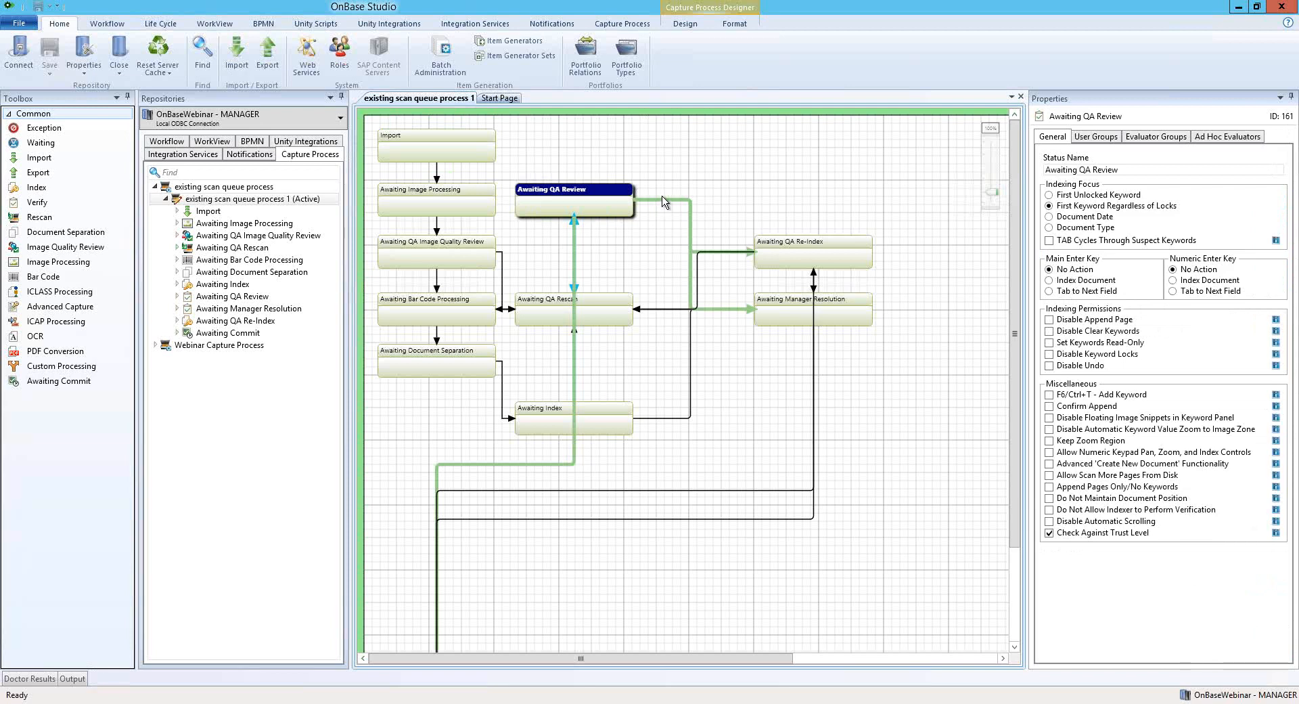
pyautogui.moveTo(1017, 338)
pyautogui.mouseDown()
pyautogui.moveTo(1018, 409)
pyautogui.moveTo(1018, 338)
pyautogui.mouseUp()
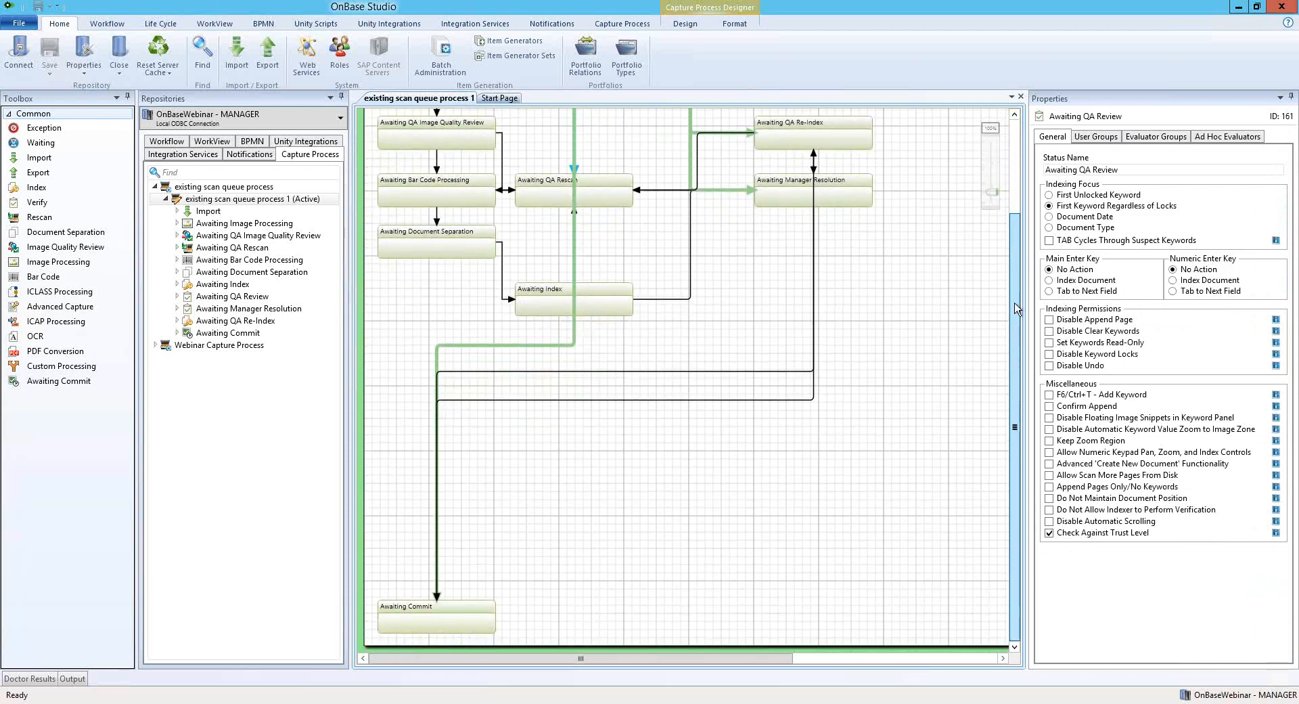
# Move the Awaiting QA Review step up and to the right in the diagram, and select its connector to Awaiting Manager Resolution.
pyautogui.moveTo(585, 197); pyautogui.dragTo(631, 182)
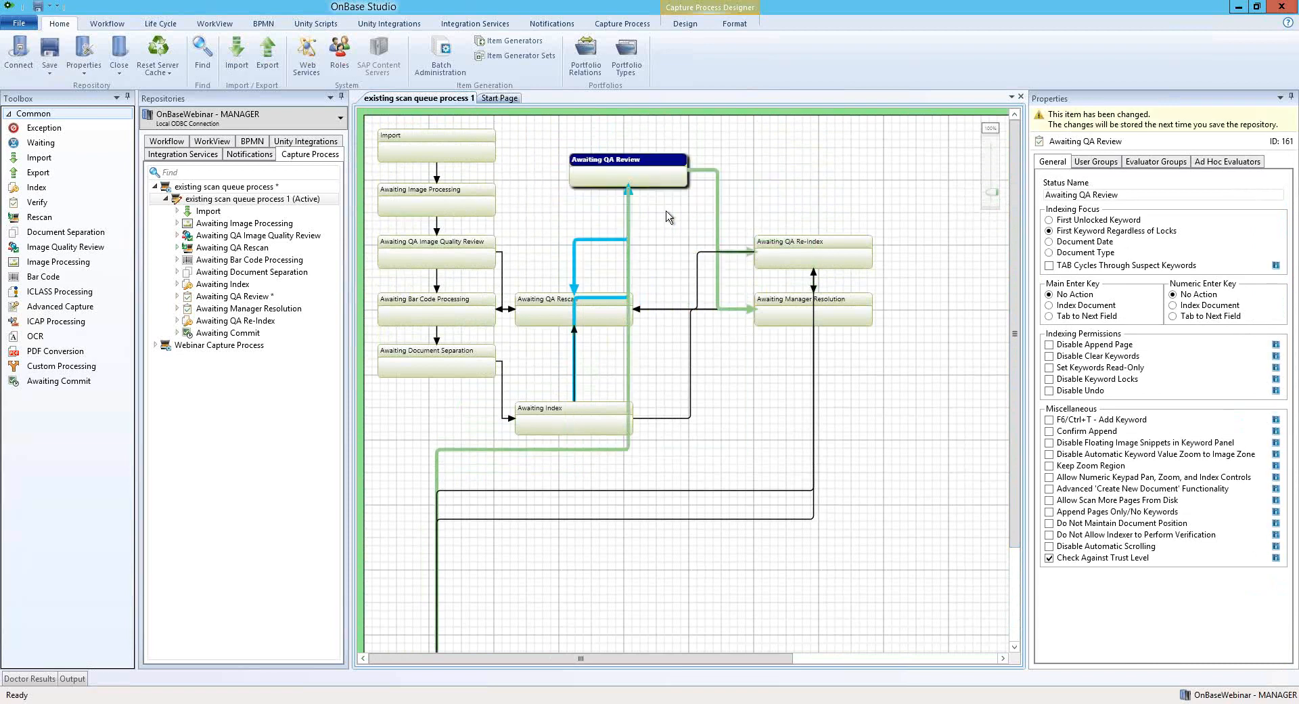
pyautogui.click(718, 196)
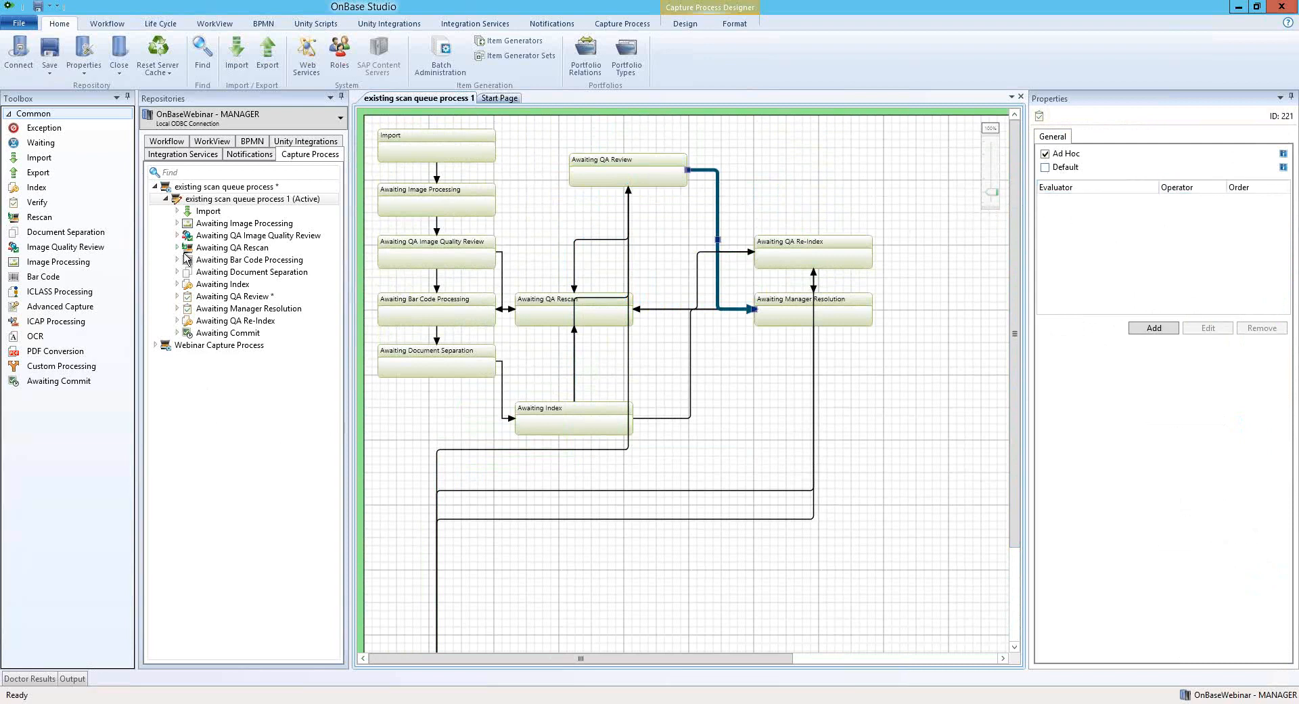
# Create a capture process named "test" in the "existing scan queue process" scan queue, without copying an existing capture process.
pyautogui.click(167, 200)
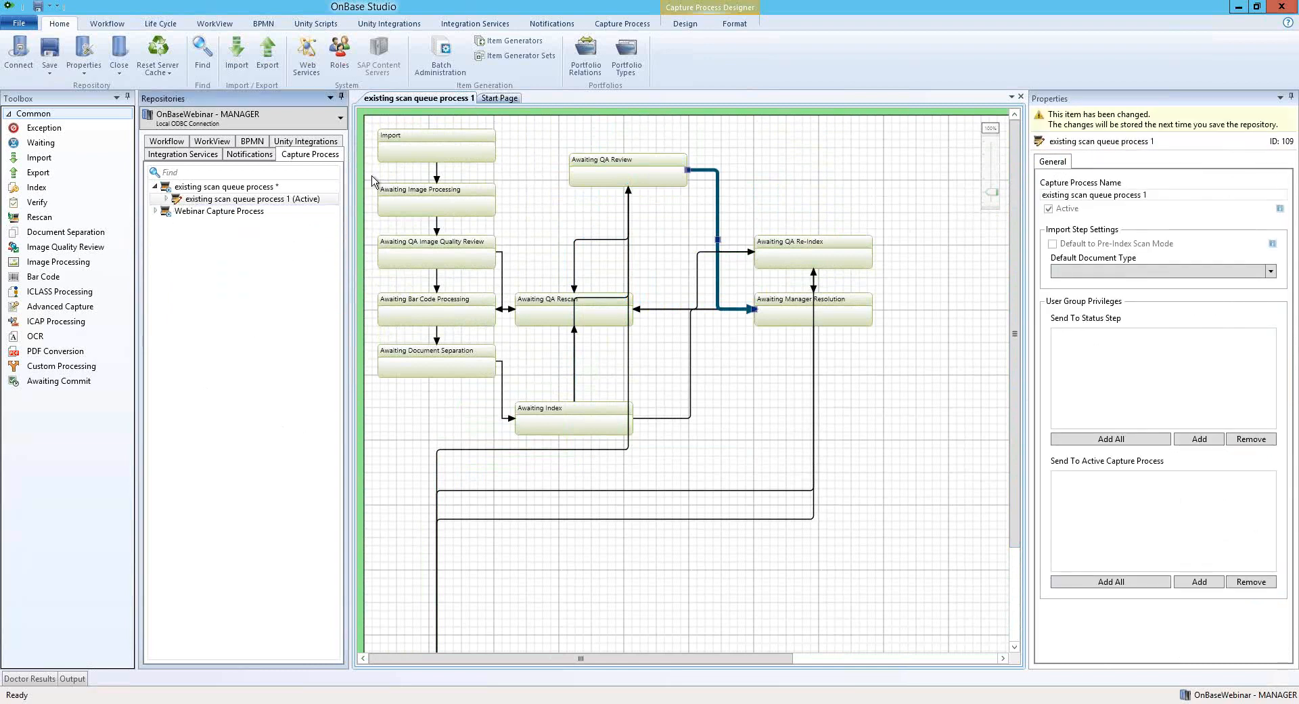
pyautogui.click(622, 24)
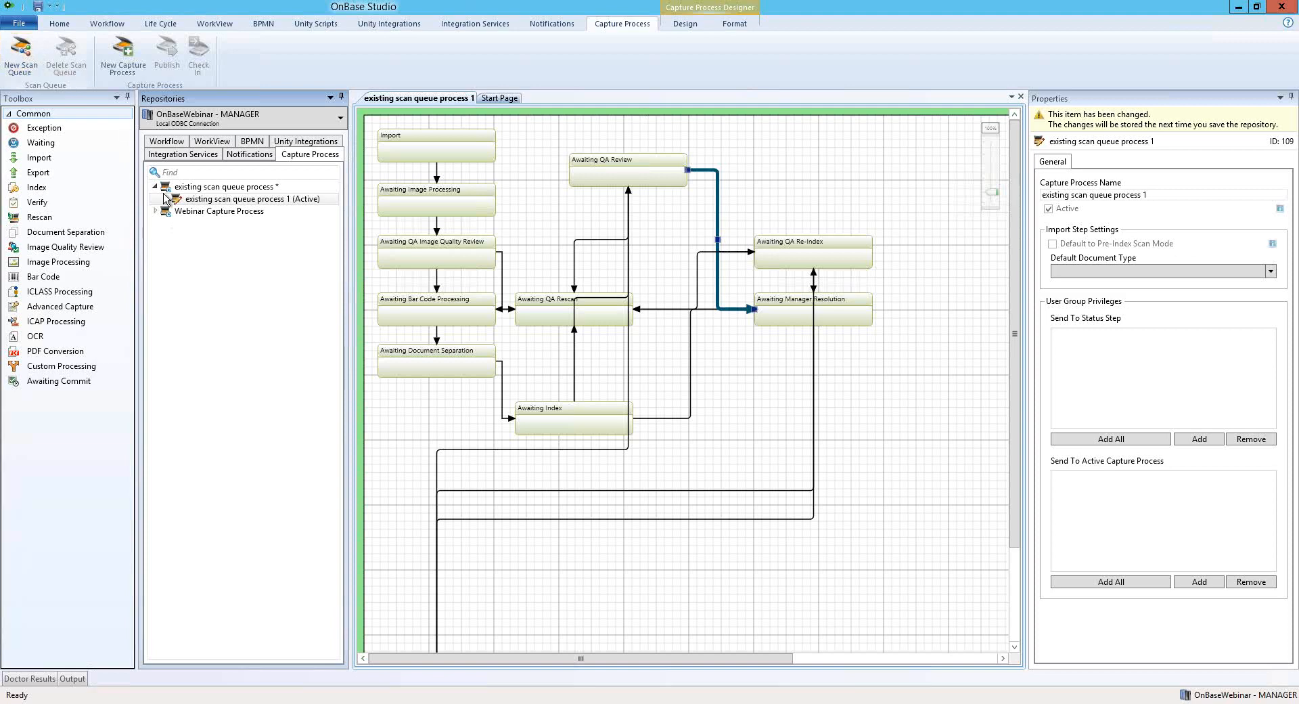
pyautogui.moveTo(198, 204)
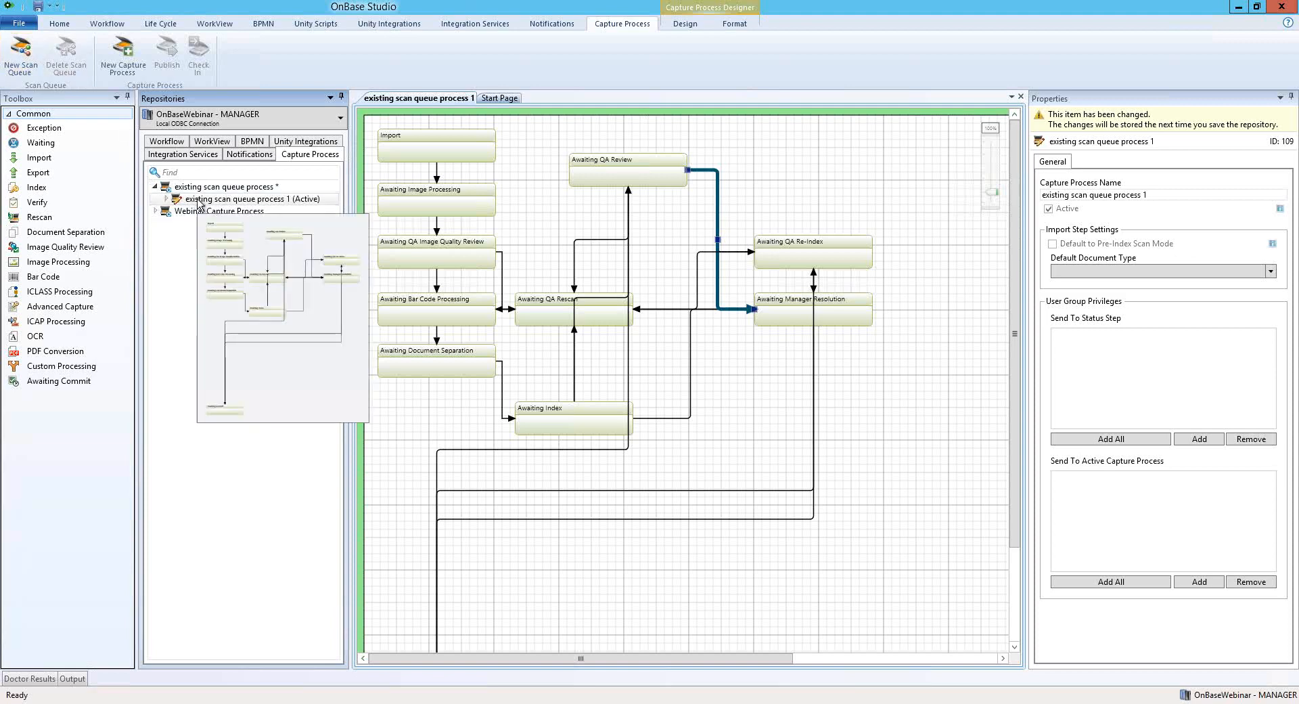
pyautogui.rightClick(198, 204)
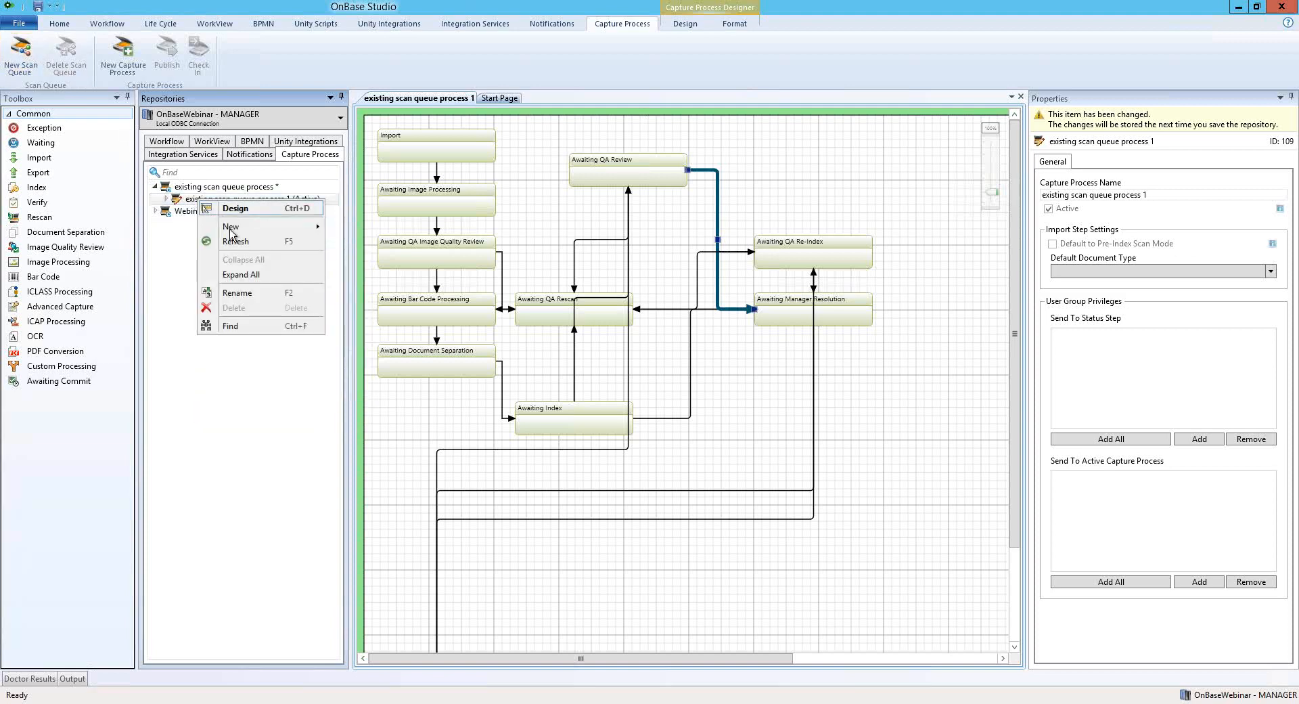
pyautogui.moveTo(232, 233)
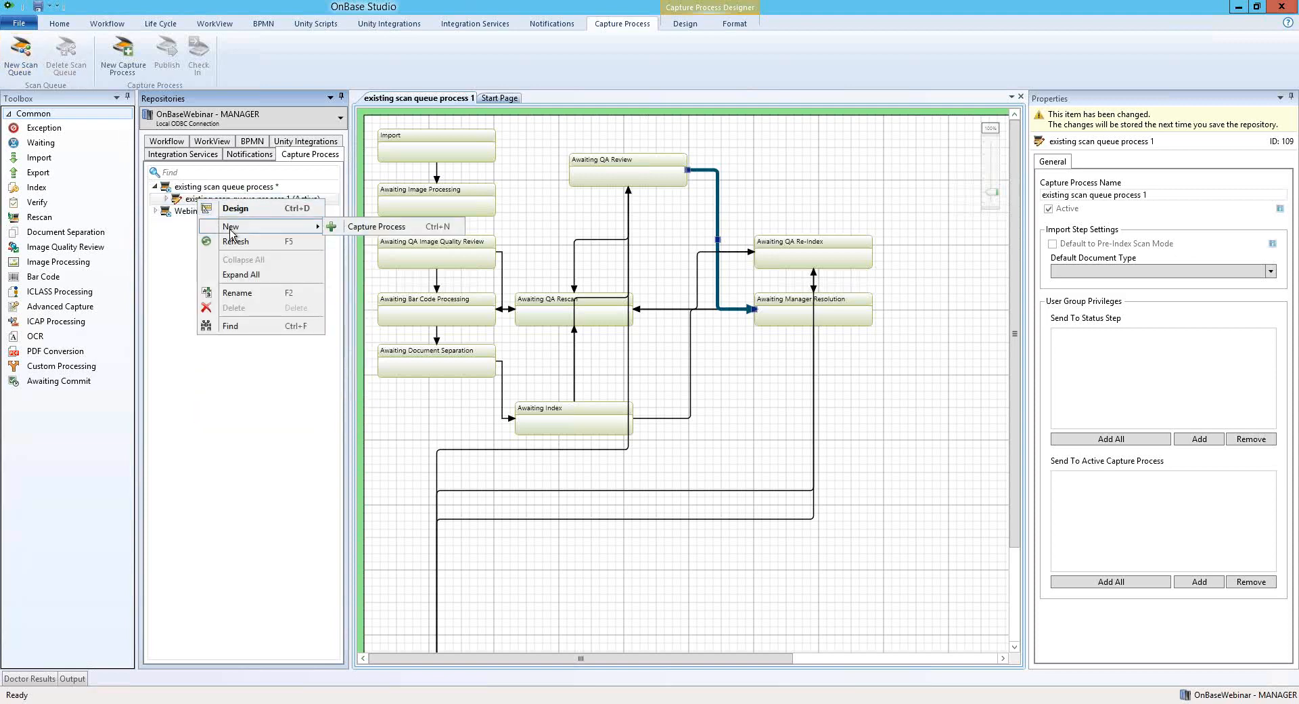
pyautogui.click(377, 230)
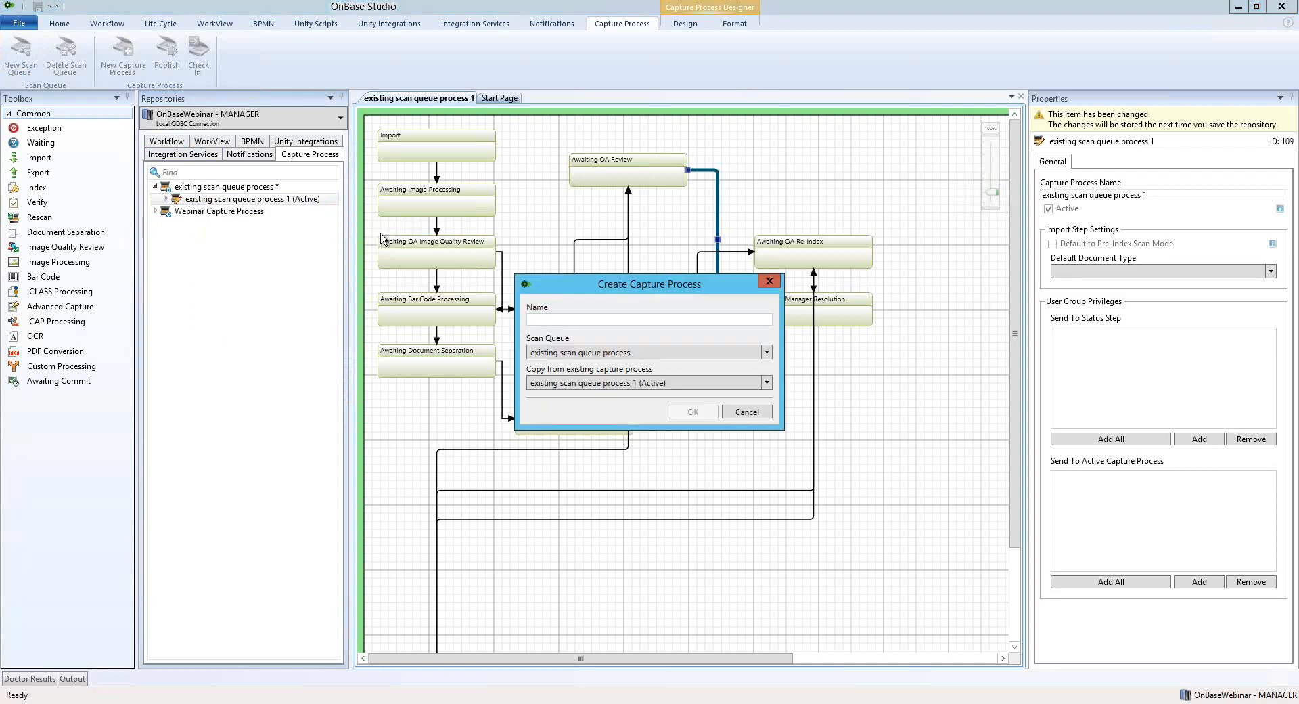
pyautogui.write('test')
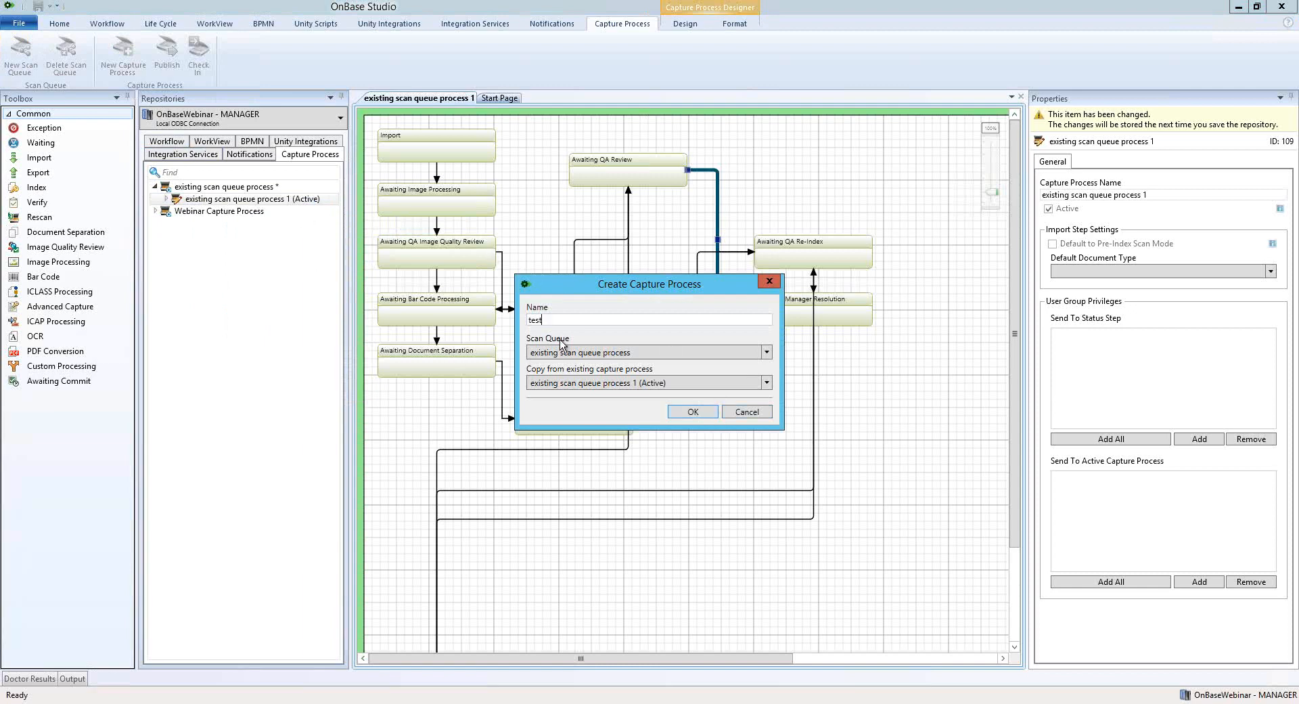
pyautogui.click(645, 383)
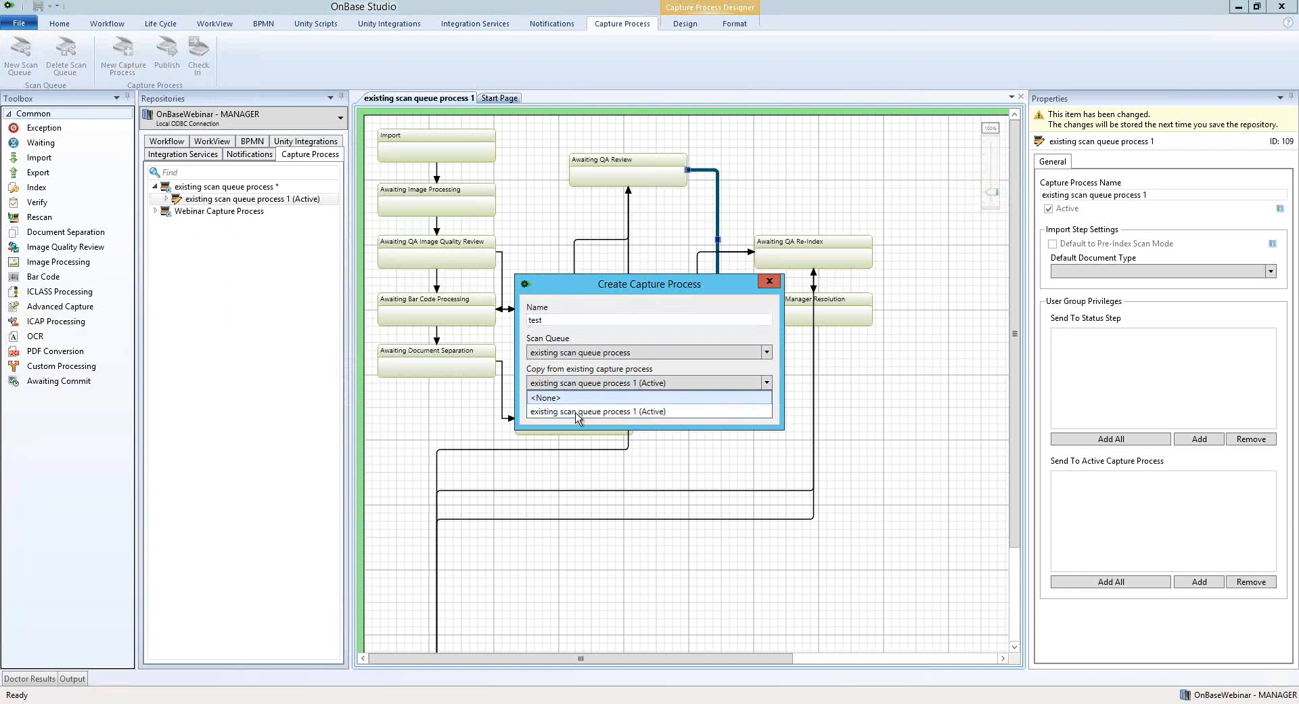
pyautogui.click(551, 398)
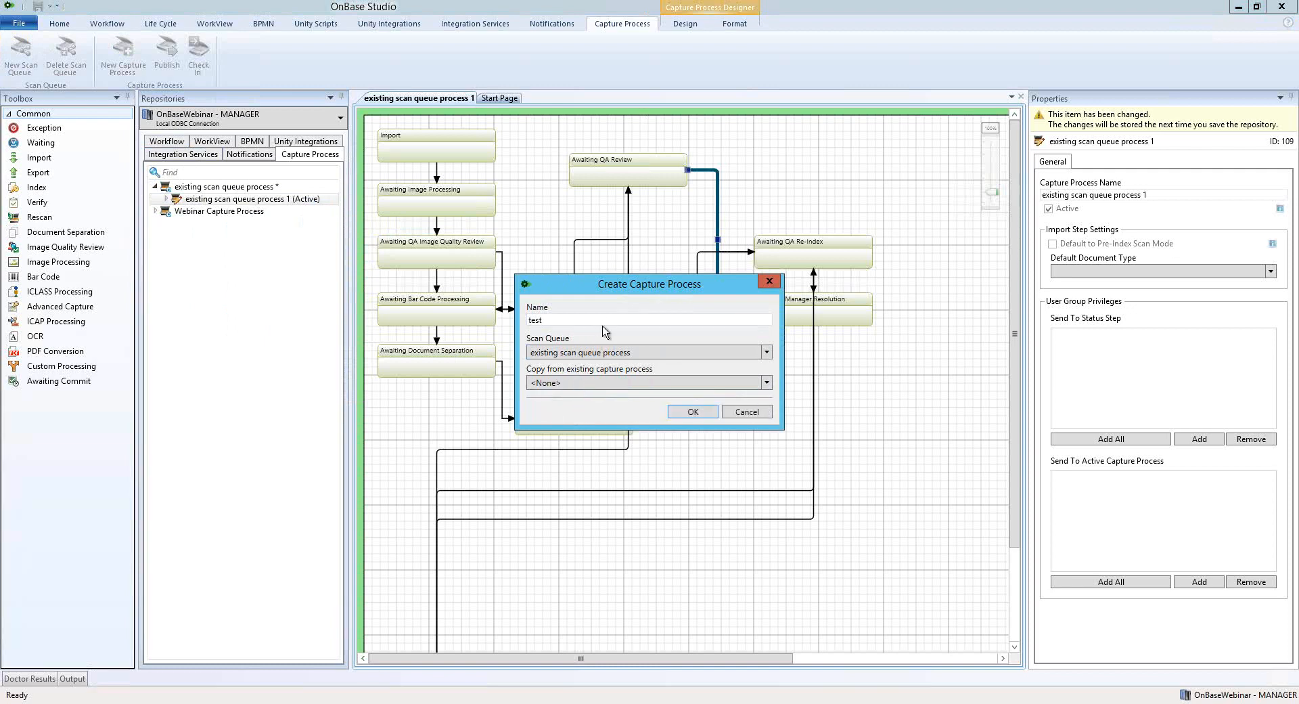
pyautogui.click(695, 412)
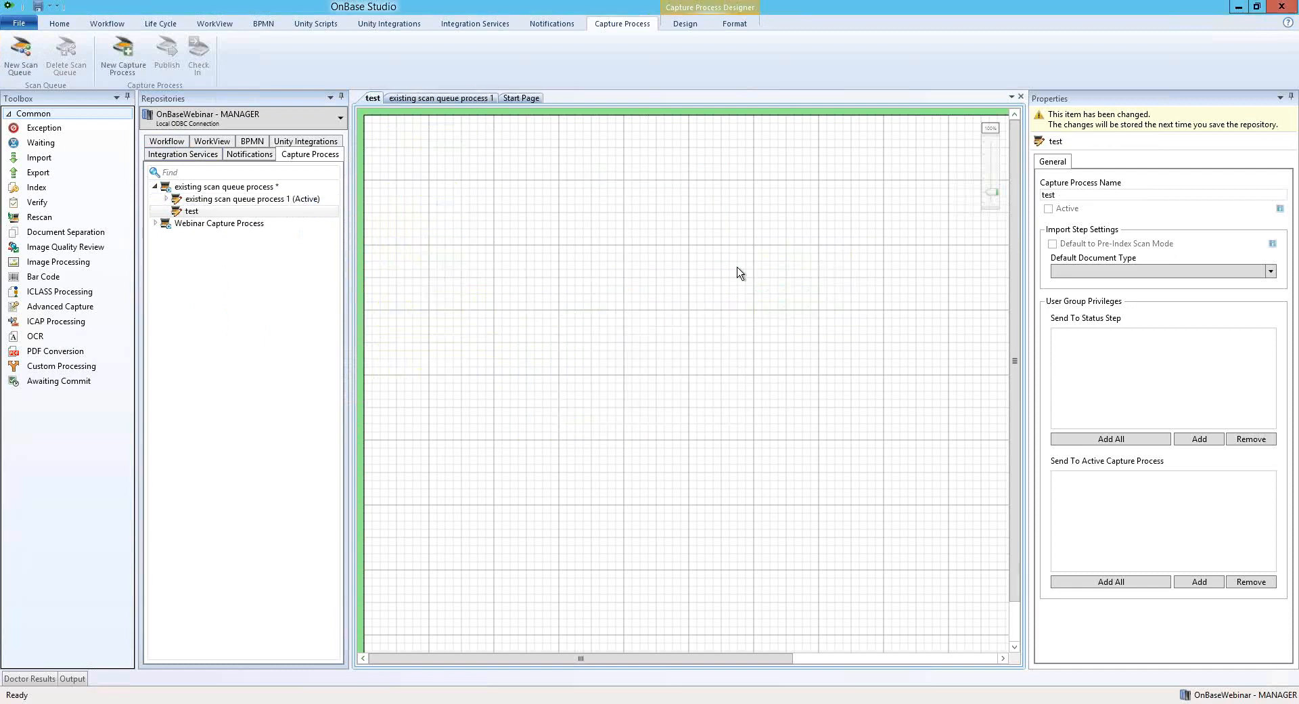
# Add an Import step to the test process diagram and rename it "Demo - Sweep Import".
pyautogui.click(192, 212)
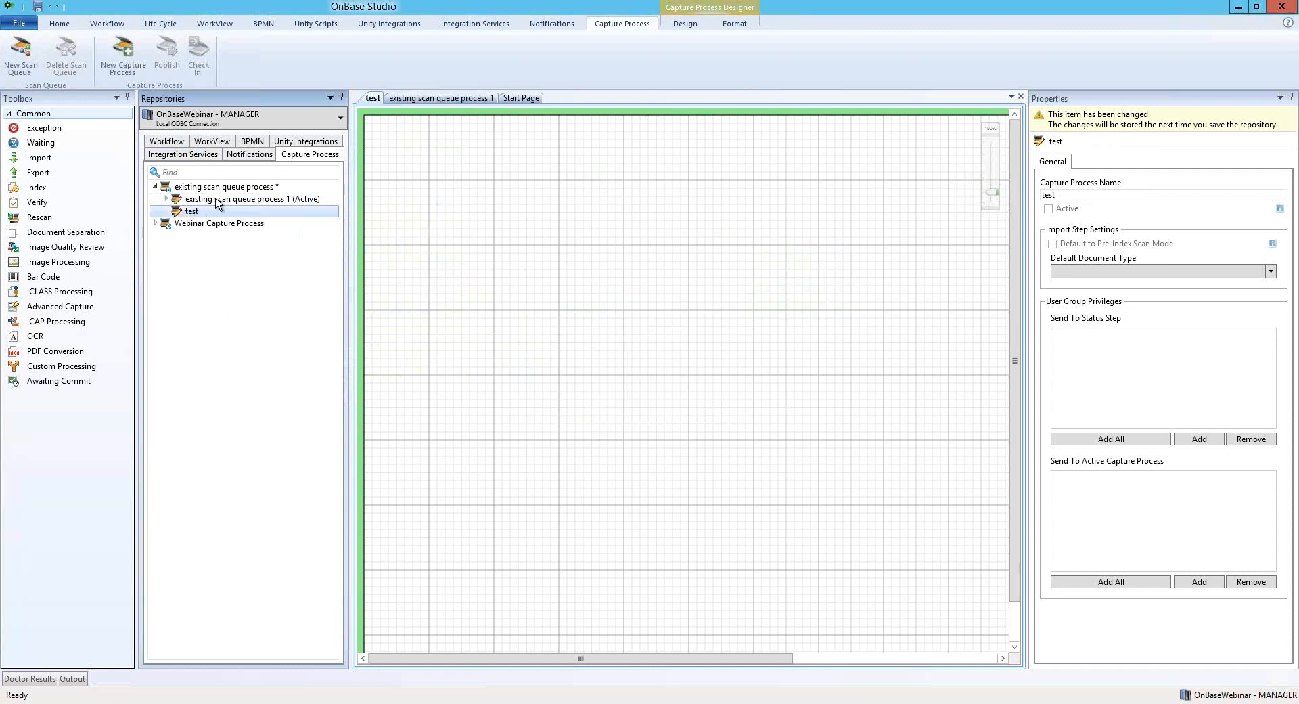
pyautogui.doubleClick(188, 213)
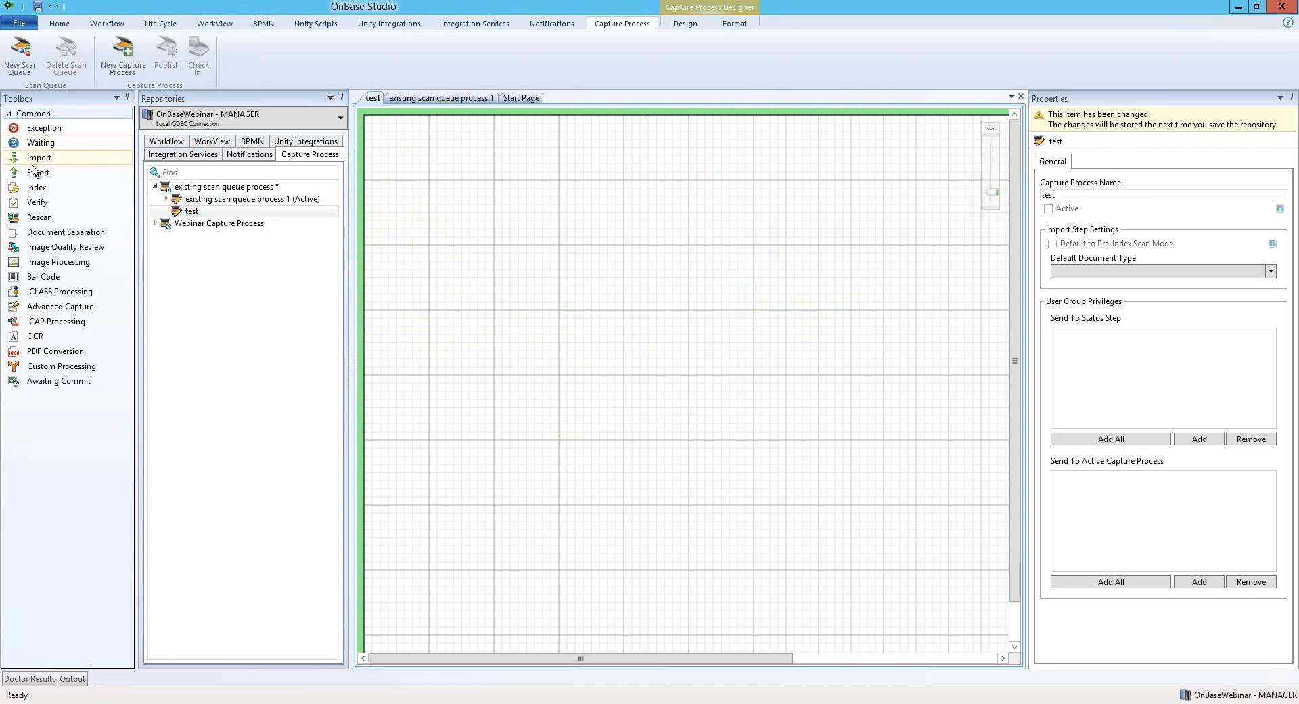
pyautogui.moveTo(35, 161); pyautogui.dragTo(583, 157)
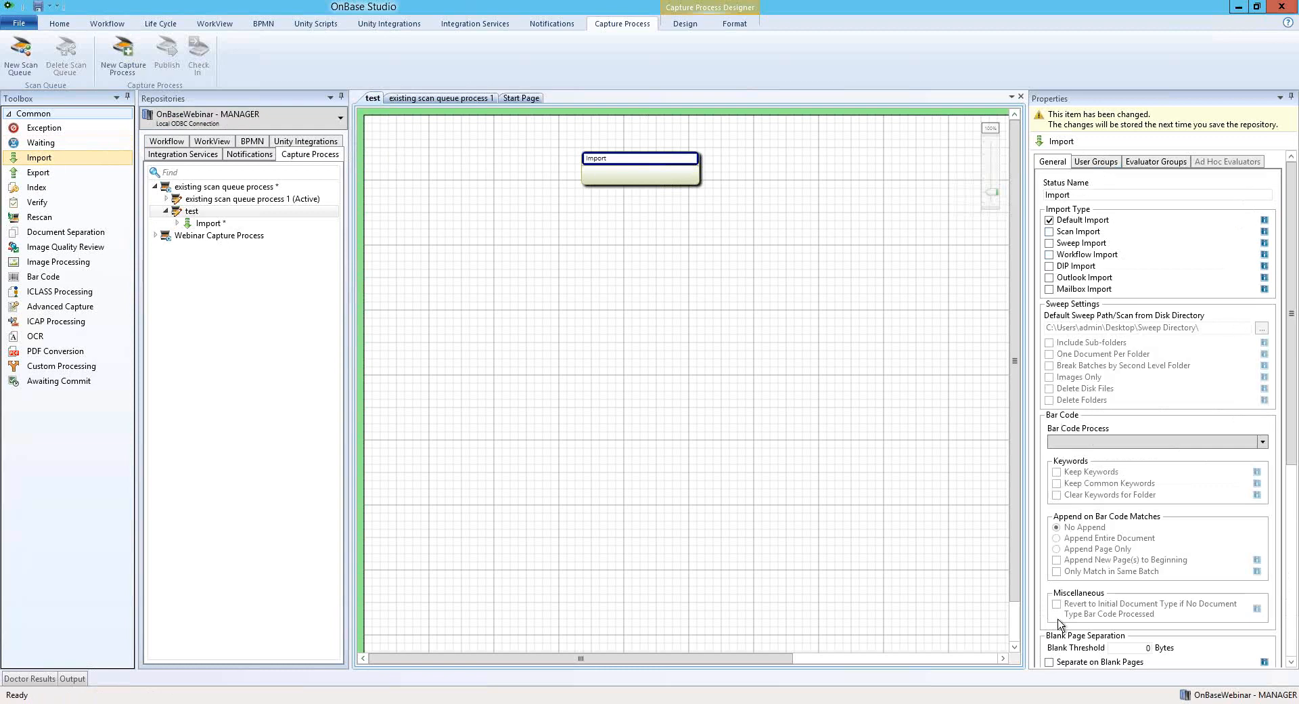
pyautogui.moveTo(1293, 378)
pyautogui.mouseDown()
pyautogui.moveTo(1298, 572)
pyautogui.moveTo(1297, 389)
pyautogui.mouseUp()
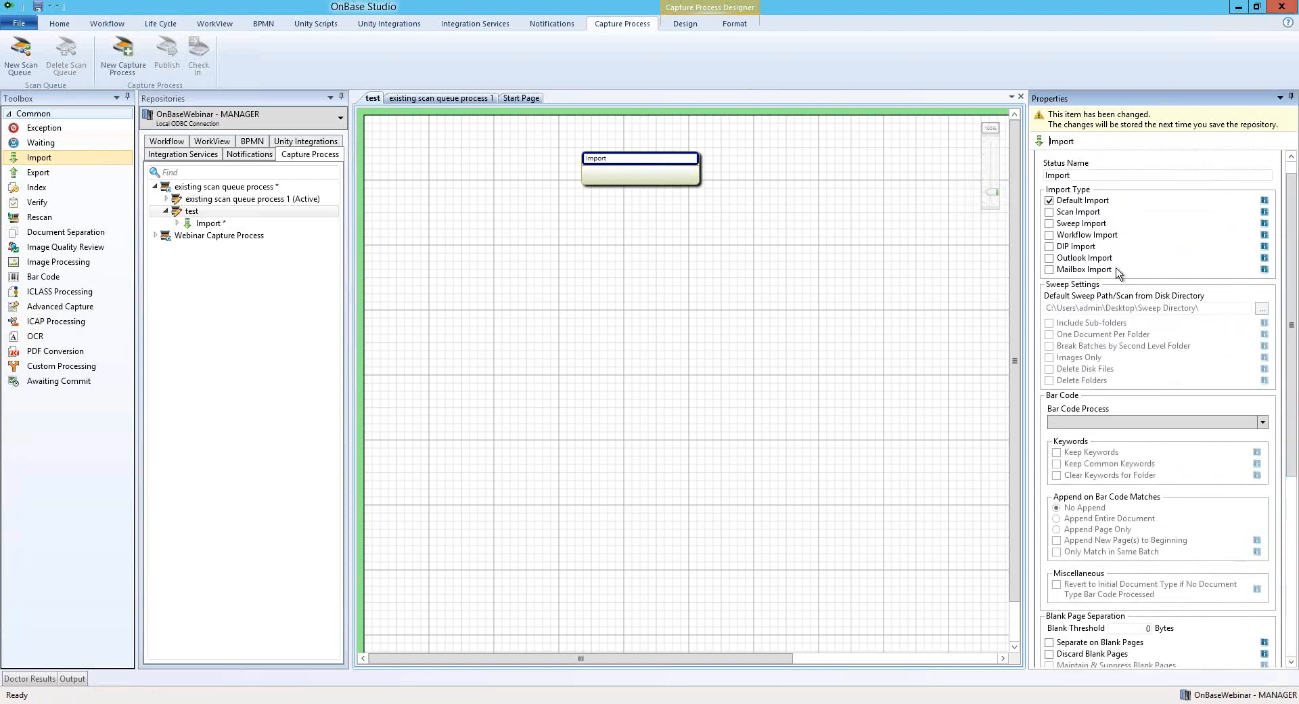
pyautogui.rightClick(611, 174)
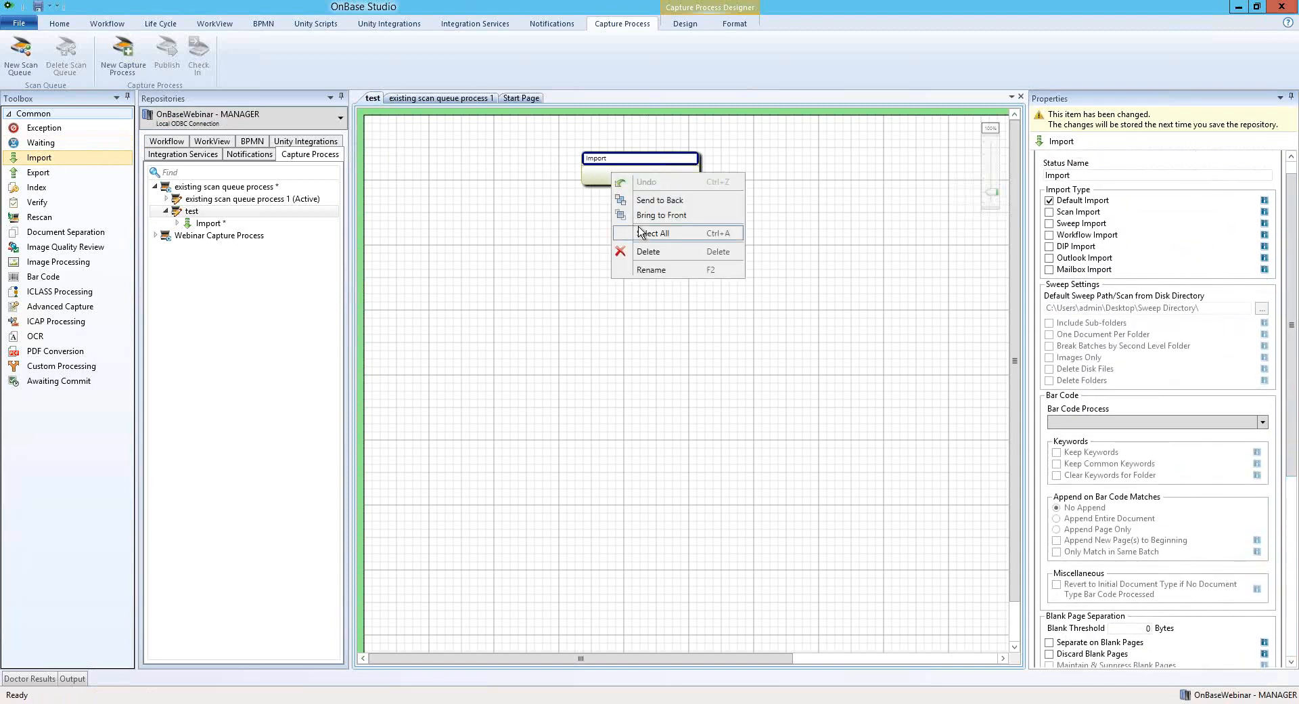
pyautogui.click(669, 273)
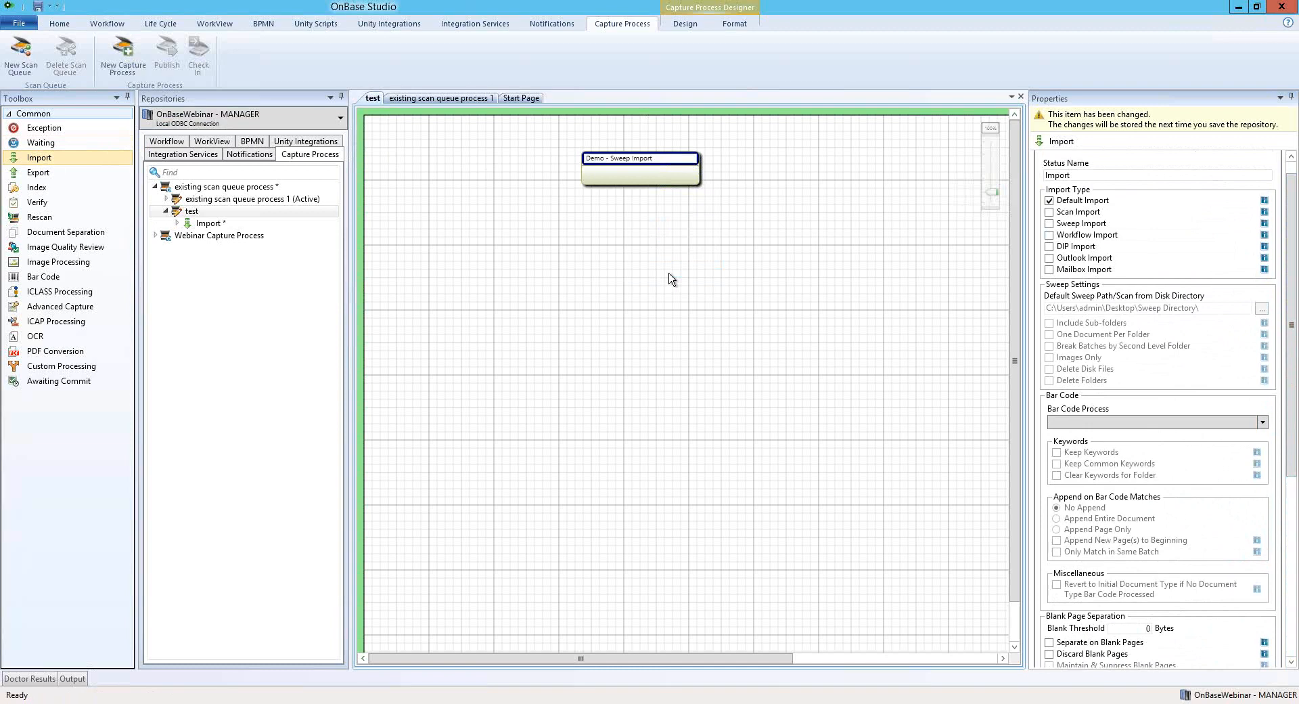
pyautogui.press('Return')
pyautogui.click(647, 281)
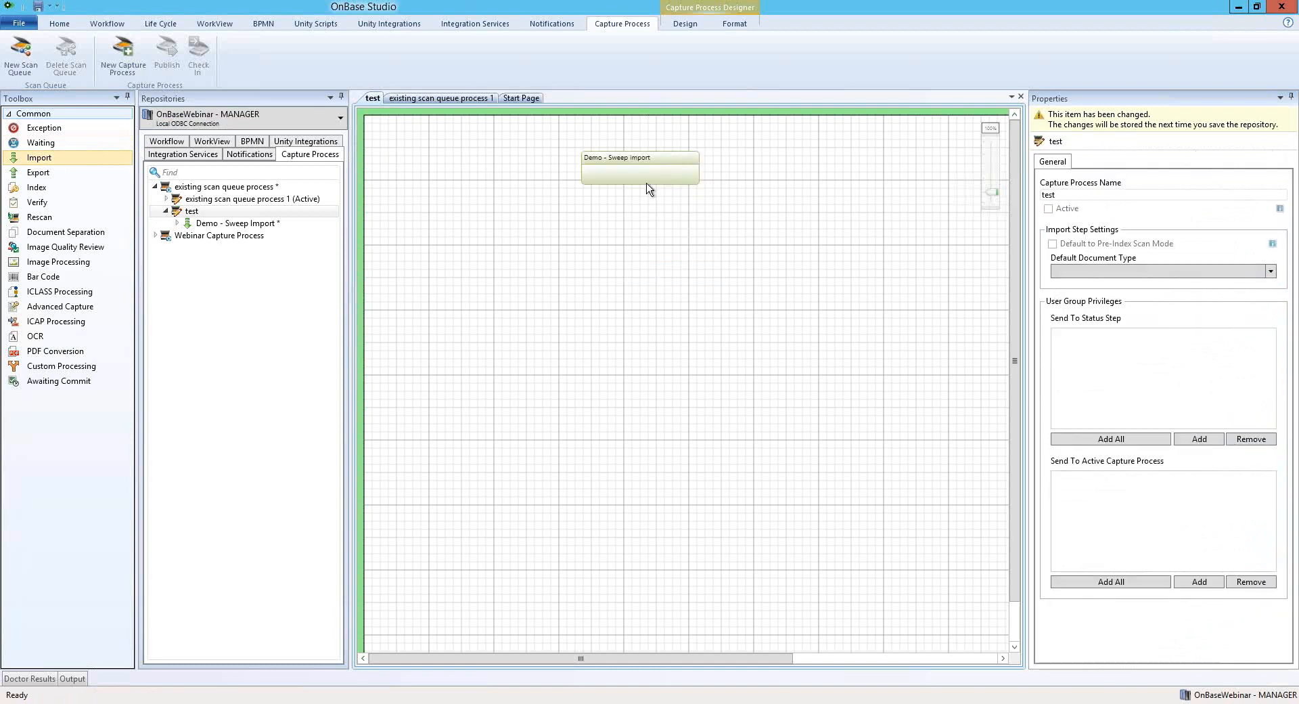
pyautogui.click(641, 175)
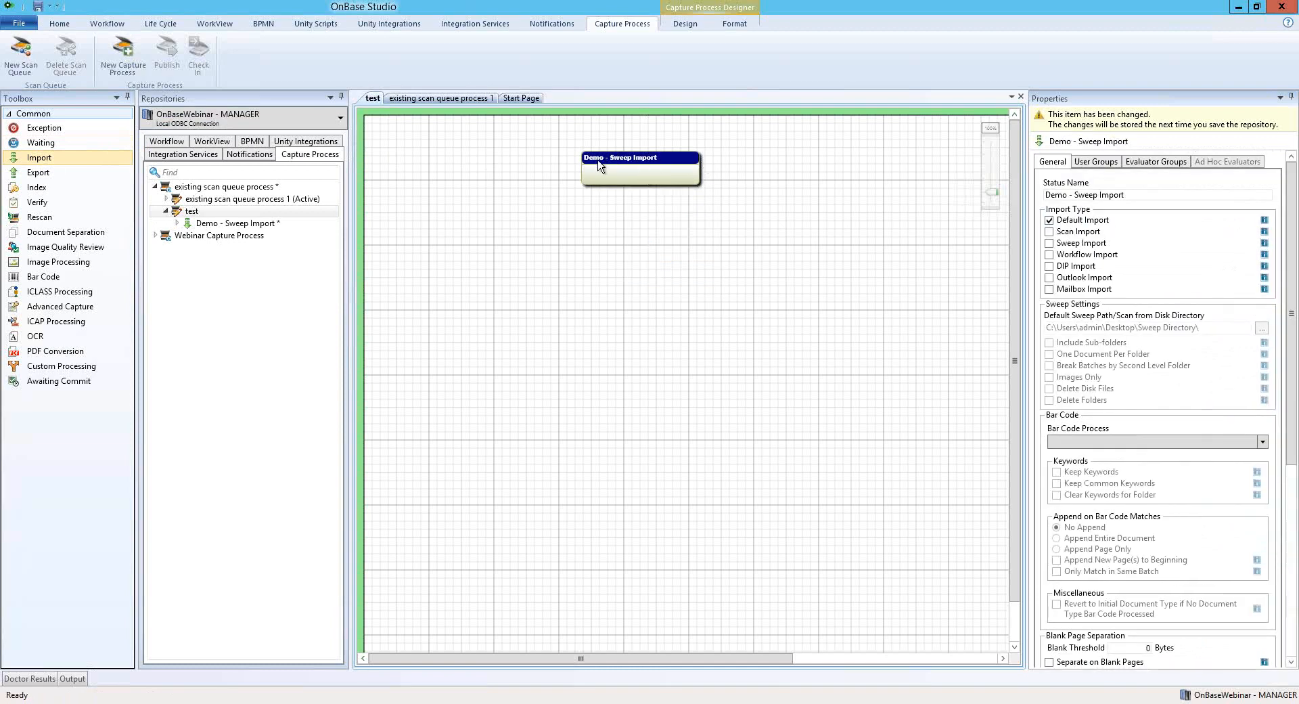
pyautogui.rightClick(634, 172)
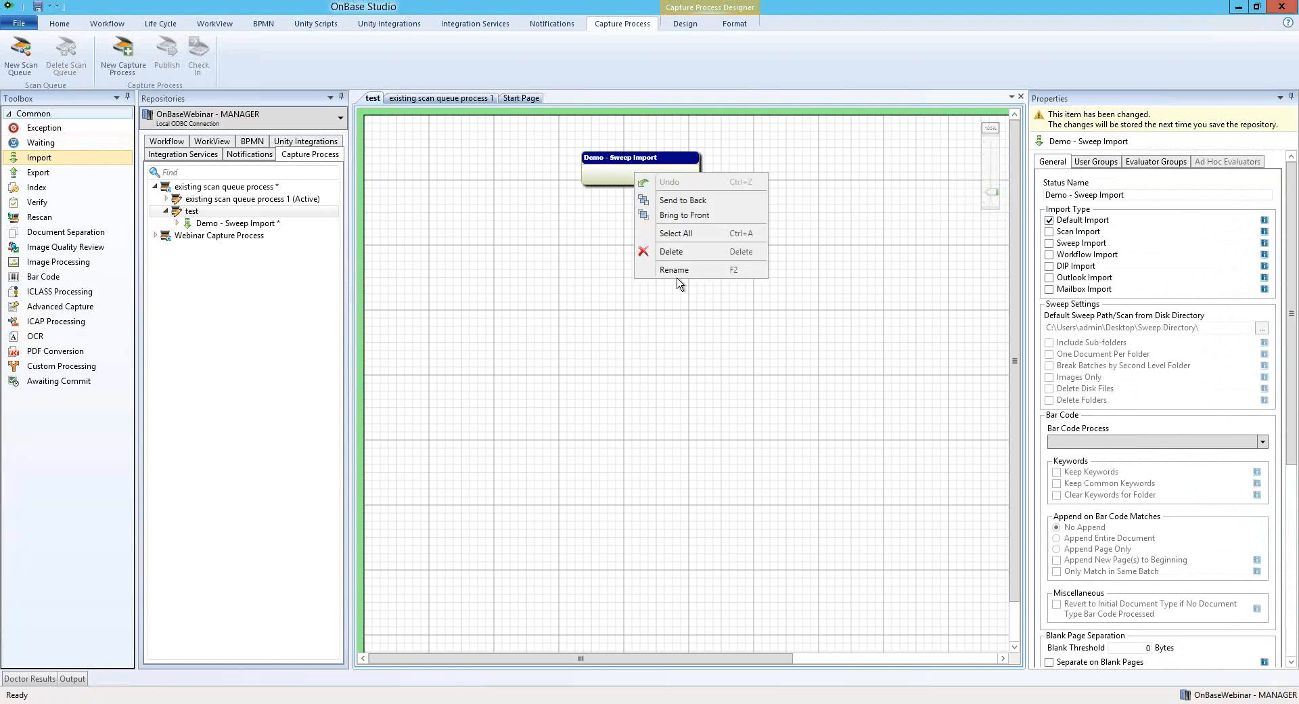
pyautogui.click(607, 180)
pyautogui.click(638, 159)
pyautogui.click(638, 159)
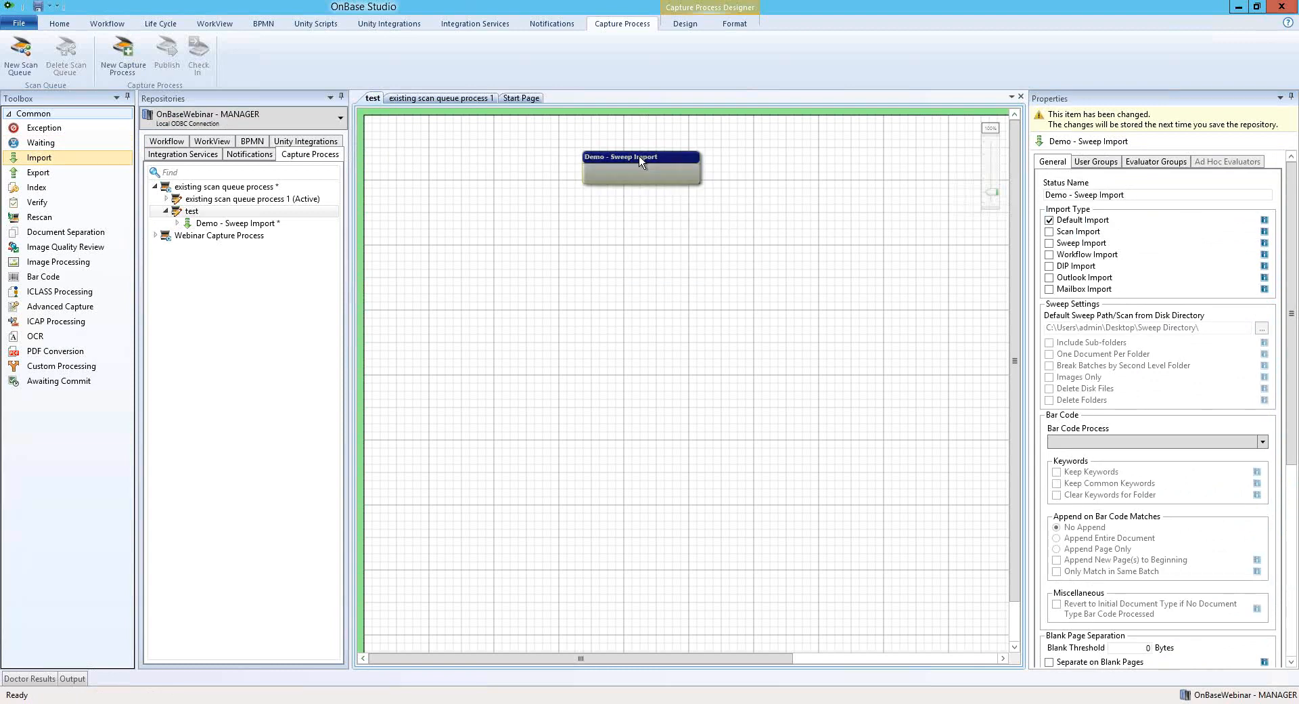
pyautogui.click(1157, 197)
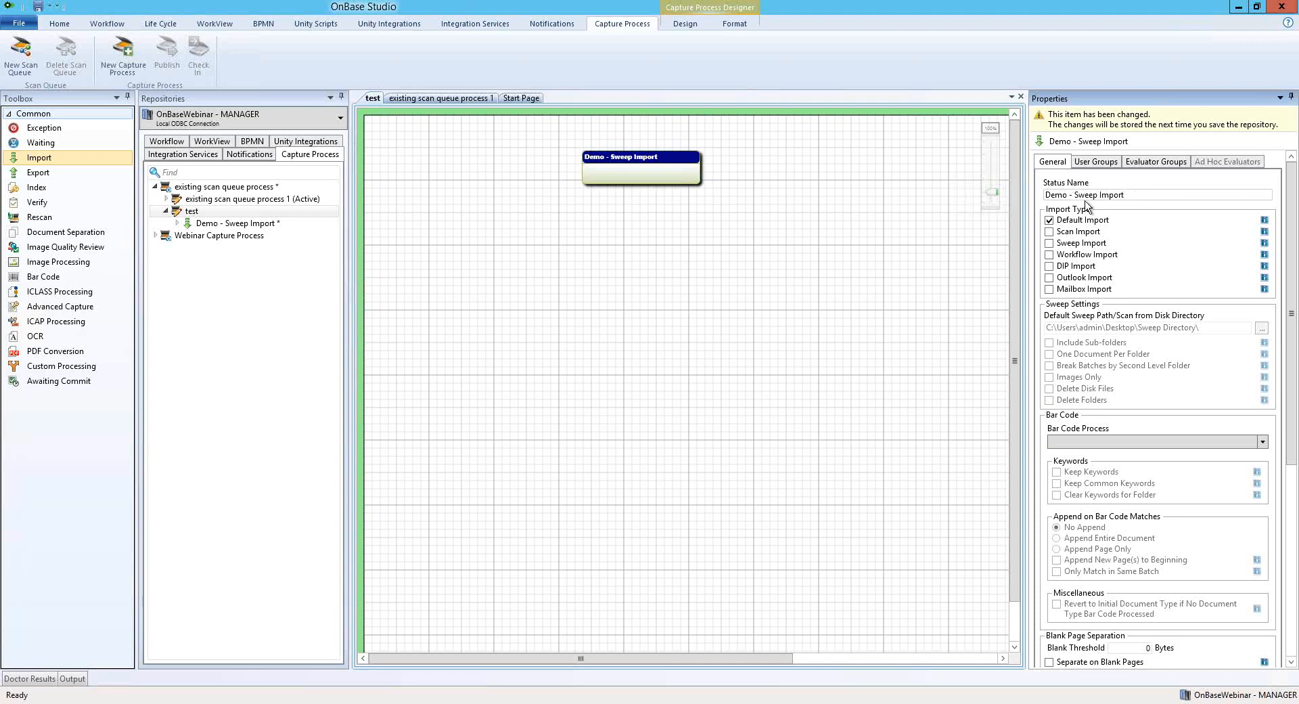
pyautogui.click(514, 215)
# Move Demo - Sweep Import left in the diagram and make Sweep Import its only import type, with C:\Users\admin\Desktop\Sweep Directory as the sweep path.
pyautogui.click(617, 177)
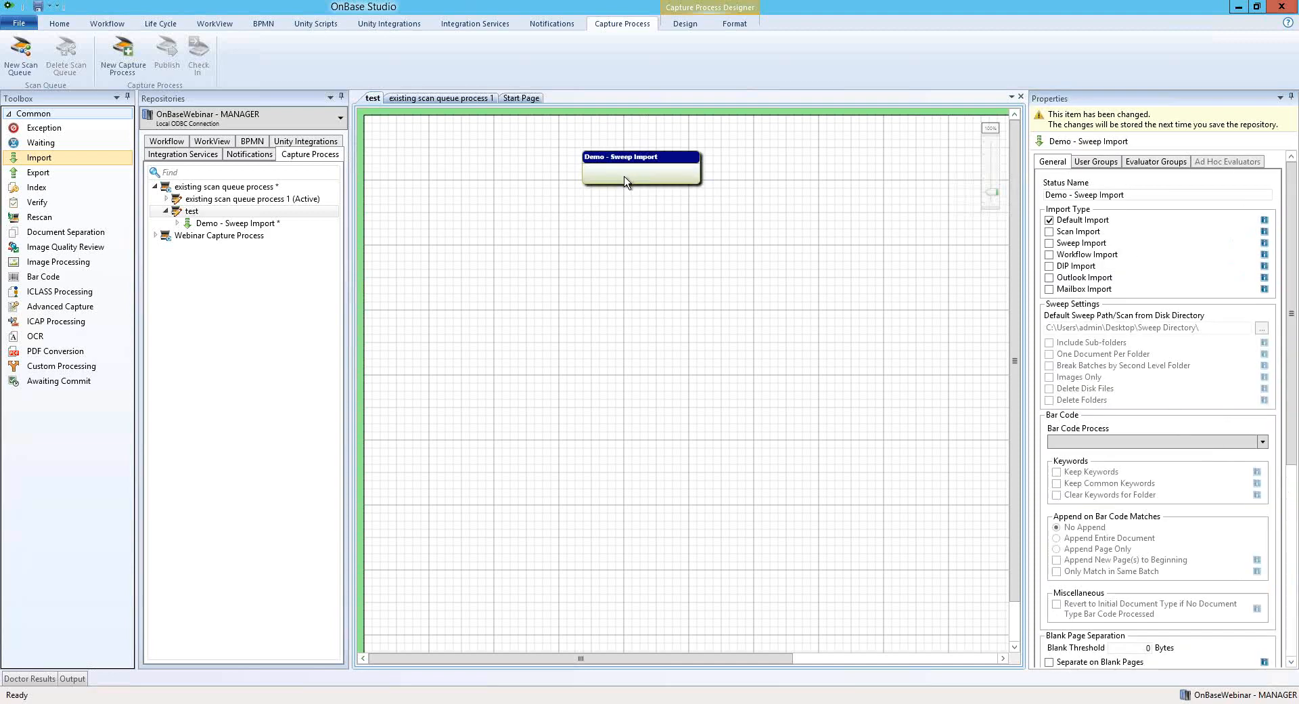
pyautogui.moveTo(616, 176); pyautogui.dragTo(553, 172)
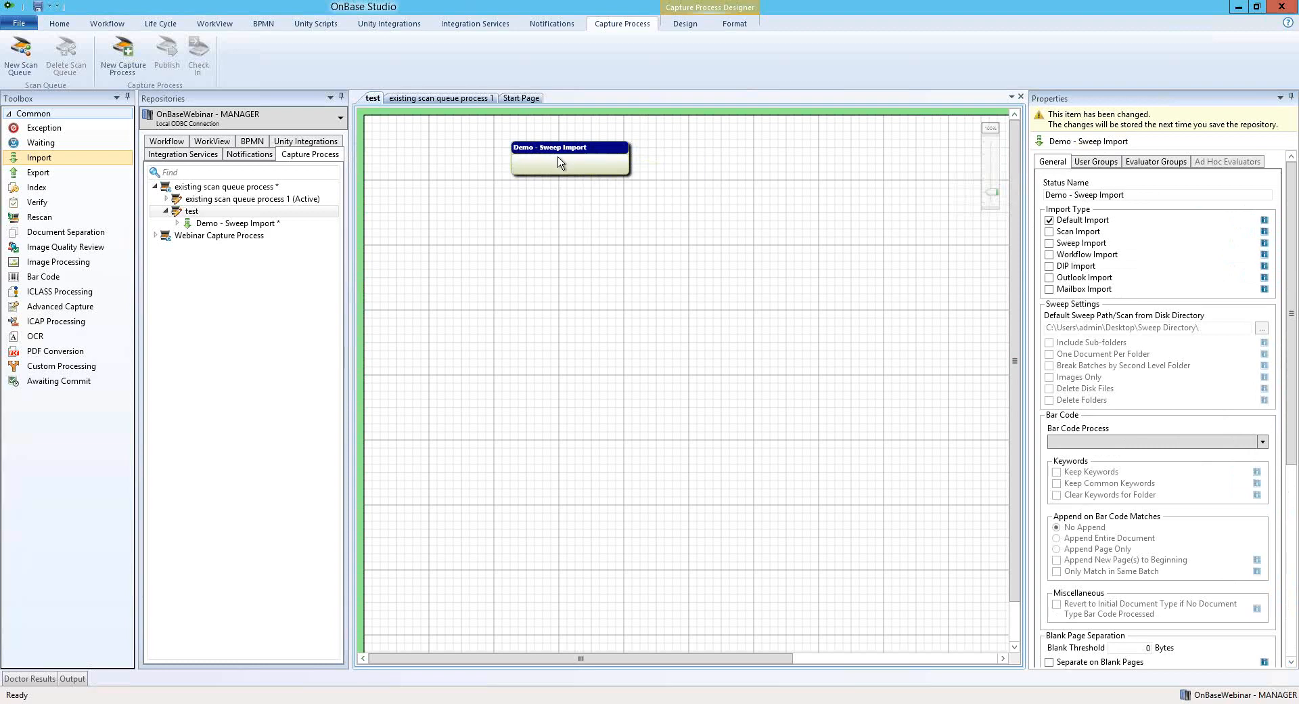
pyautogui.click(1049, 244)
pyautogui.click(1049, 220)
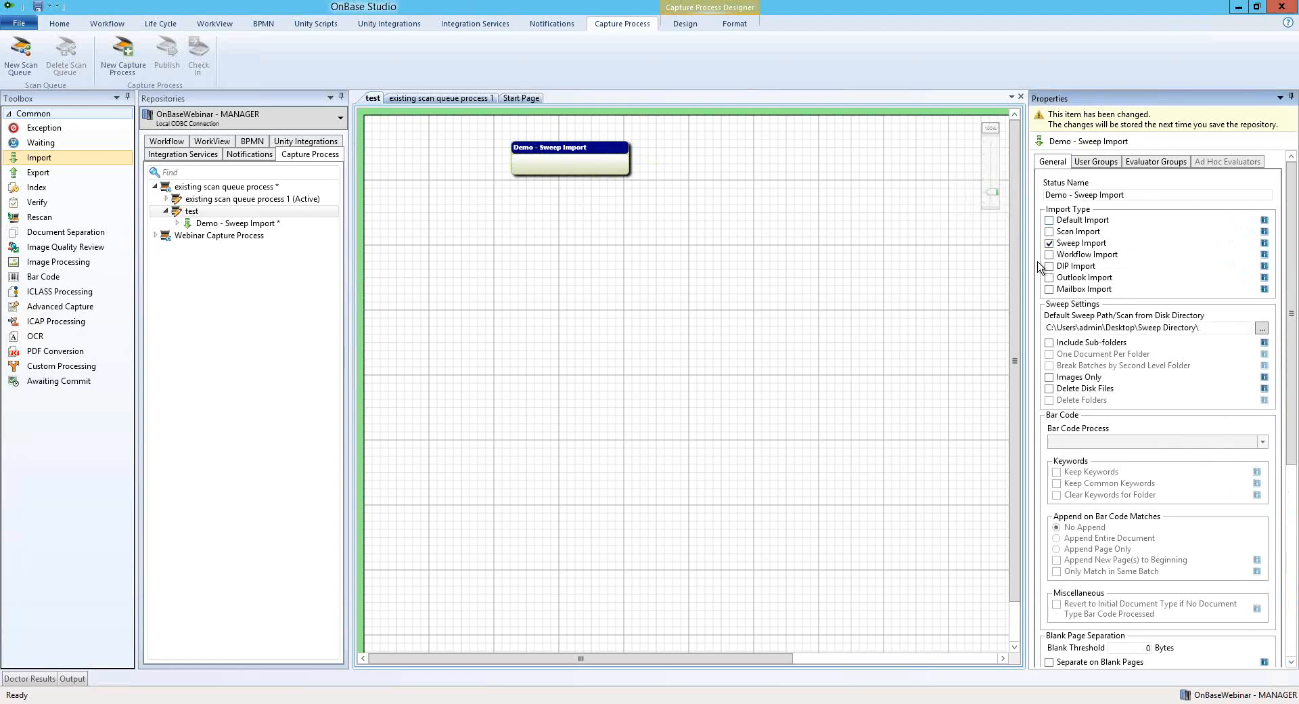
pyautogui.click(1262, 328)
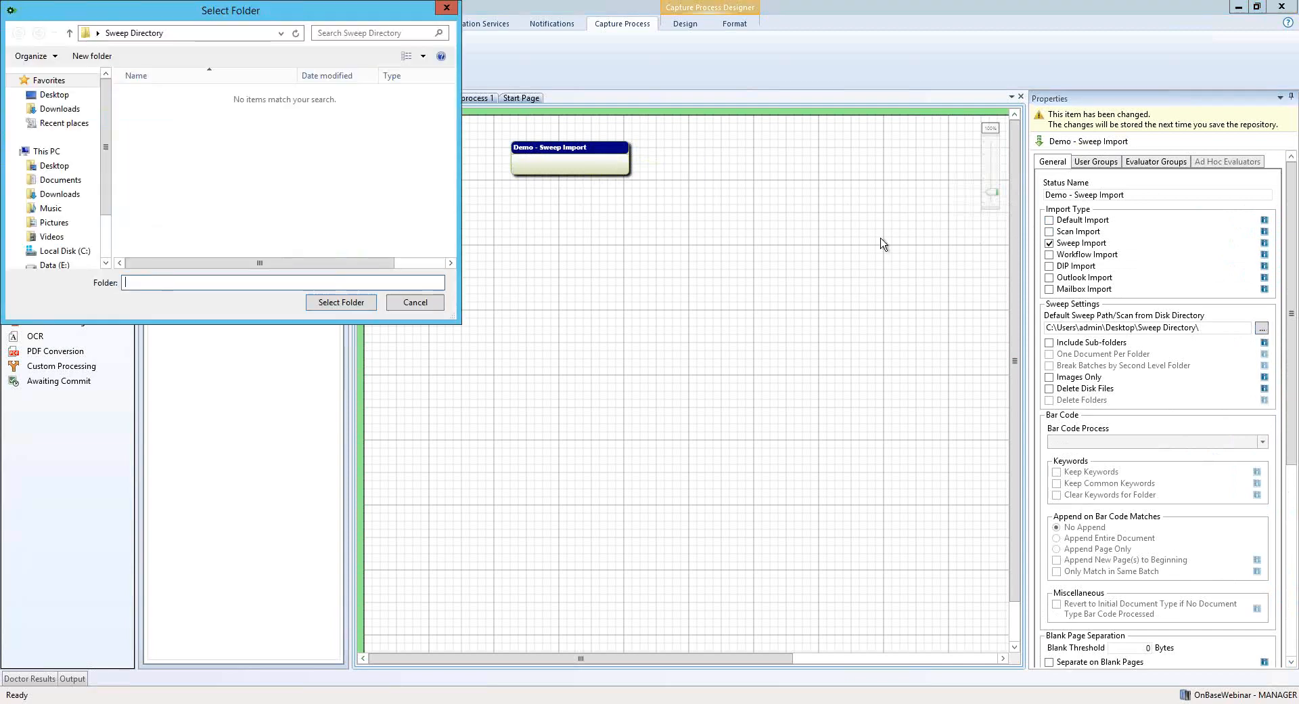
pyautogui.click(342, 303)
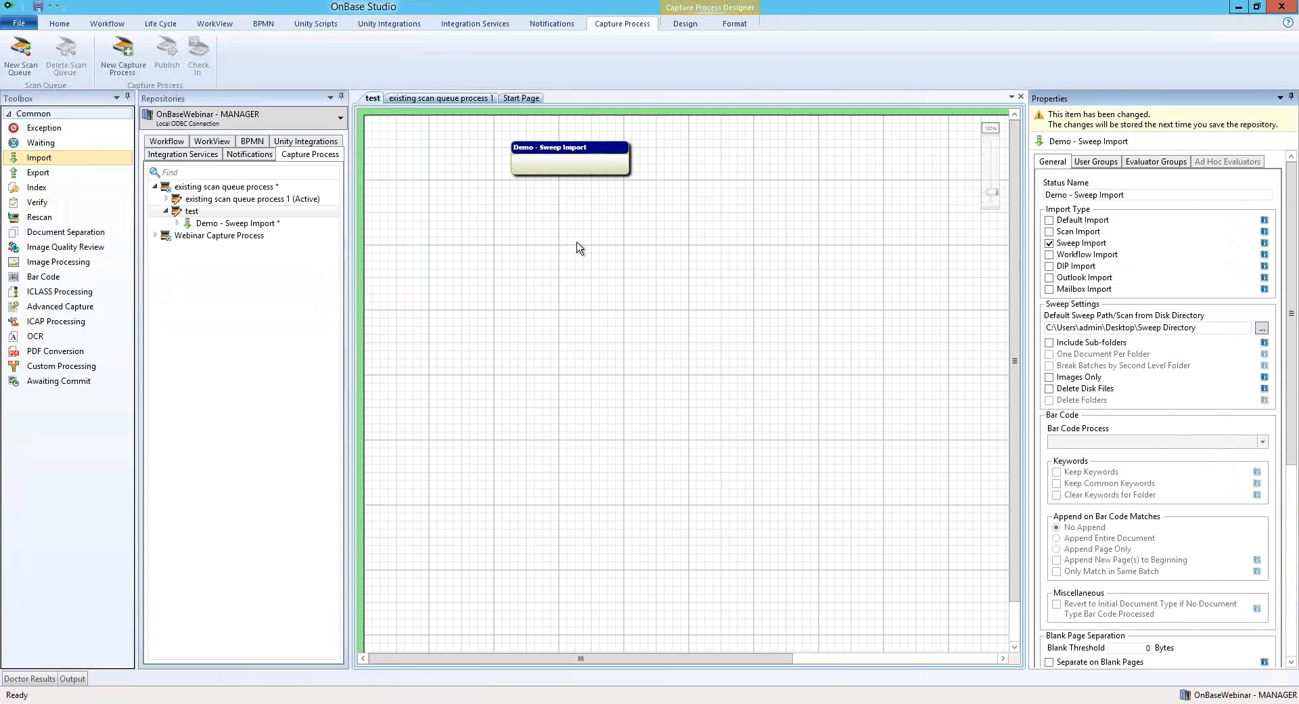
pyautogui.click(1096, 162)
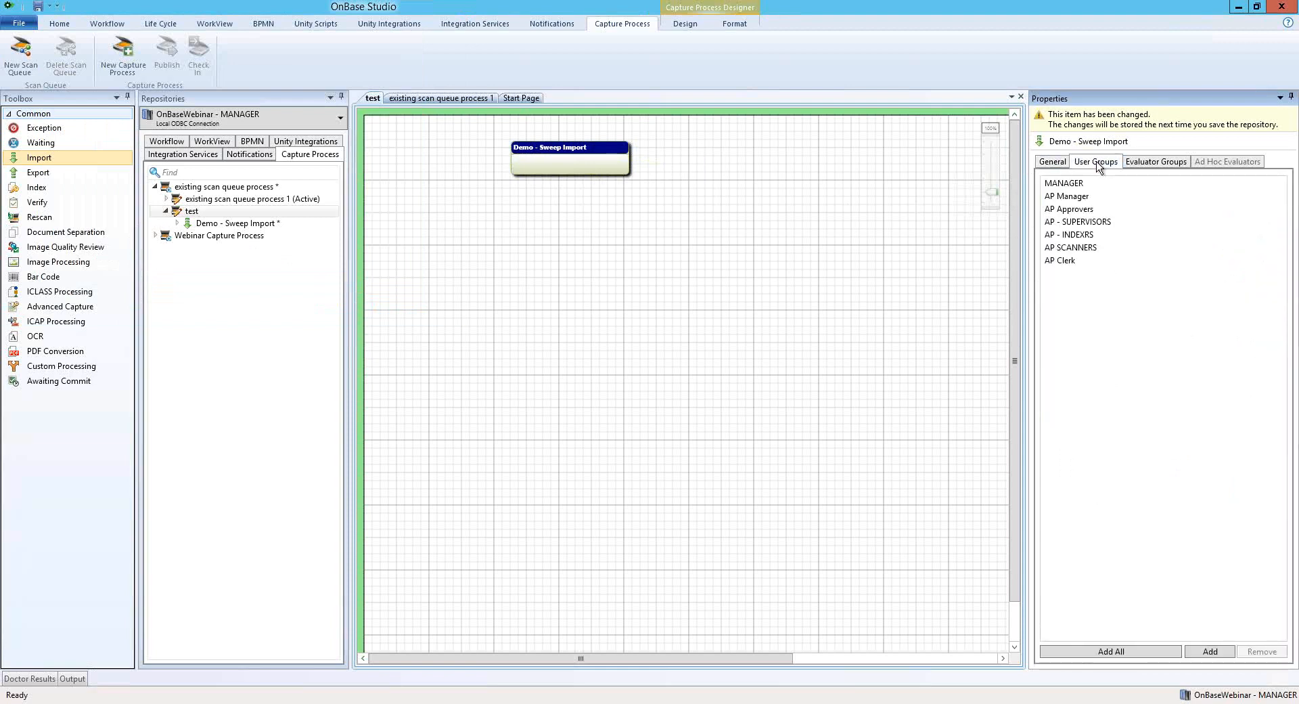
pyautogui.click(1053, 162)
# Add a second Import step named "demo wokflow import" to the diagram and align Demo - Sweep Import level with it.
pyautogui.moveTo(42, 161); pyautogui.dragTo(728, 156)
pyautogui.moveTo(762, 160); pyautogui.dragTo(725, 163)
pyautogui.write('S')
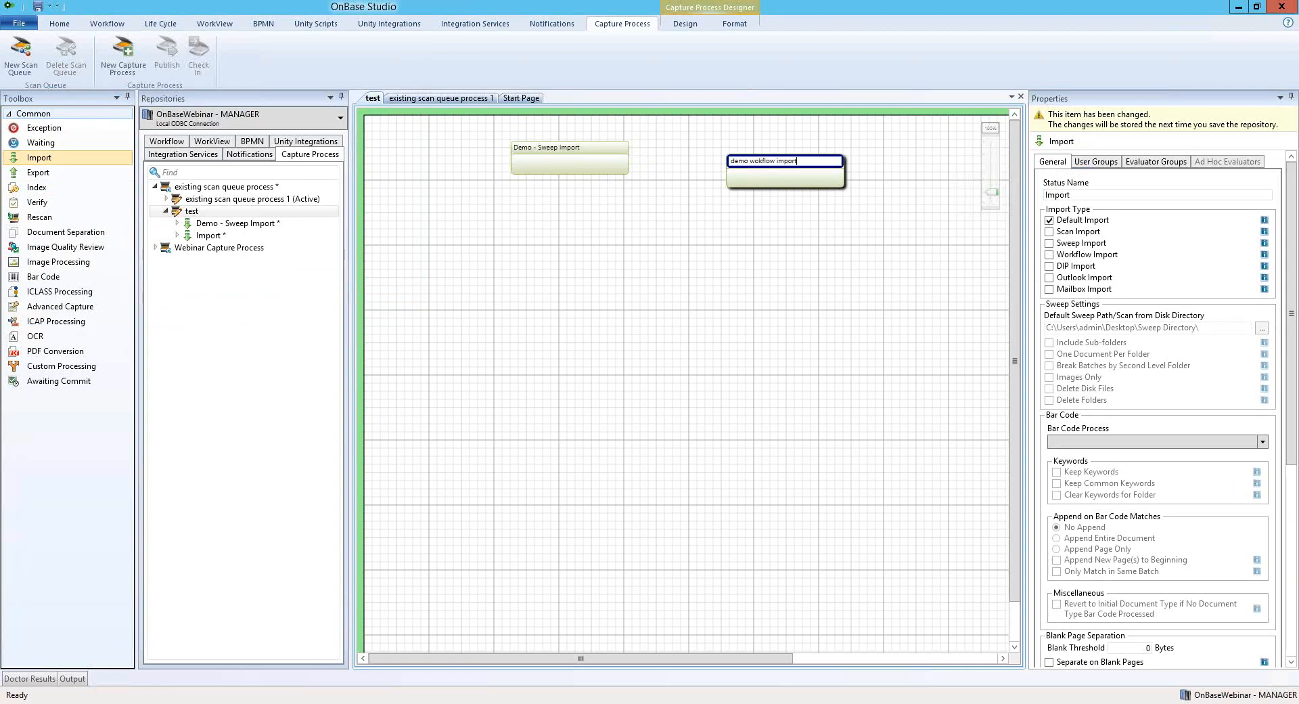
pyautogui.press('Return')
pyautogui.moveTo(587, 164); pyautogui.dragTo(588, 177)
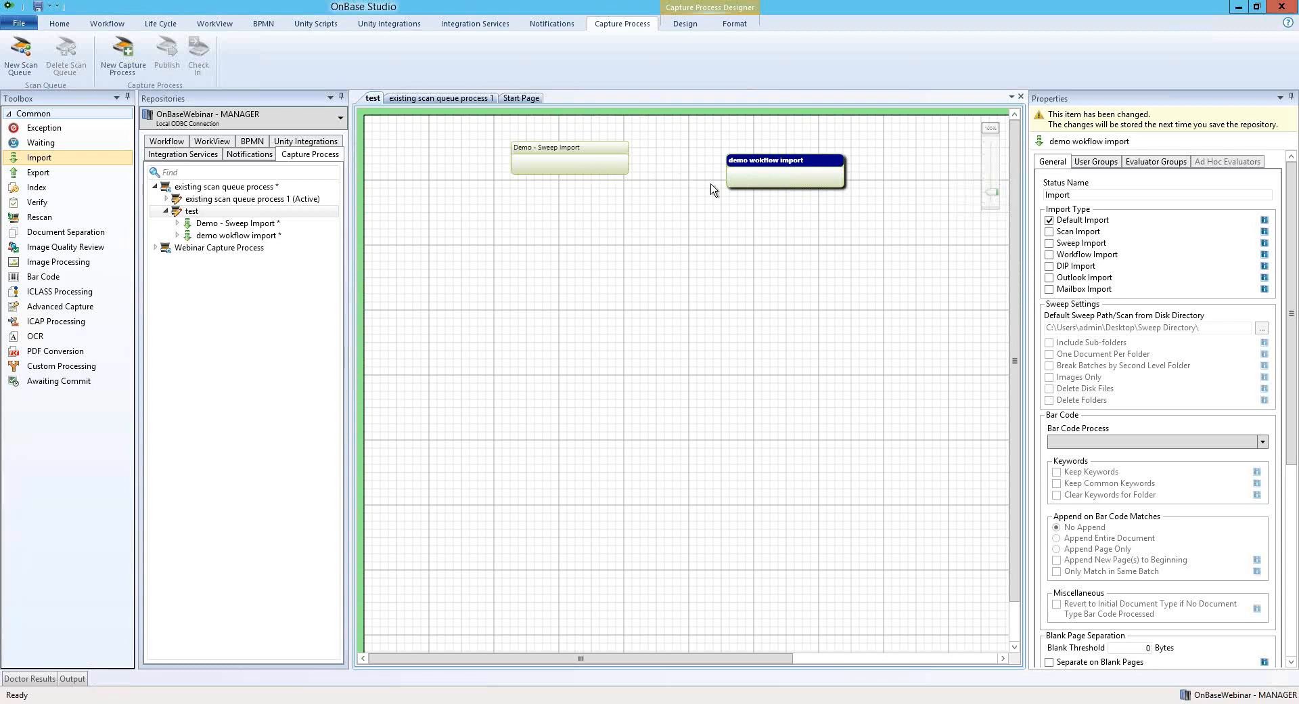
# Enable Workflow Import and disable Default Import for the "demo wokflow import" step.
pyautogui.click(761, 183)
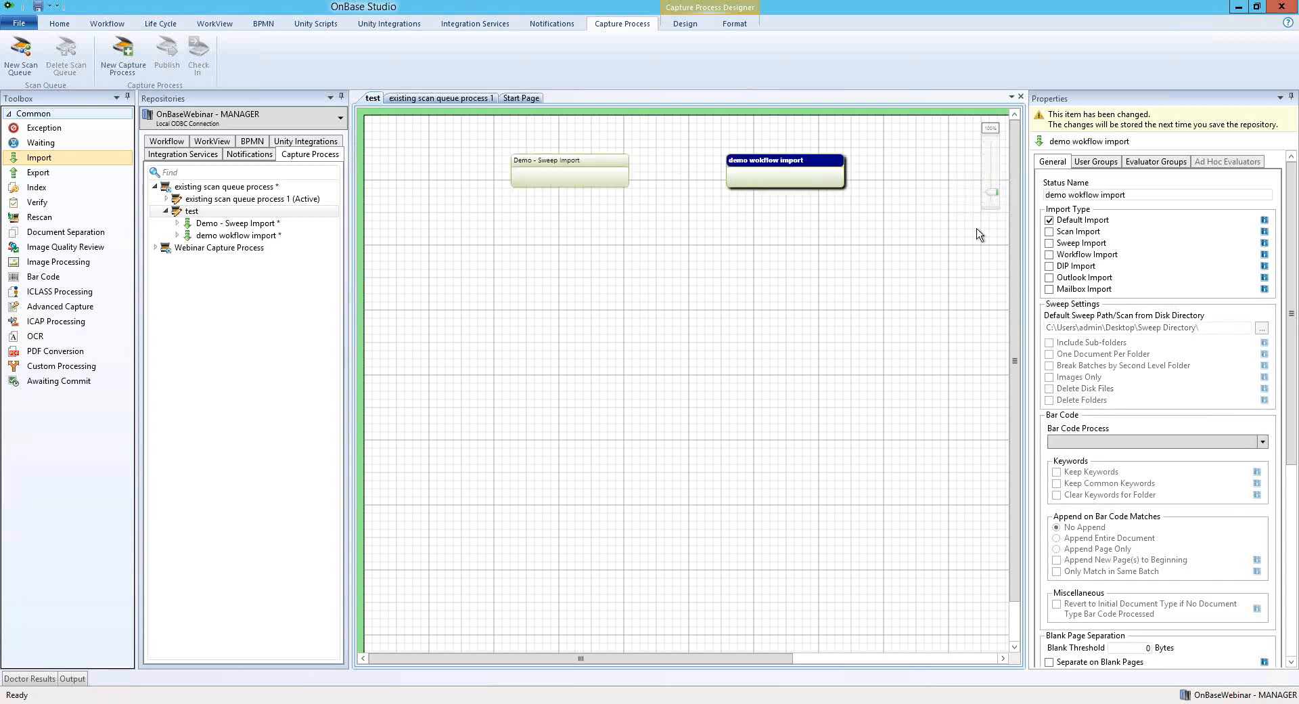
pyautogui.click(1051, 255)
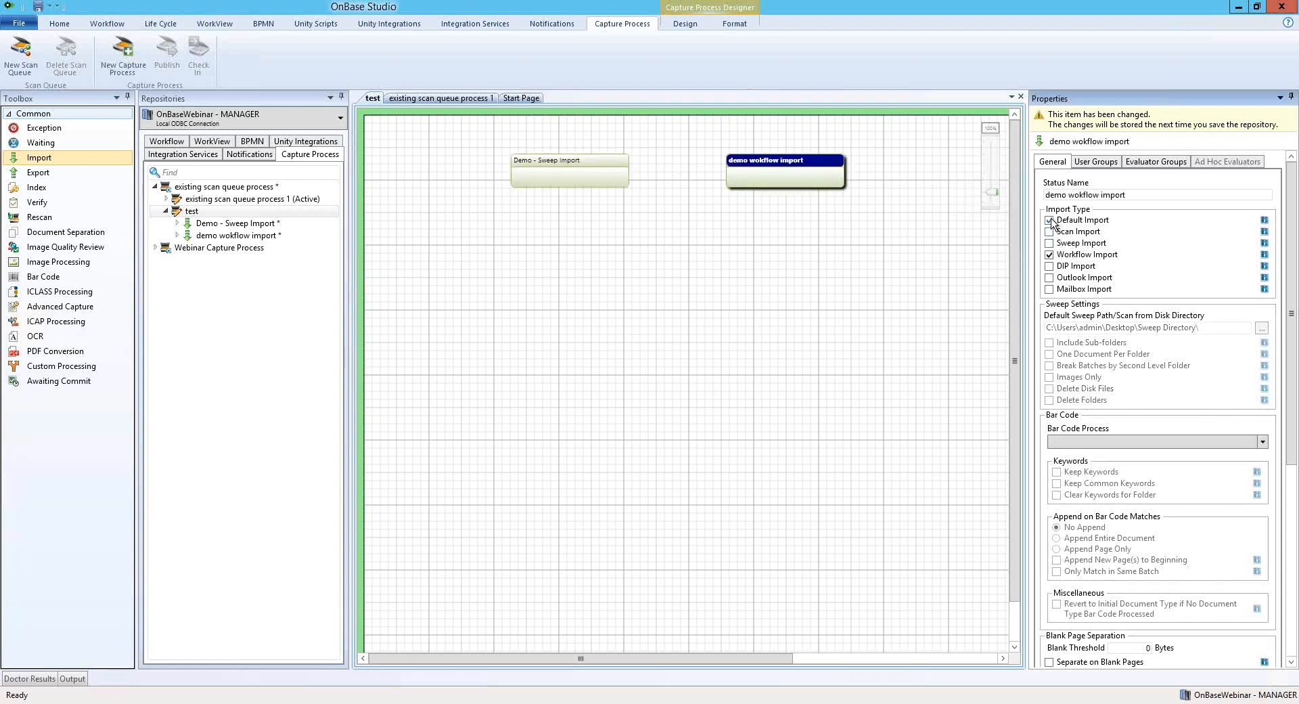
pyautogui.click(1051, 220)
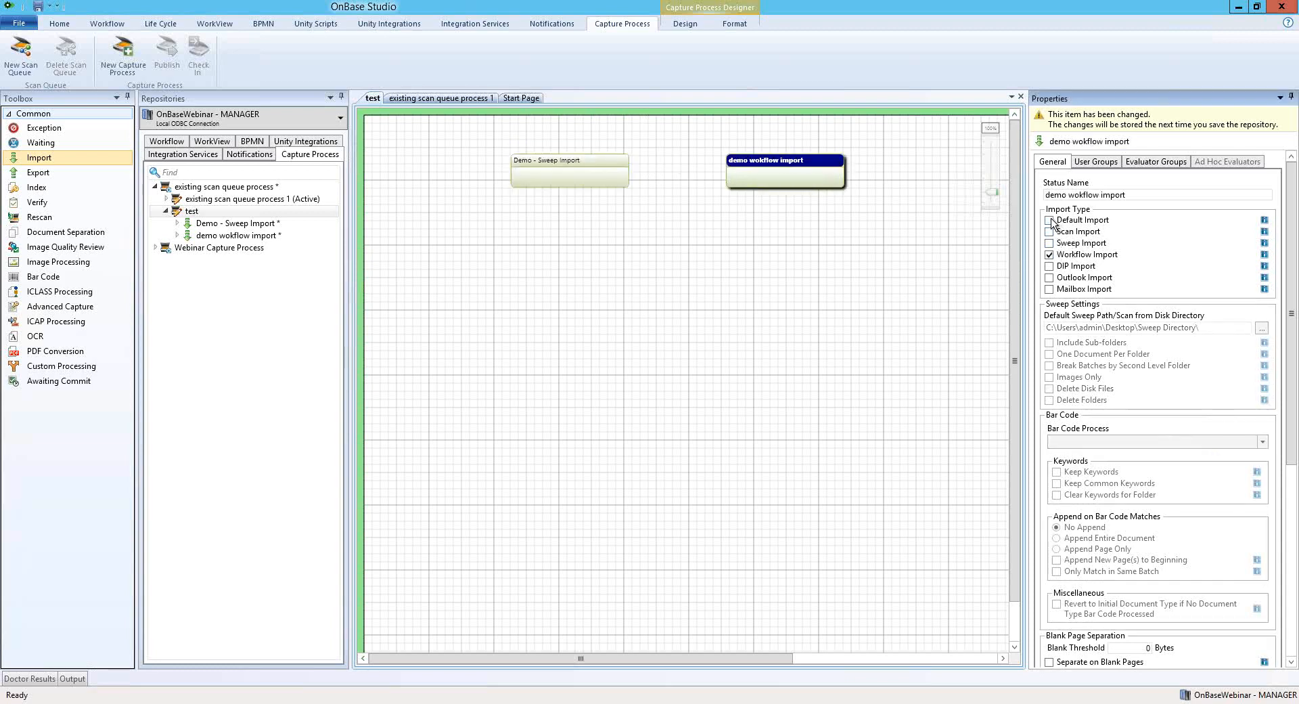
# Remove the user groups from AP Approvers through AP Clerk from the "demo wokflow import" step.
pyautogui.click(1087, 164)
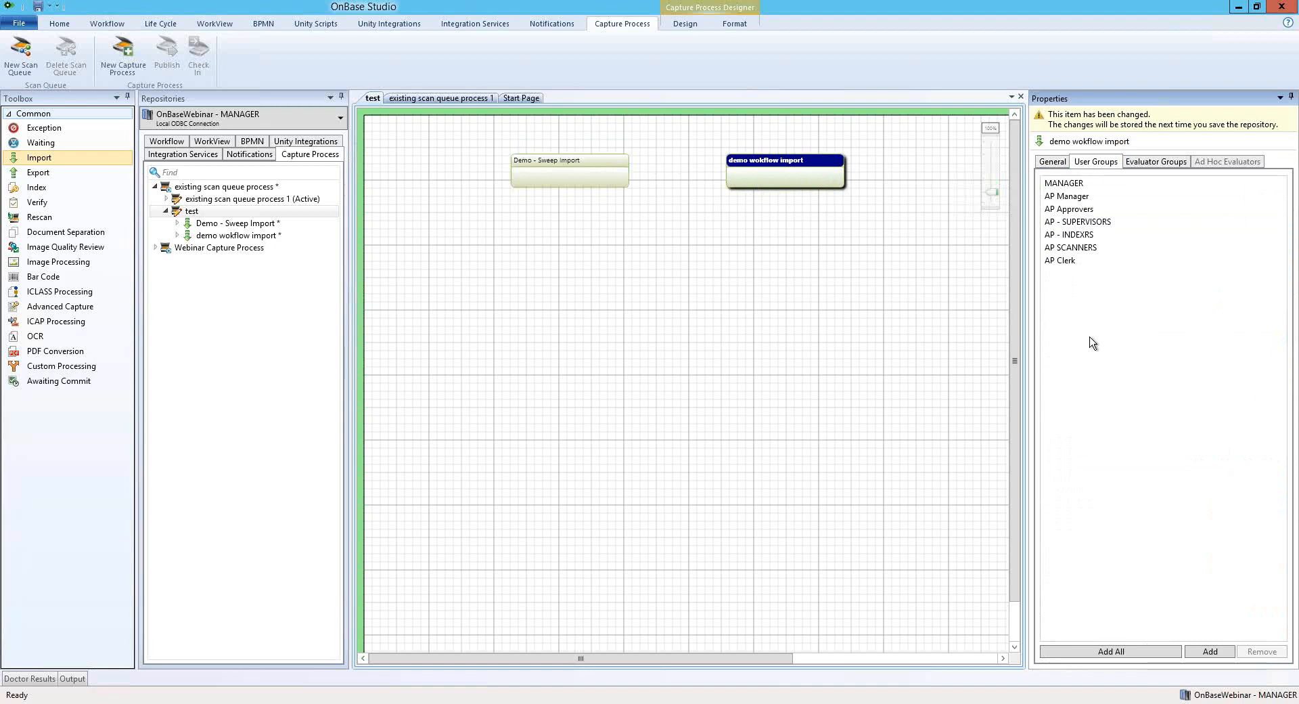
pyautogui.click(1086, 215)
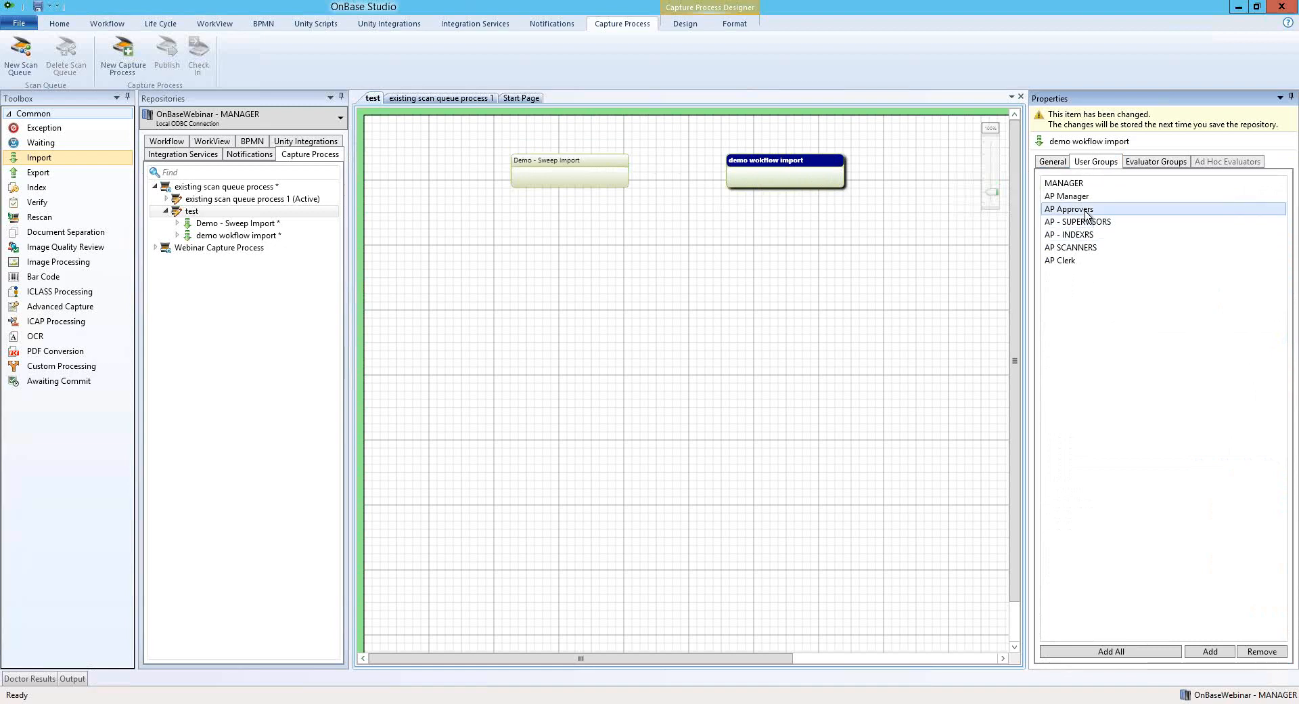
pyautogui.keyDown('shift'); pyautogui.click(1069, 261); pyautogui.keyUp('shift')
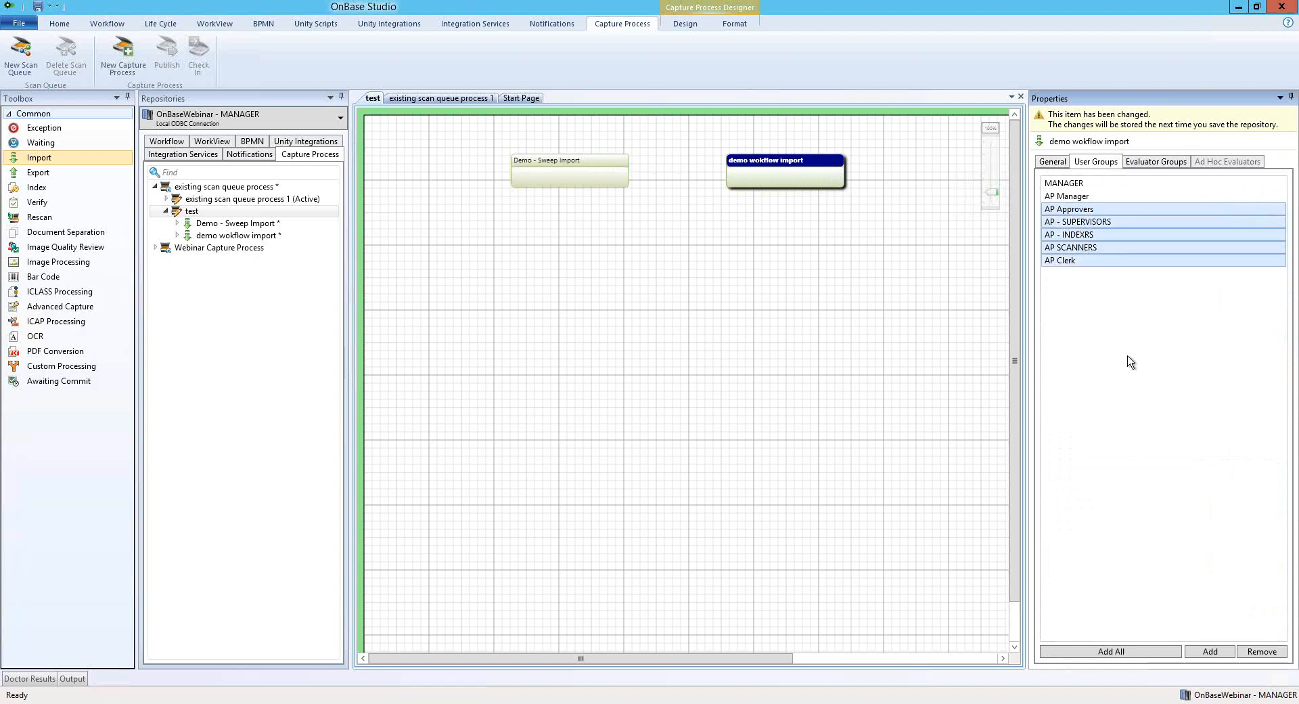
pyautogui.click(1257, 652)
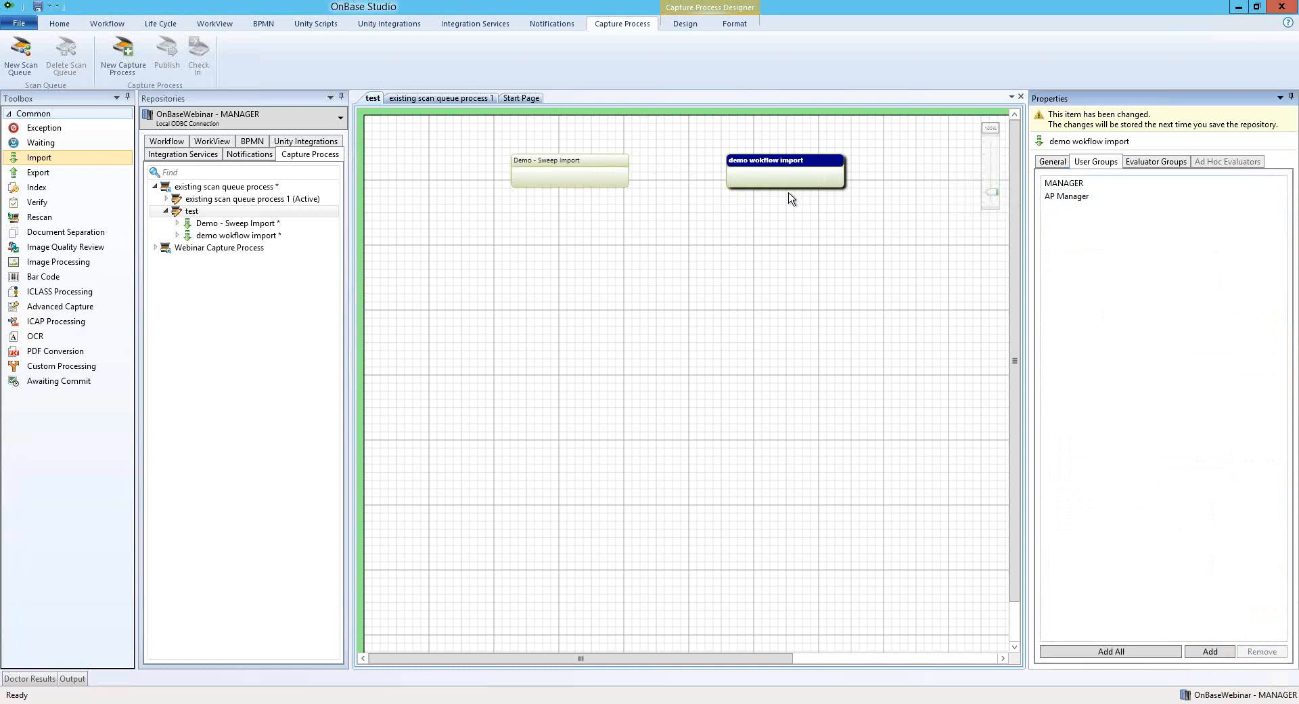
pyautogui.click(1052, 162)
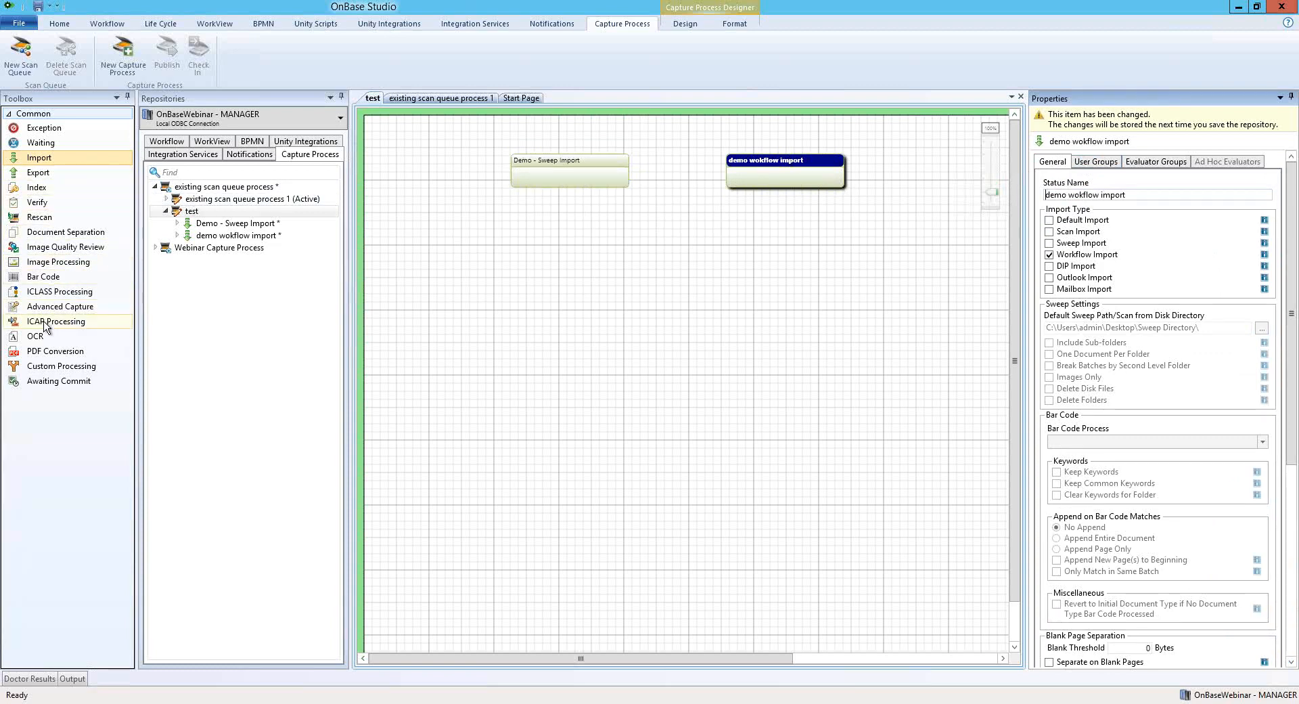
# Add an ICAP Processing step with its ICAP Indexing step without an evaluator, and arrange them vertically between the two imports.
pyautogui.moveTo(43, 322); pyautogui.dragTo(429, 225)
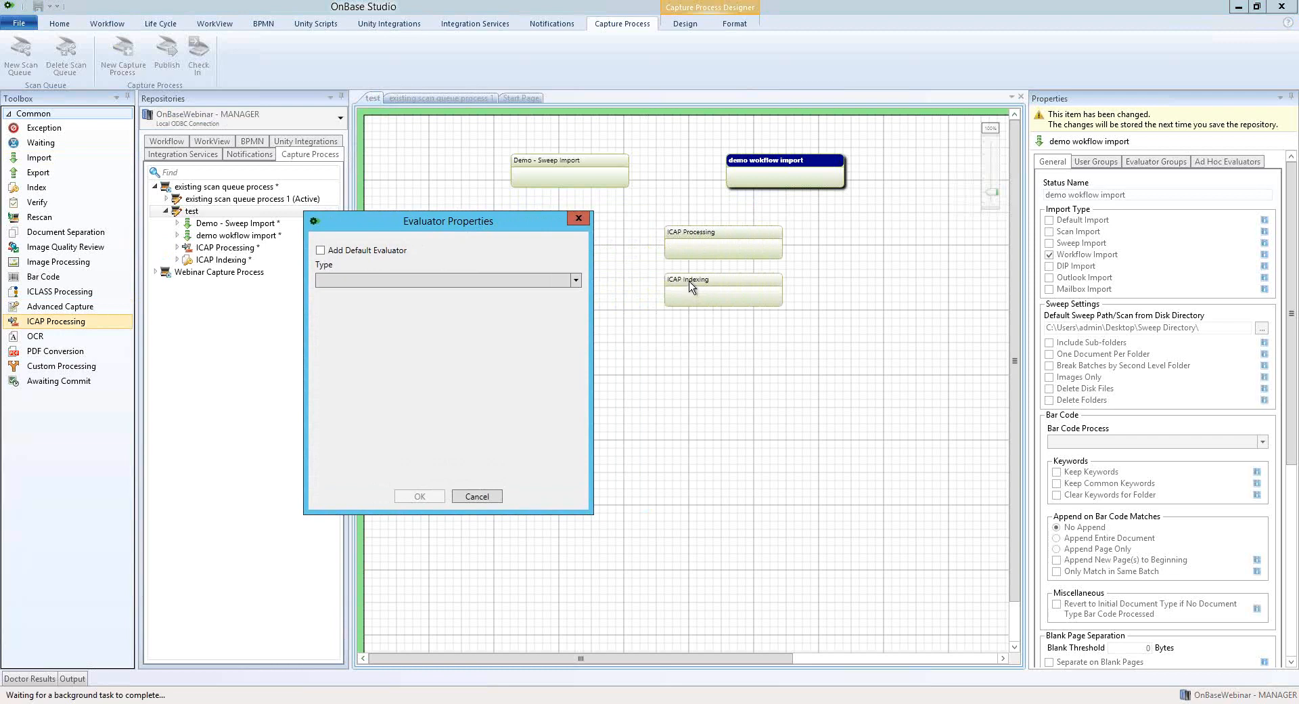
pyautogui.click(363, 252)
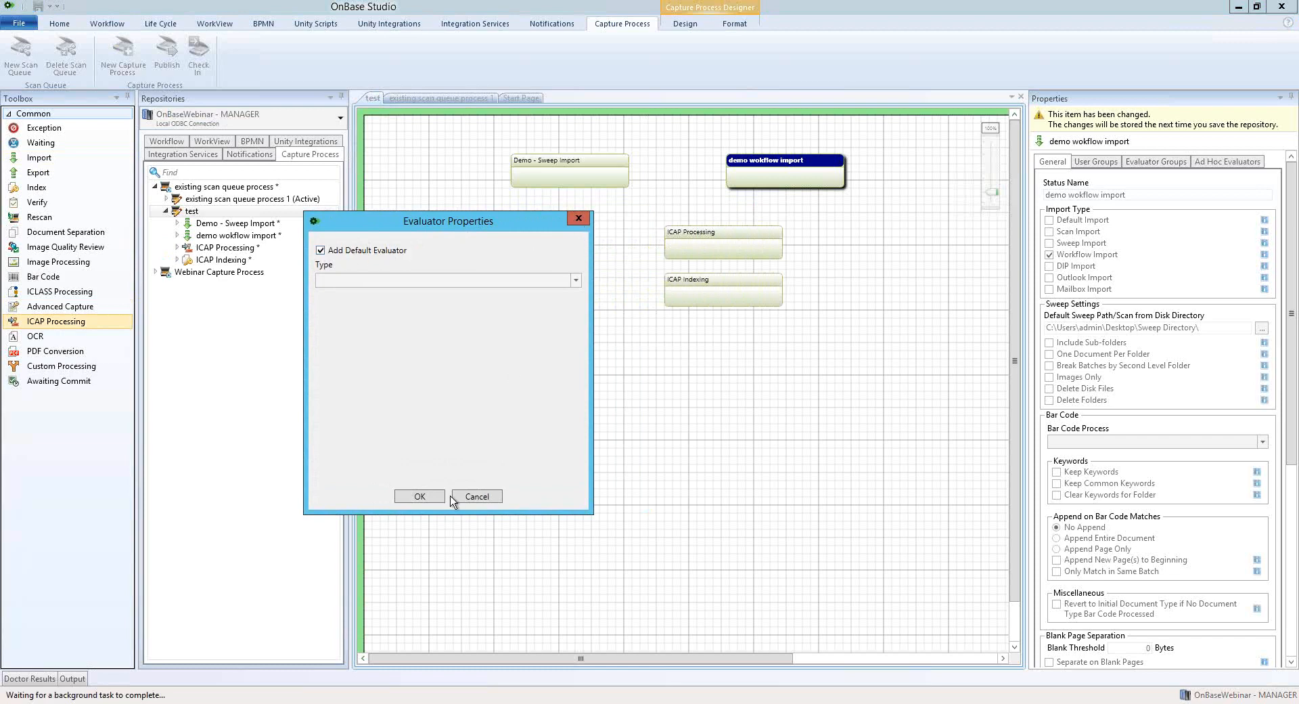
pyautogui.click(477, 496)
pyautogui.click(704, 254)
pyautogui.moveTo(703, 254); pyautogui.dragTo(660, 251)
pyautogui.moveTo(747, 295); pyautogui.dragTo(690, 321)
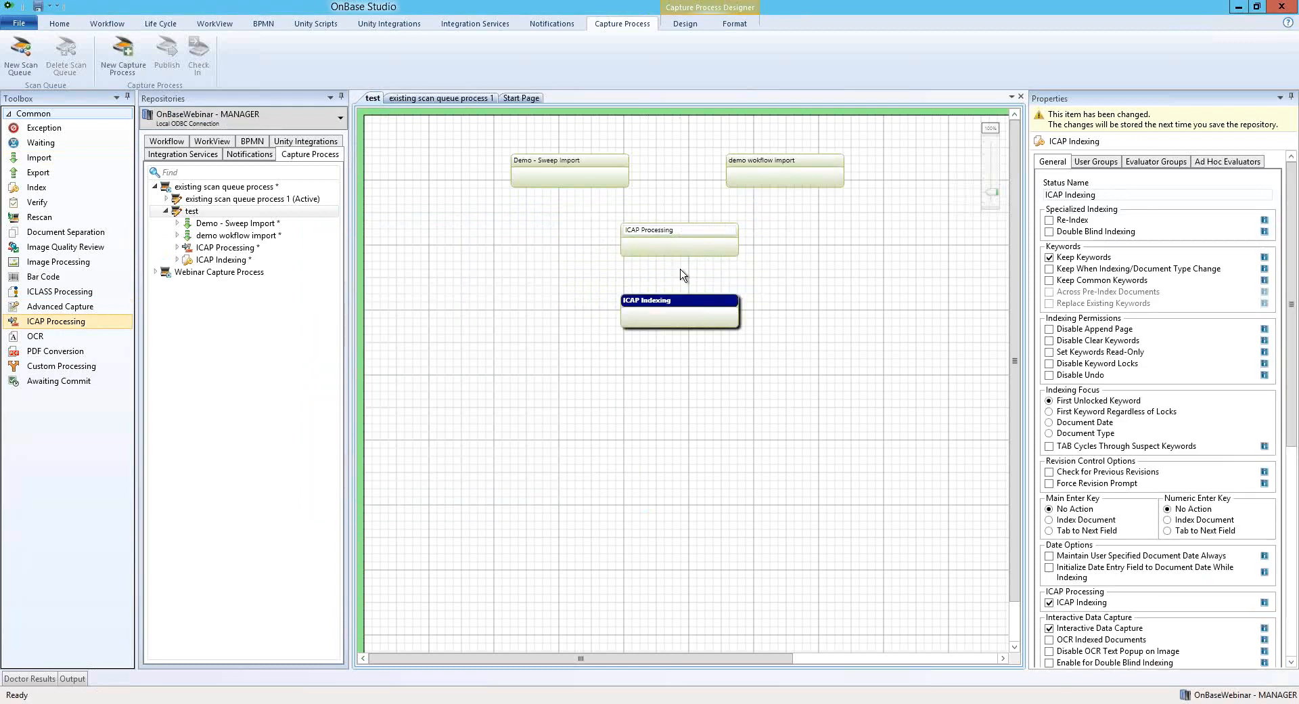
# Connect Demo - Sweep Import to ICAP Processing with a default evaluator.
pyautogui.click(556, 176)
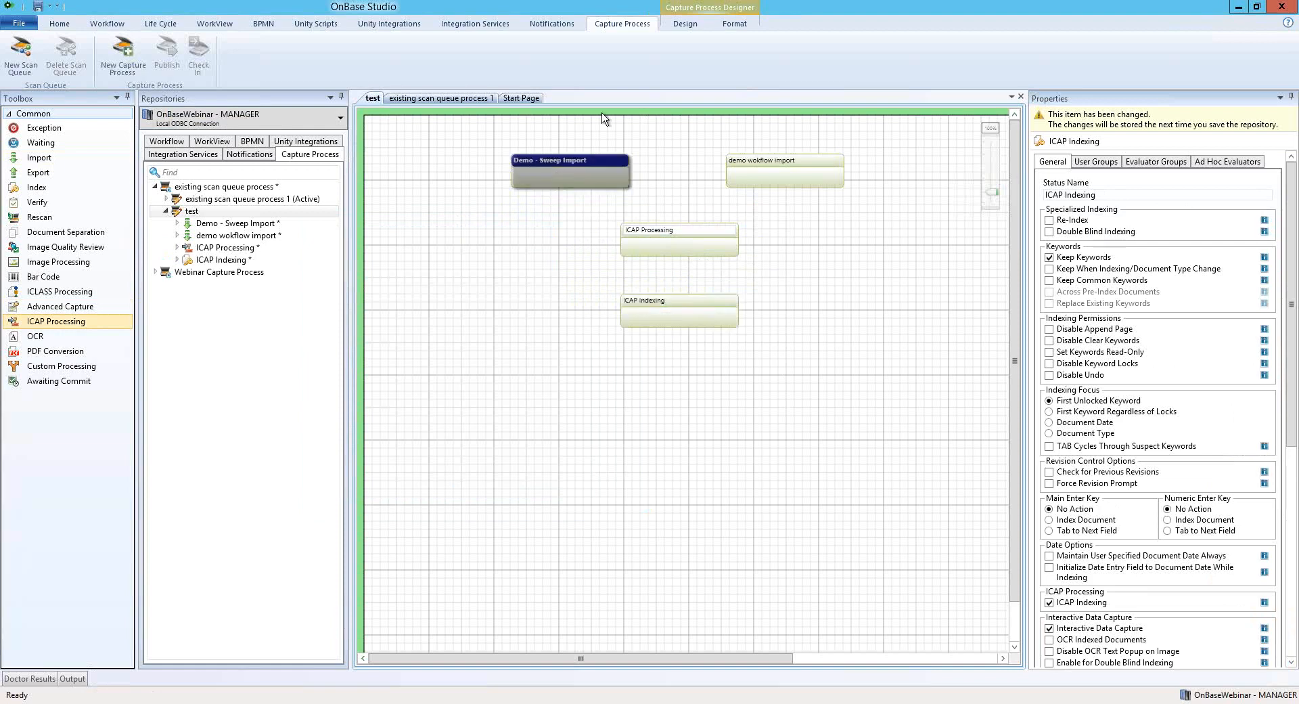
pyautogui.click(681, 24)
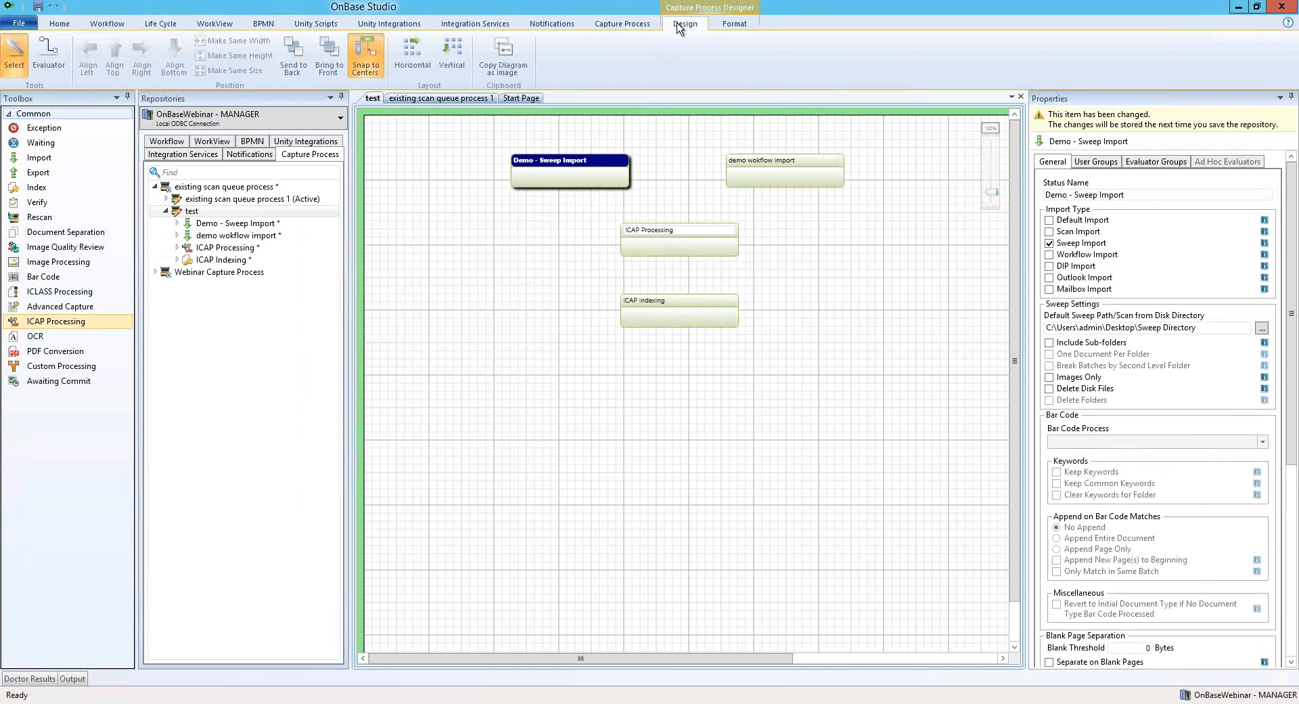
pyautogui.click(45, 48)
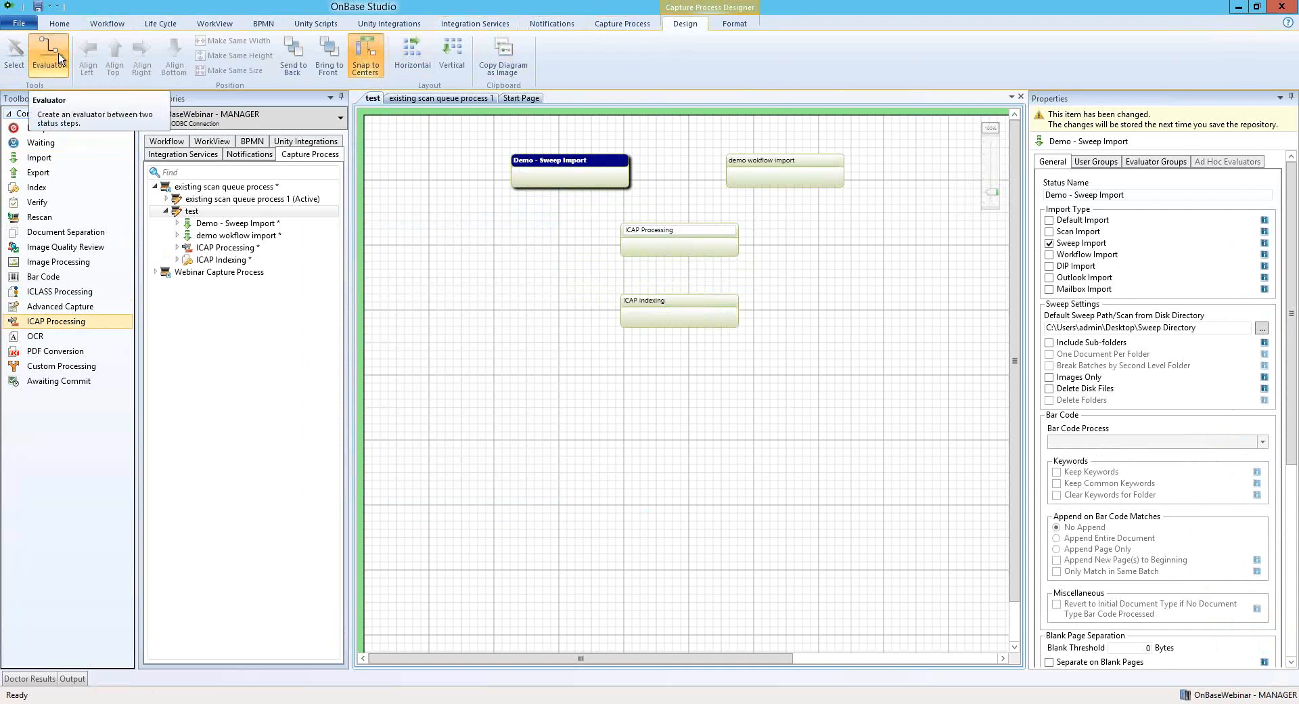
pyautogui.moveTo(551, 174); pyautogui.dragTo(653, 244)
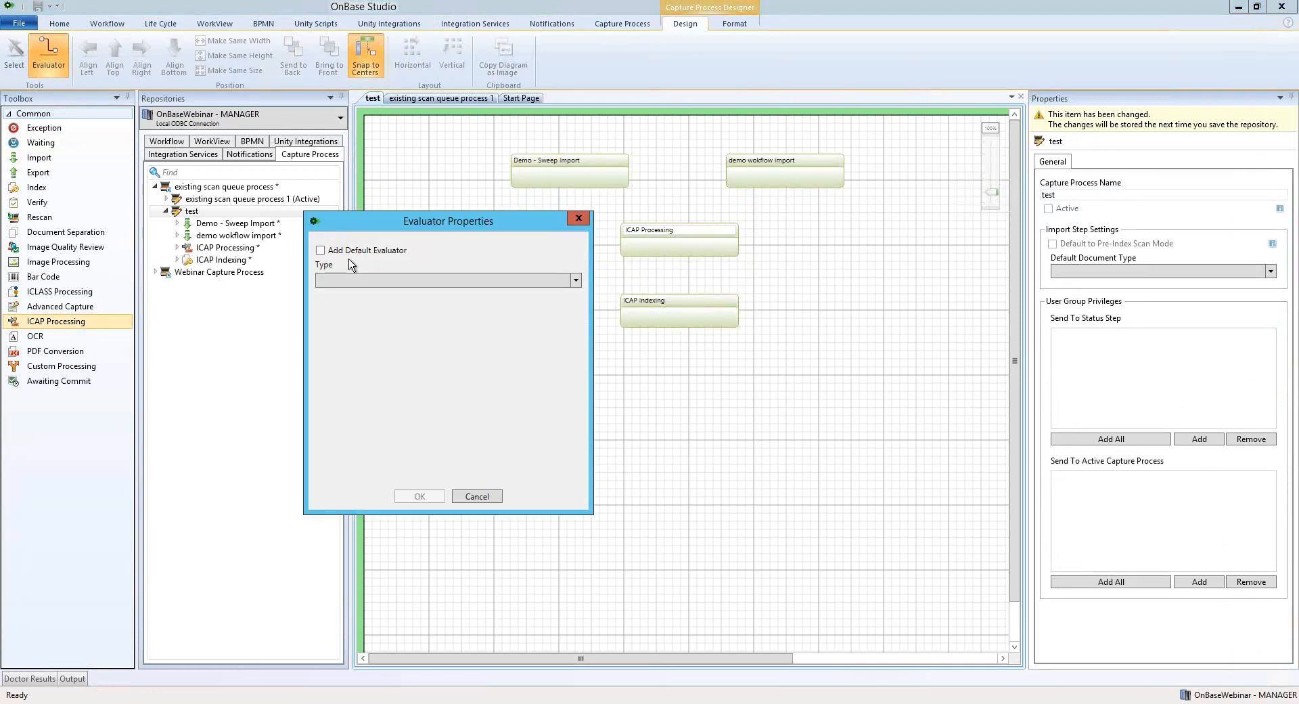
pyautogui.click(325, 253)
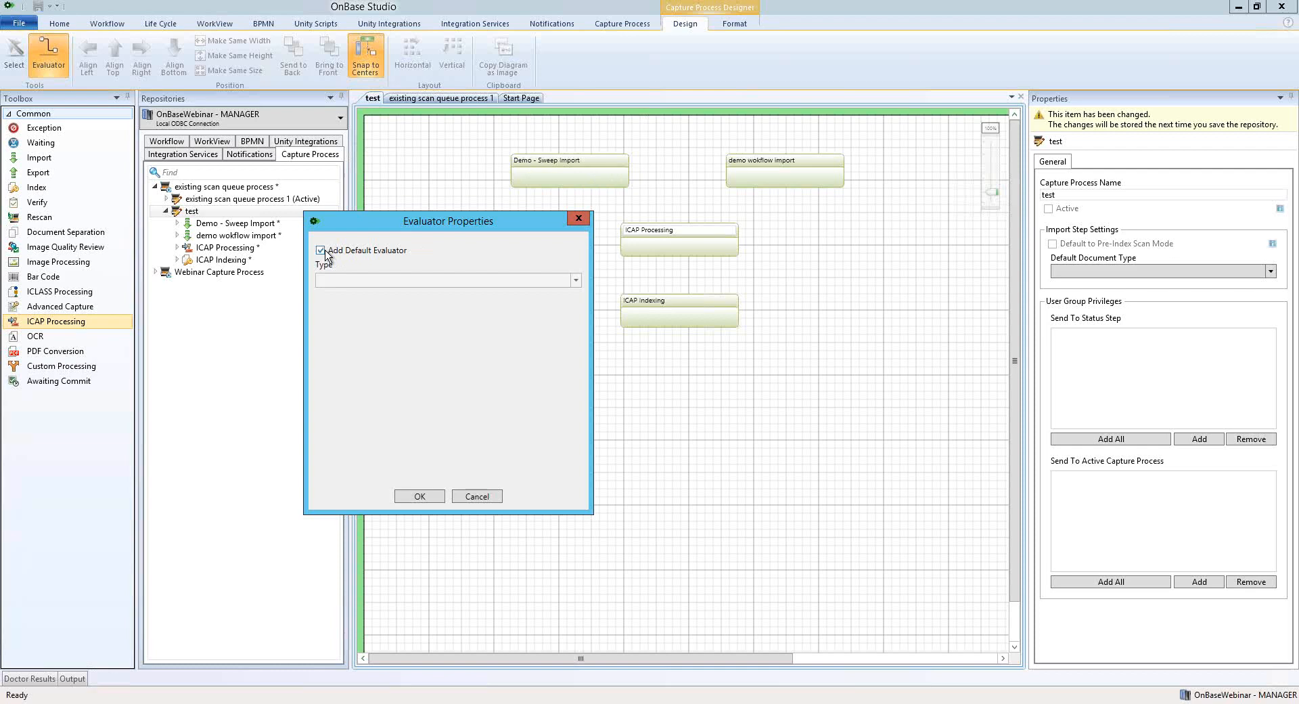
pyautogui.click(421, 496)
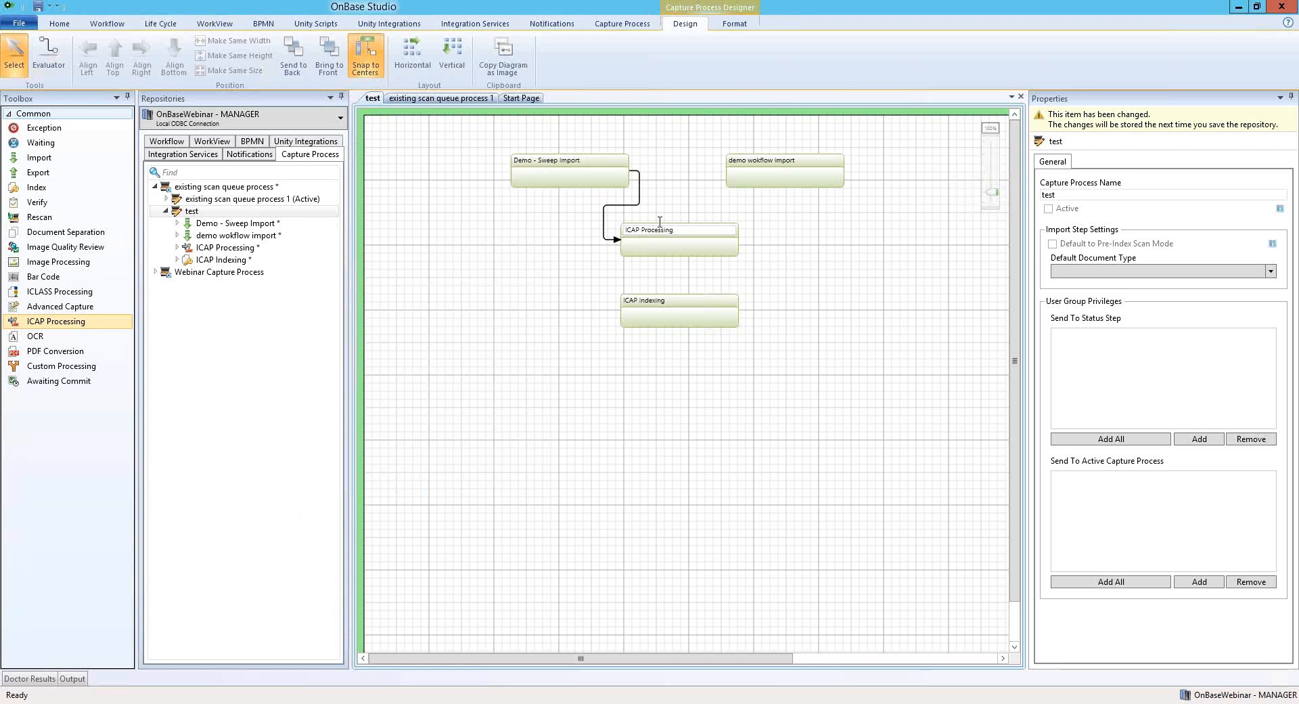
pyautogui.click(769, 181)
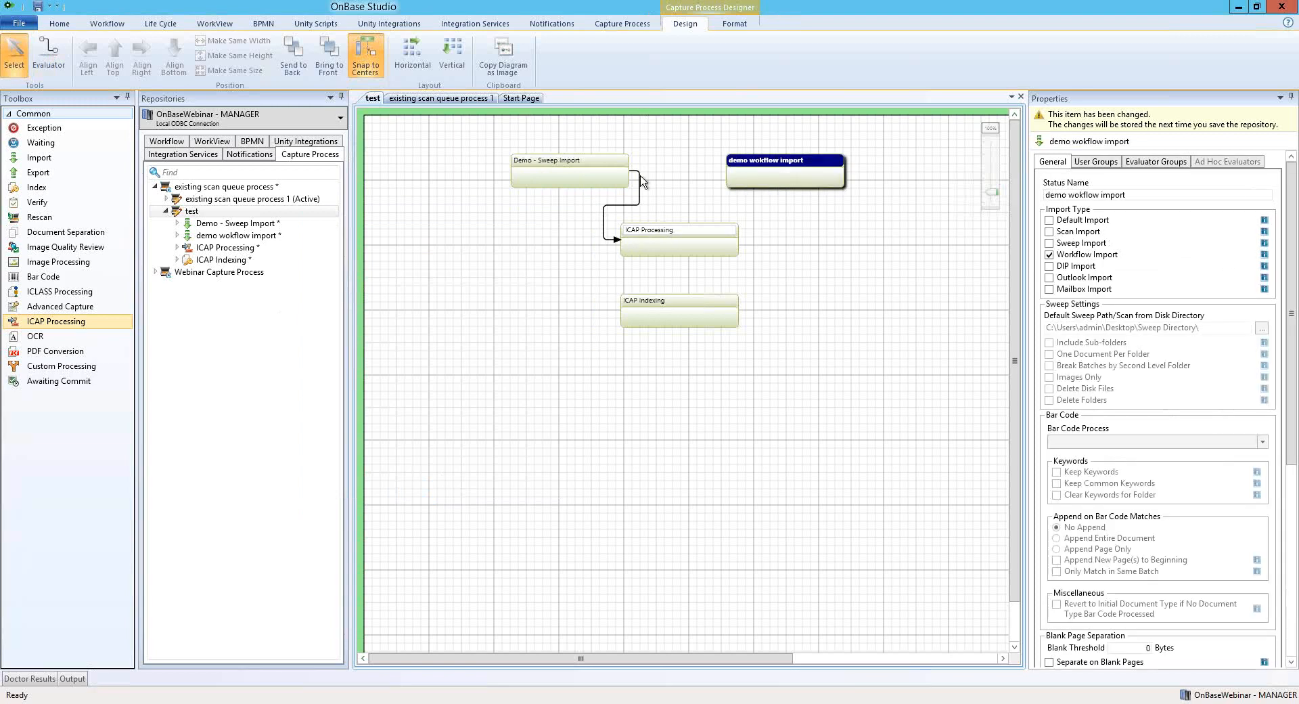
pyautogui.click(52, 60)
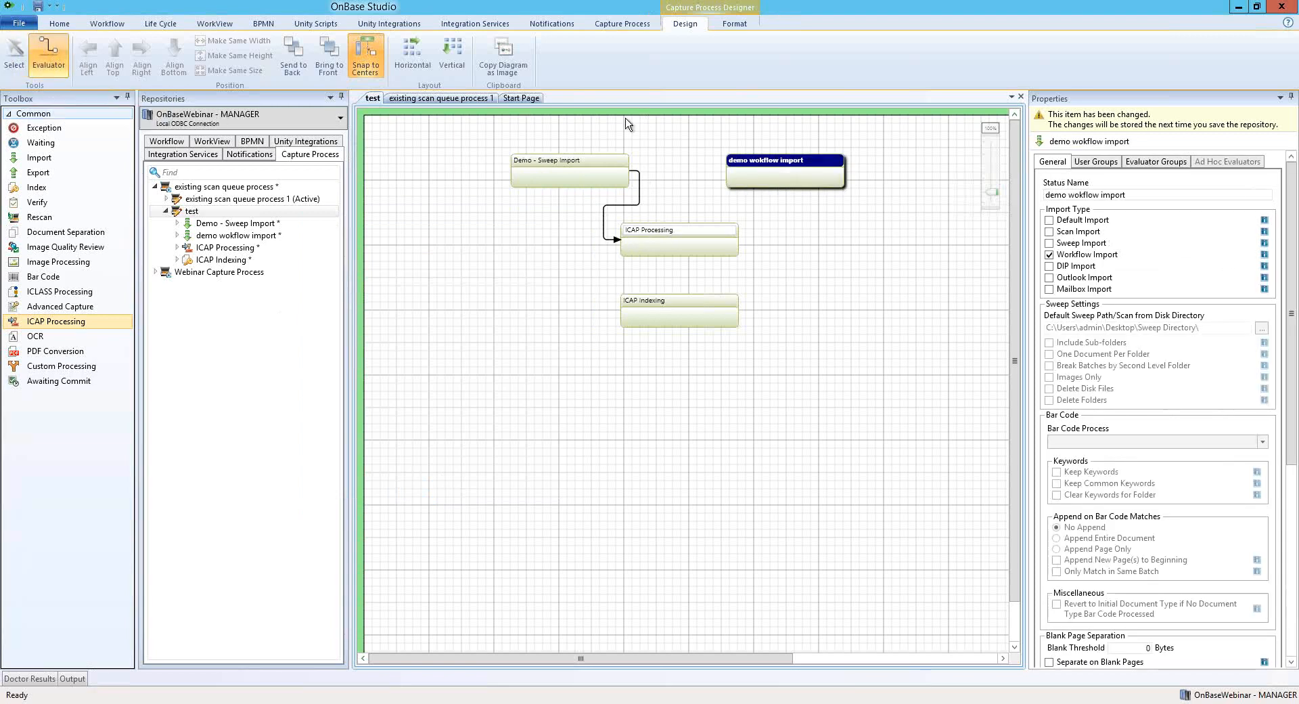
pyautogui.moveTo(781, 181); pyautogui.dragTo(723, 249)
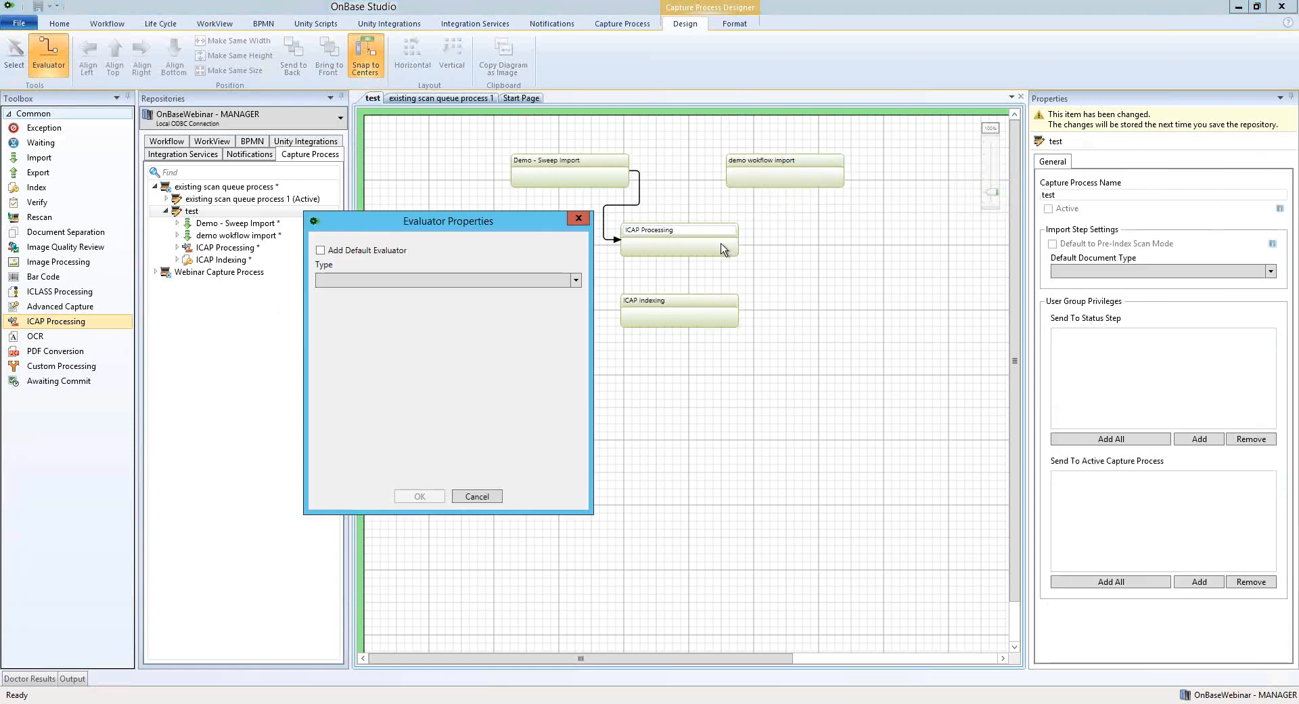
pyautogui.click(575, 281)
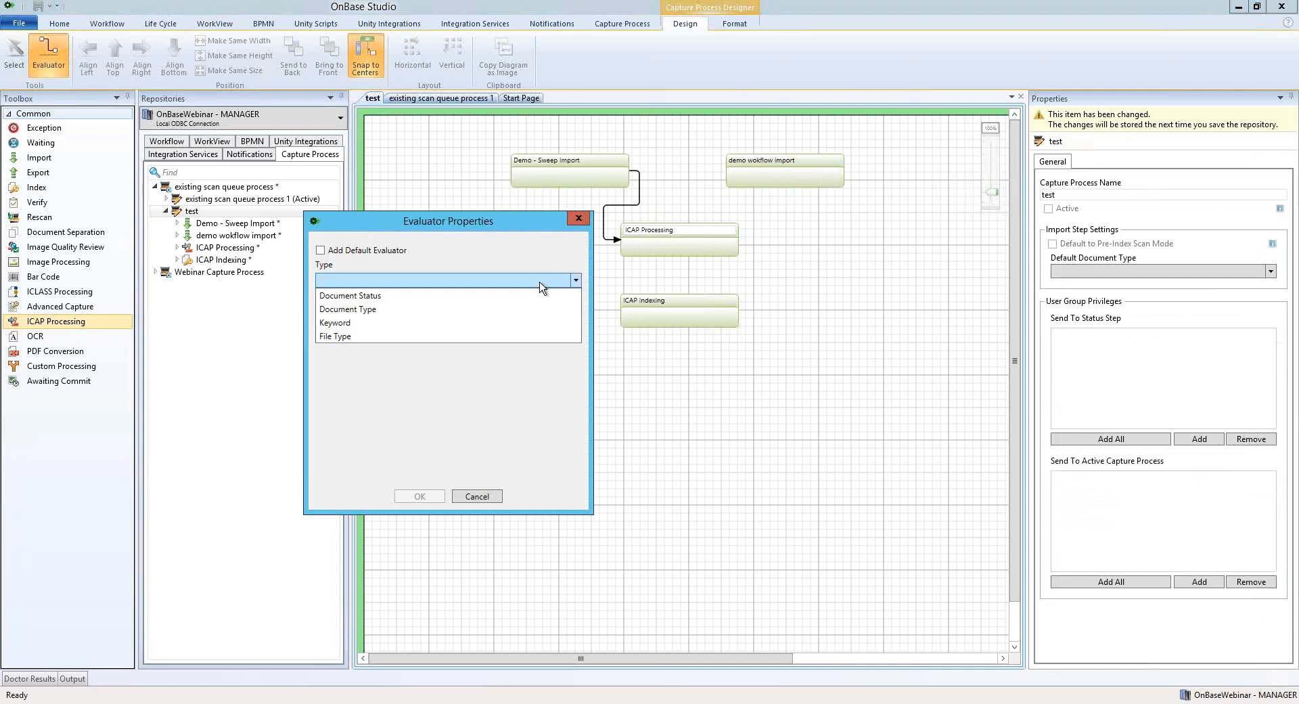
pyautogui.click(365, 310)
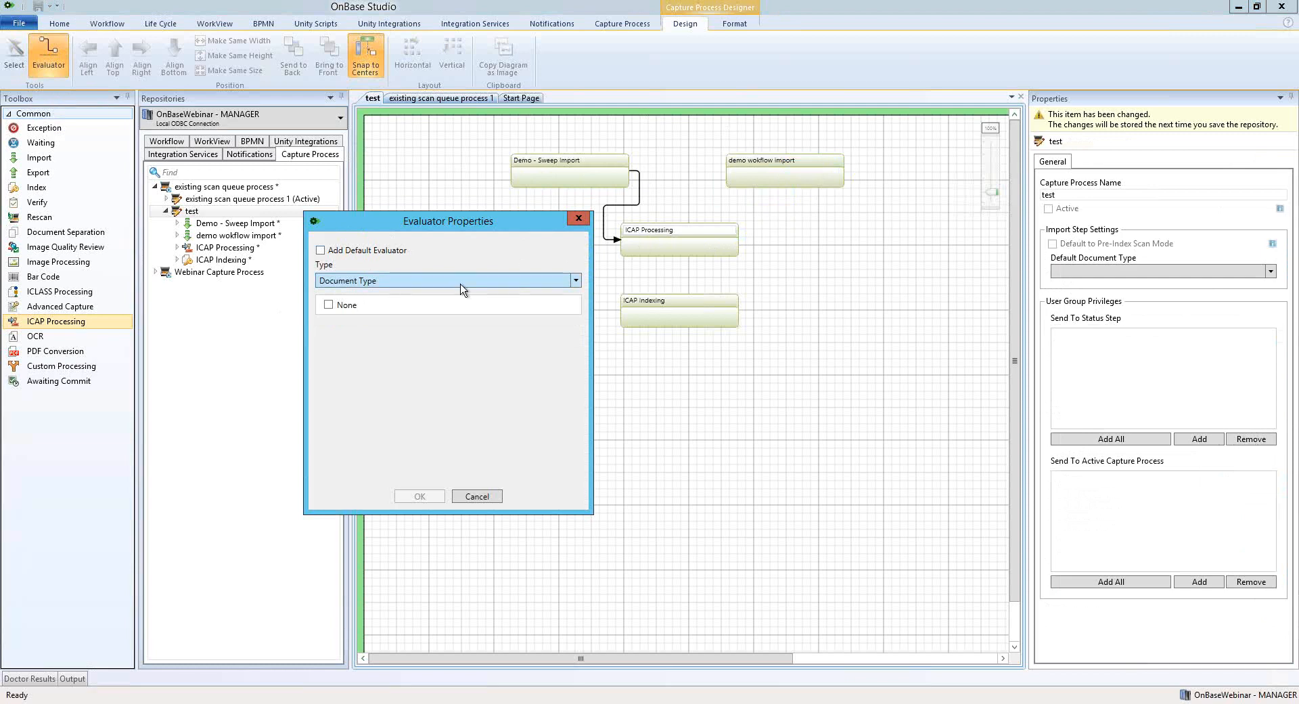
pyautogui.click(477, 498)
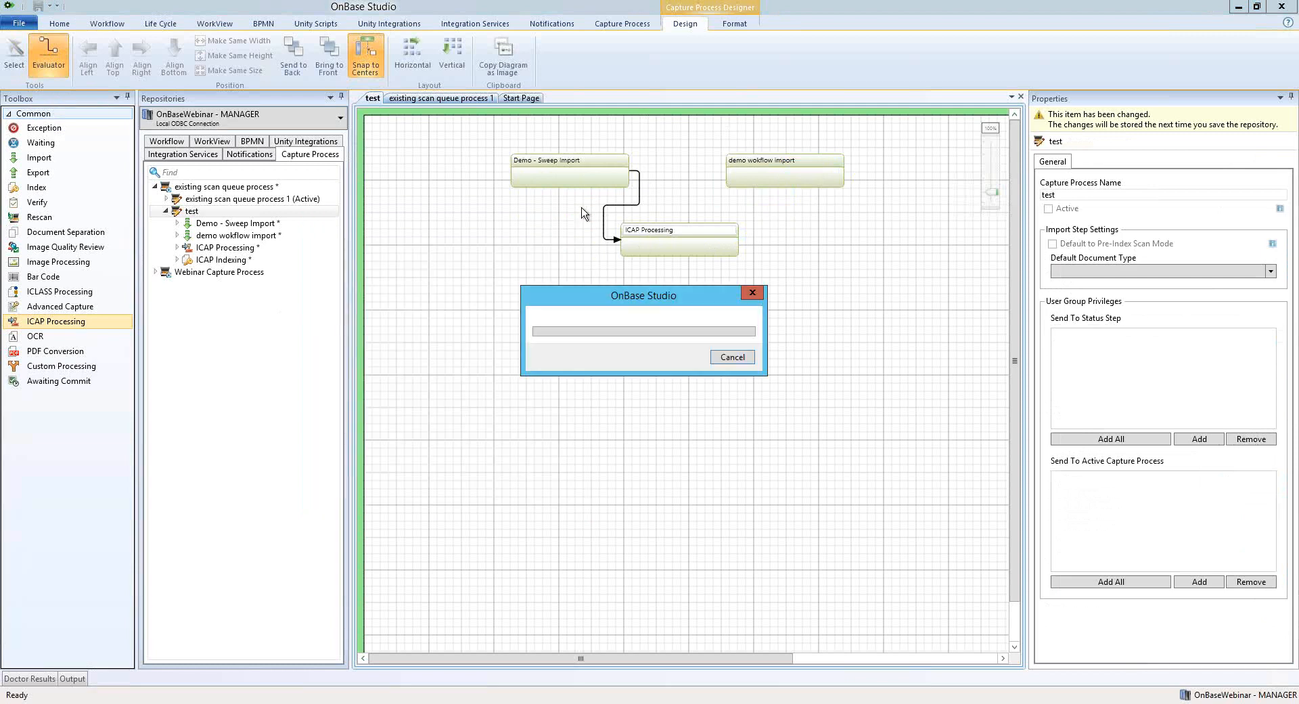
# Create a new capture process named "demo" under the Webinar Capture Process scan queue.
pyautogui.click(187, 273)
pyautogui.rightClick(200, 274)
pyautogui.moveTo(252, 287)
pyautogui.click(379, 290)
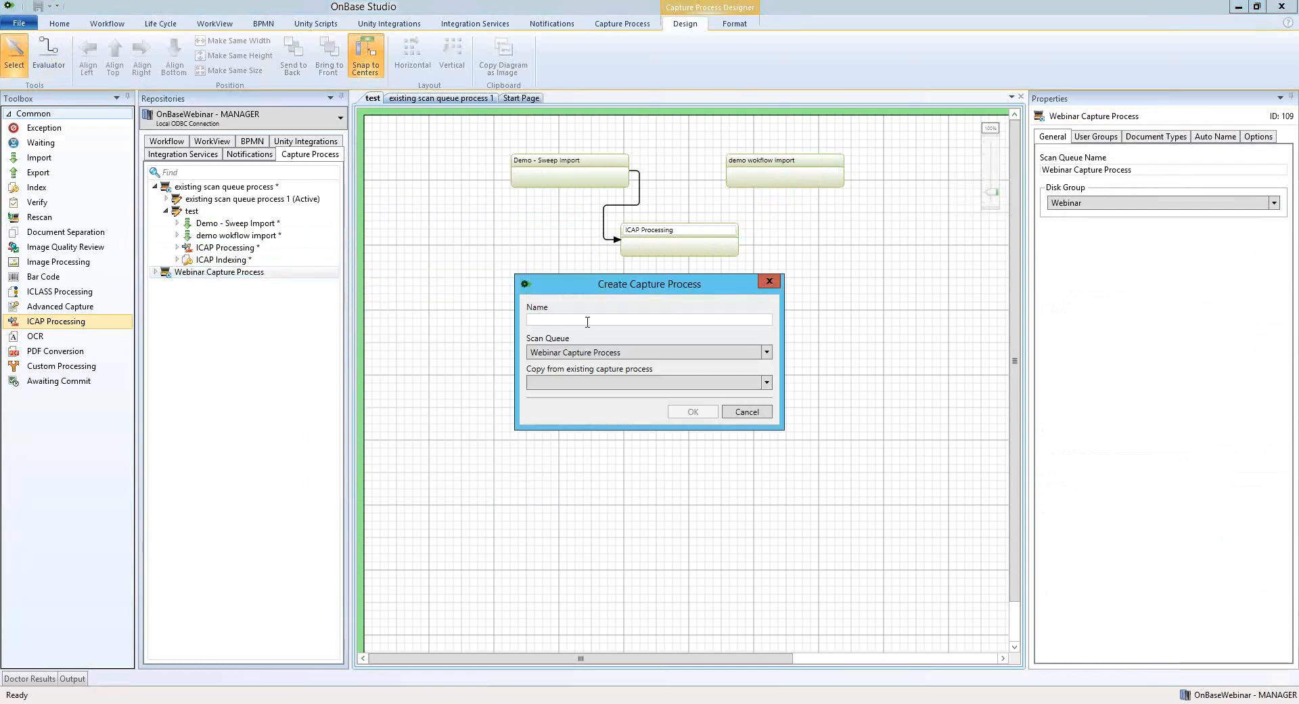
pyautogui.write('demo')
pyautogui.press('Return')
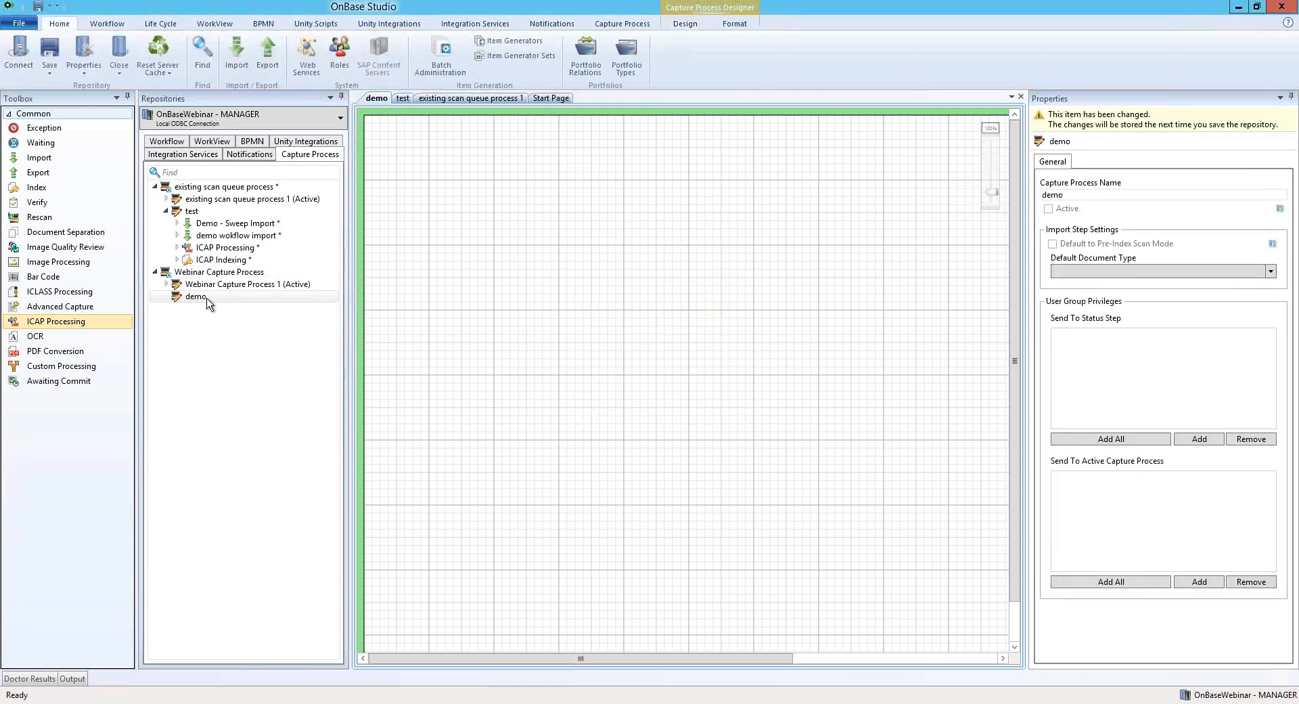
# Add an Import step to the demo process diagram and set its status name to "sweep import".
pyautogui.moveTo(114, 157); pyautogui.dragTo(549, 155)
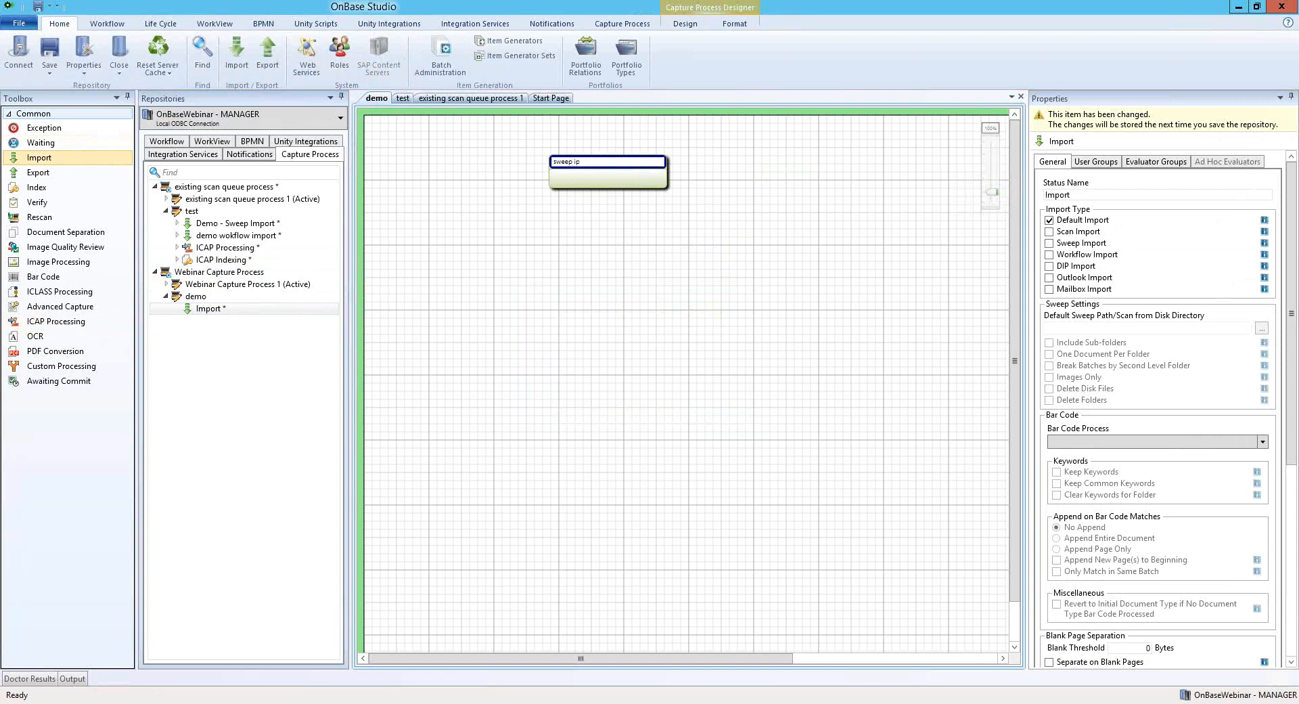
pyautogui.press('Return')
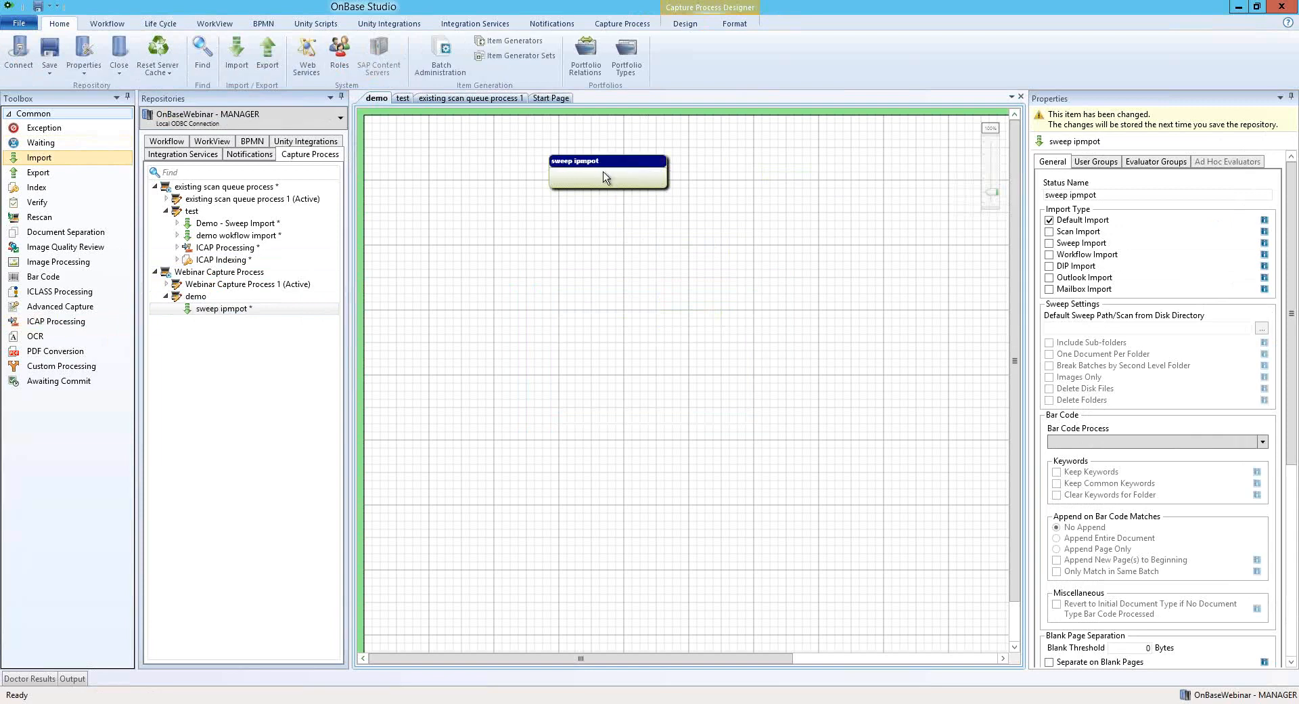
pyautogui.click(1112, 194)
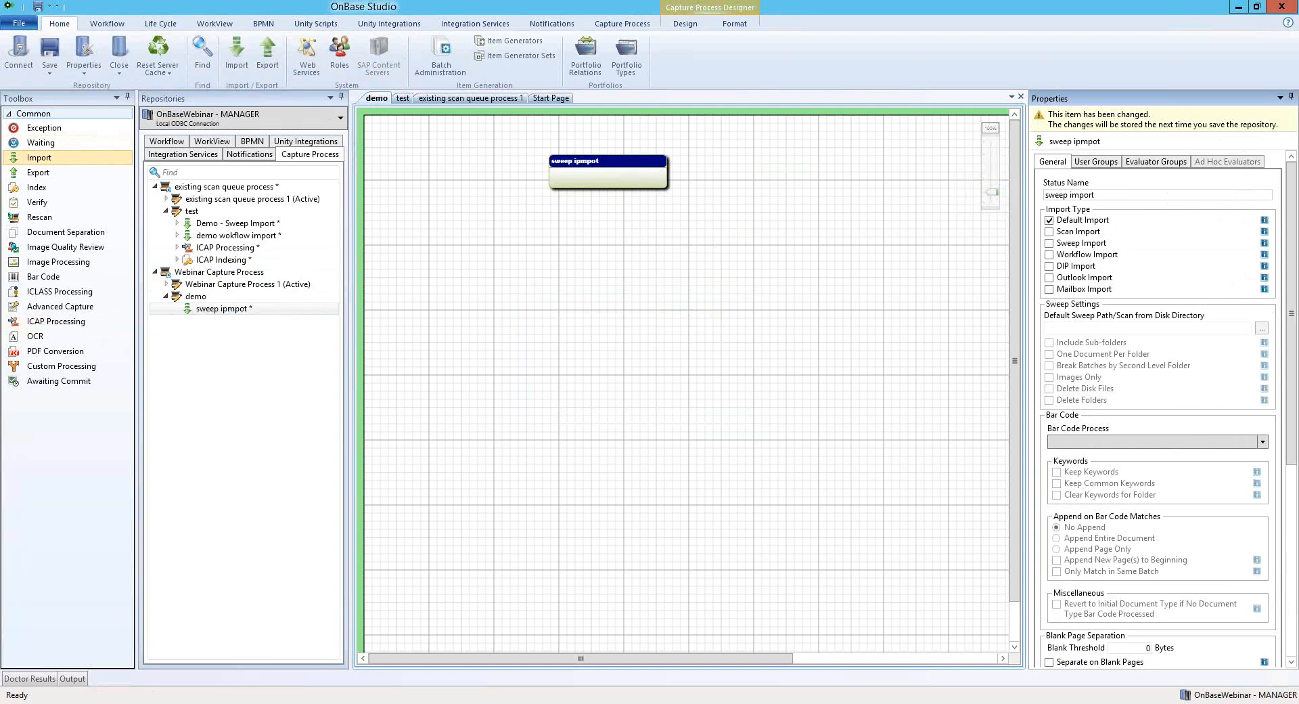
pyautogui.click(770, 245)
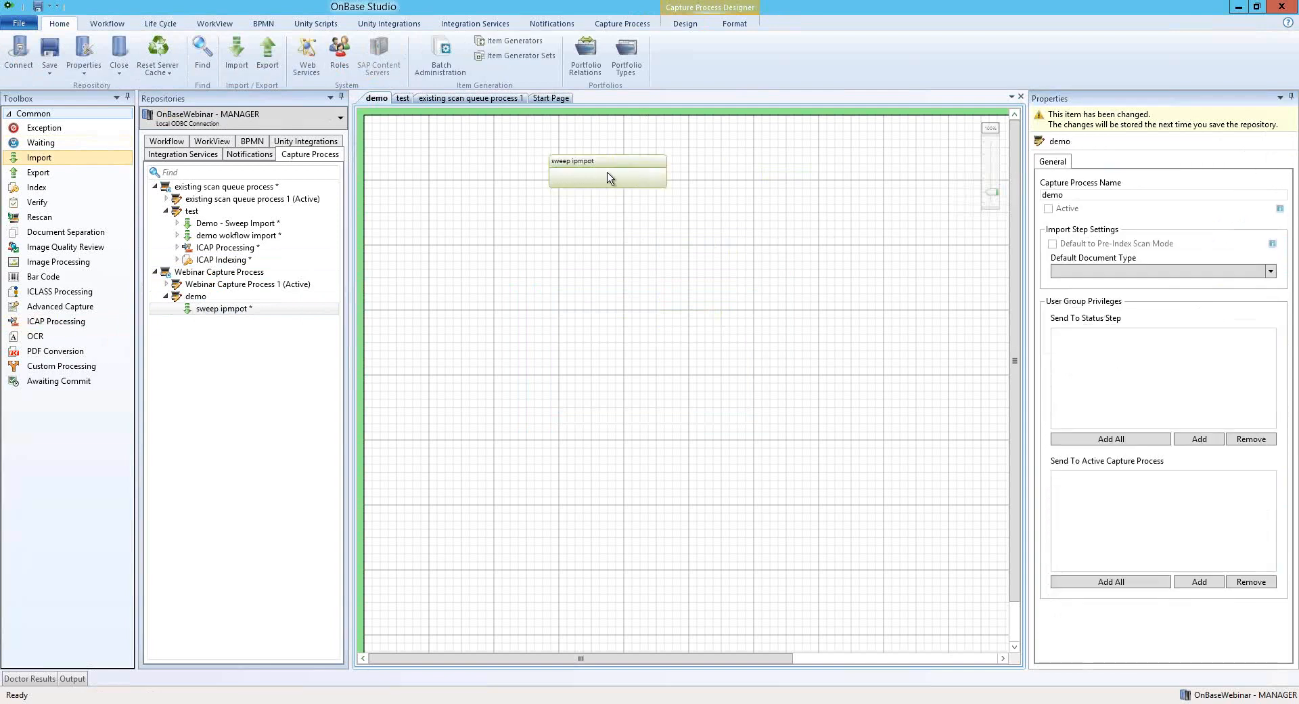
# Try to rename the import step's label in the diagram to "sweep import".
pyautogui.click(595, 190)
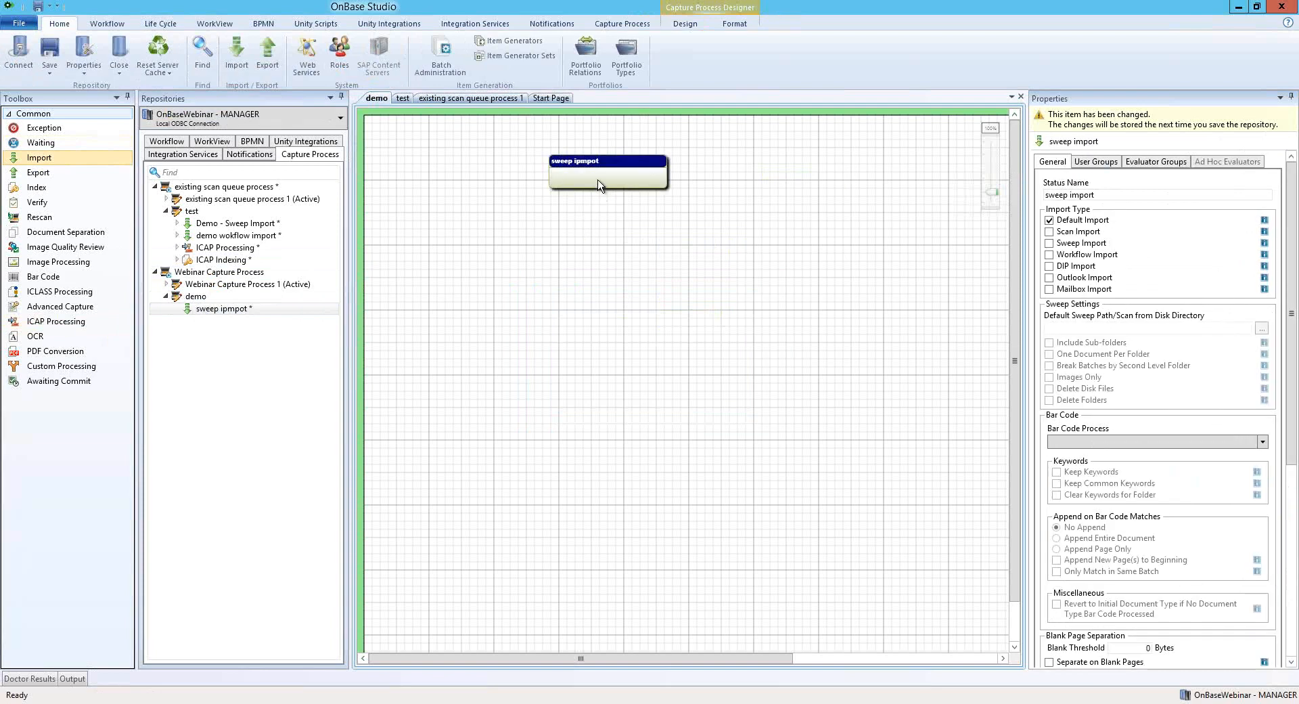
pyautogui.rightClick(596, 184)
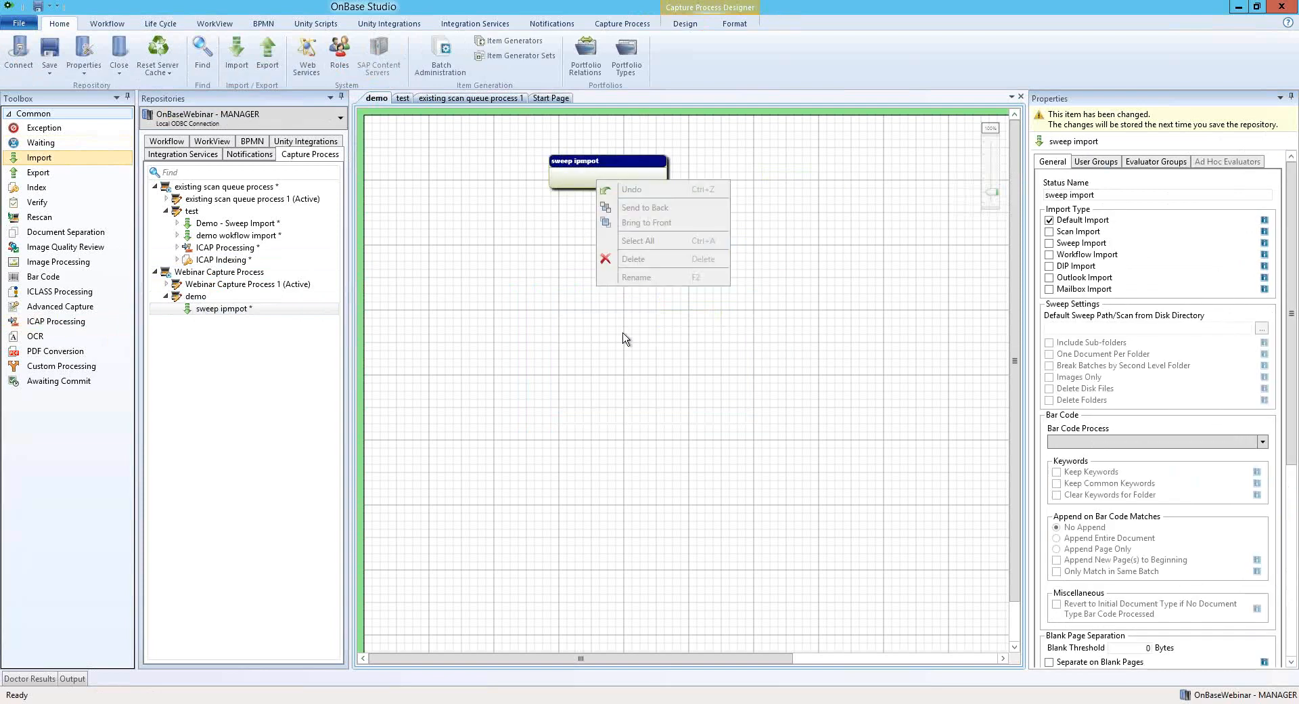
pyautogui.click(635, 278)
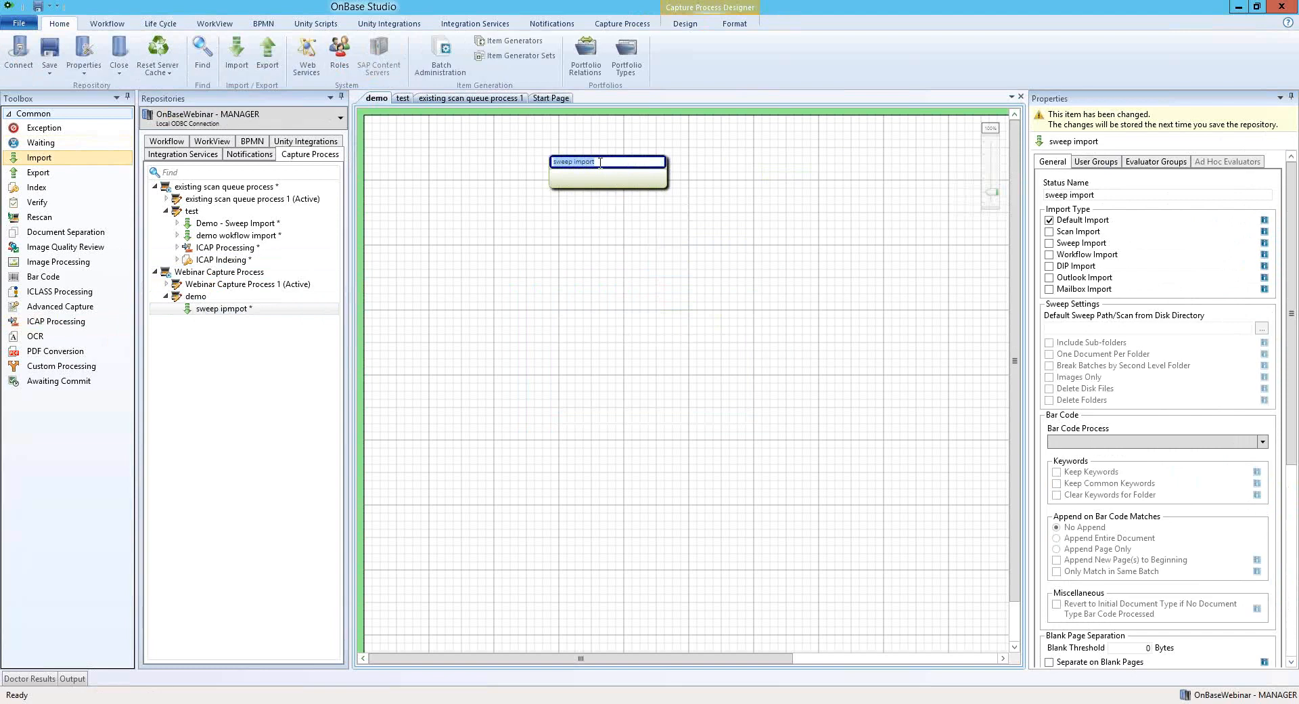
pyautogui.click(575, 204)
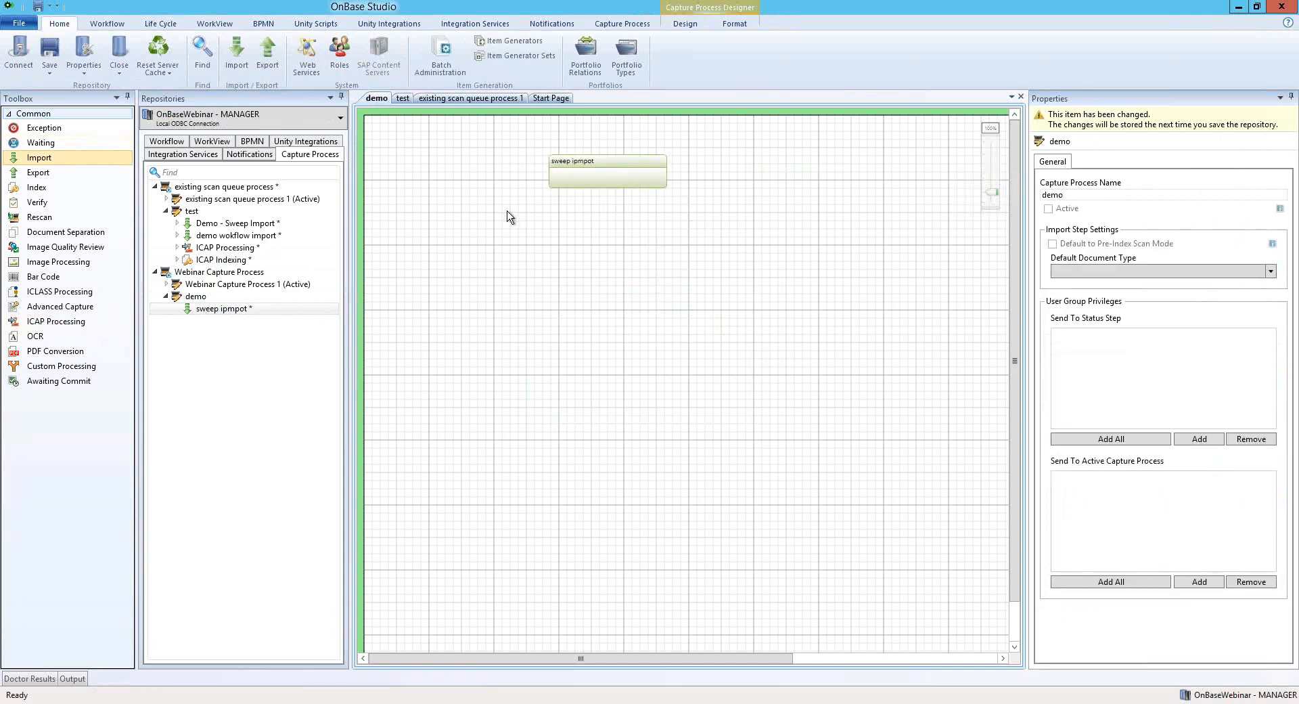
pyautogui.rightClick(593, 182)
pyautogui.click(621, 277)
pyautogui.click(607, 163)
pyautogui.click(606, 171)
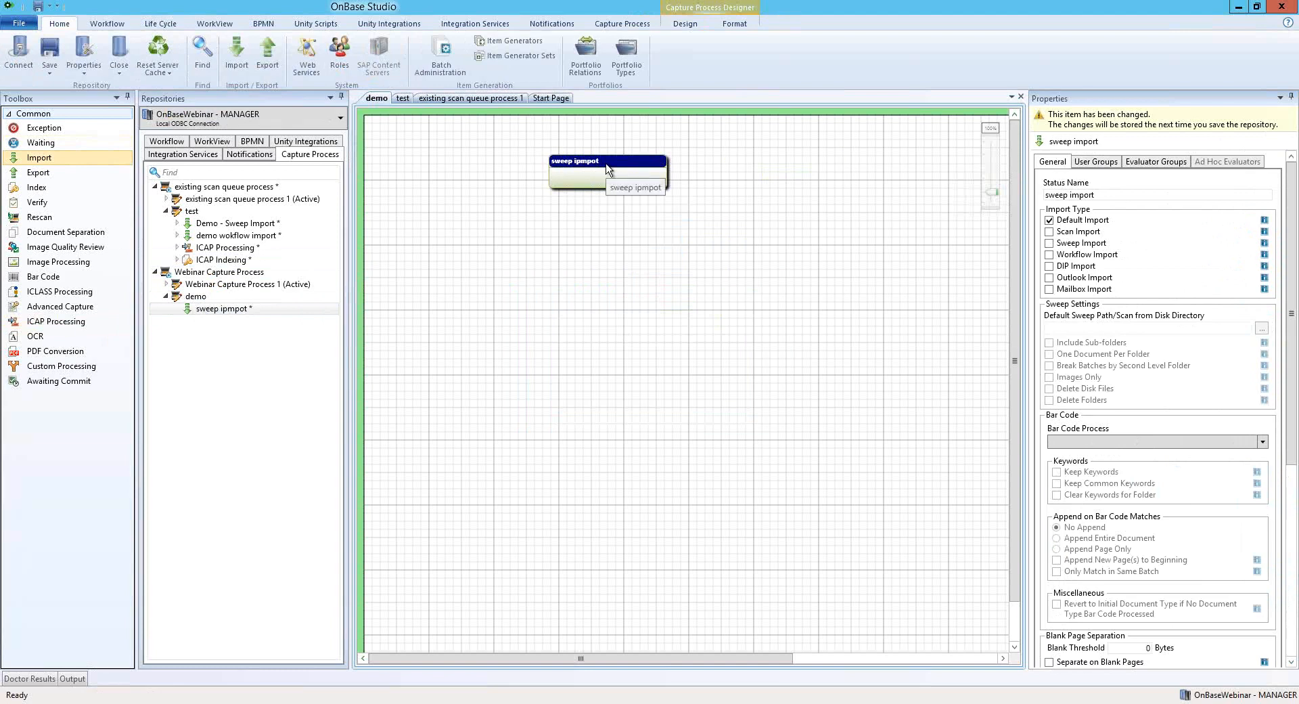
# Make Sweep Import the step's only import type, with C:\Users\admin\Desktop\Sweep Directory as the default sweep path.
pyautogui.click(577, 169)
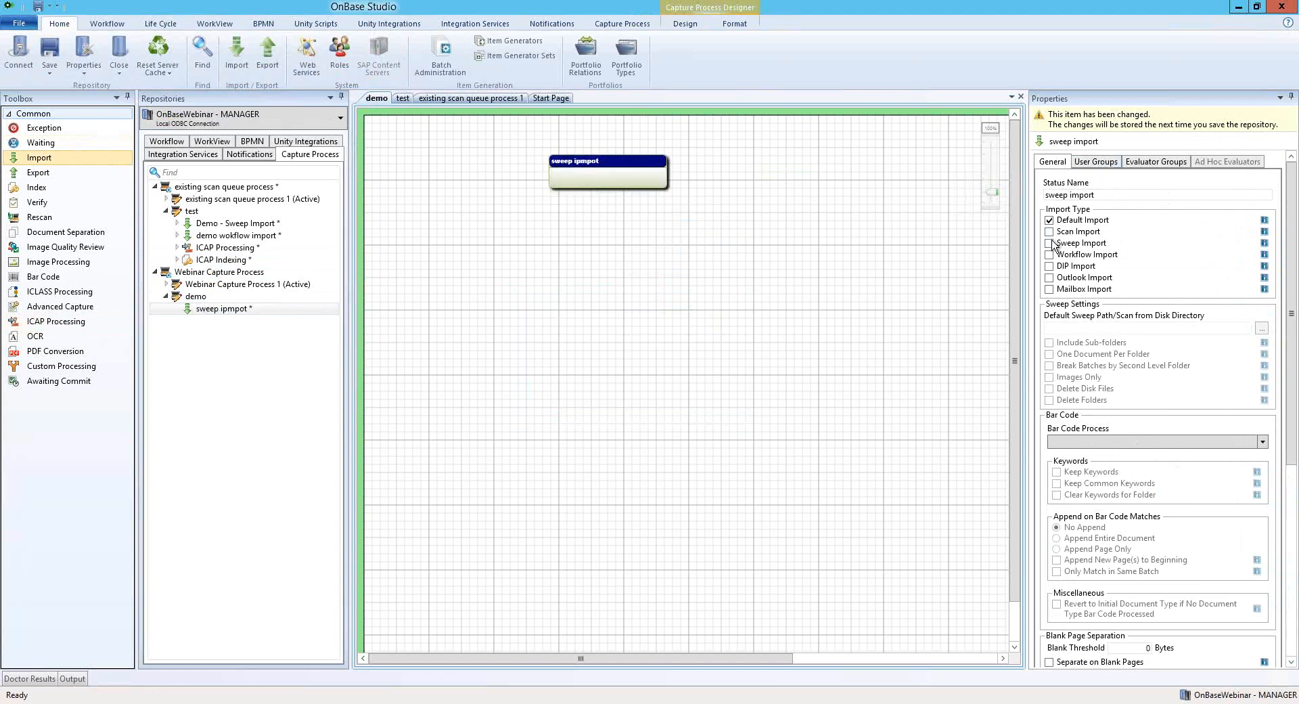
pyautogui.click(1049, 243)
pyautogui.click(1050, 220)
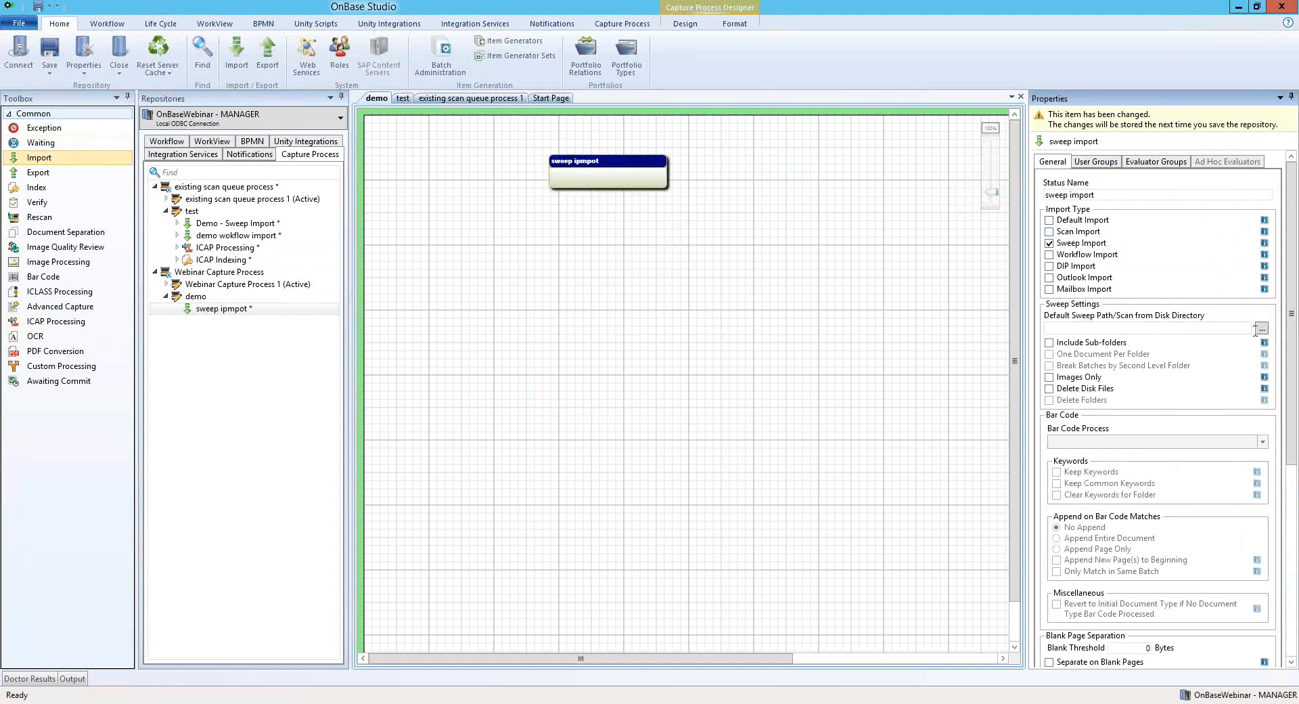
pyautogui.click(1262, 329)
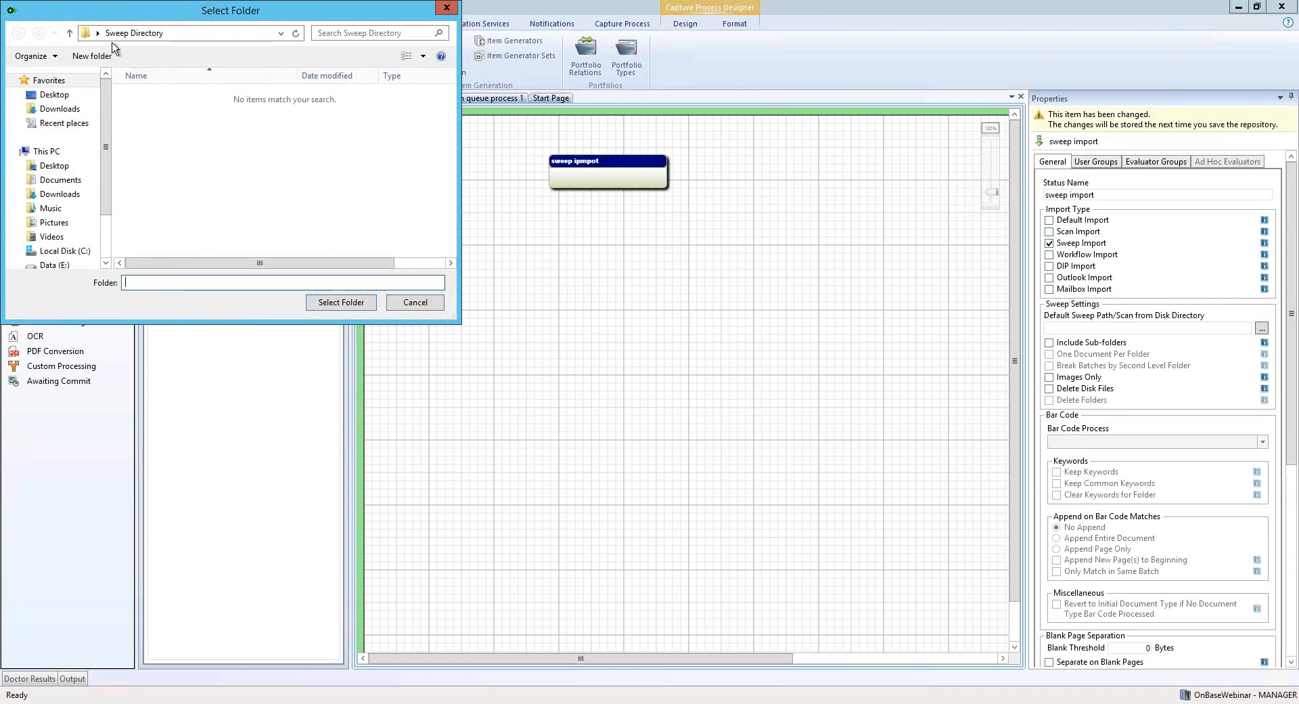
pyautogui.click(334, 302)
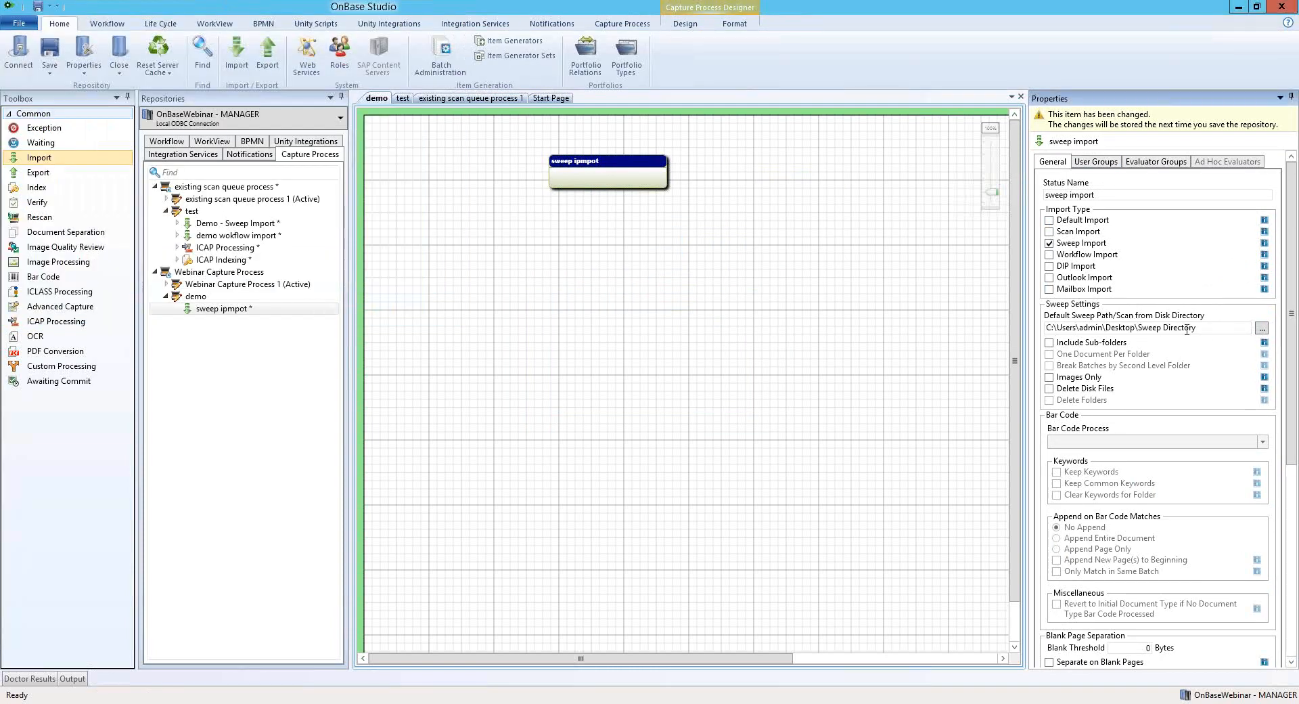
# Add a second Import step named "wf import" beside the sweep import step and make Workflow Import its only import type.
pyautogui.moveTo(41, 159); pyautogui.dragTo(780, 163)
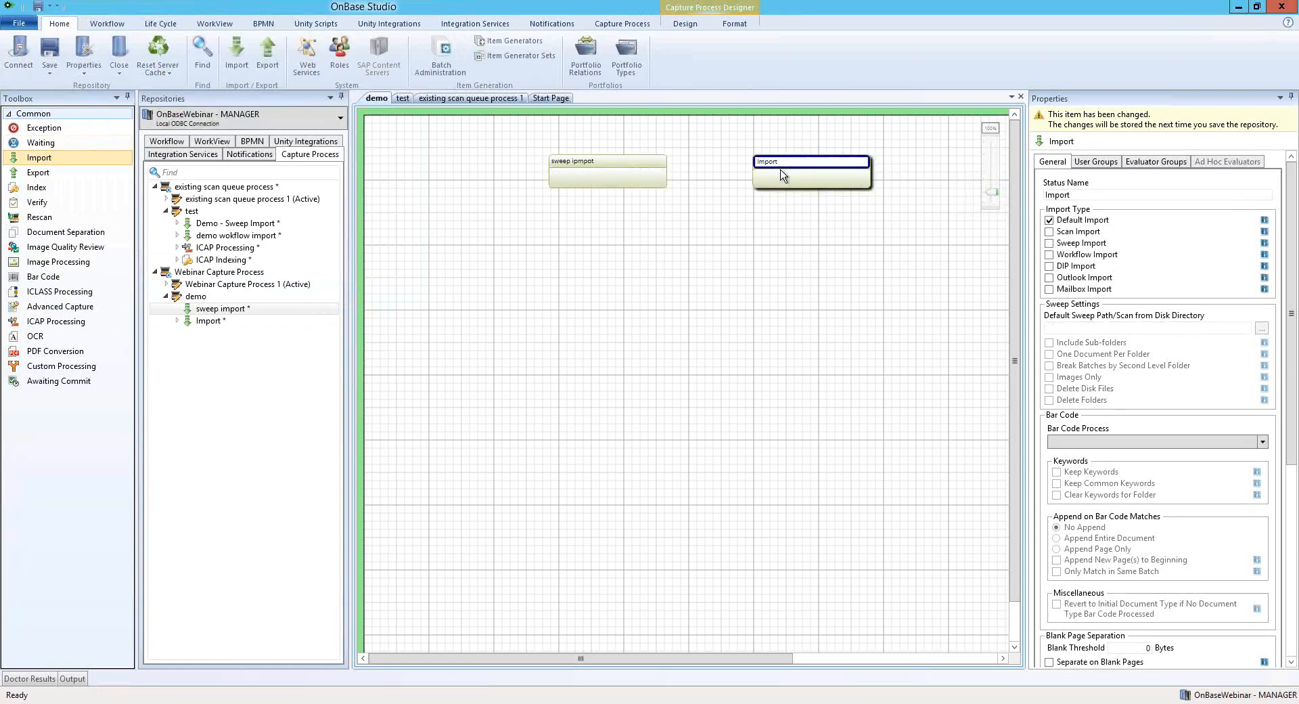
pyautogui.rightClick(782, 175)
pyautogui.click(817, 272)
pyautogui.write('wf import')
pyautogui.press('Return')
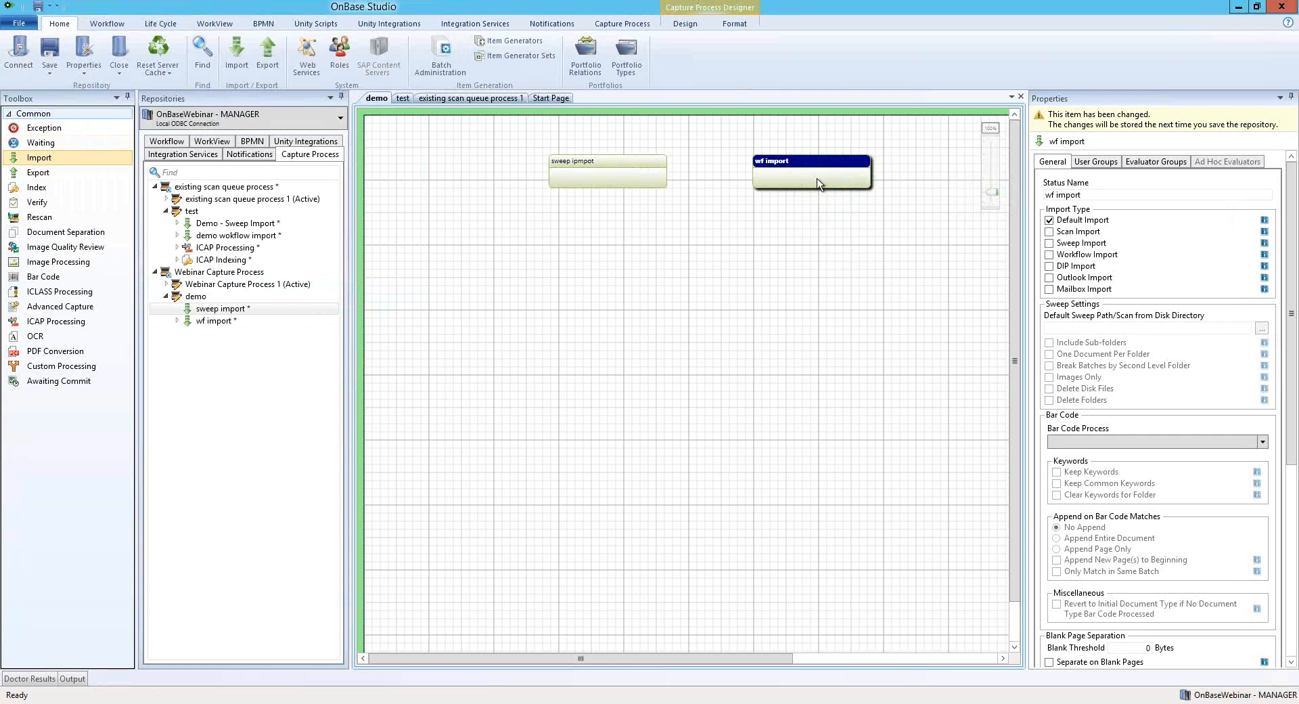
pyautogui.click(1050, 255)
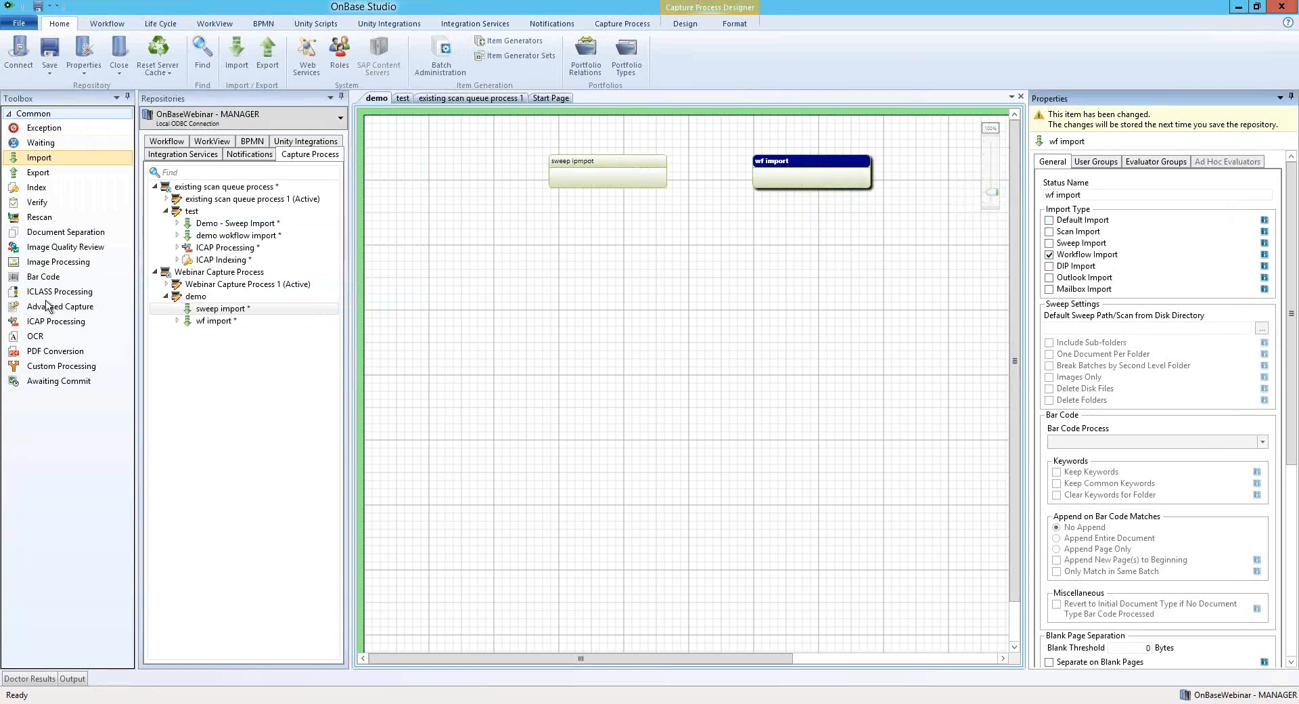
# Add an ICAP Processing step below the imports and connect the sweep import step to it with a default evaluator.
pyautogui.moveTo(42, 322); pyautogui.dragTo(690, 253)
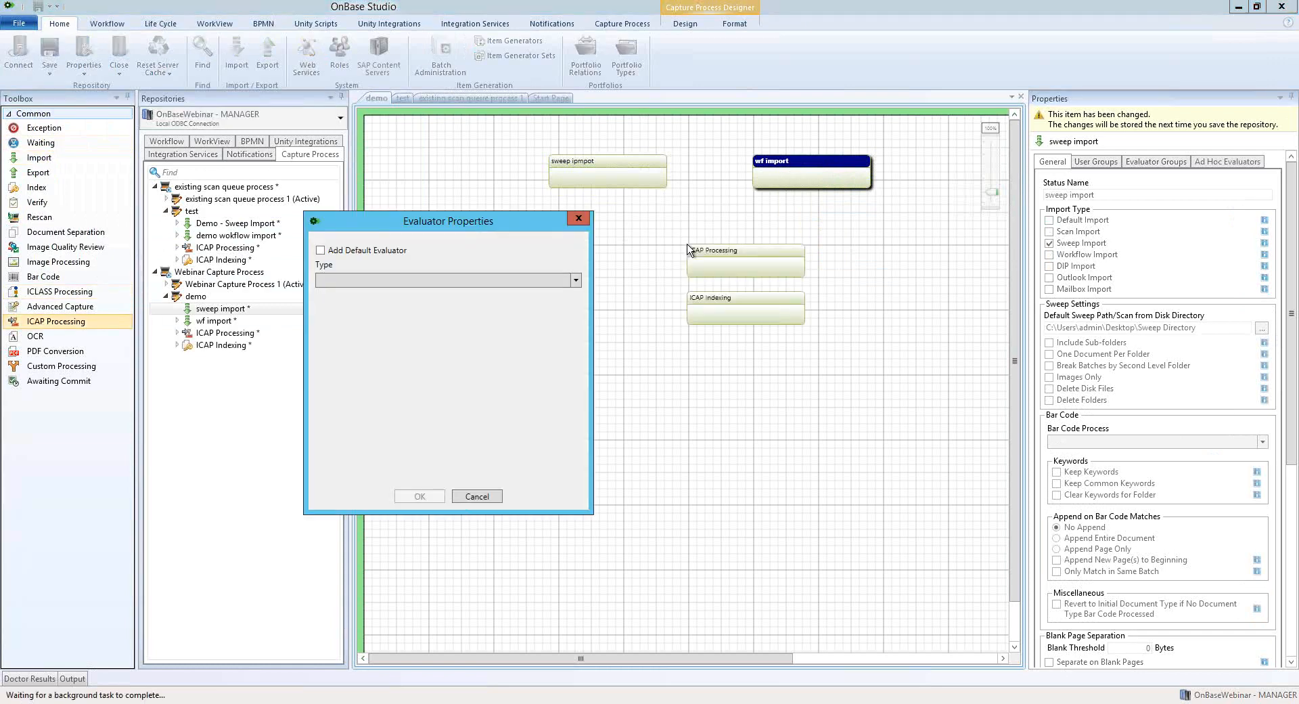
pyautogui.click(477, 496)
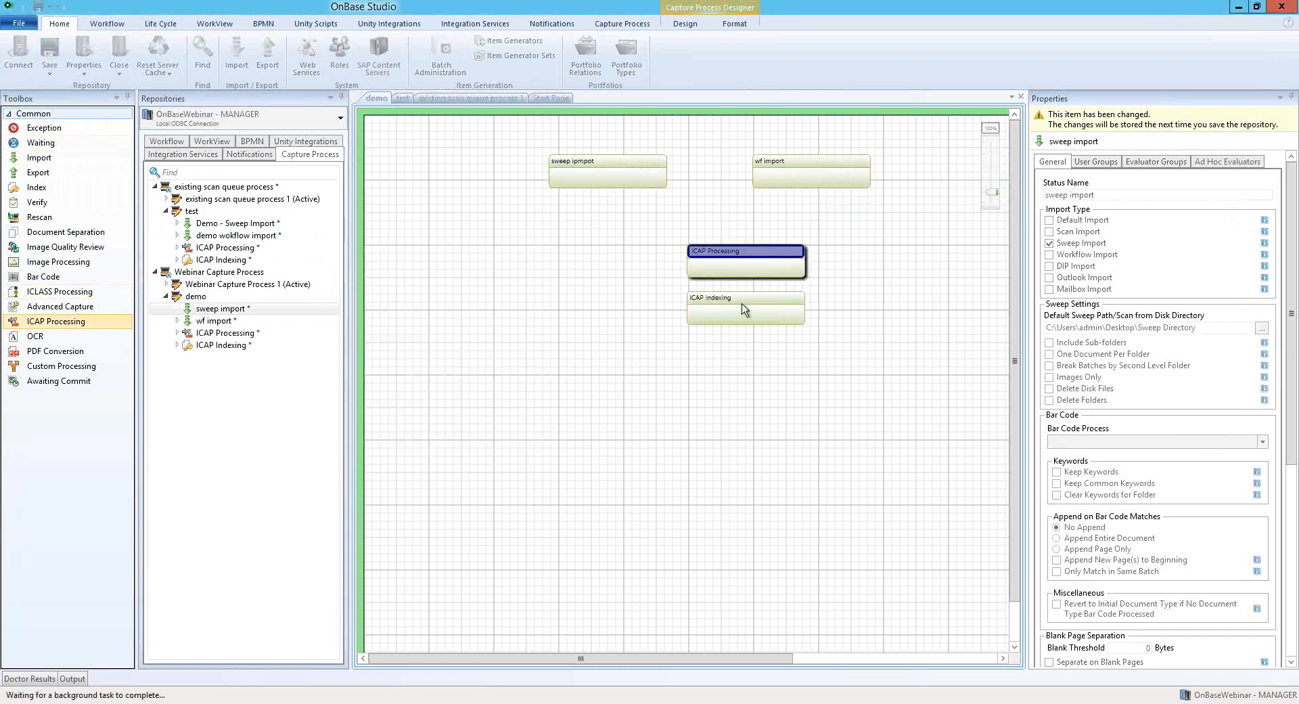
pyautogui.click(597, 180)
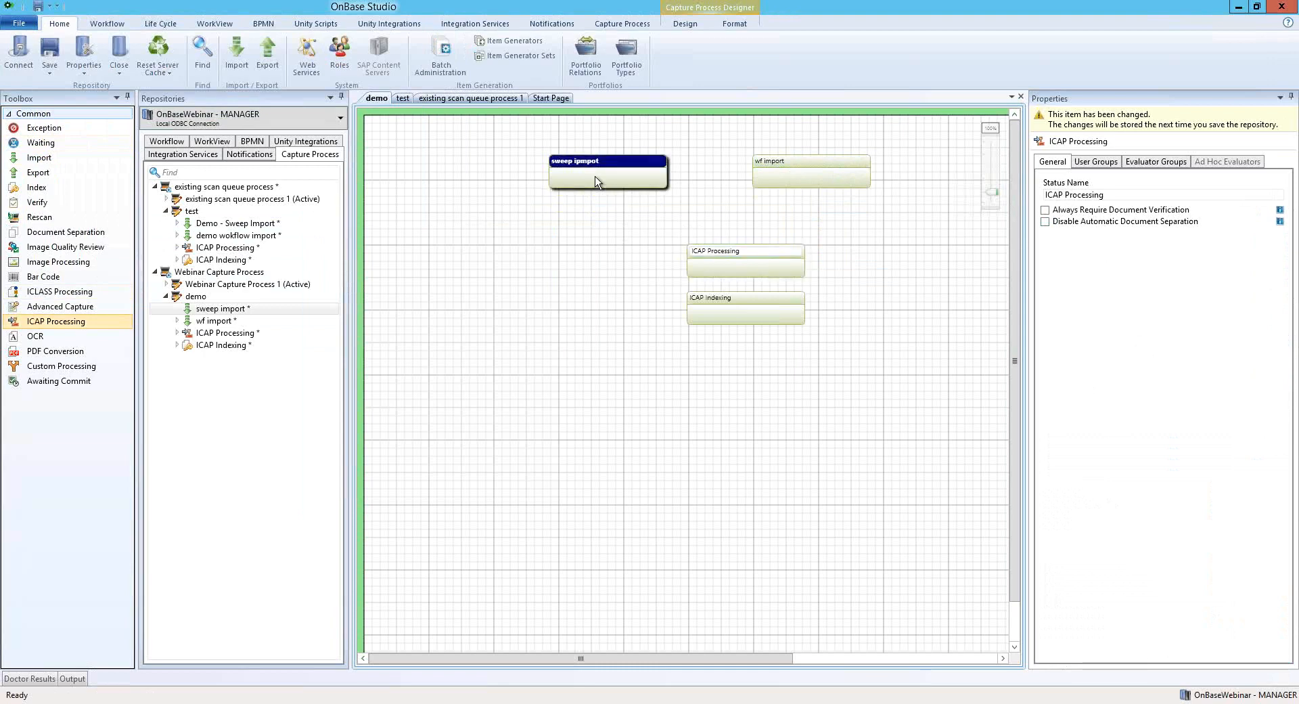
pyautogui.click(665, 24)
pyautogui.click(49, 54)
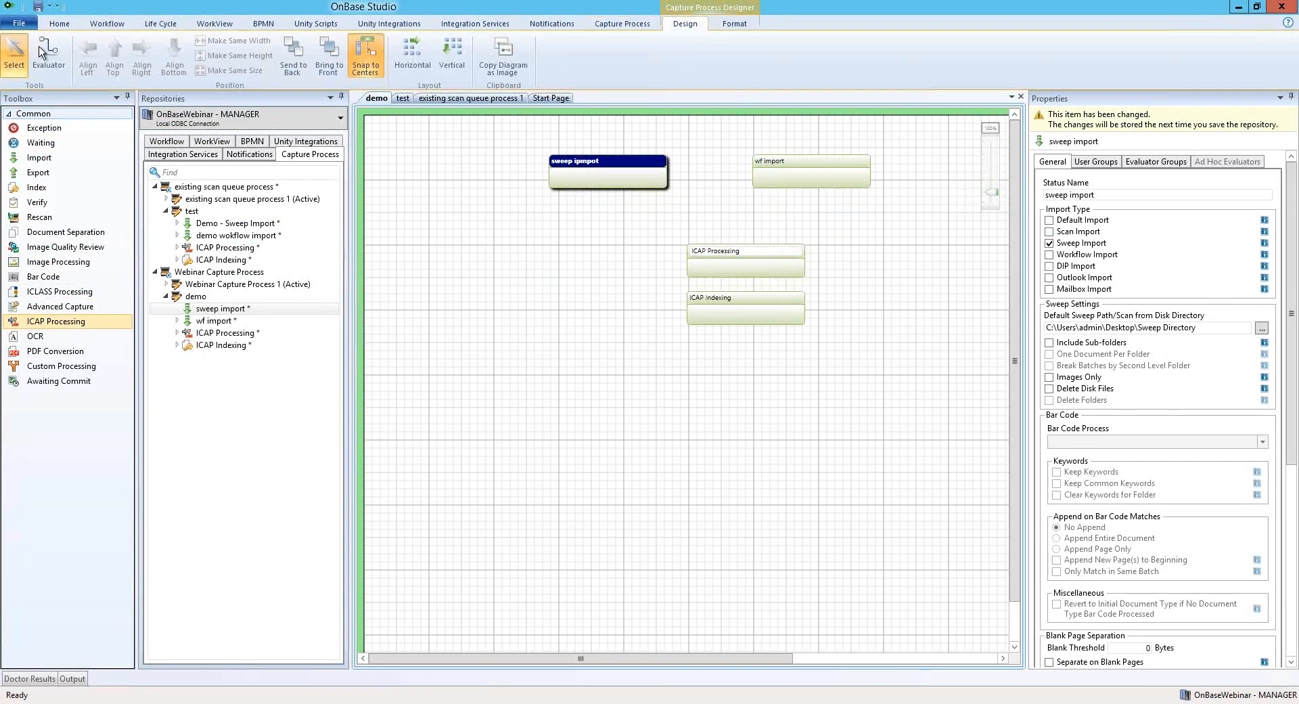
pyautogui.moveTo(605, 180); pyautogui.dragTo(693, 266)
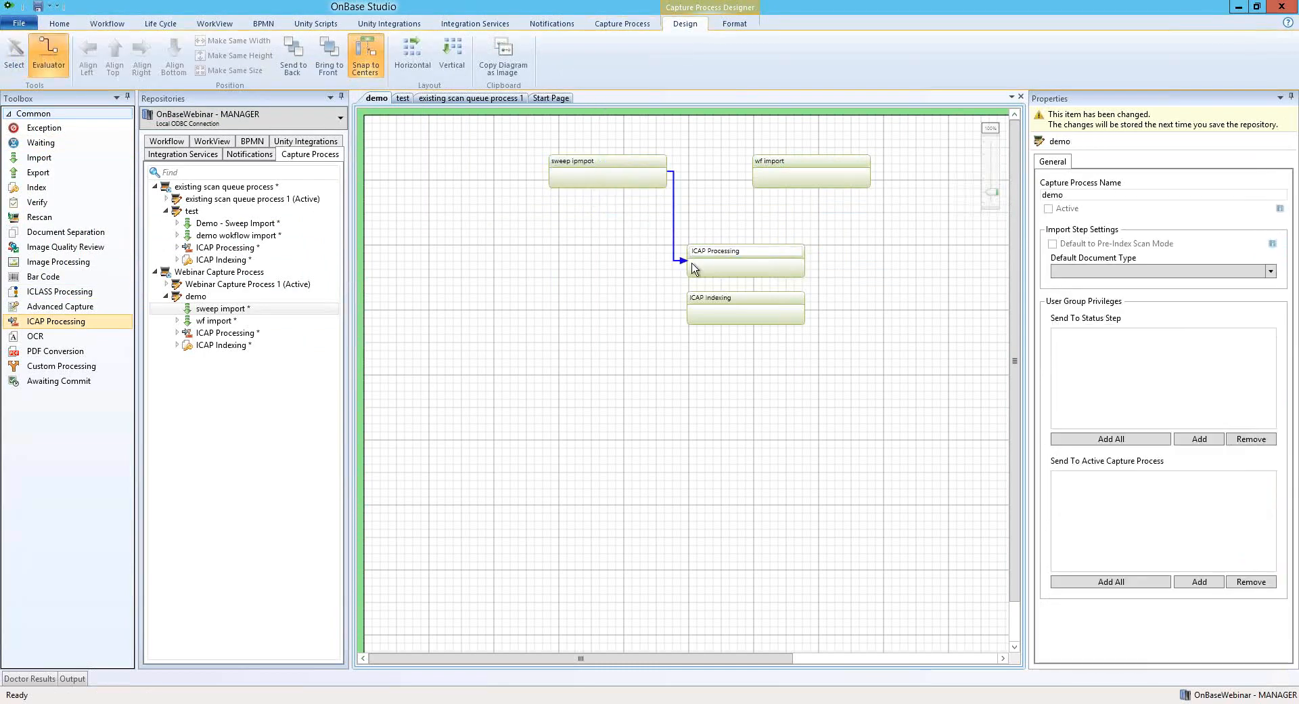
pyautogui.click(356, 251)
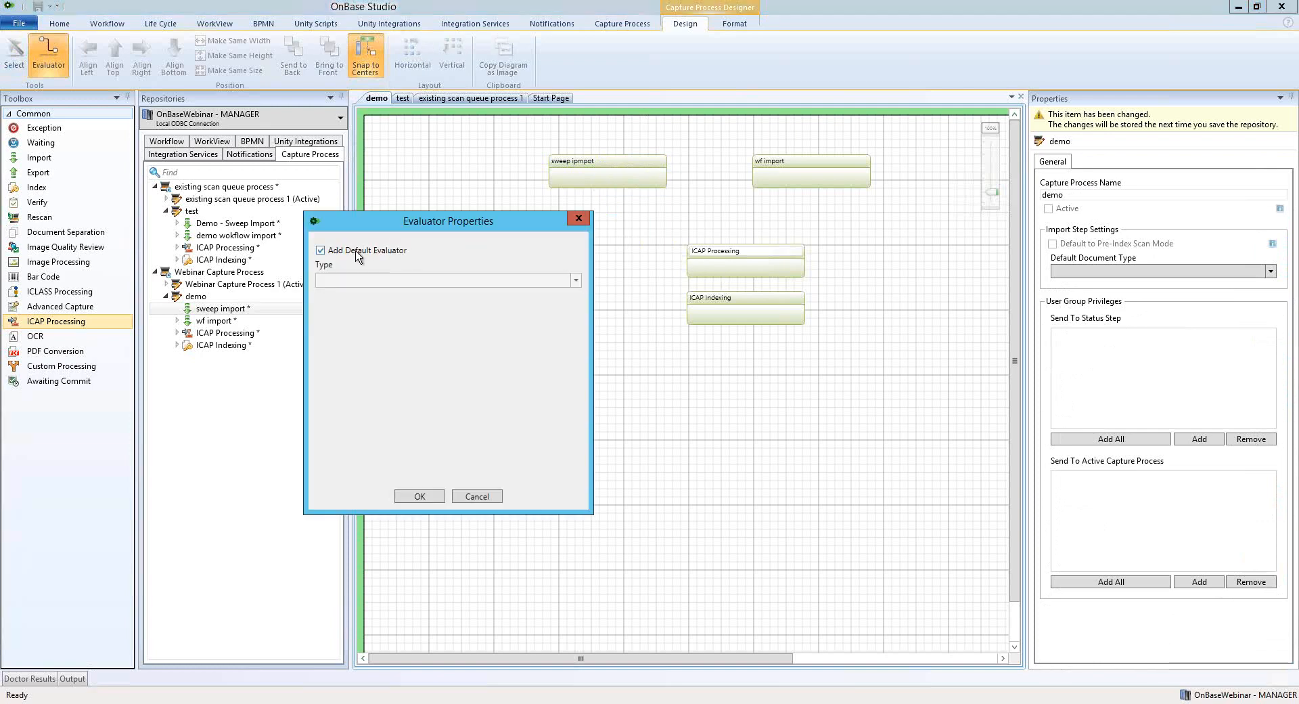
pyautogui.click(420, 497)
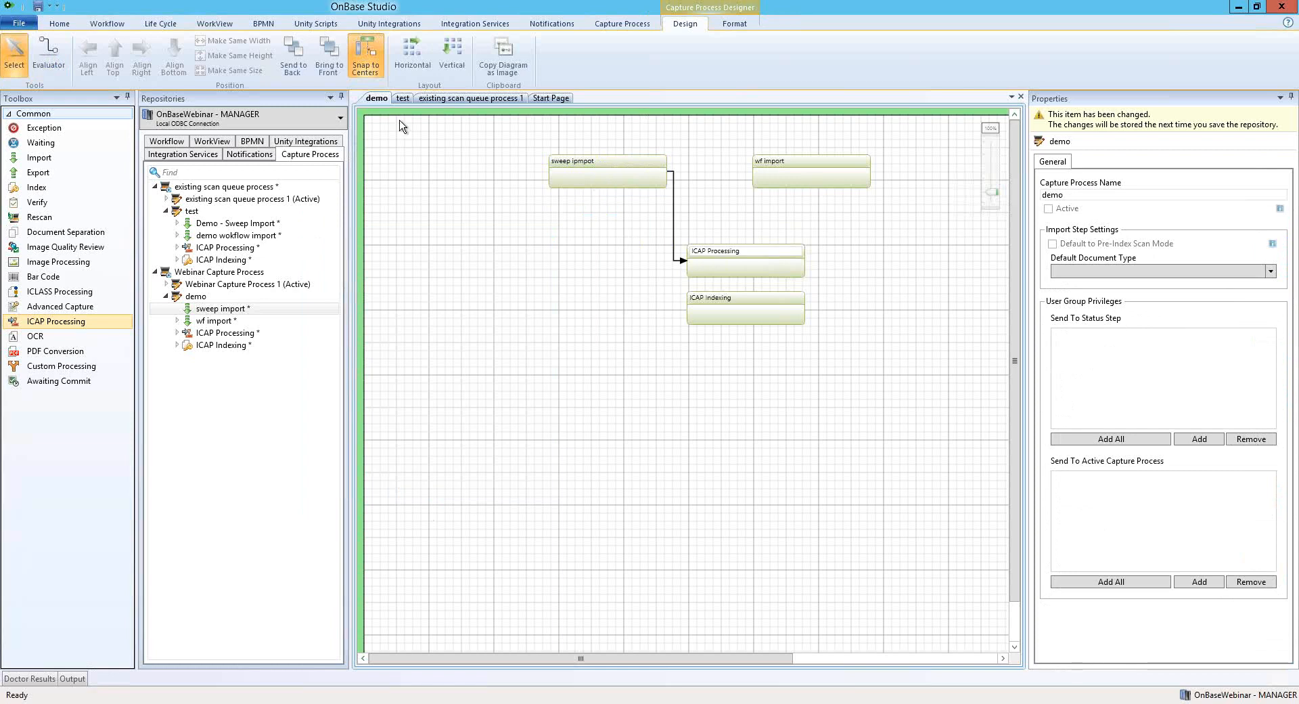
# Connect wf import to ICAP Processing with a Document Type evaluator covering AP - Email attachment, AP Invoice (Completed, Non-PO and PO) and AP Packing Slip.
pyautogui.click(787, 167)
pyautogui.click(49, 54)
pyautogui.moveTo(804, 180); pyautogui.dragTo(757, 261)
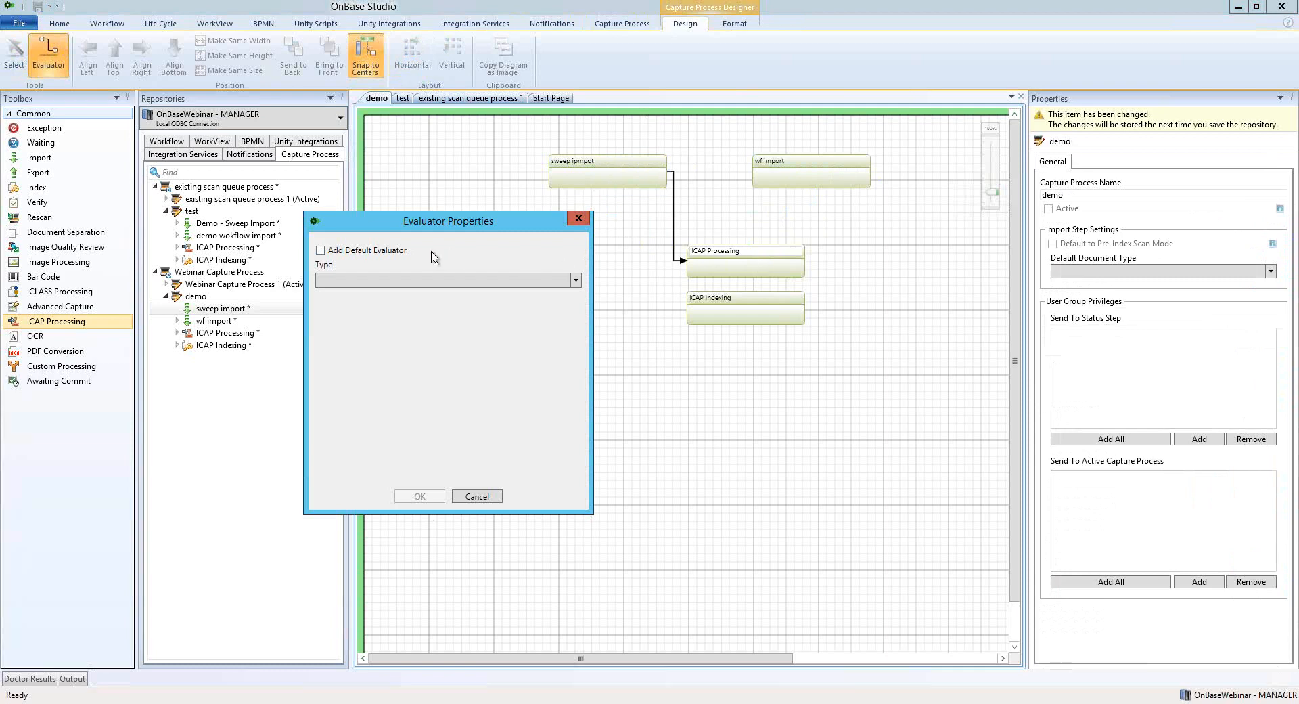
pyautogui.click(450, 280)
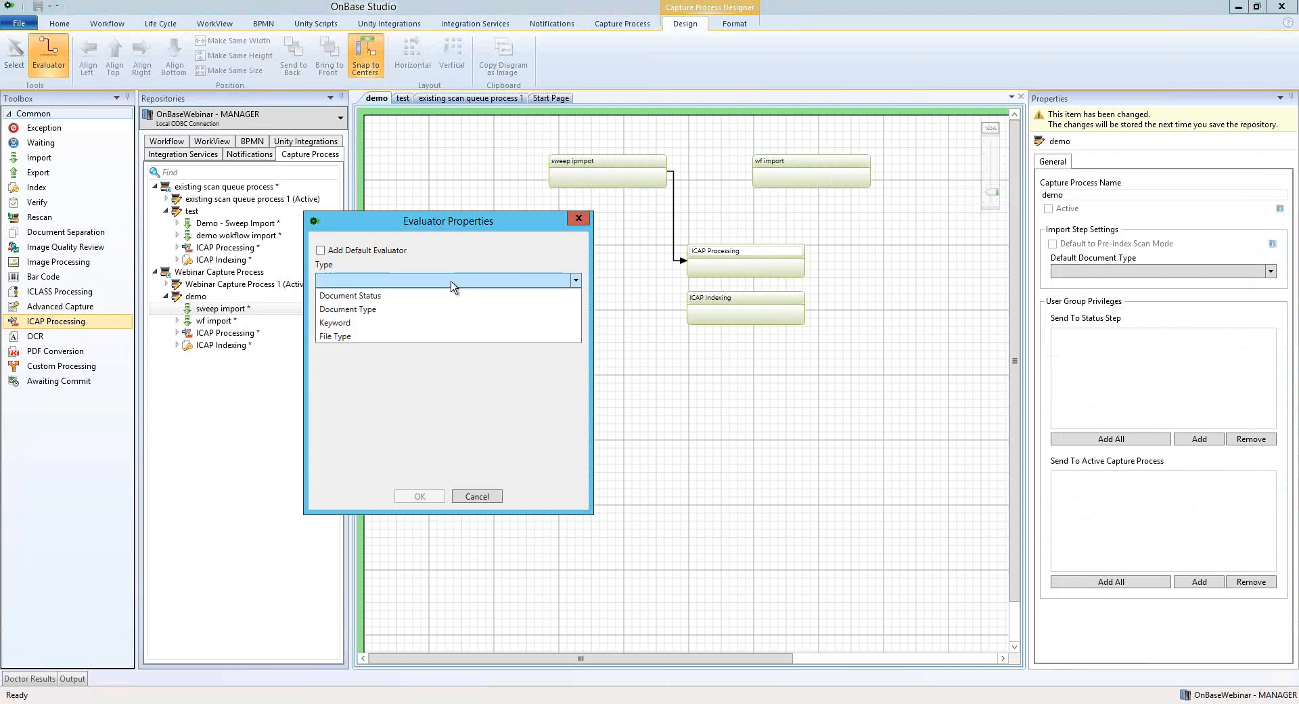
pyautogui.click(365, 311)
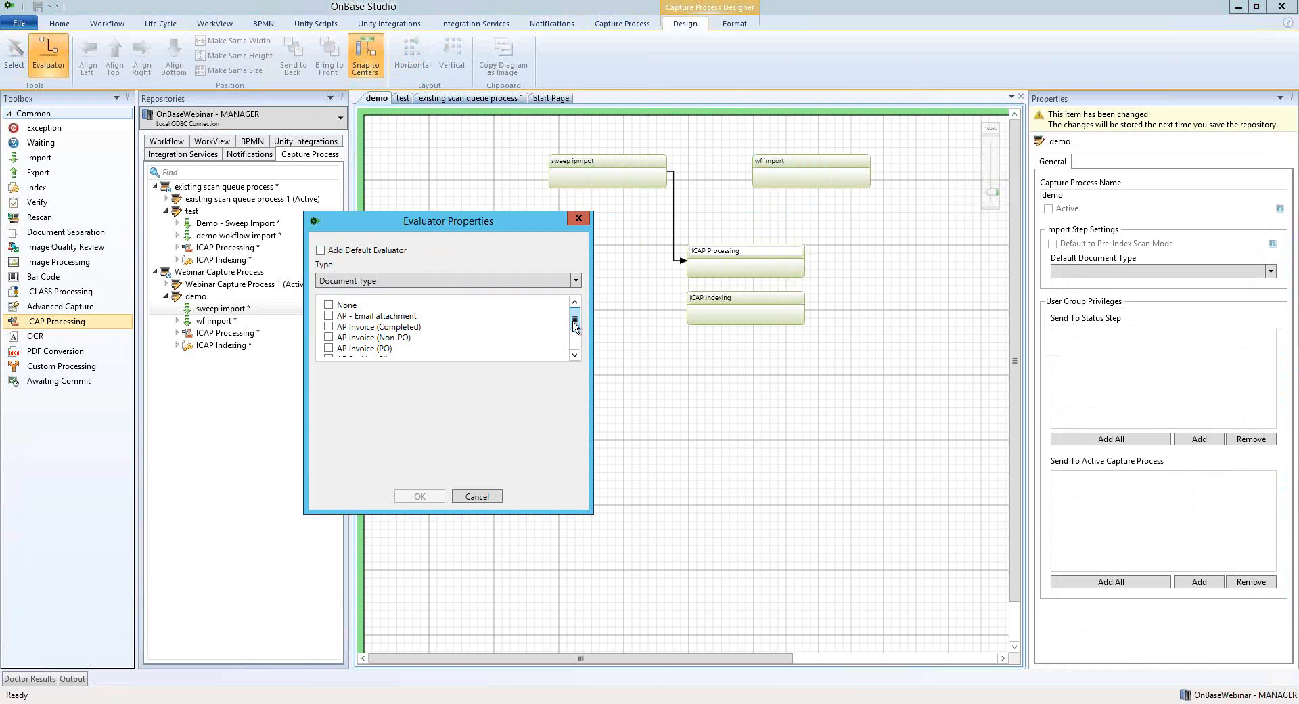
pyautogui.moveTo(576, 325); pyautogui.dragTo(576, 331)
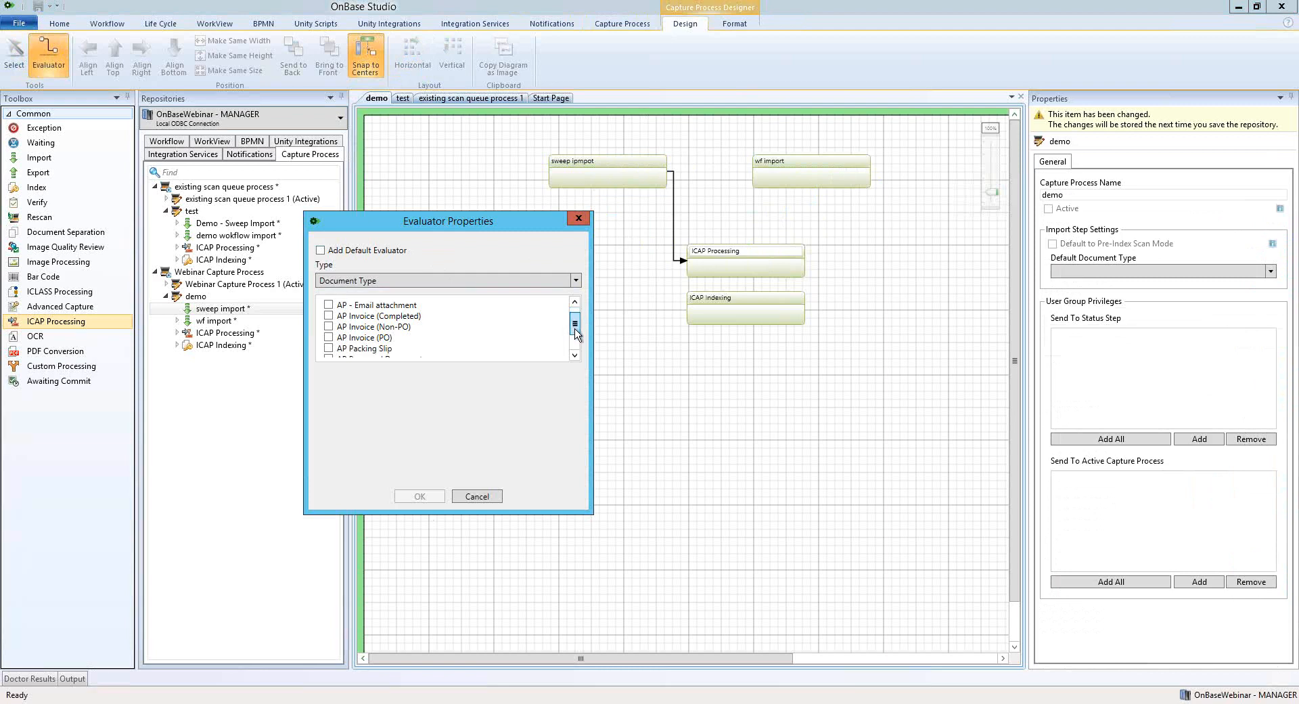
pyautogui.click(329, 326)
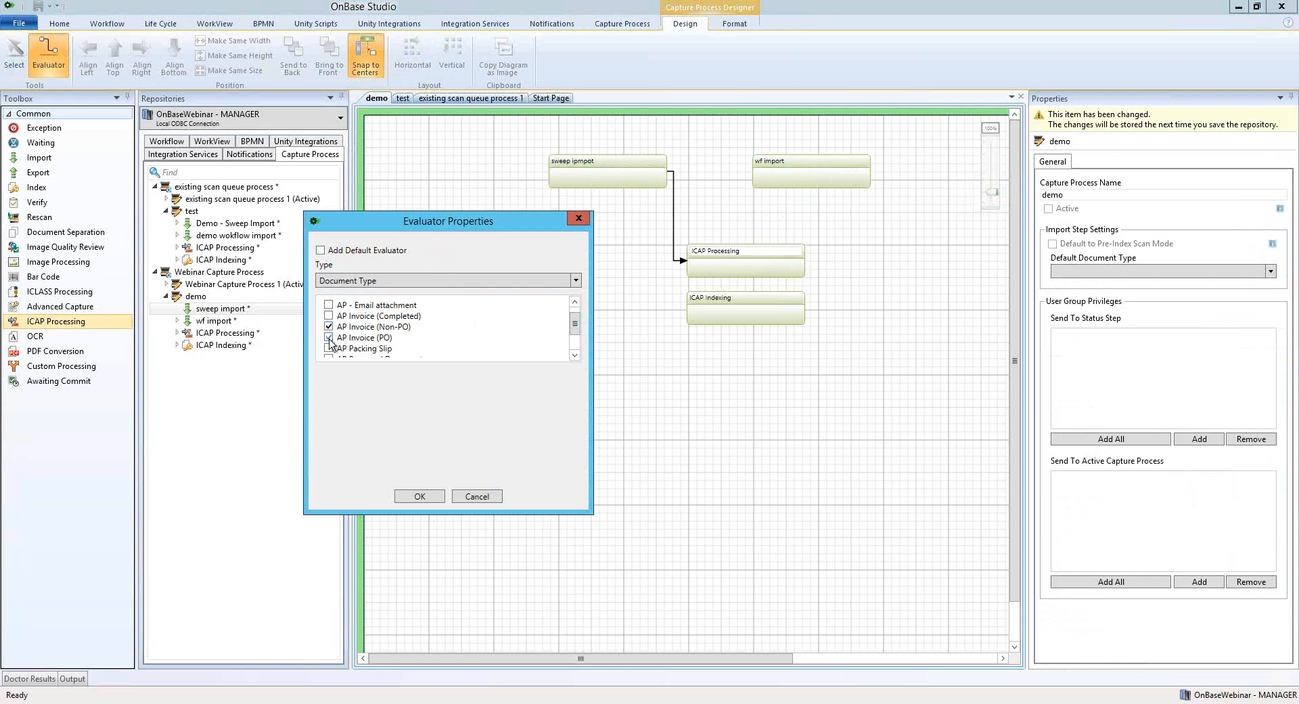
pyautogui.click(329, 348)
pyautogui.click(575, 355)
pyautogui.click(574, 355)
pyautogui.click(575, 354)
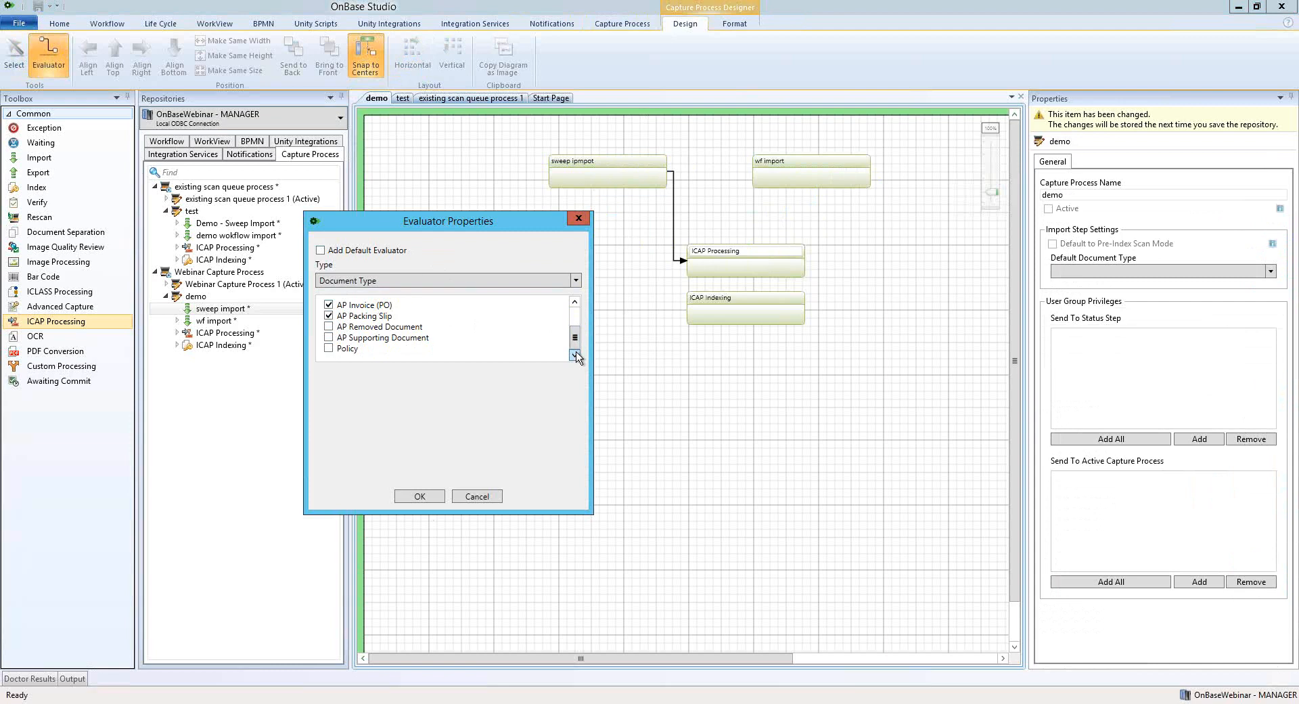
pyautogui.click(420, 497)
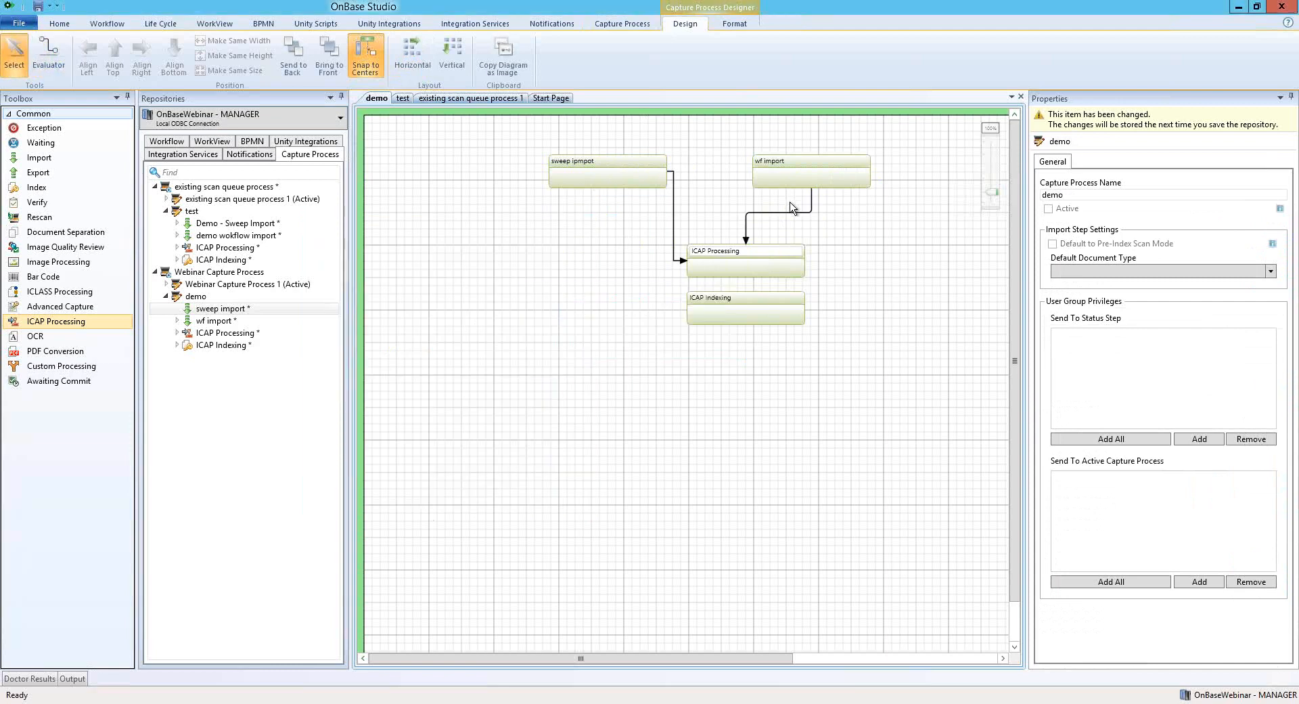
# Review the document type conditions and operators of the evaluator between wf import and ICAP Processing.
pyautogui.click(786, 214)
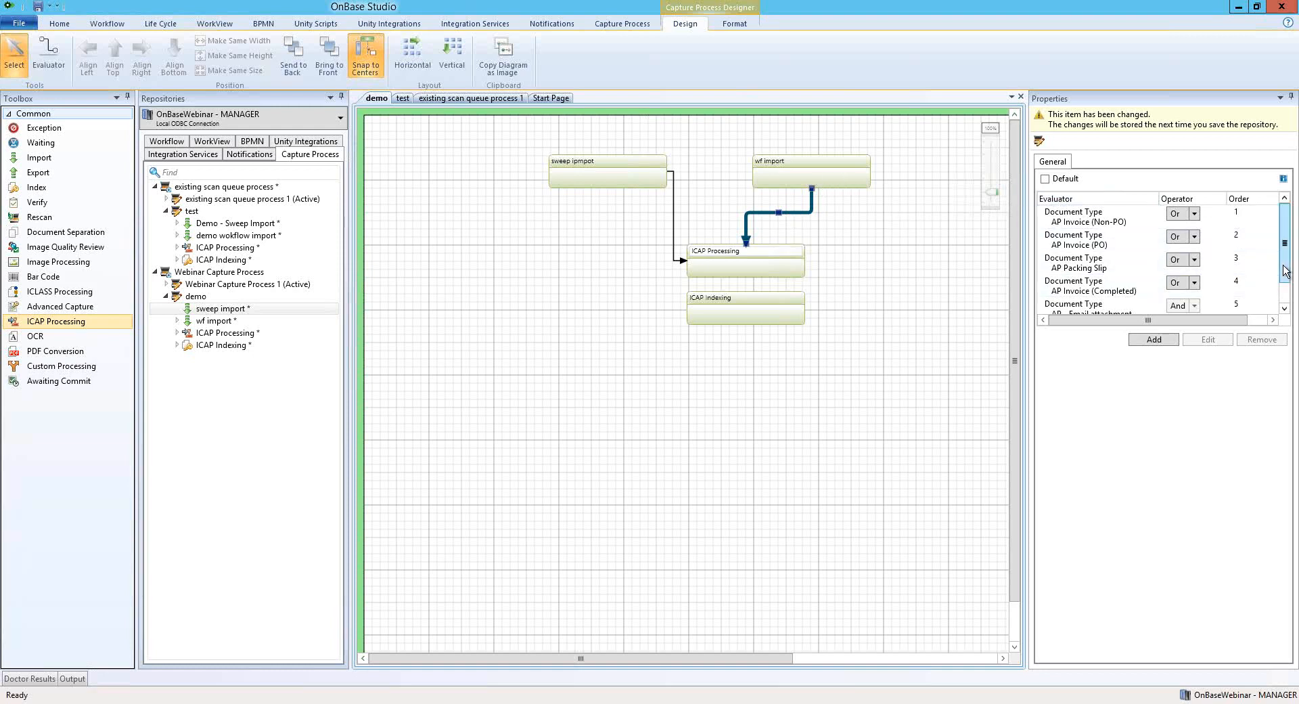
pyautogui.click(1283, 293)
pyautogui.scroll(1, 1242, 254)
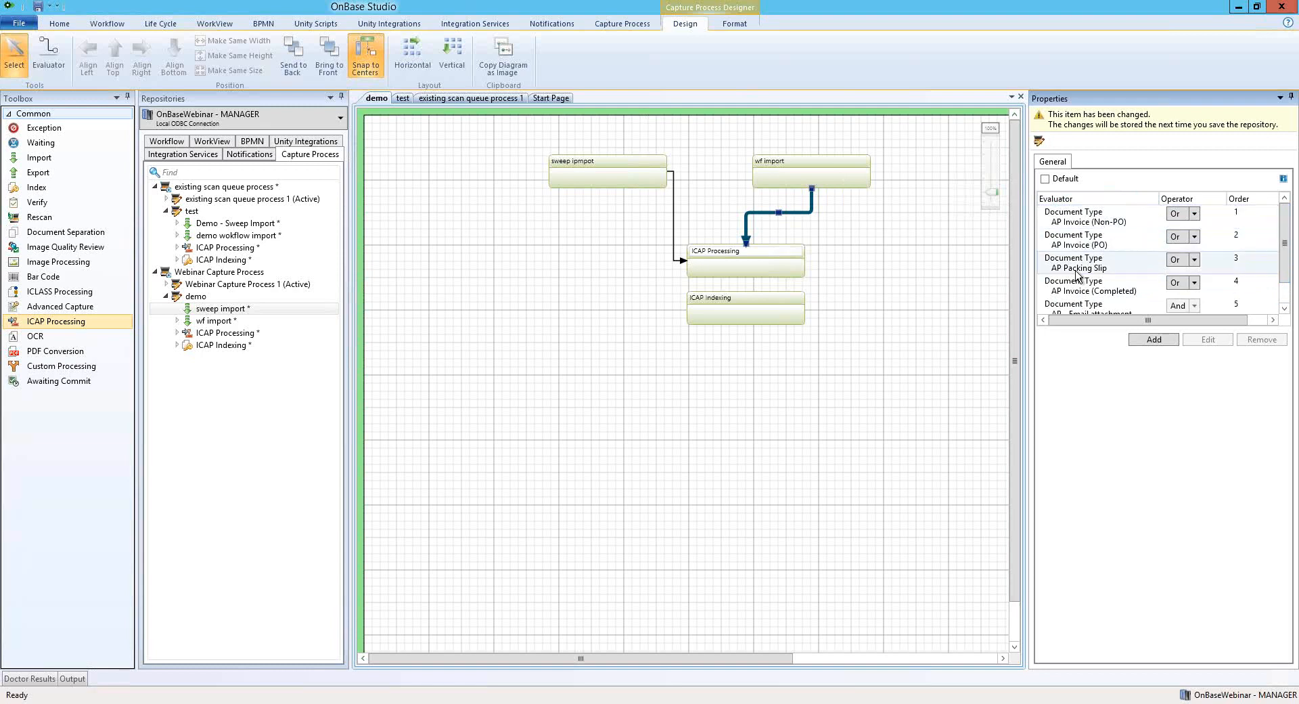
pyautogui.click(1136, 223)
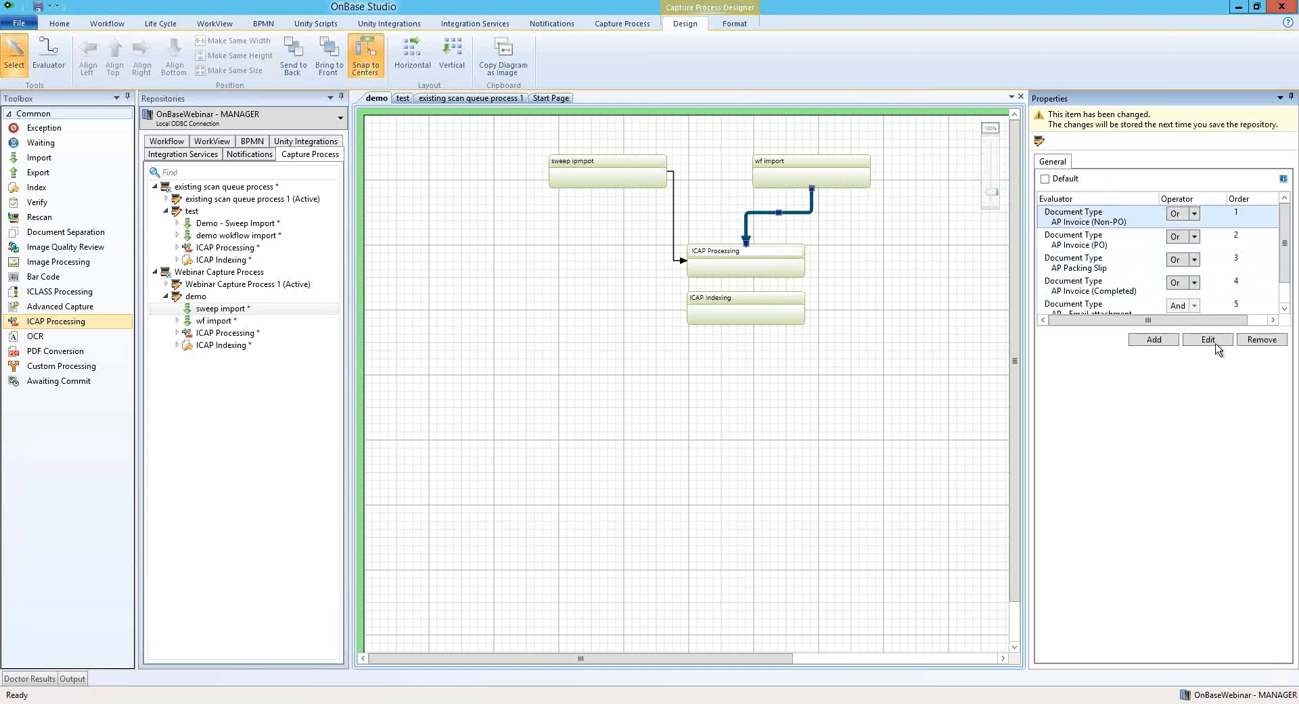
pyautogui.click(1208, 339)
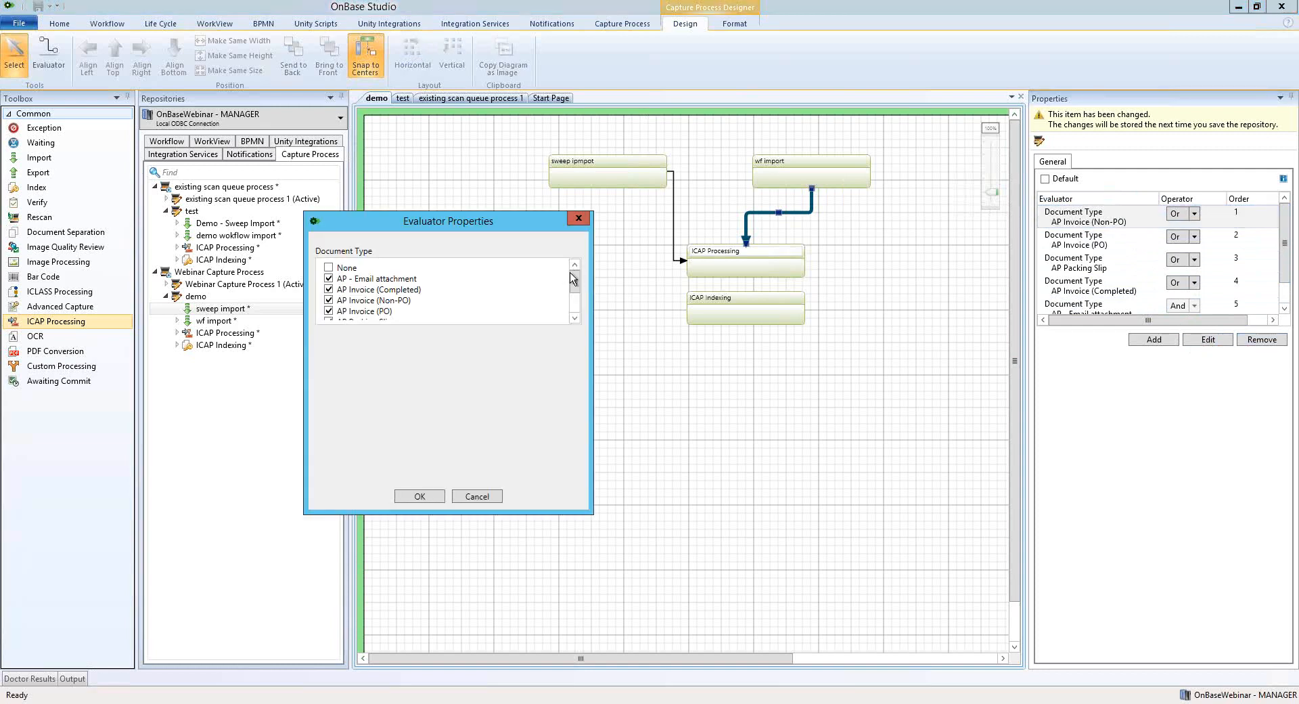
pyautogui.moveTo(576, 287)
pyautogui.mouseDown()
pyautogui.moveTo(575, 300)
pyautogui.moveTo(578, 274)
pyautogui.mouseUp()
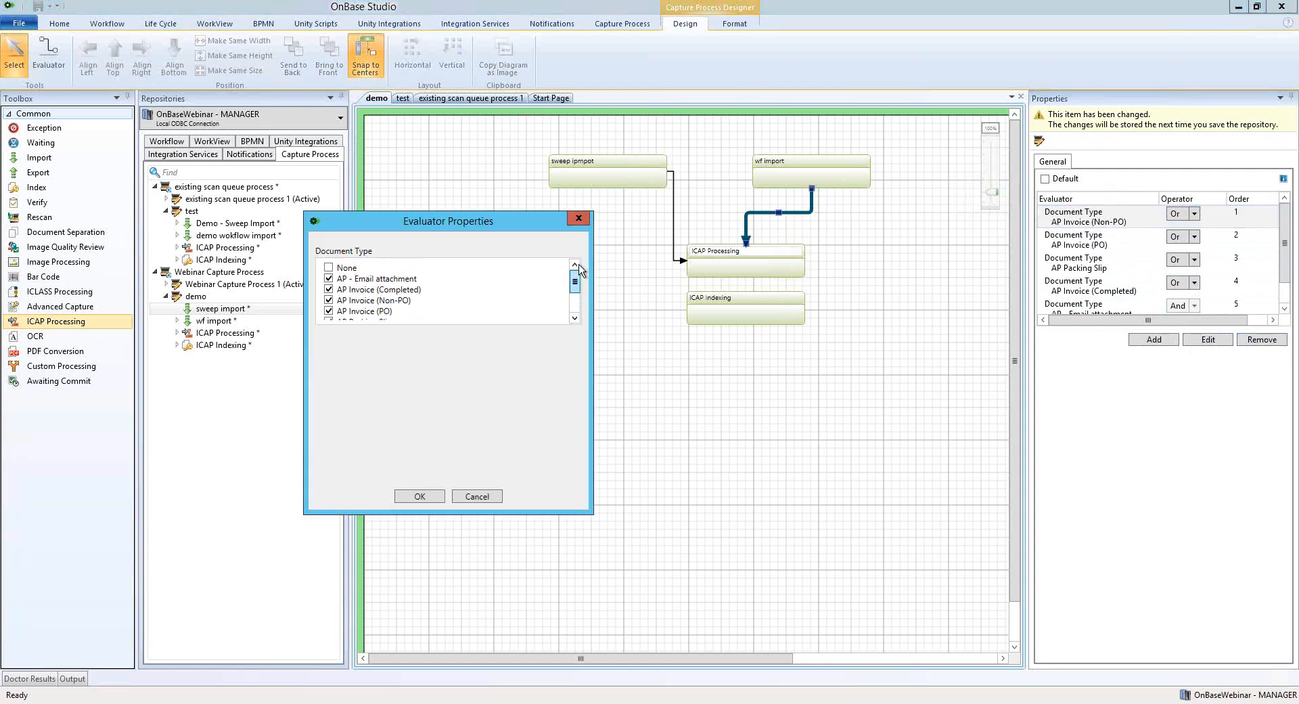
pyautogui.click(579, 217)
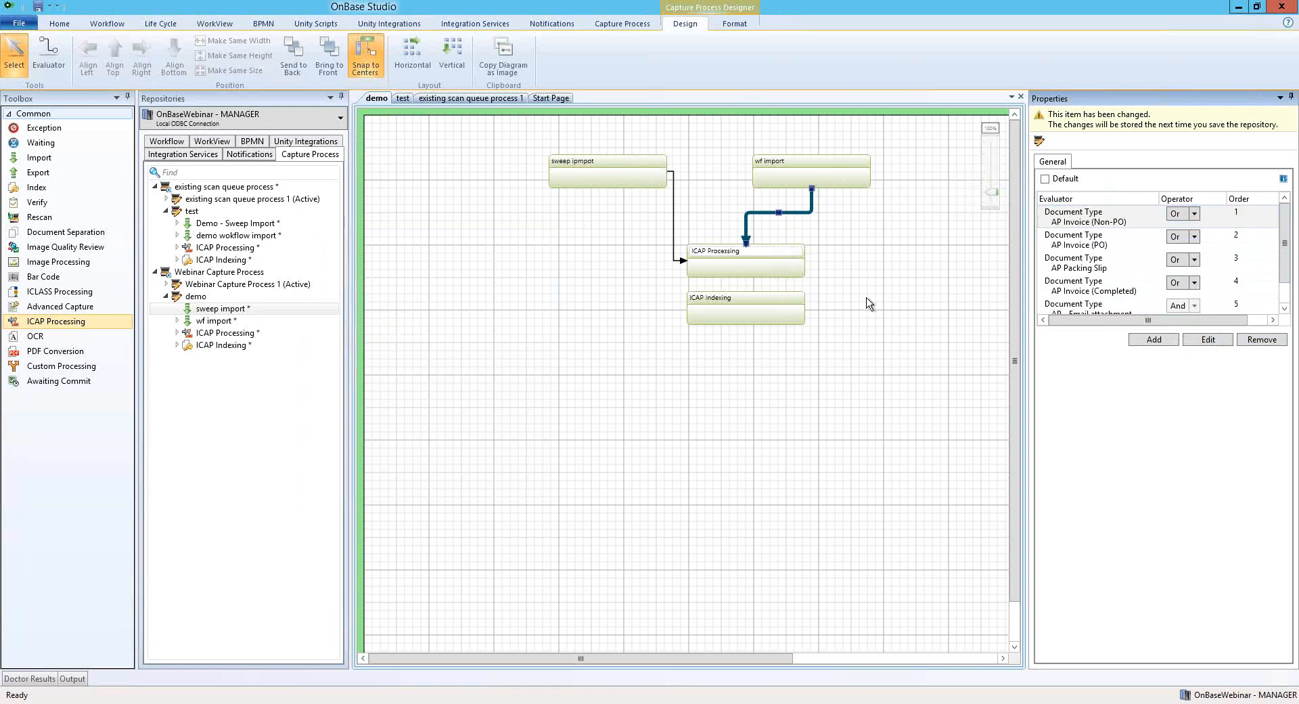
# Move the ICAP Indexing step farther below ICAP Processing and connect ICAP Processing to it with a default evaluator.
pyautogui.click(730, 270)
pyautogui.click(738, 315)
pyautogui.moveTo(731, 346); pyautogui.dragTo(729, 370)
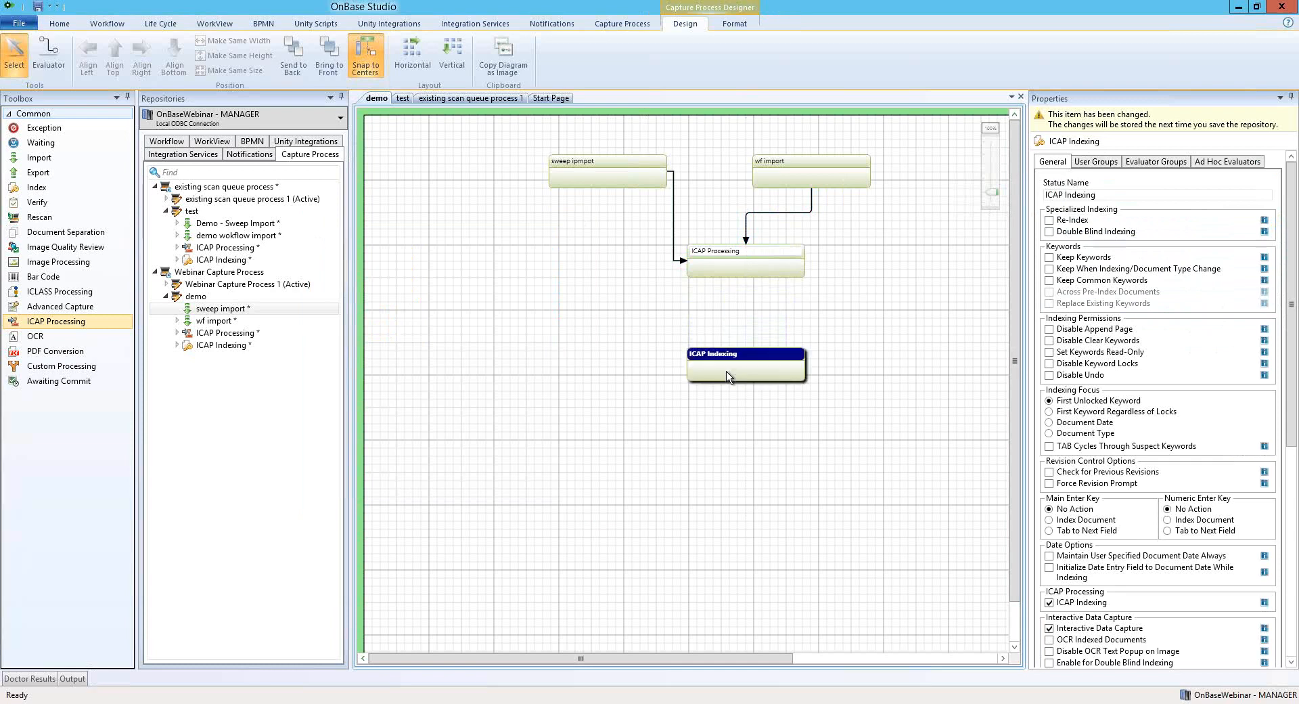
pyautogui.click(744, 268)
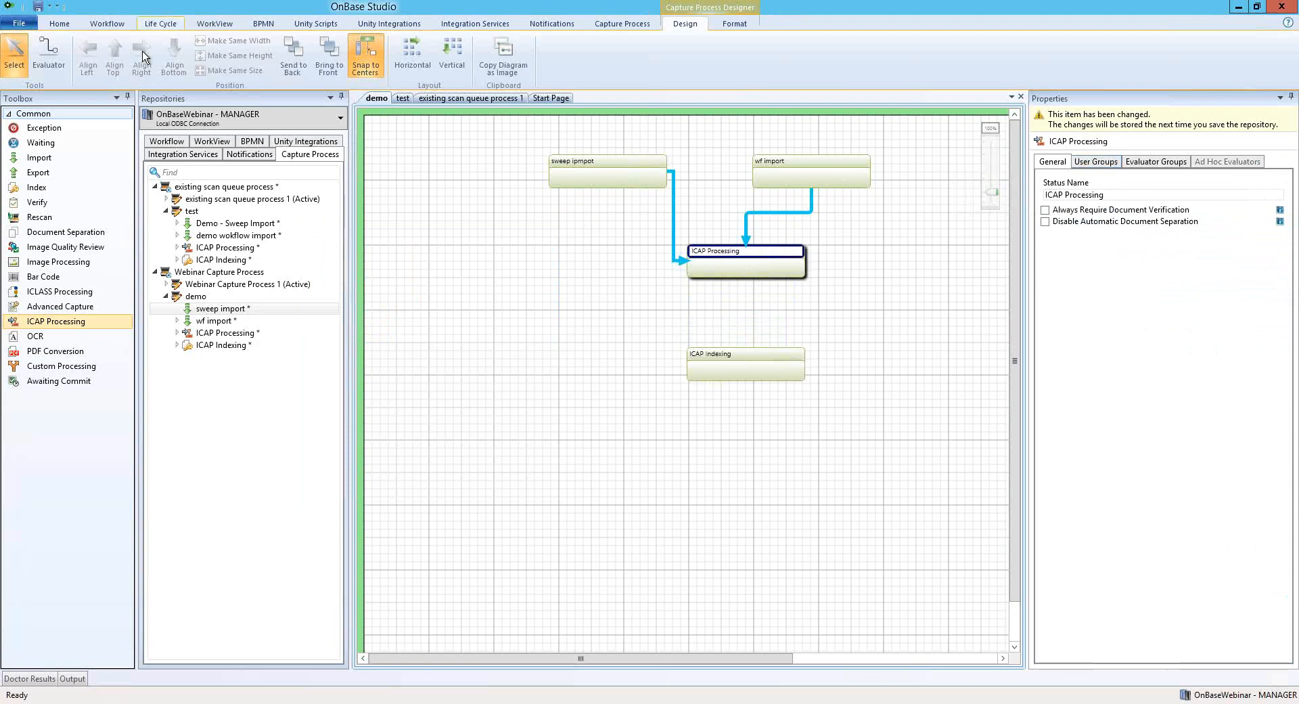
pyautogui.click(65, 68)
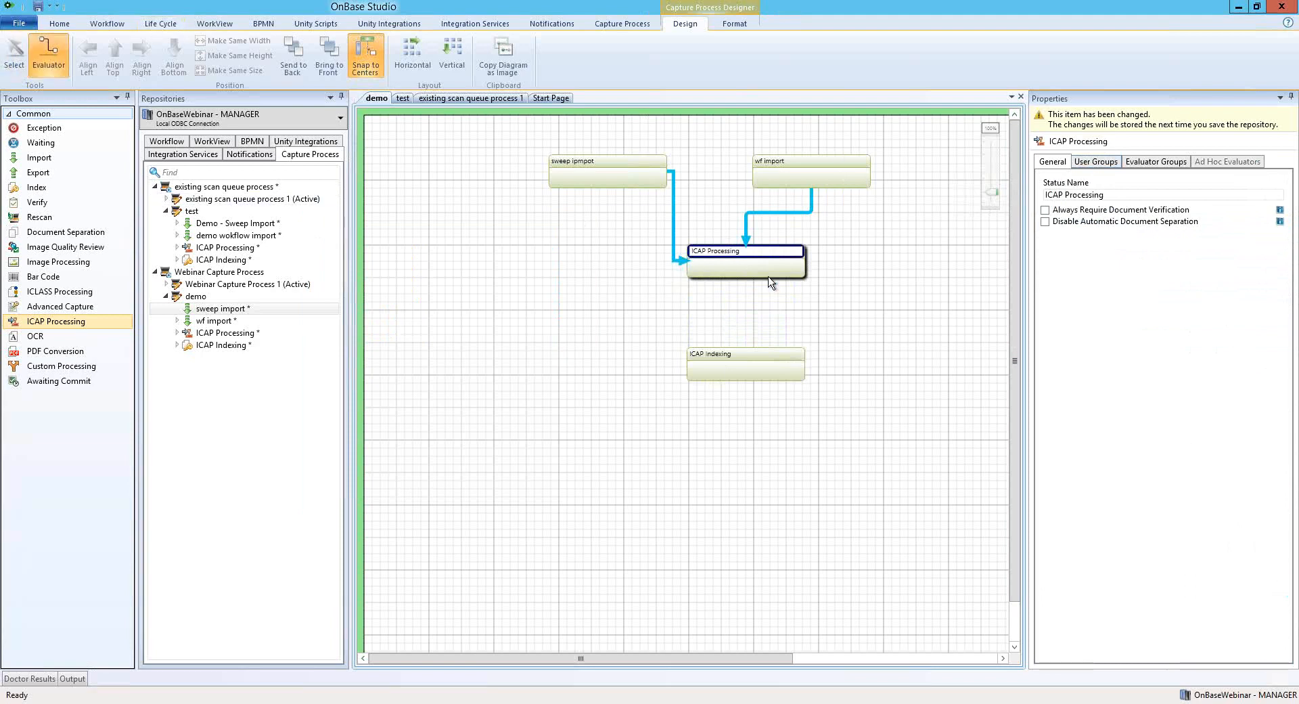
pyautogui.moveTo(734, 274); pyautogui.dragTo(736, 358)
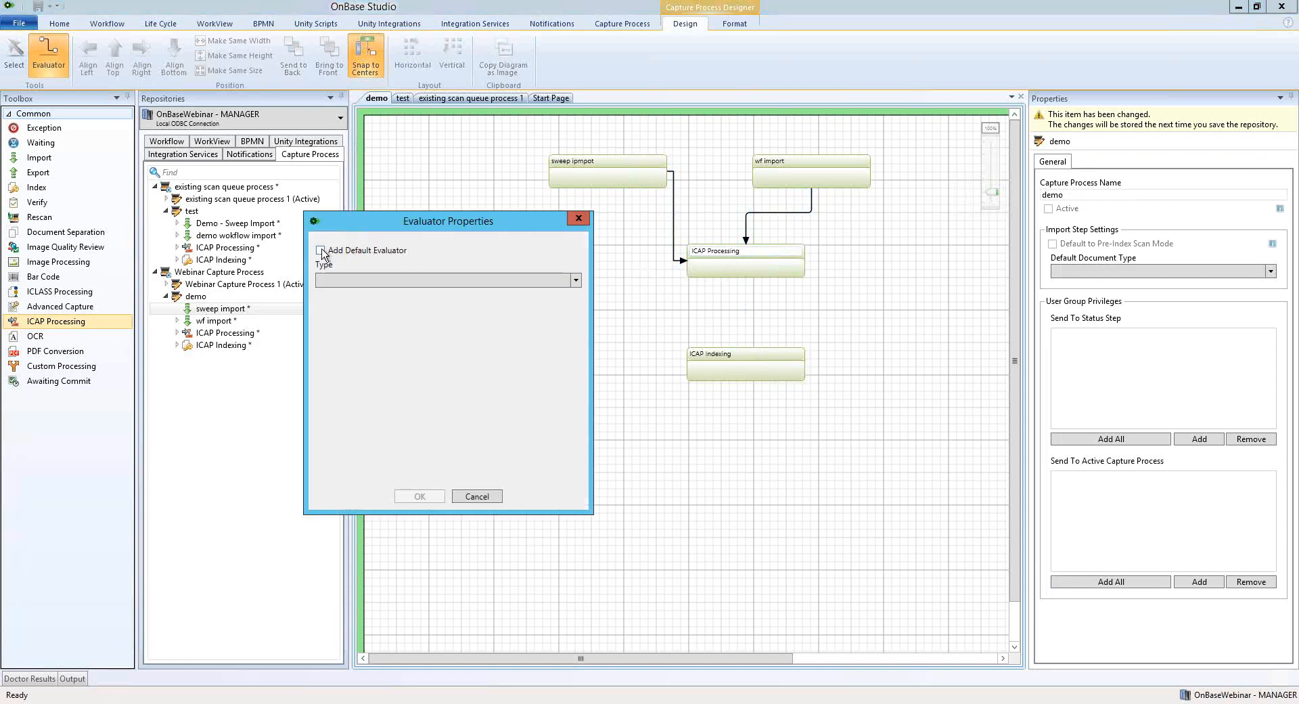
pyautogui.click(321, 250)
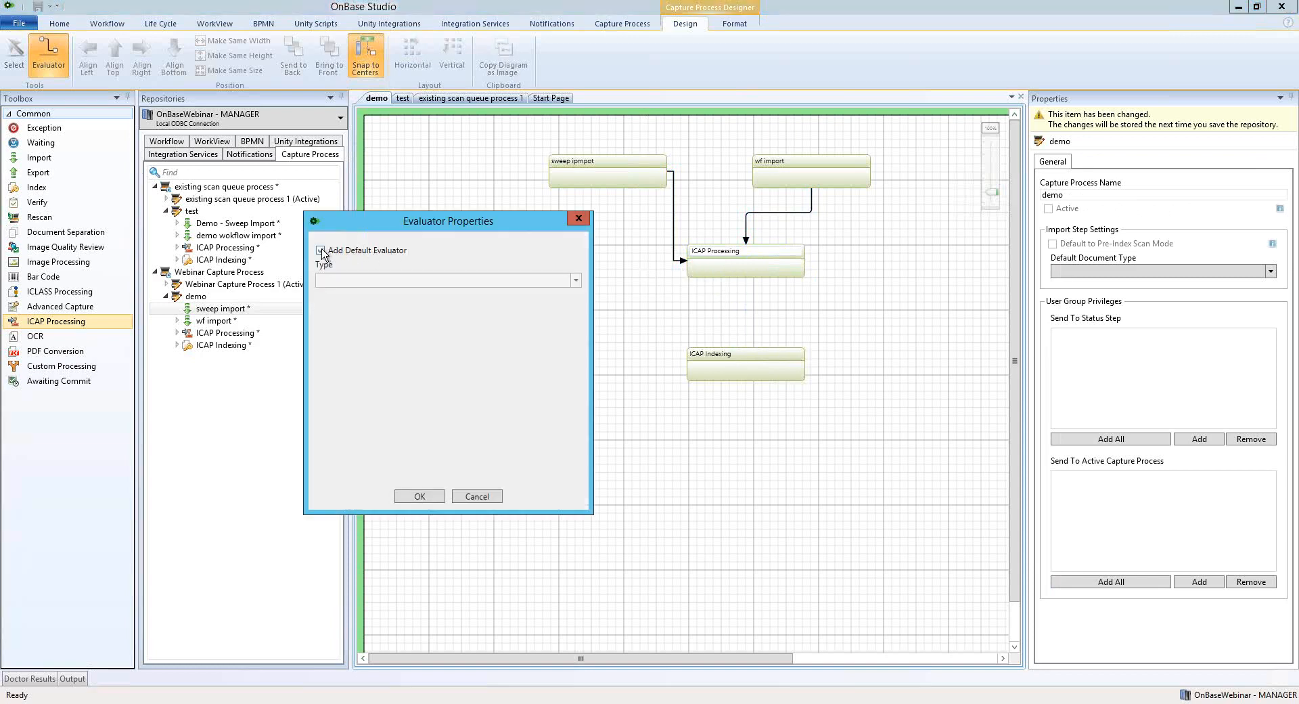
pyautogui.click(426, 497)
pyautogui.click(726, 377)
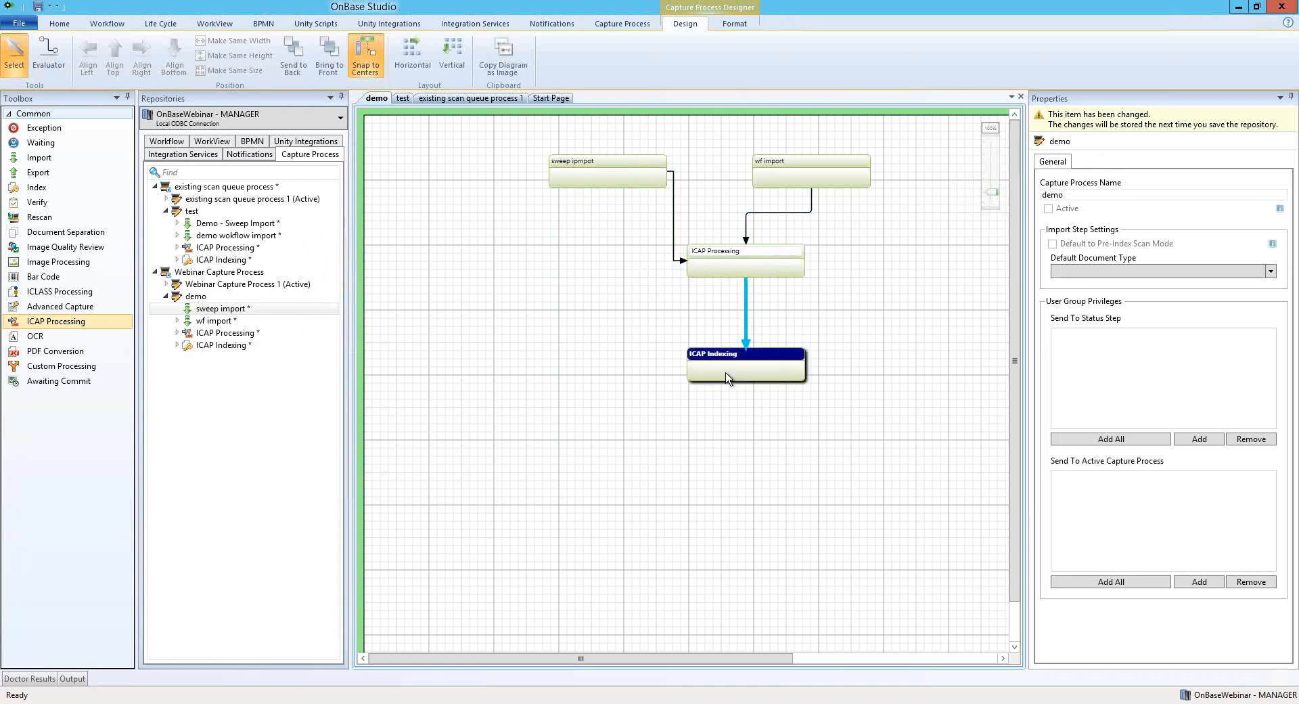
# Remove the AP Approvers, AP - SUPERVISORS, AP - INDEXRS, AP SCANNERS and AP Clerk user groups from the wf import step.
pyautogui.click(817, 187)
pyautogui.click(1092, 162)
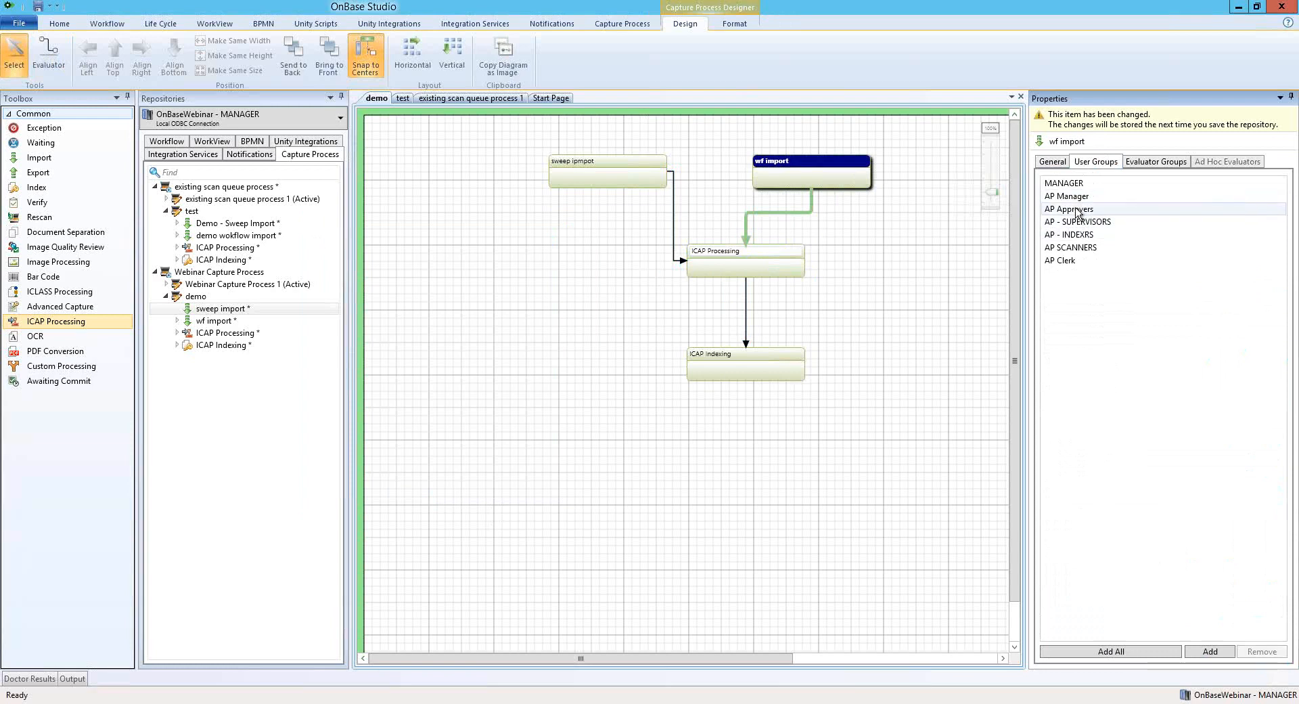
pyautogui.click(1076, 211)
pyautogui.click(1077, 199)
pyautogui.click(1076, 208)
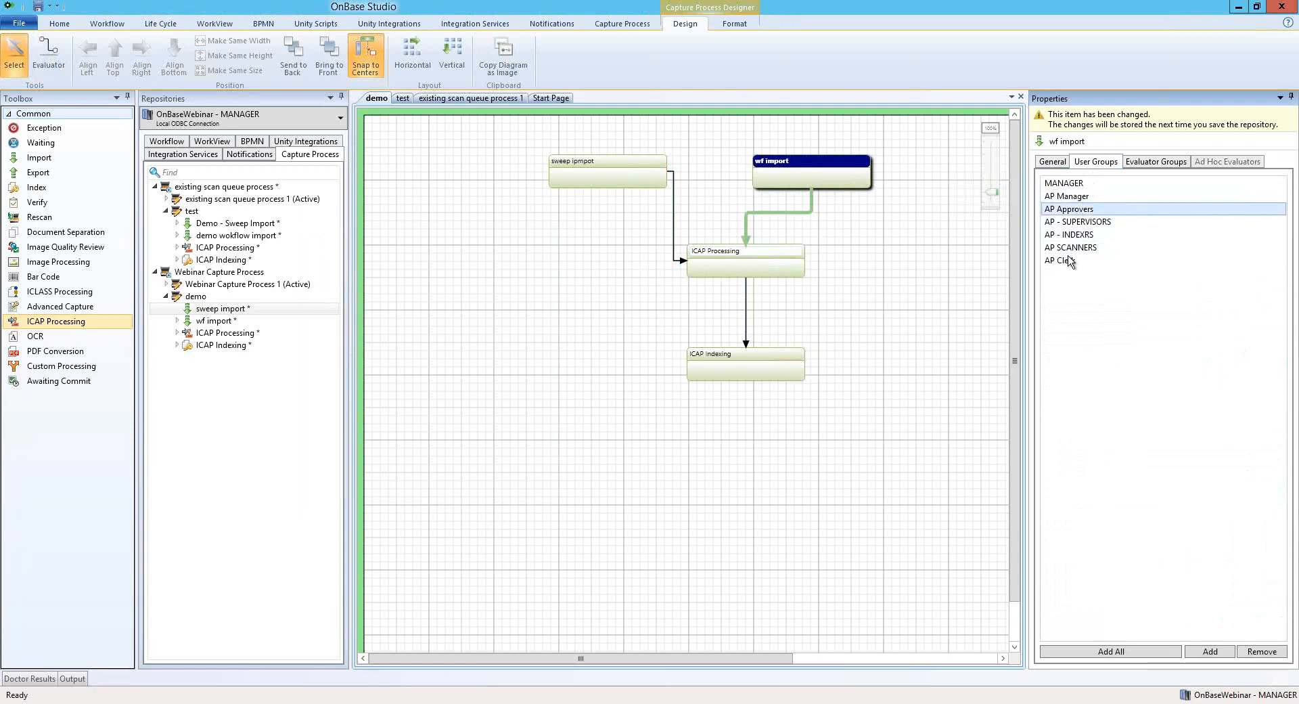
pyautogui.keyDown('shift'); pyautogui.click(1069, 262); pyautogui.keyUp('shift')
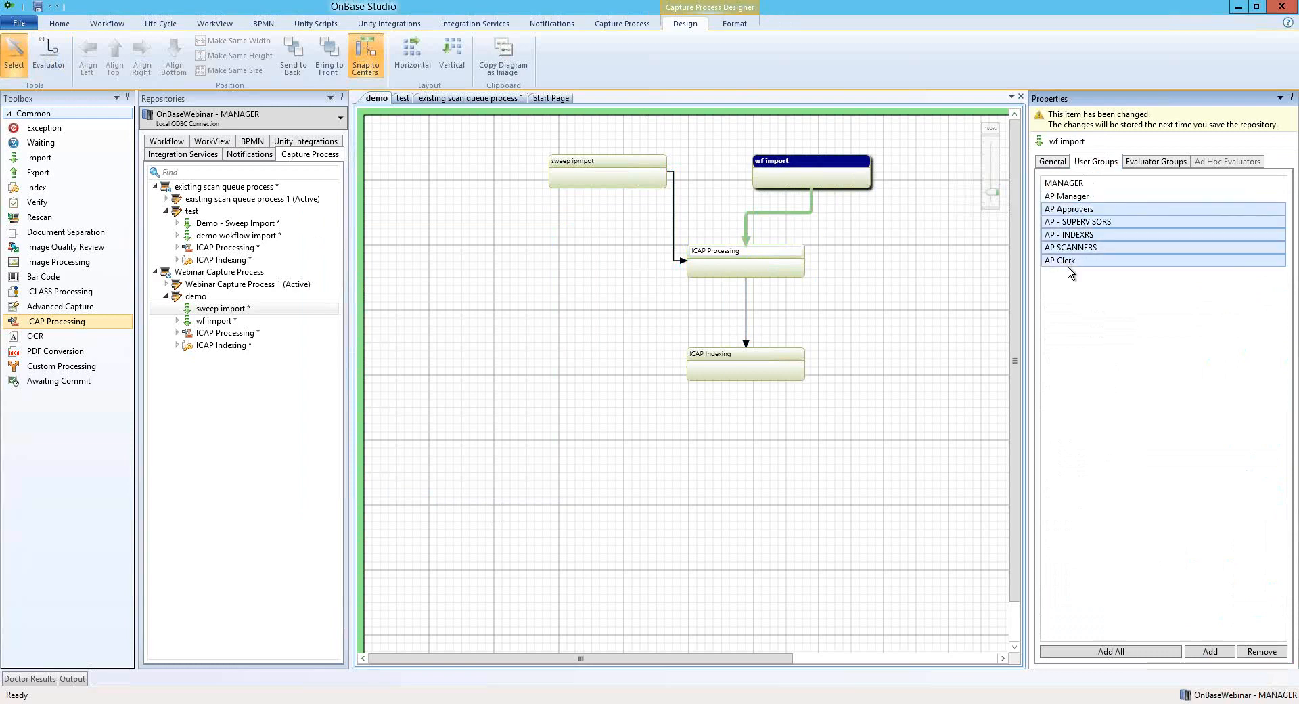
pyautogui.click(1261, 652)
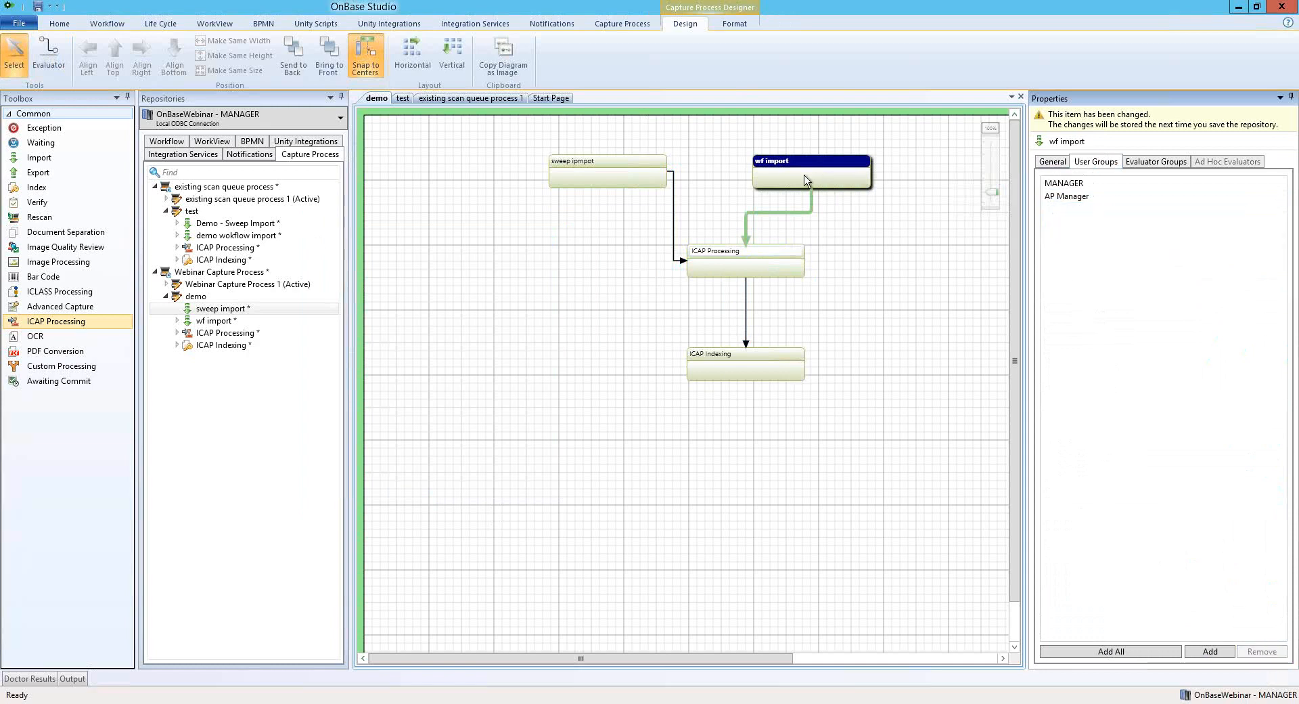
# Review the user groups assigned to the sweep import and ICAP Processing steps.
pyautogui.click(595, 177)
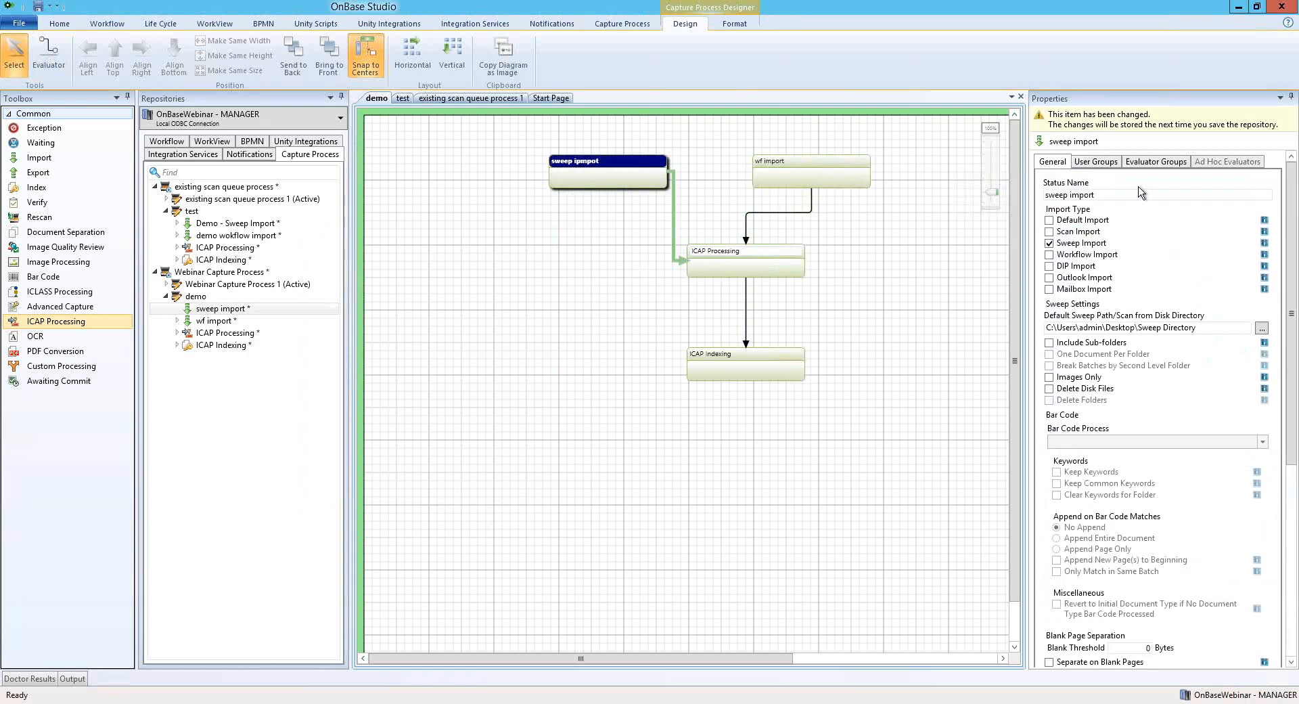
pyautogui.click(1098, 162)
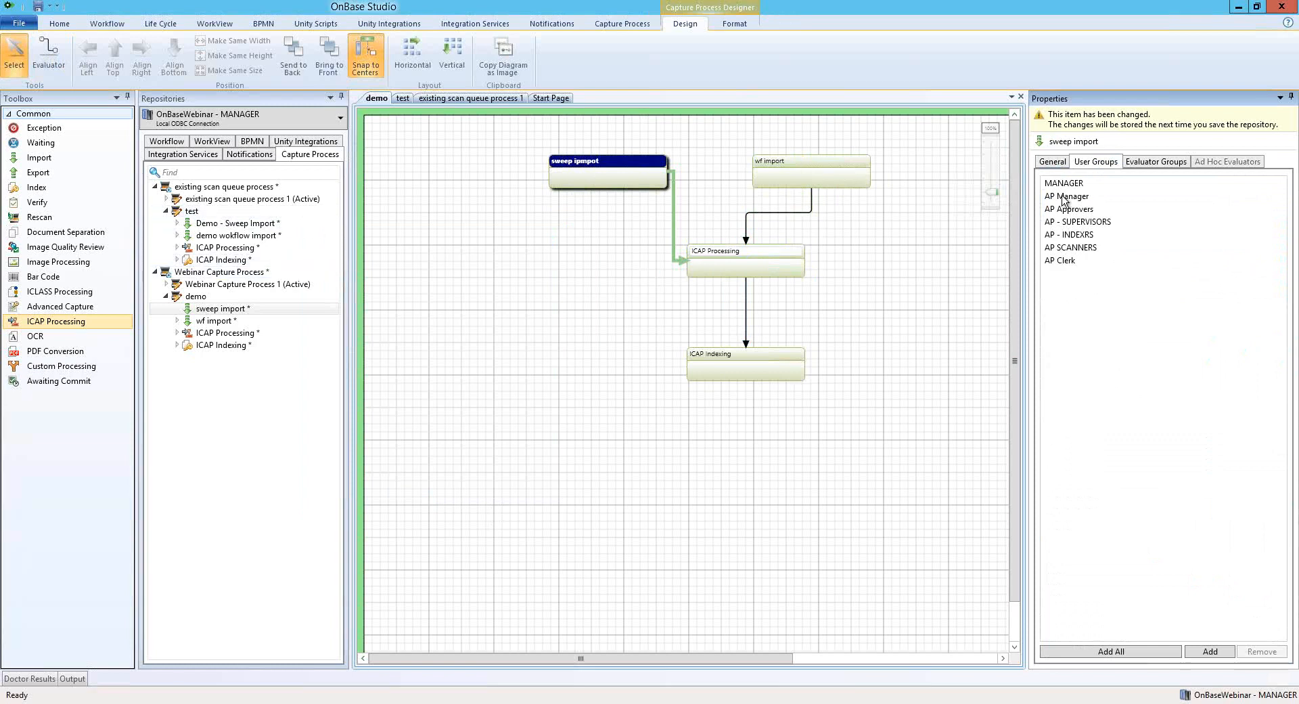
pyautogui.click(745, 267)
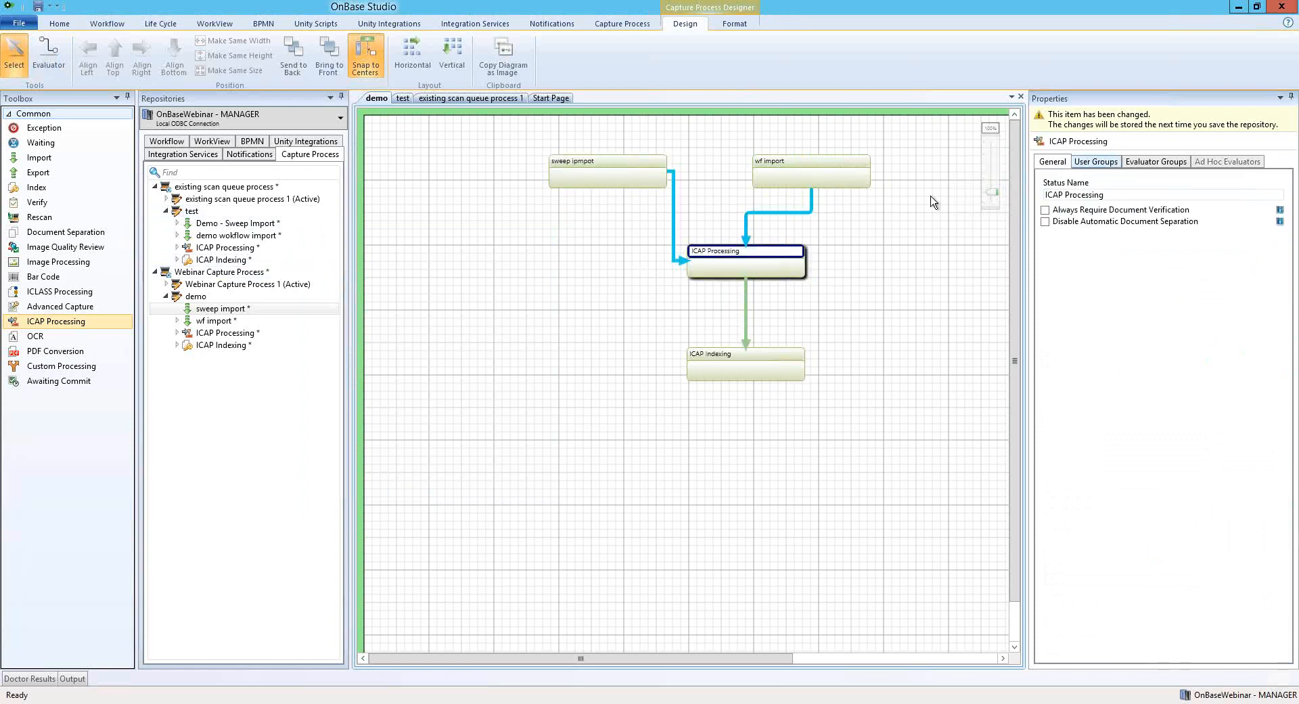
pyautogui.click(1089, 166)
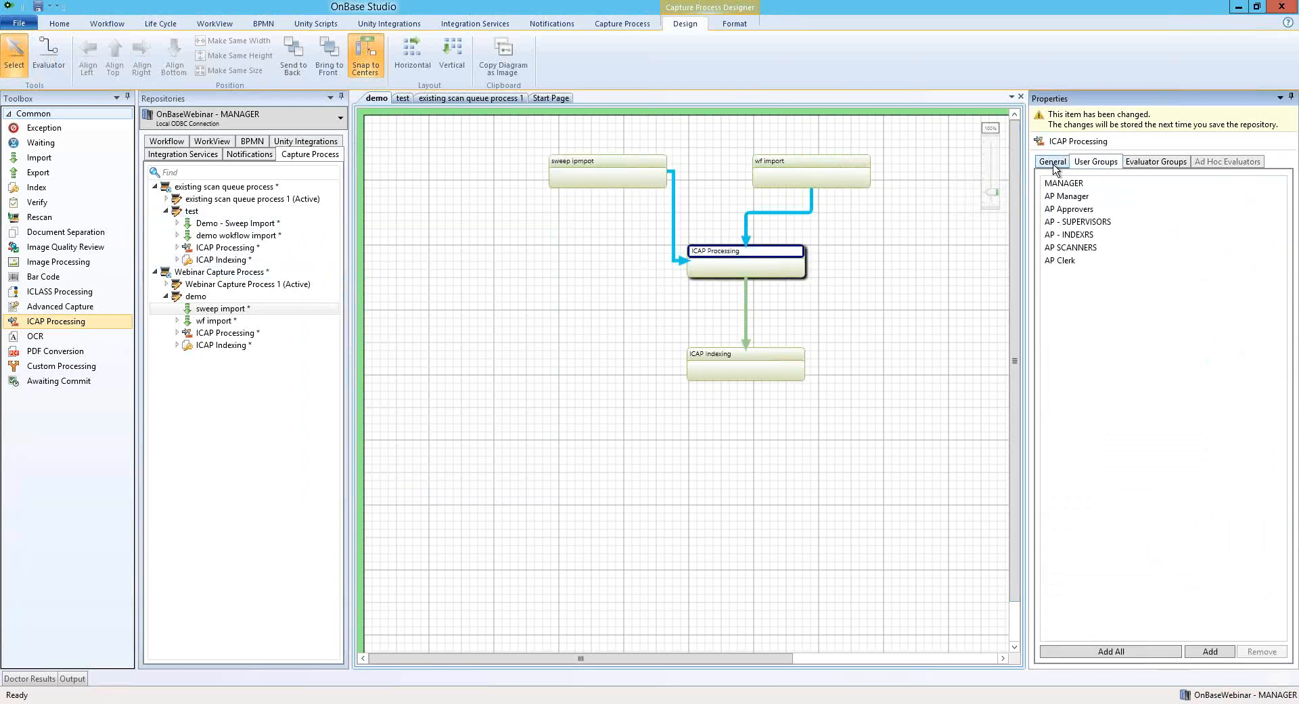
pyautogui.click(1053, 165)
# Remove the AP Clerk and AP SCANNERS user groups from the ICAP Indexing step.
pyautogui.click(744, 368)
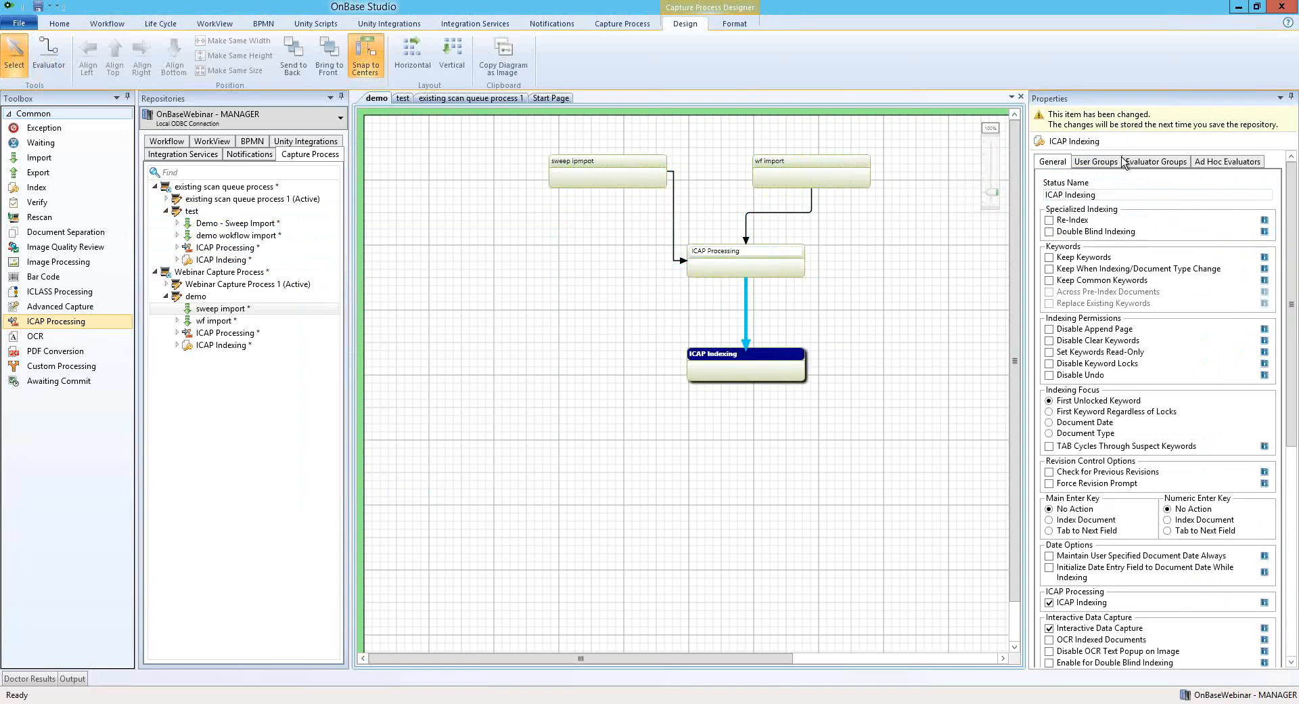
pyautogui.click(1097, 164)
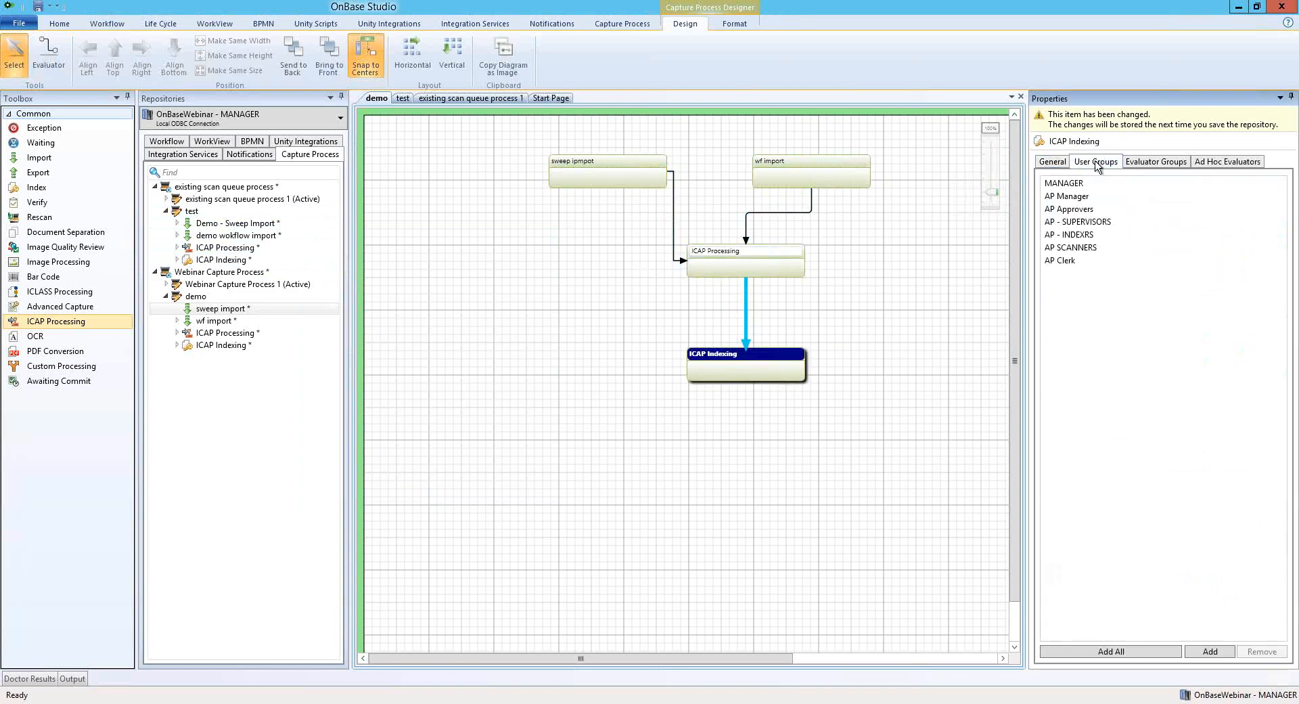
pyautogui.click(1067, 264)
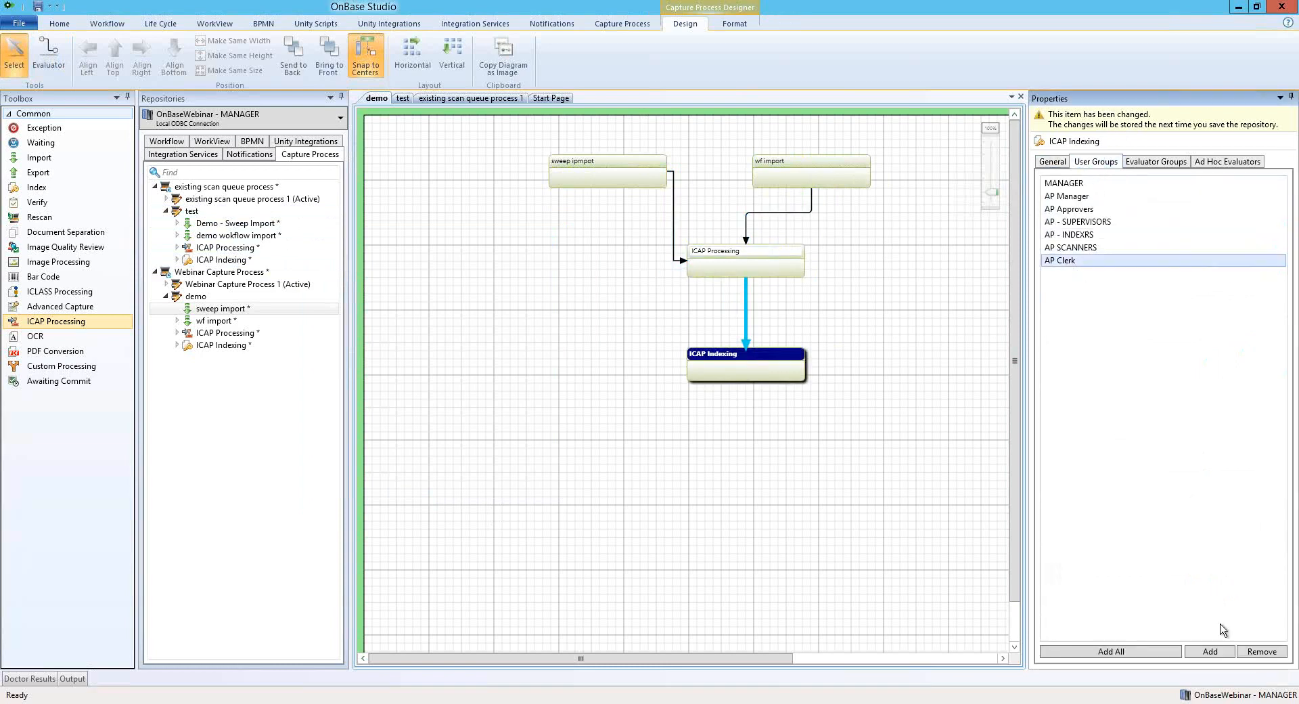
pyautogui.click(1261, 651)
pyautogui.click(1079, 248)
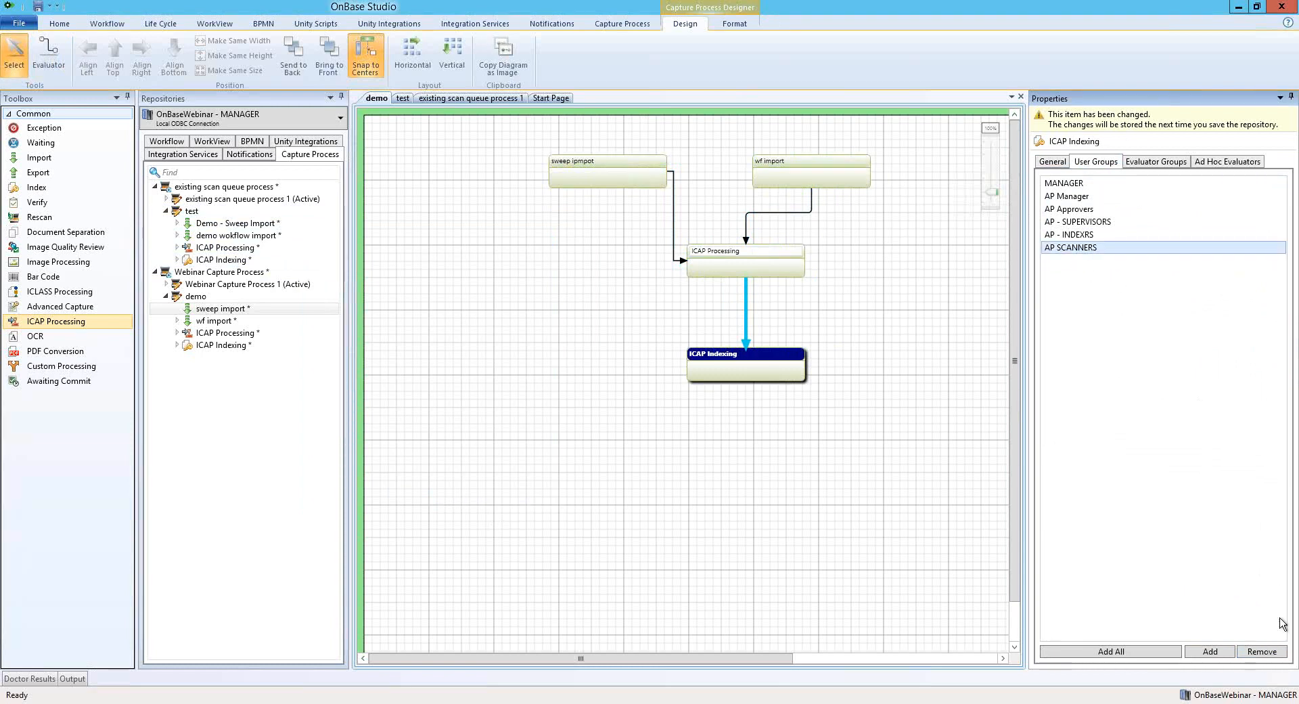
pyautogui.click(1263, 651)
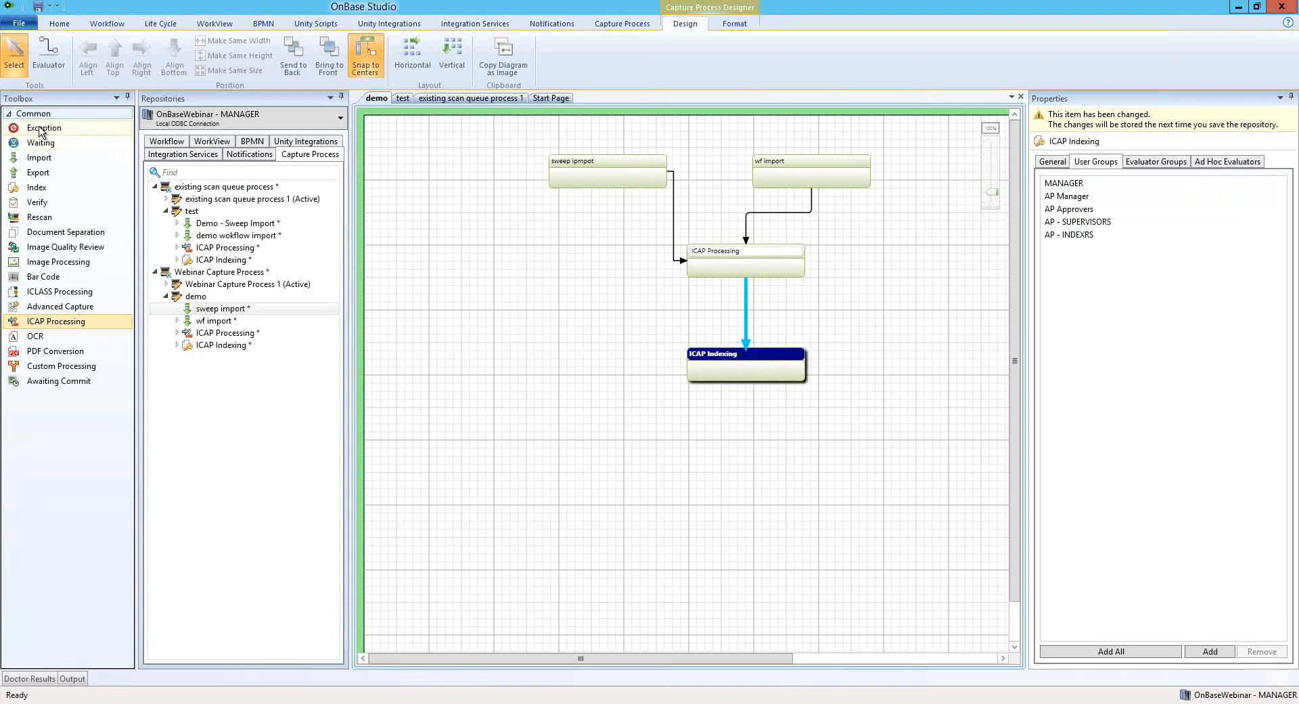
# Add an Exception step to the left of ICAP Indexing and connect ICAP Indexing to it with an ad hoc evaluator.
pyautogui.moveTo(39, 130); pyautogui.dragTo(494, 371)
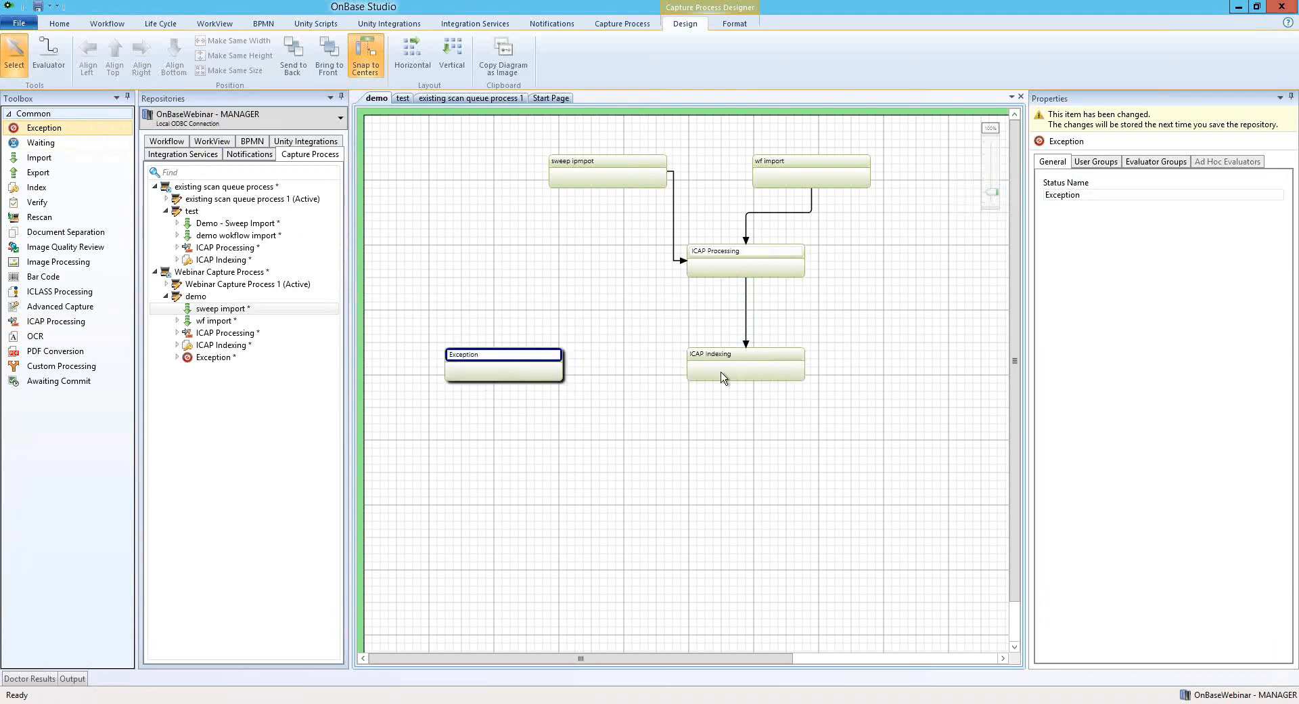
pyautogui.click(744, 377)
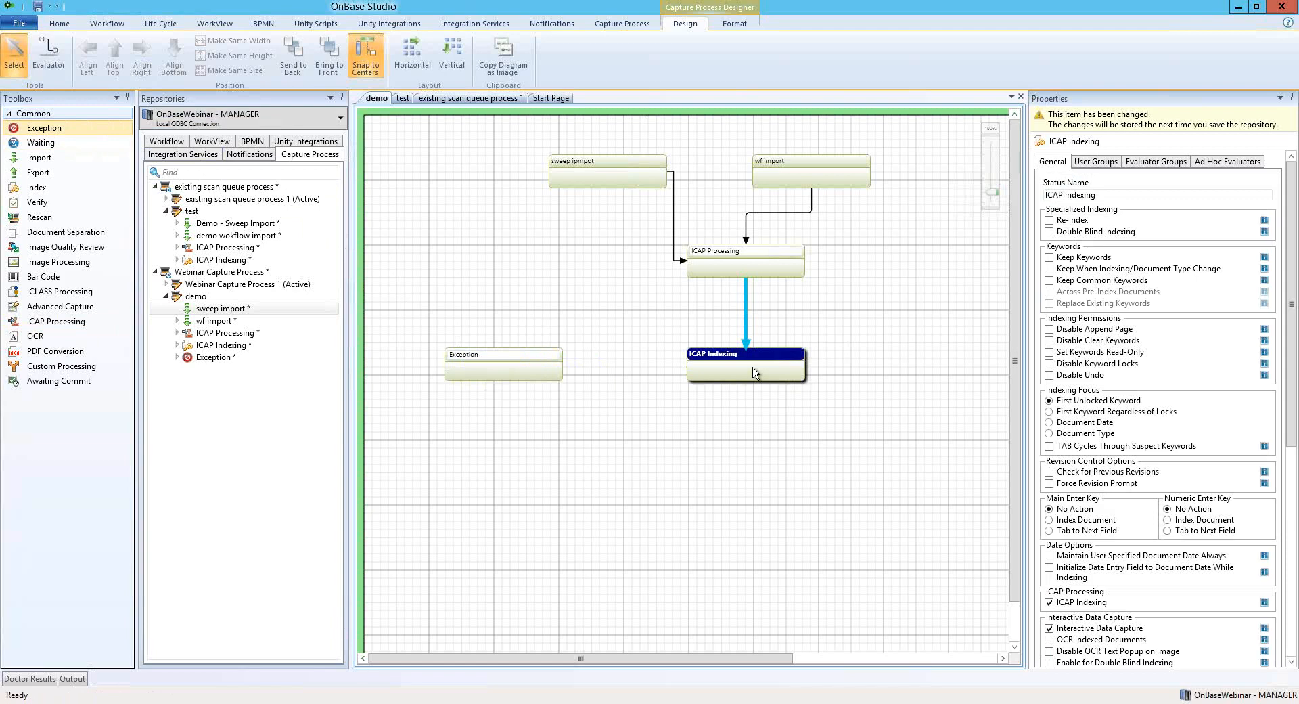
pyautogui.click(49, 56)
pyautogui.moveTo(715, 371); pyautogui.dragTo(562, 372)
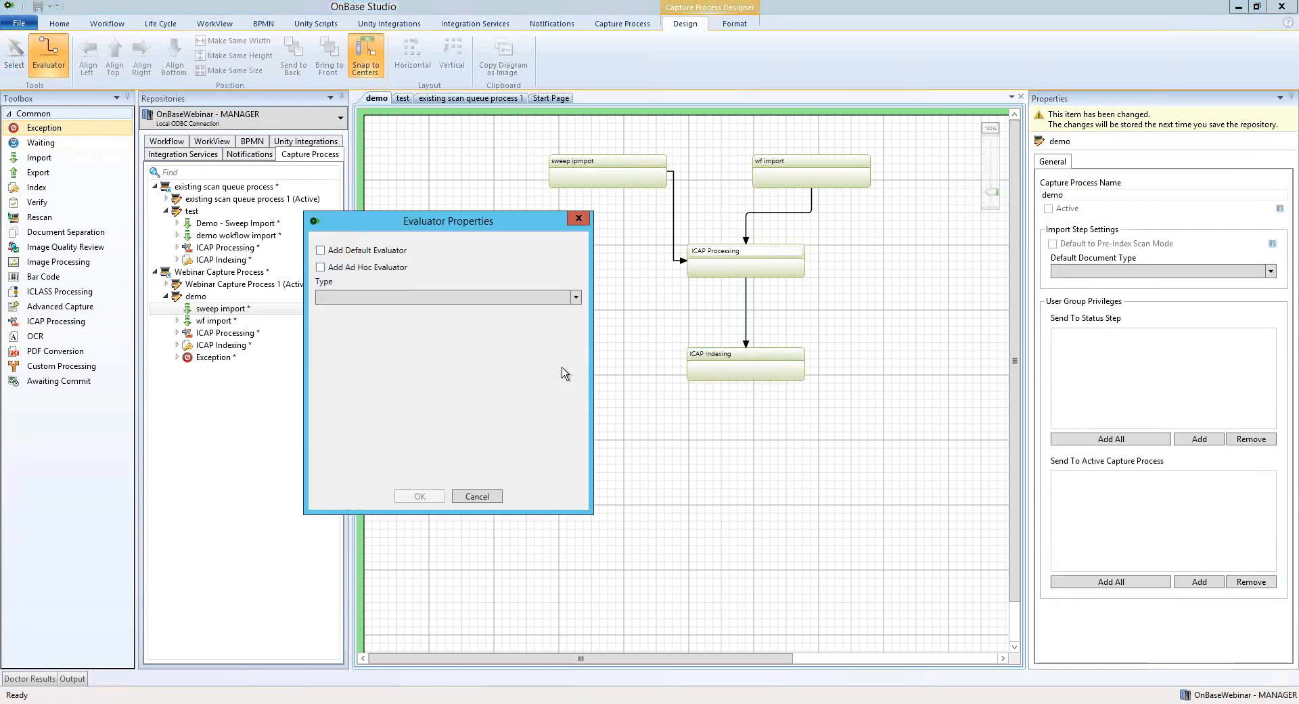
pyautogui.click(320, 267)
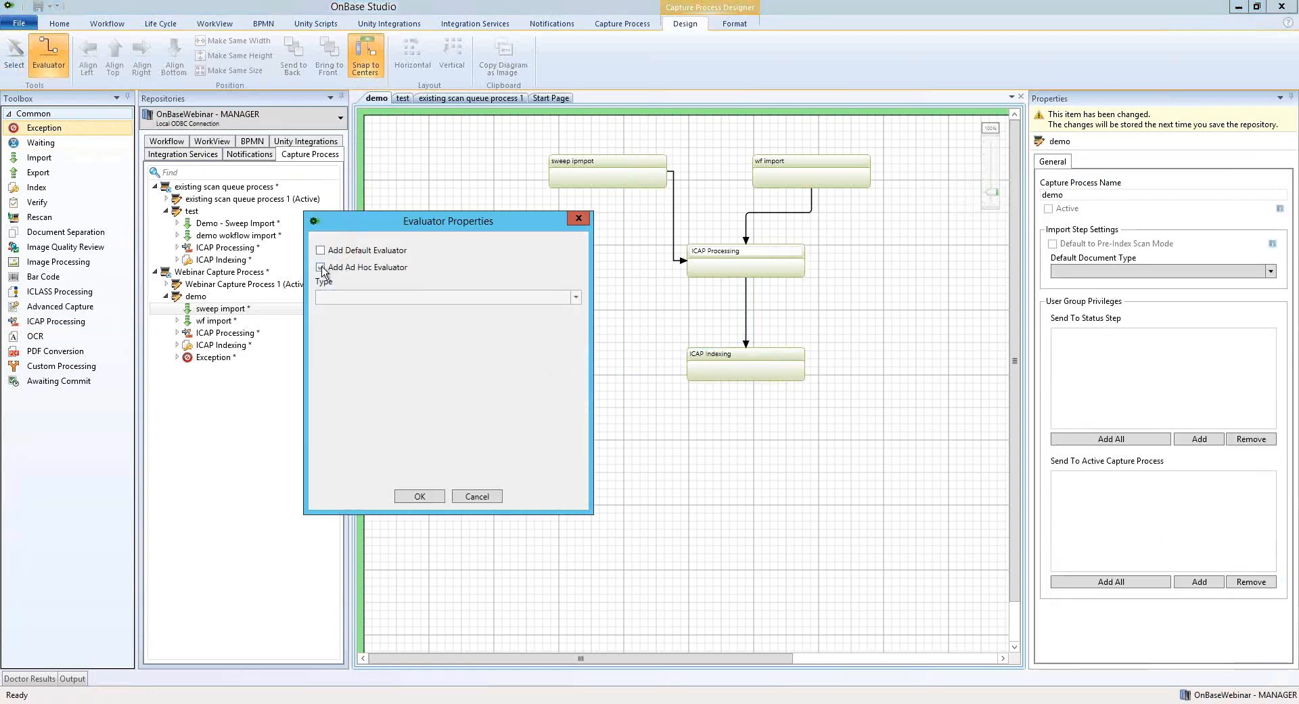
pyautogui.click(418, 497)
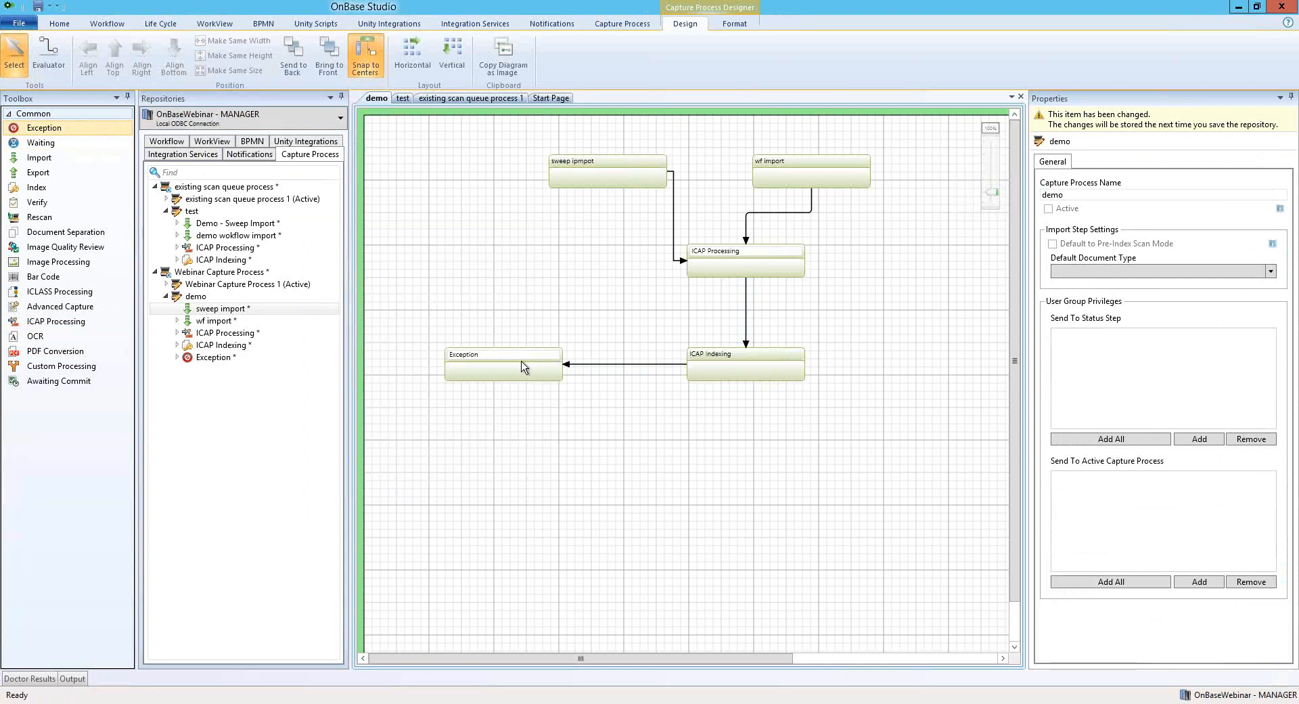
# Delete the connector between ICAP Indexing and Exception and recreate it by adding Exception as an ad hoc target of ICAP Indexing.
pyautogui.click(628, 366)
pyautogui.press('Delete')
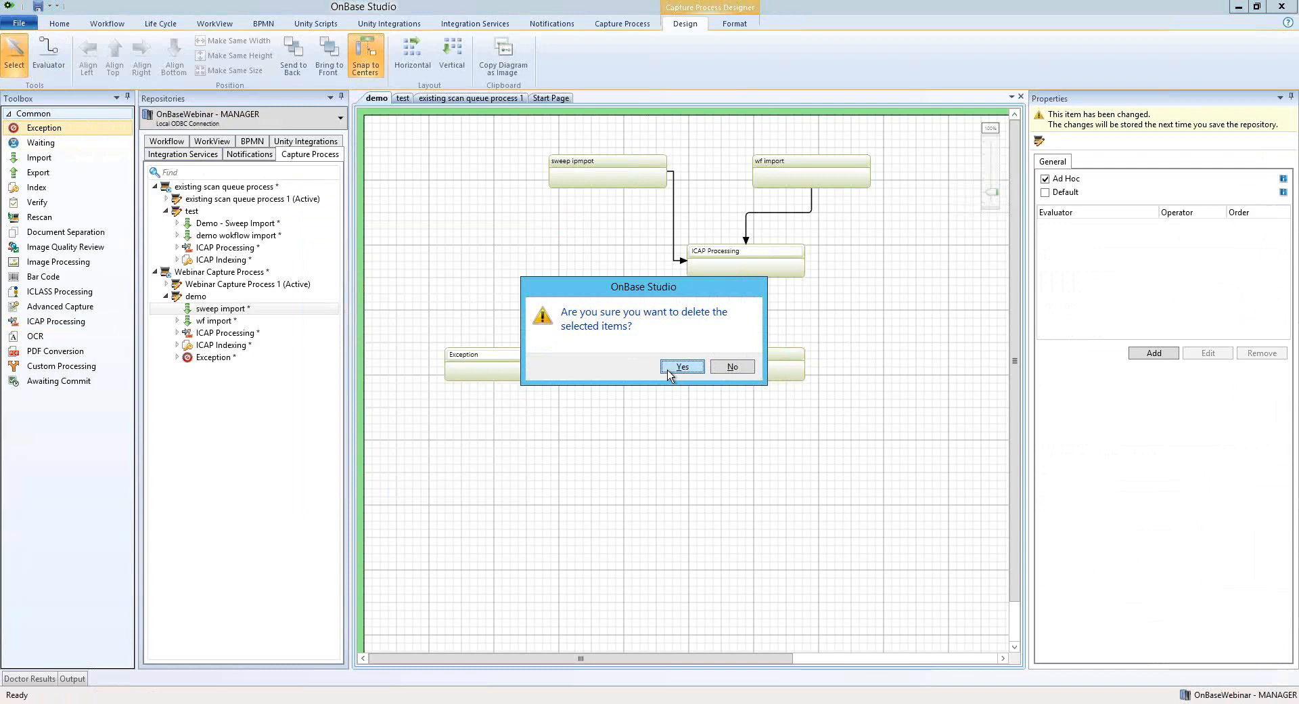
pyautogui.click(668, 371)
pyautogui.click(733, 370)
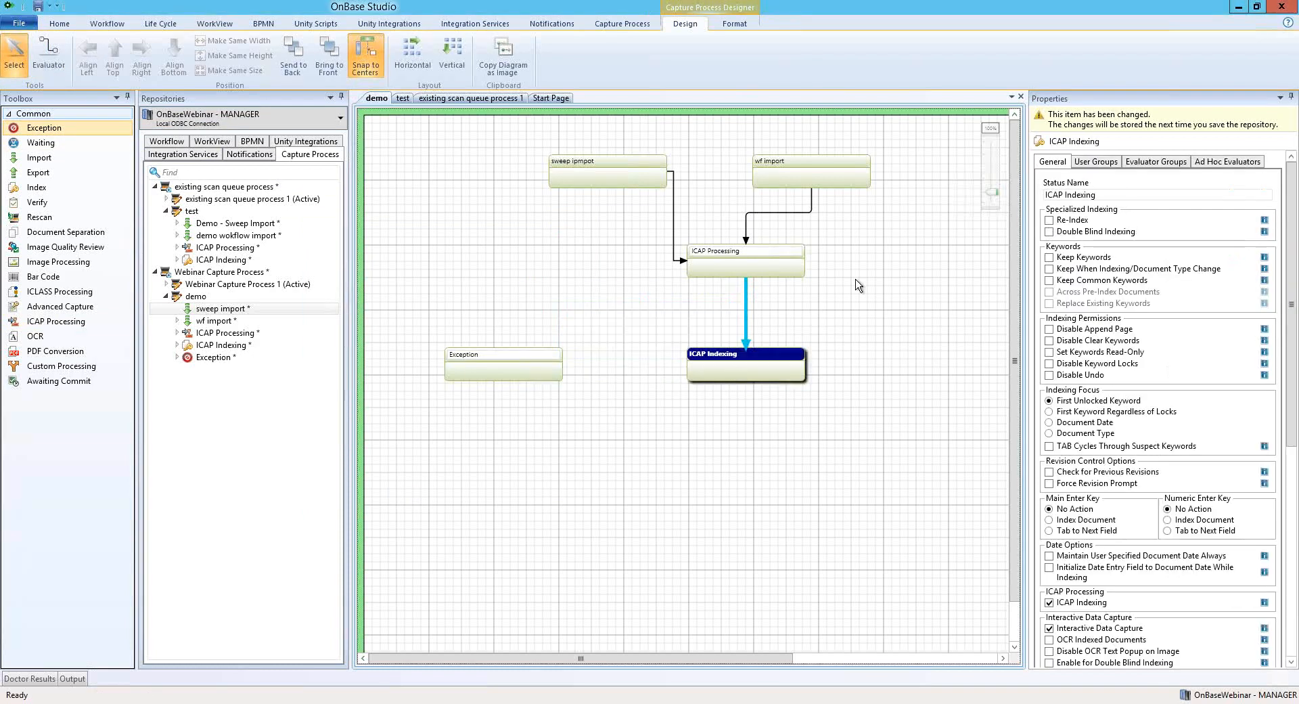
pyautogui.click(1212, 164)
pyautogui.click(1226, 202)
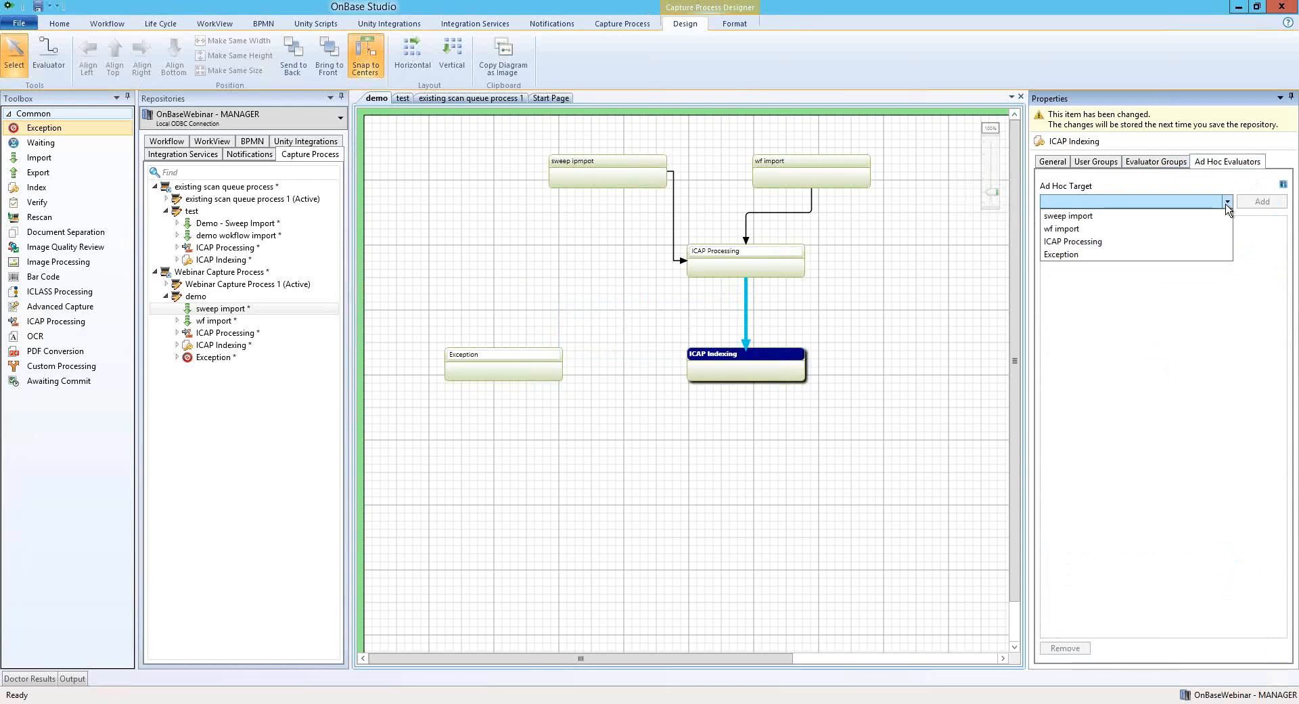
pyautogui.click(1066, 255)
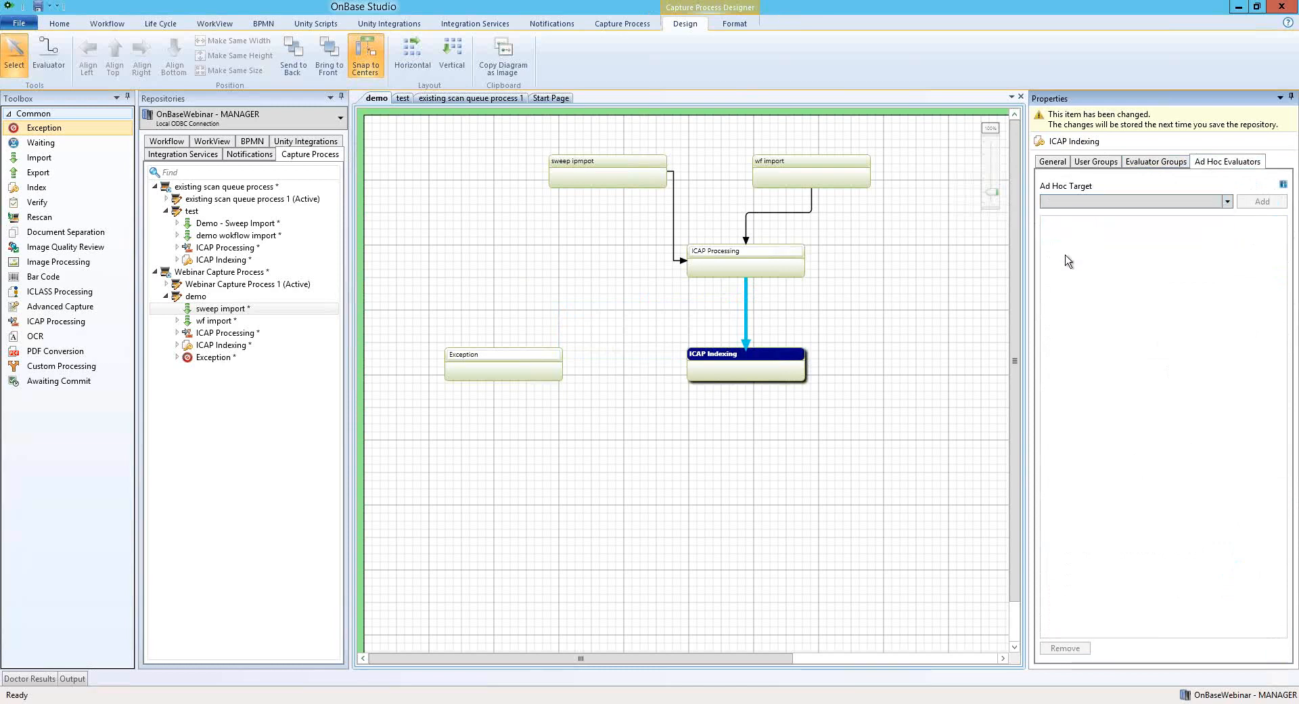
pyautogui.click(1263, 201)
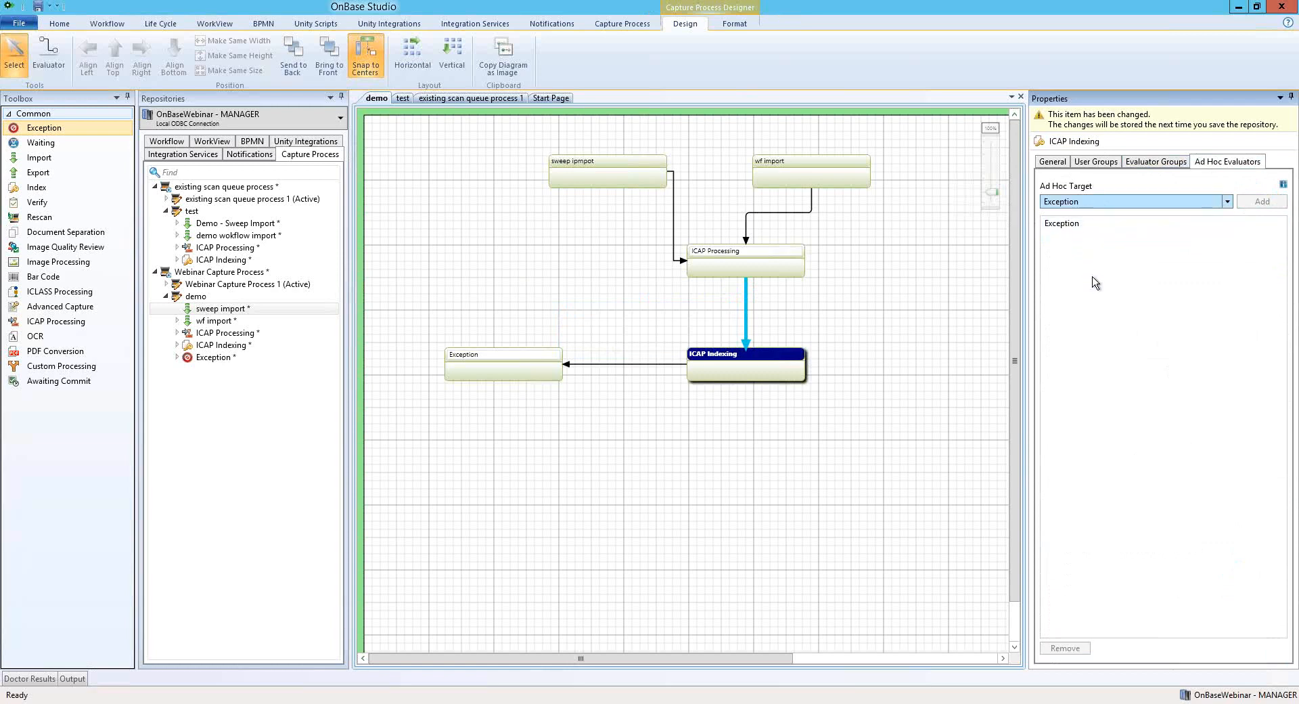
# Remove the AP - INDEXRS, AP SCANNERS and AP Clerk user groups from the Exception step.
pyautogui.click(490, 373)
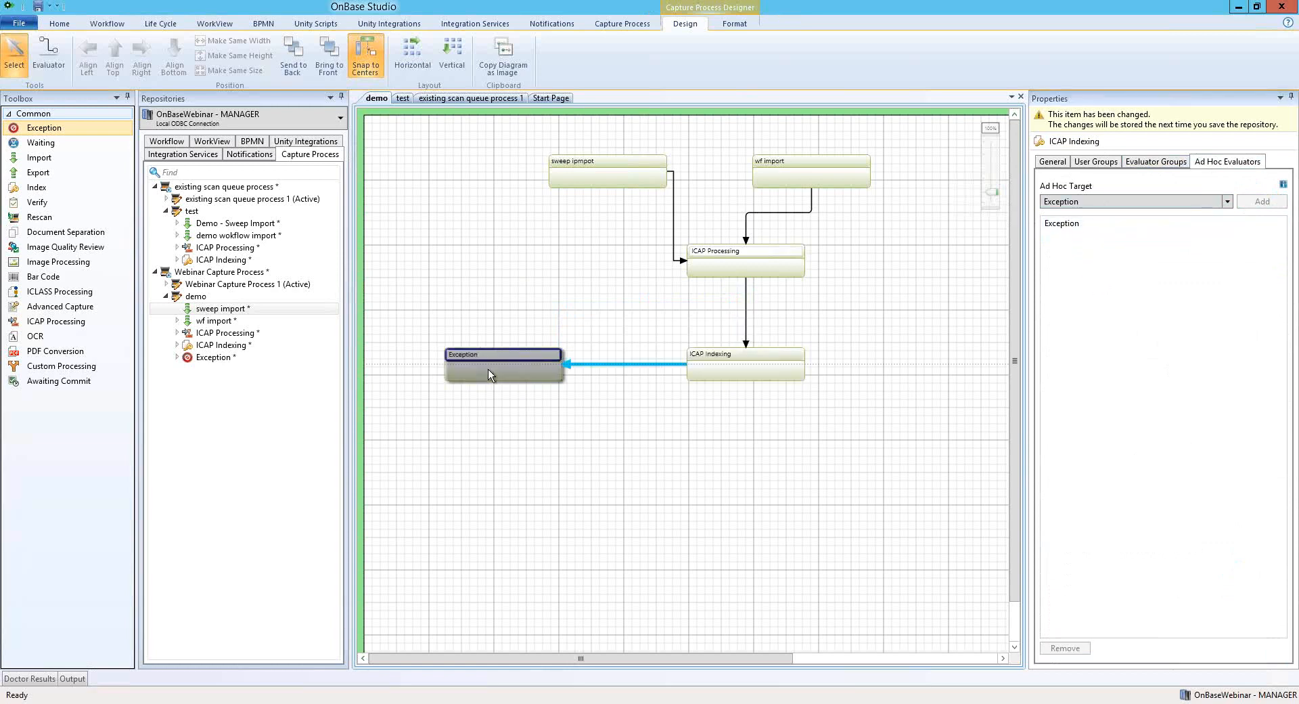
pyautogui.click(1110, 166)
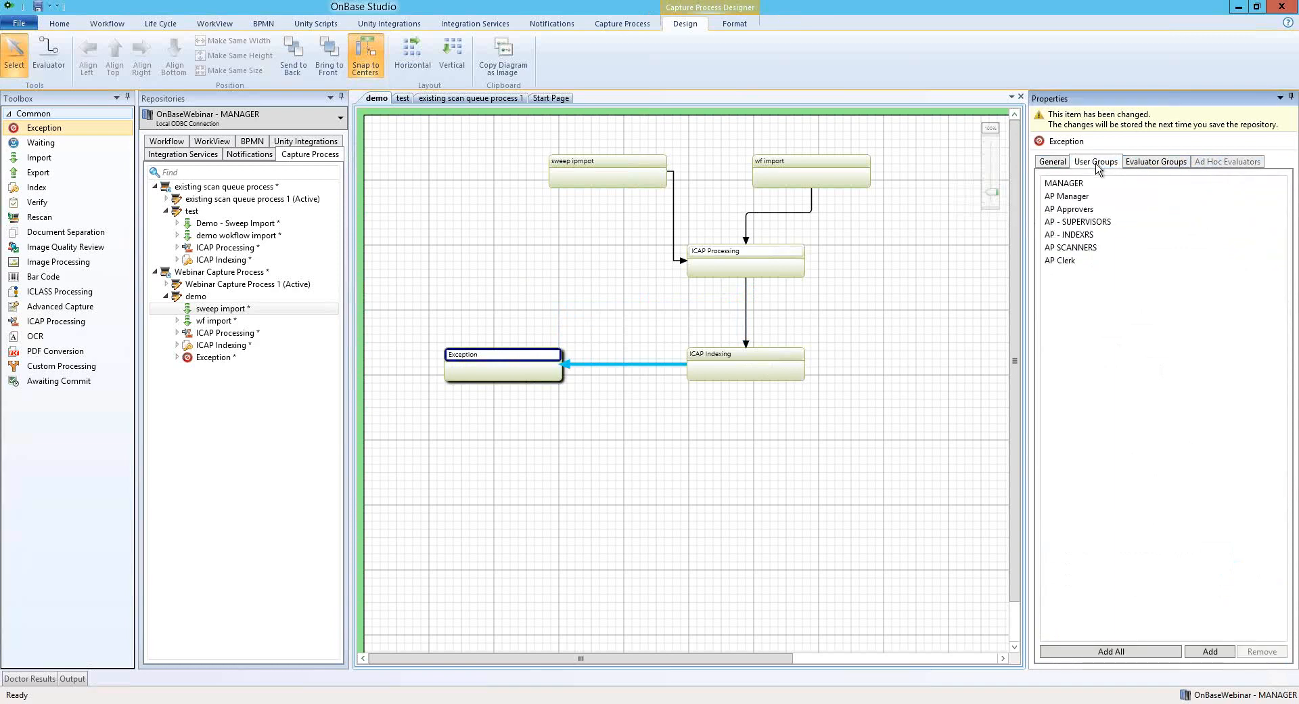
pyautogui.click(1079, 235)
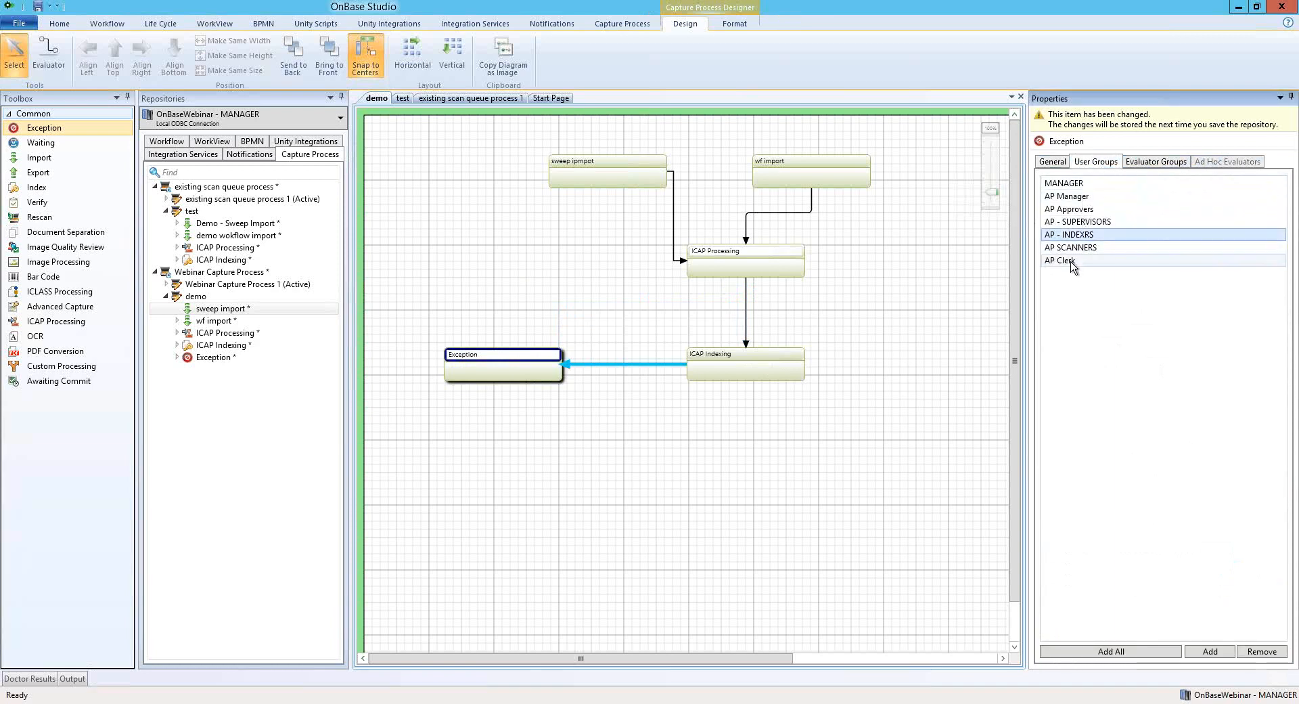
pyautogui.keyDown('shift'); pyautogui.click(1070, 261); pyautogui.keyUp('shift')
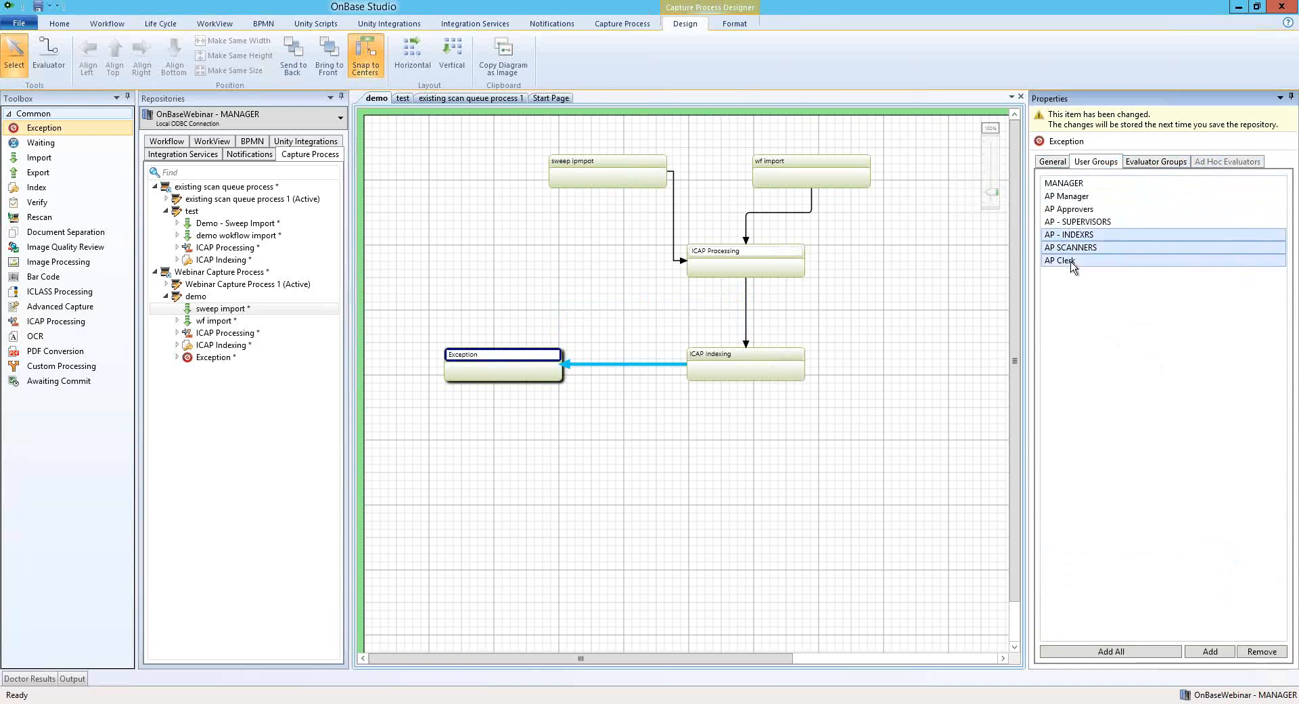
pyautogui.click(1259, 651)
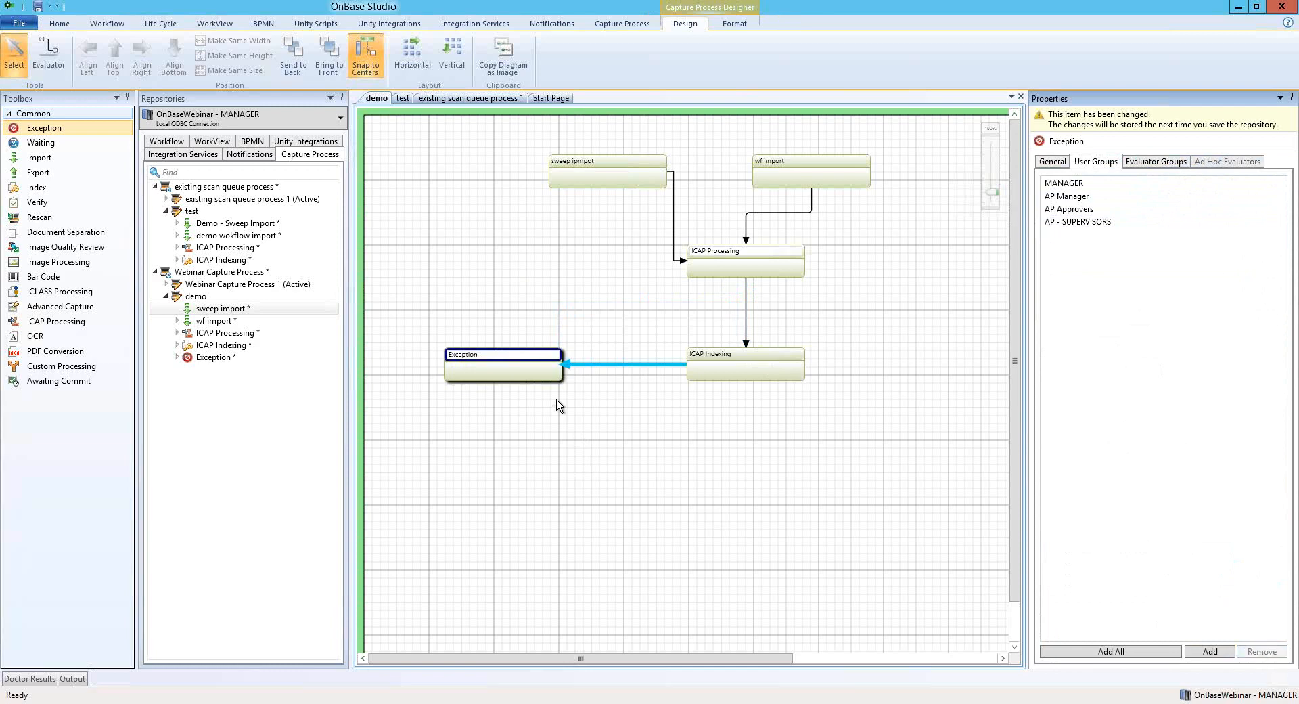
pyautogui.click(509, 416)
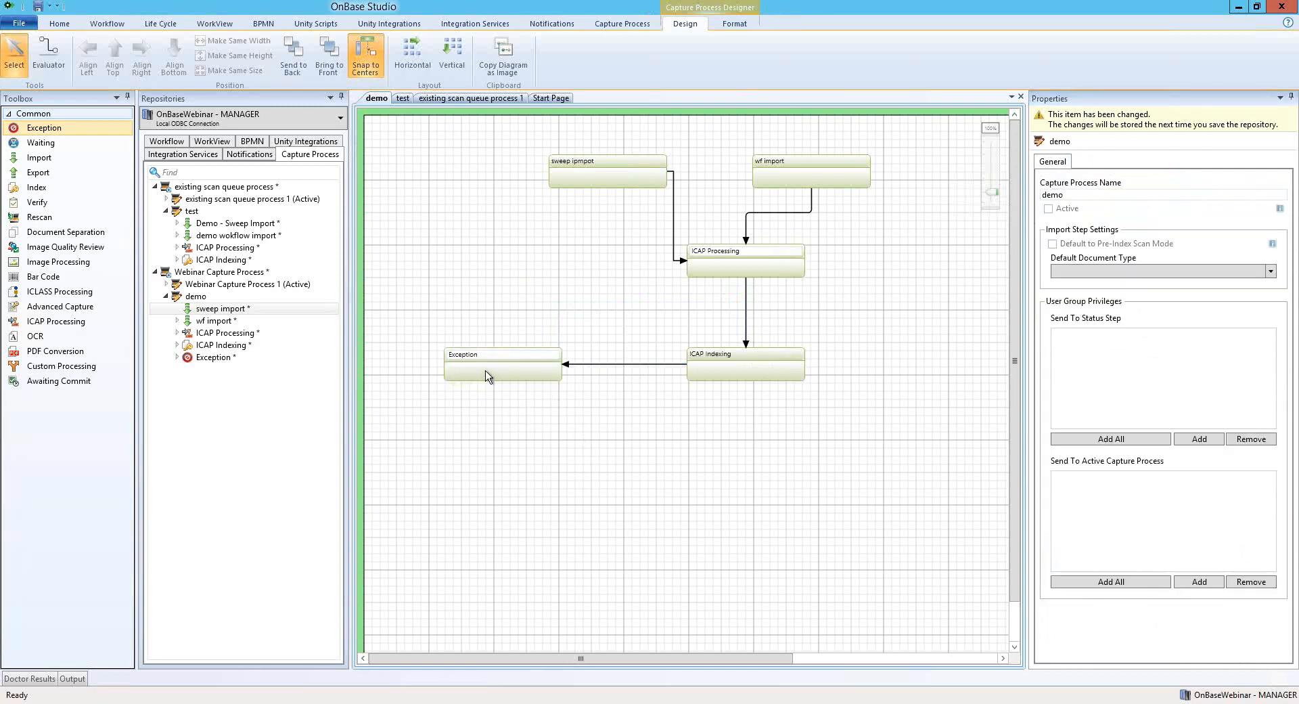
pyautogui.click(485, 371)
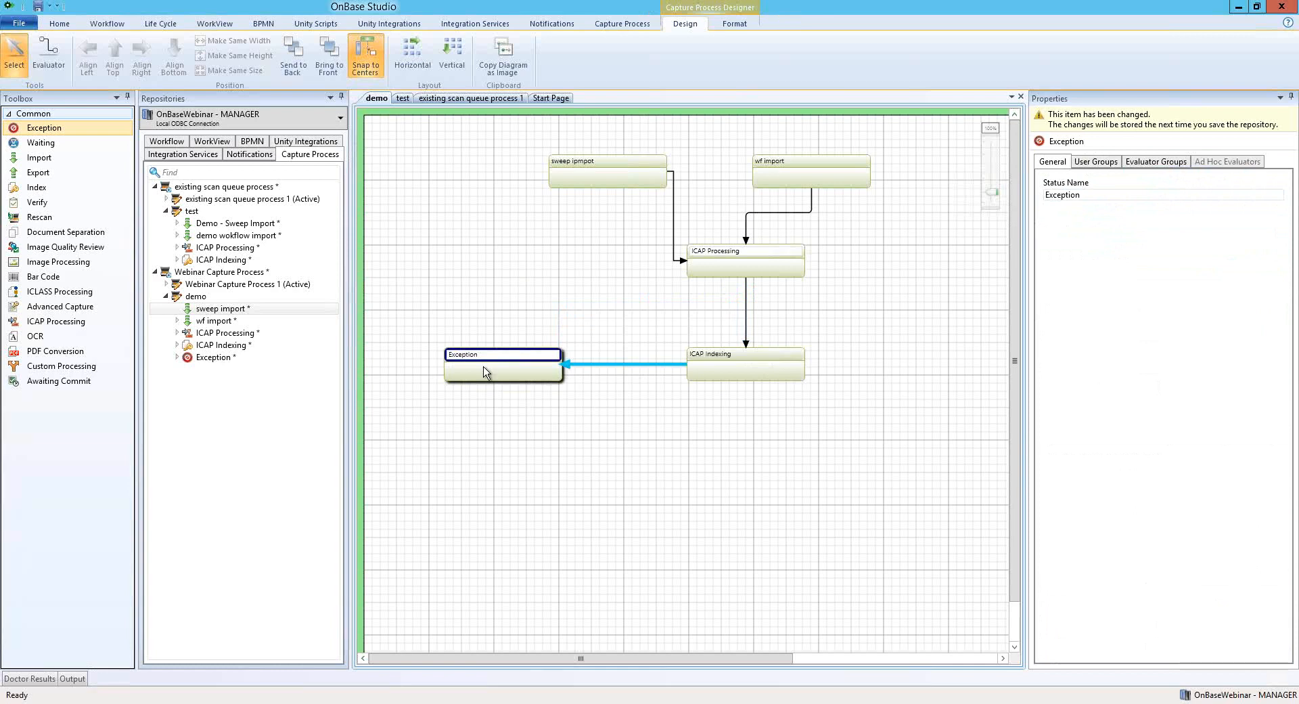
# Add a Rescan step to the right of ICAP Indexing and connect ICAP Indexing to it with an ad hoc evaluator.
pyautogui.click(725, 366)
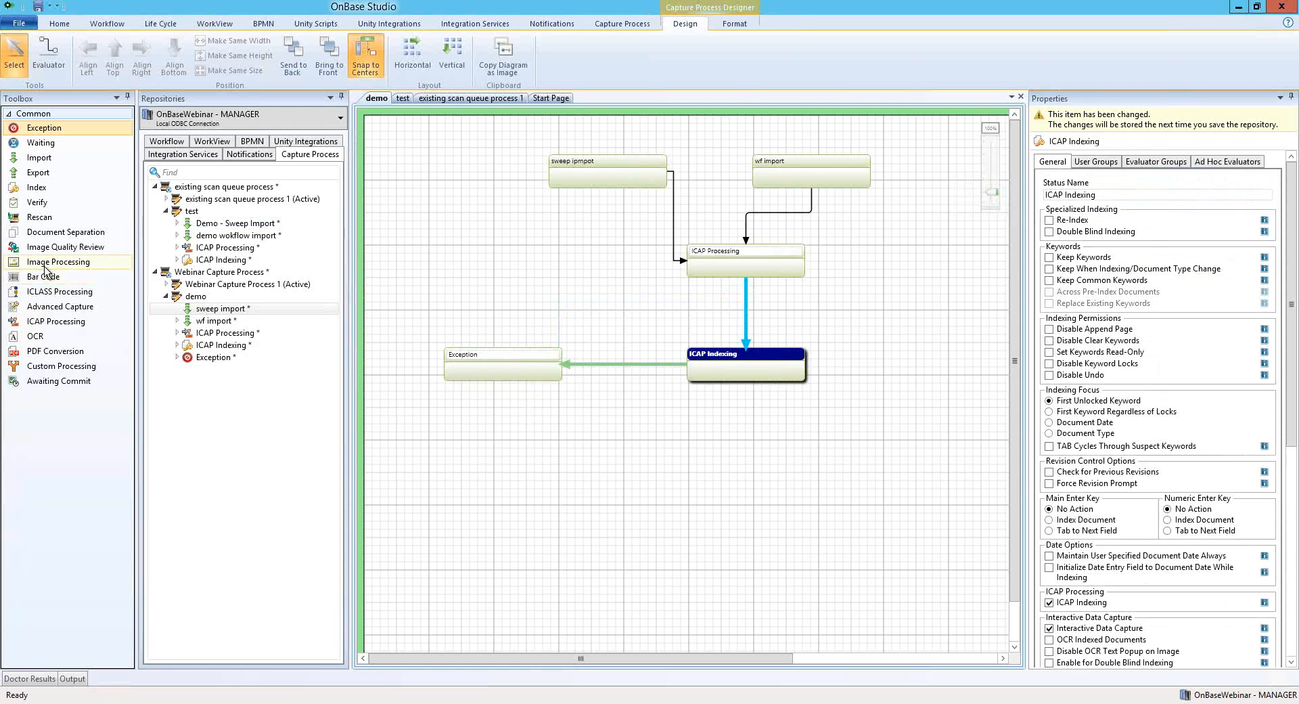
pyautogui.click(38, 217)
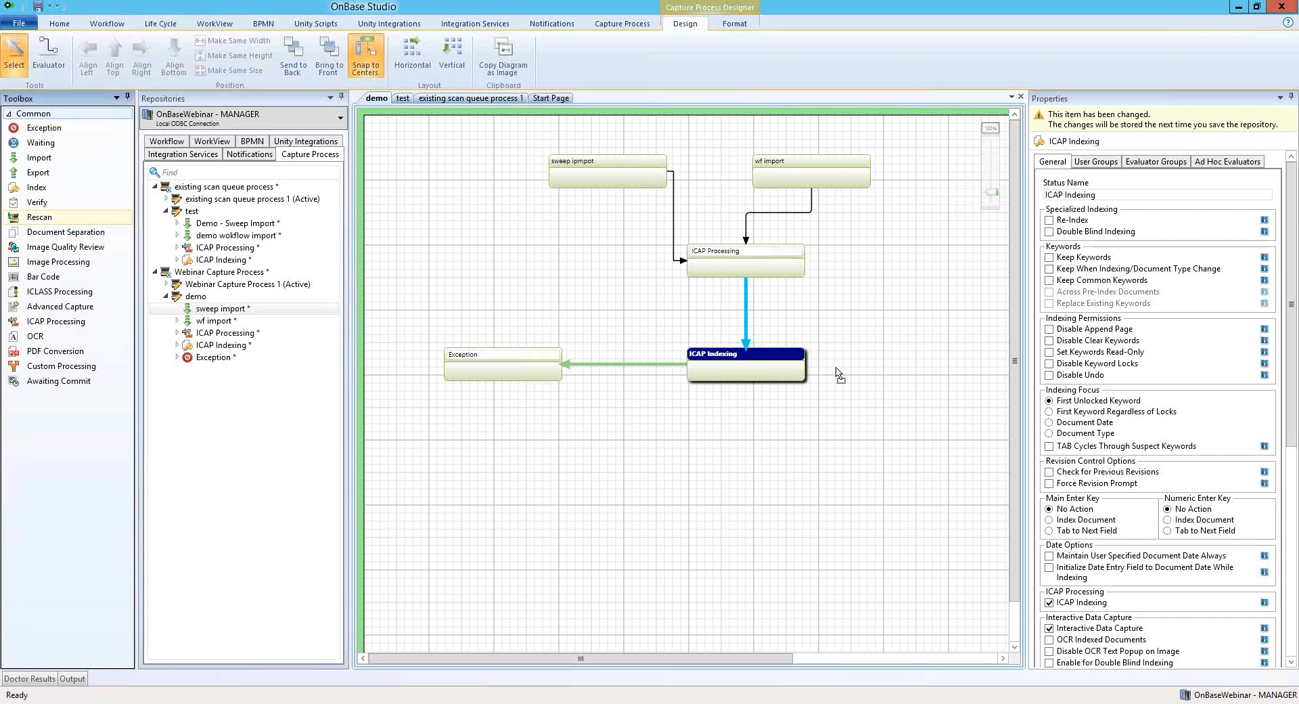
pyautogui.click(898, 356)
pyautogui.moveTo(923, 363); pyautogui.dragTo(894, 356)
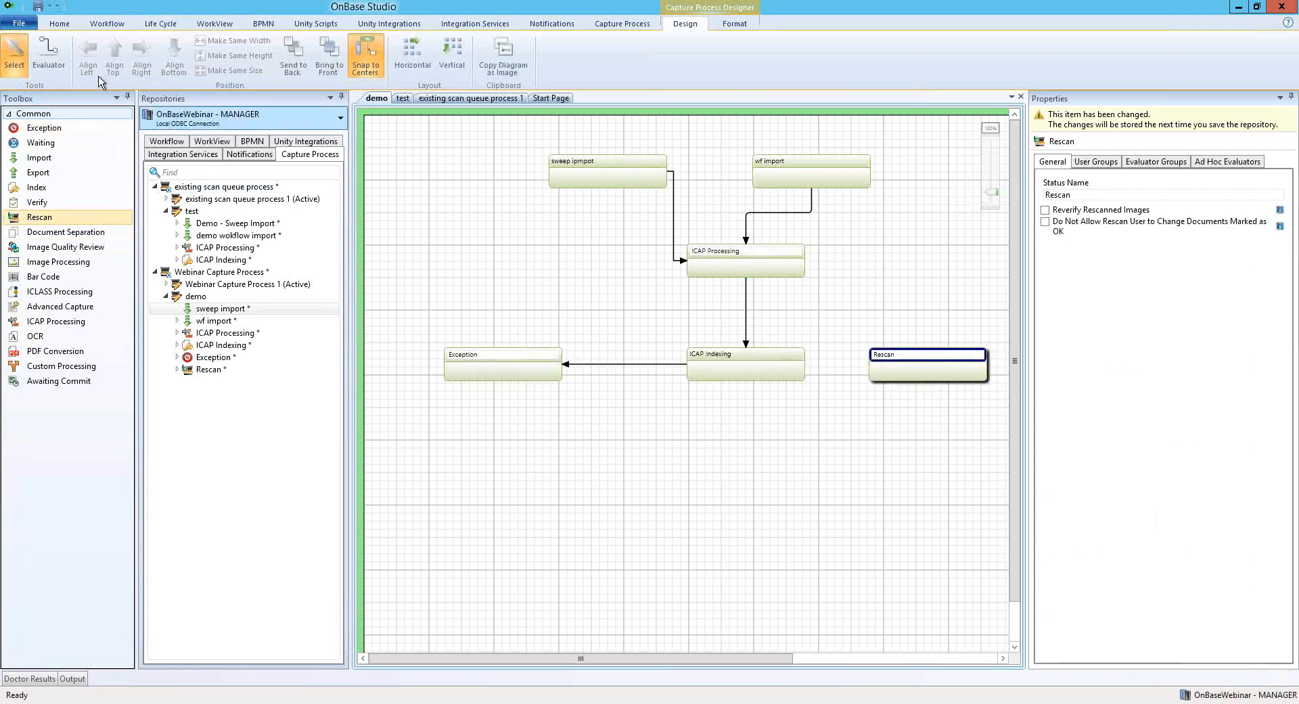
pyautogui.click(50, 54)
pyautogui.moveTo(754, 370); pyautogui.dragTo(906, 370)
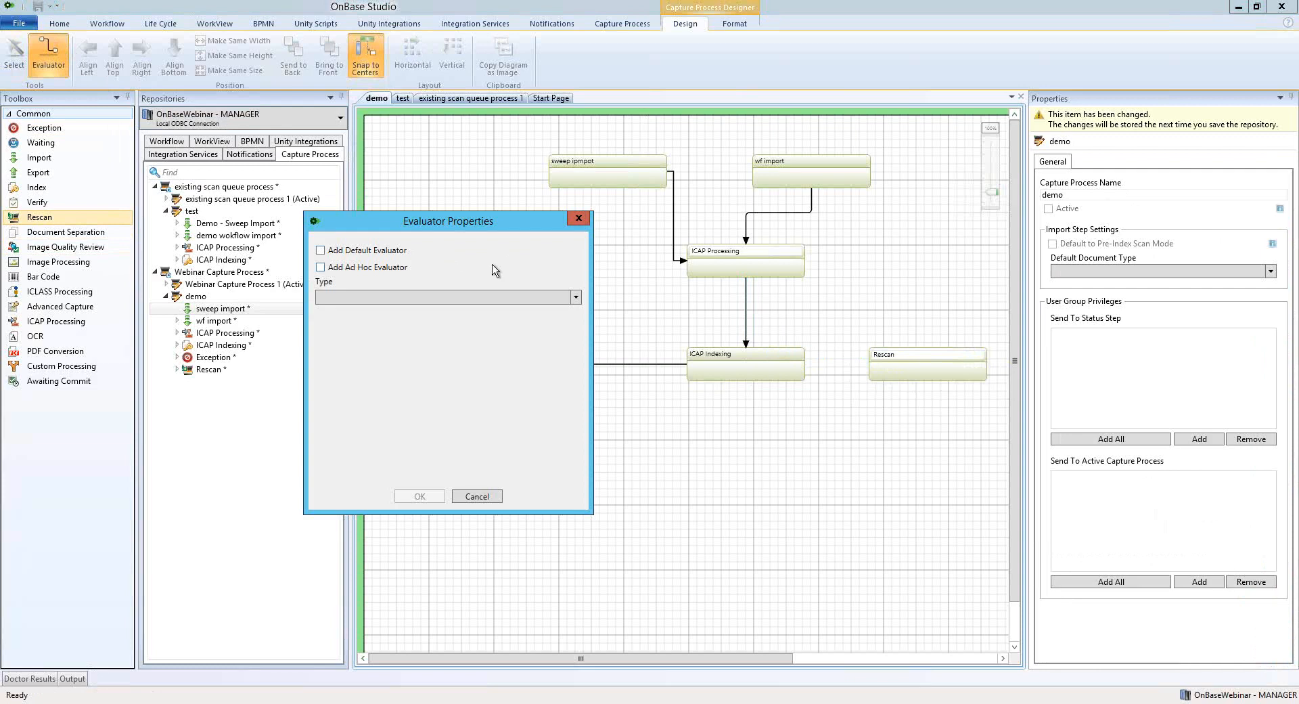
pyautogui.click(362, 265)
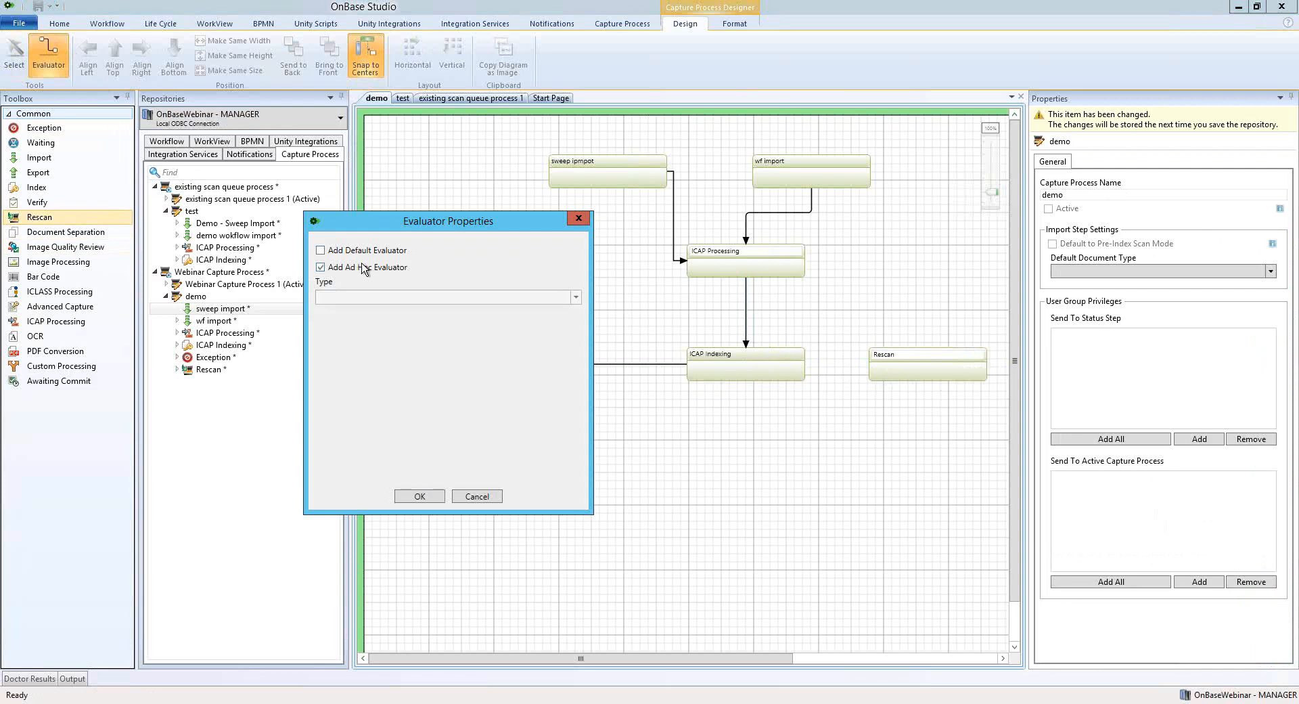
pyautogui.click(421, 496)
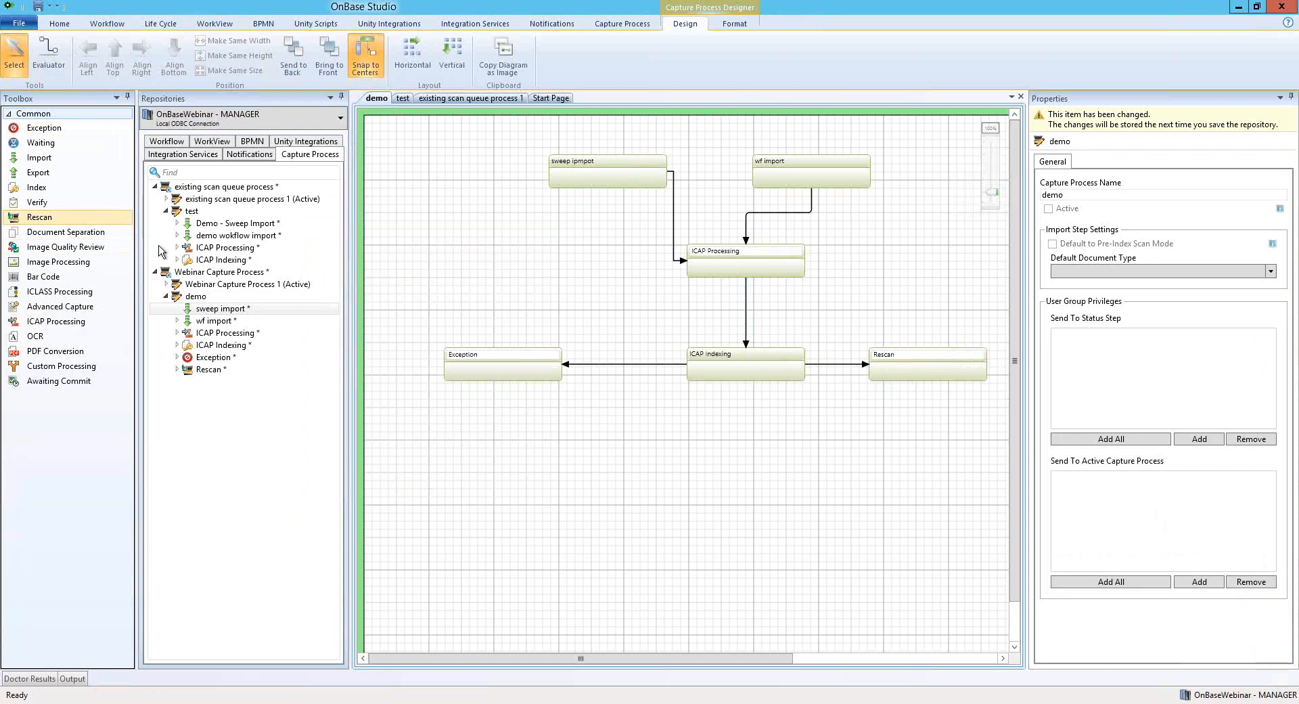
# Add a Document Separation step below ICAP Indexing and connect ICAP Indexing to it with a Document Status evaluator set to Indexed.
pyautogui.click(65, 250)
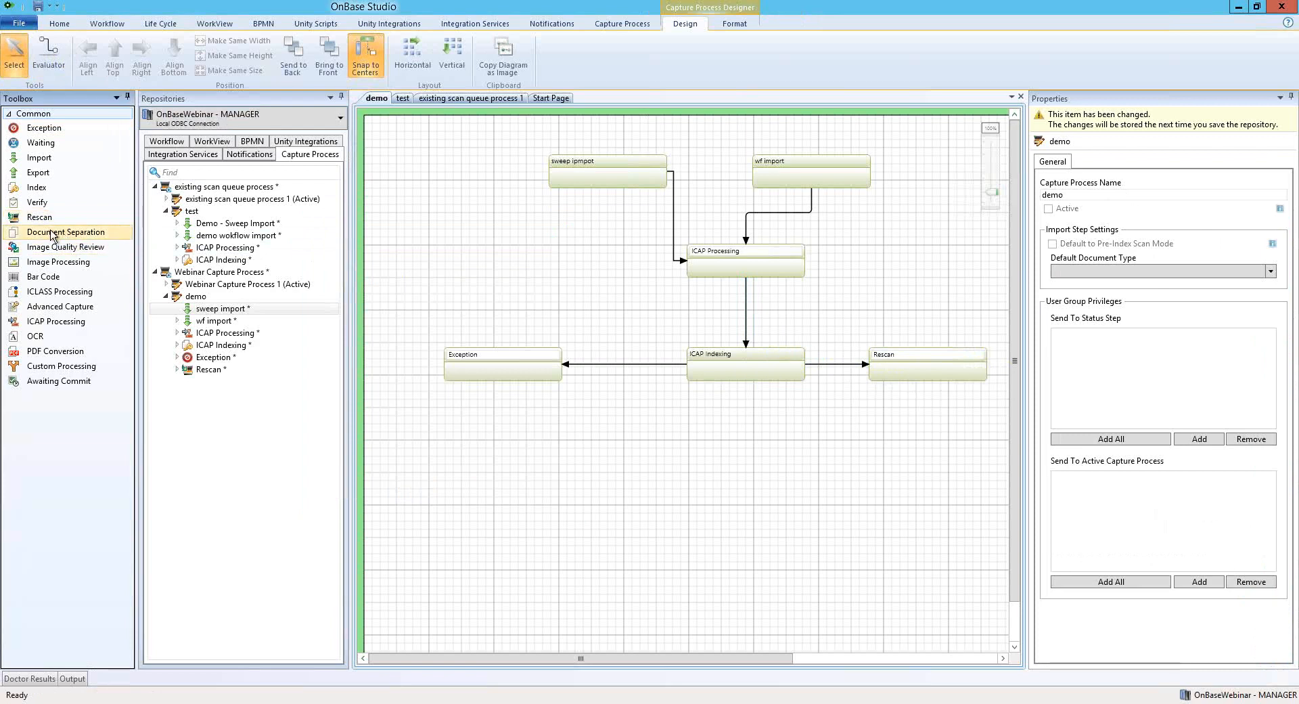
pyautogui.moveTo(52, 235); pyautogui.dragTo(731, 458)
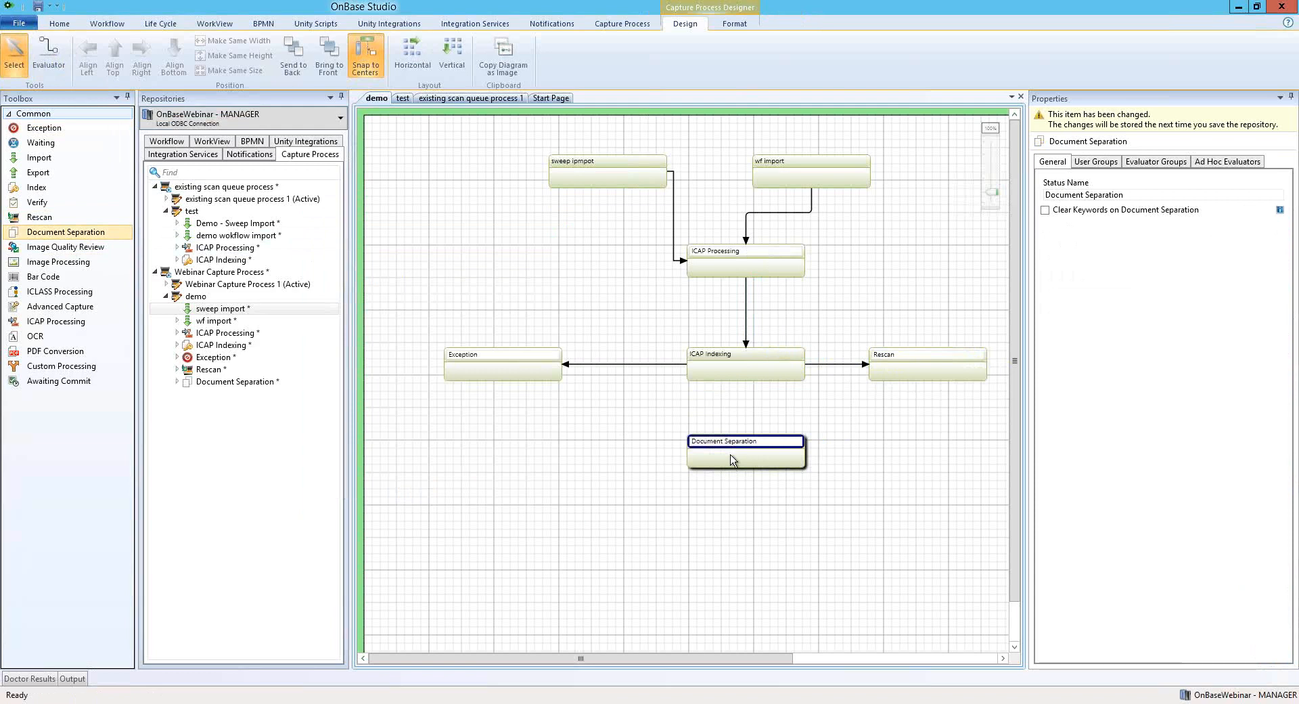
pyautogui.click(728, 370)
pyautogui.click(49, 54)
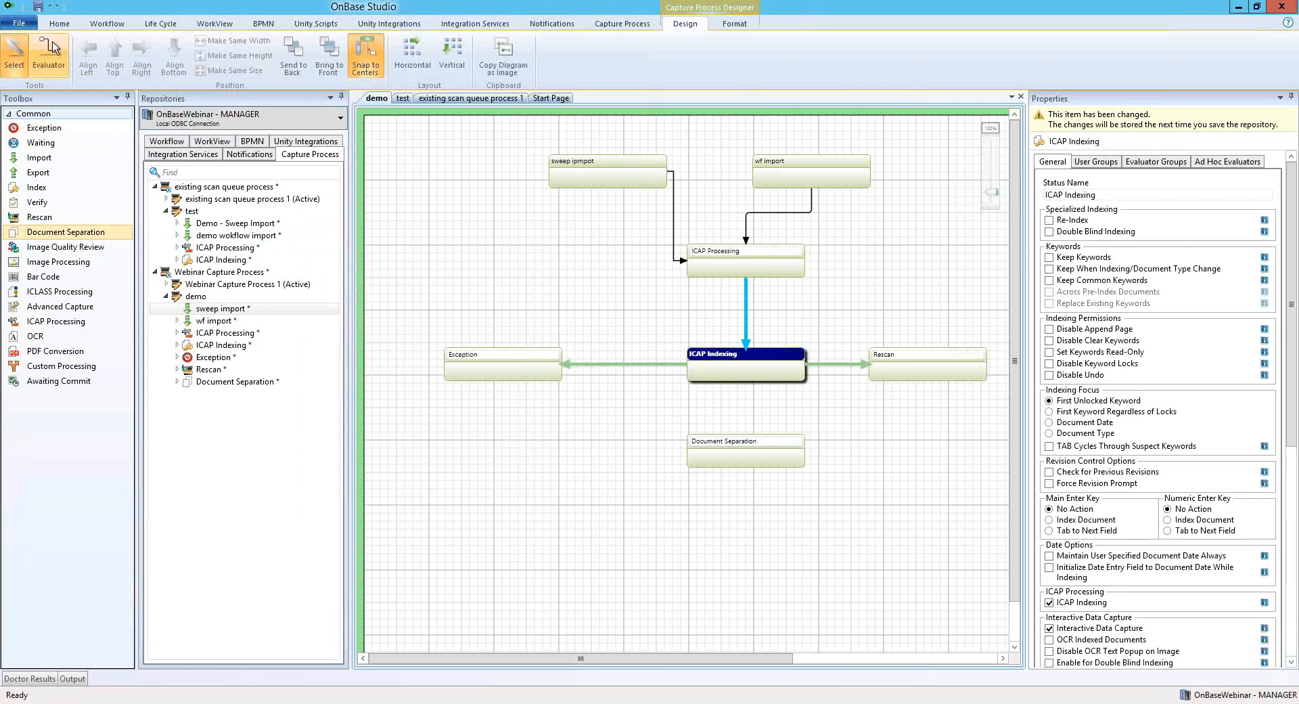
pyautogui.moveTo(744, 378); pyautogui.dragTo(744, 446)
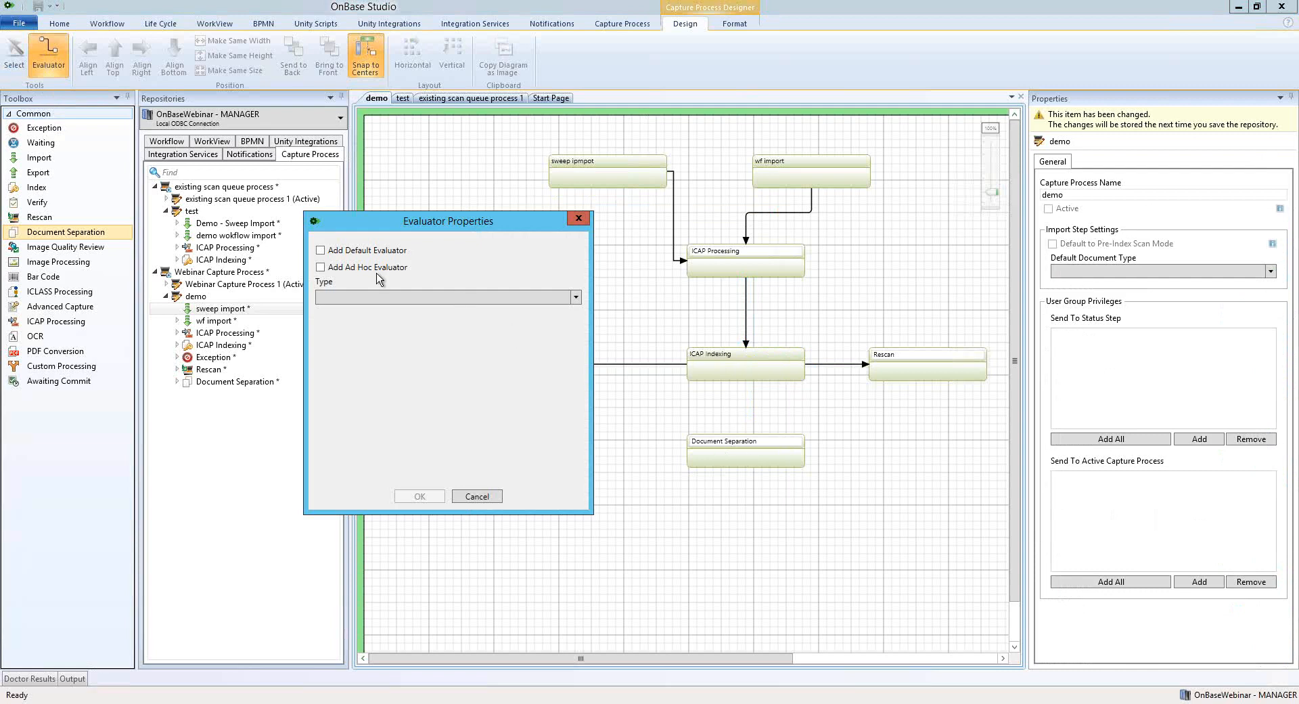
pyautogui.click(576, 298)
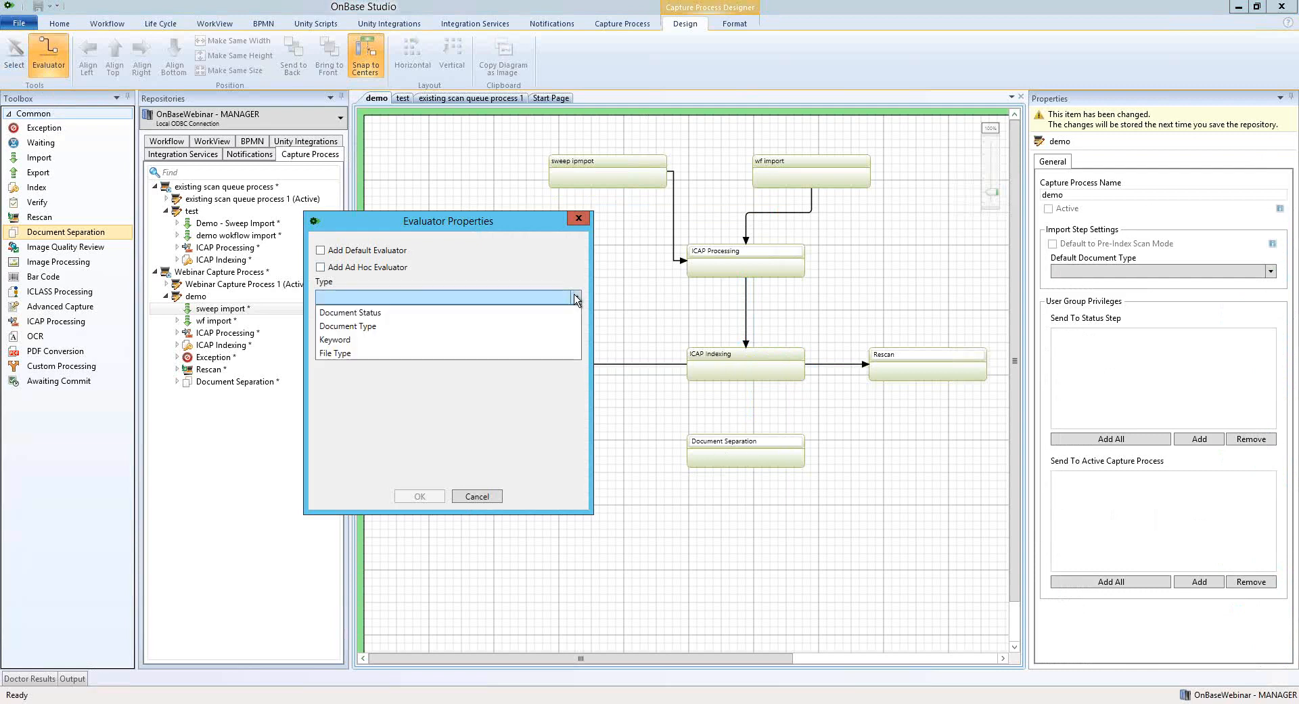
pyautogui.click(355, 314)
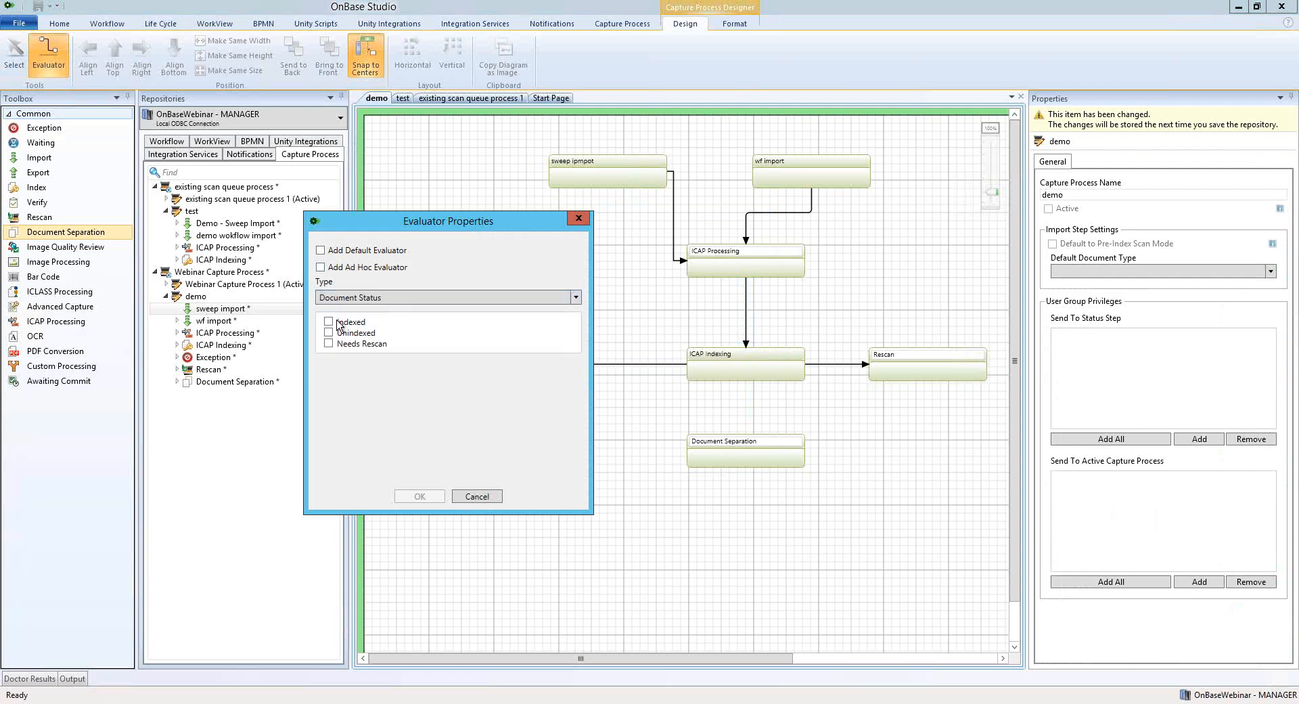
pyautogui.click(328, 322)
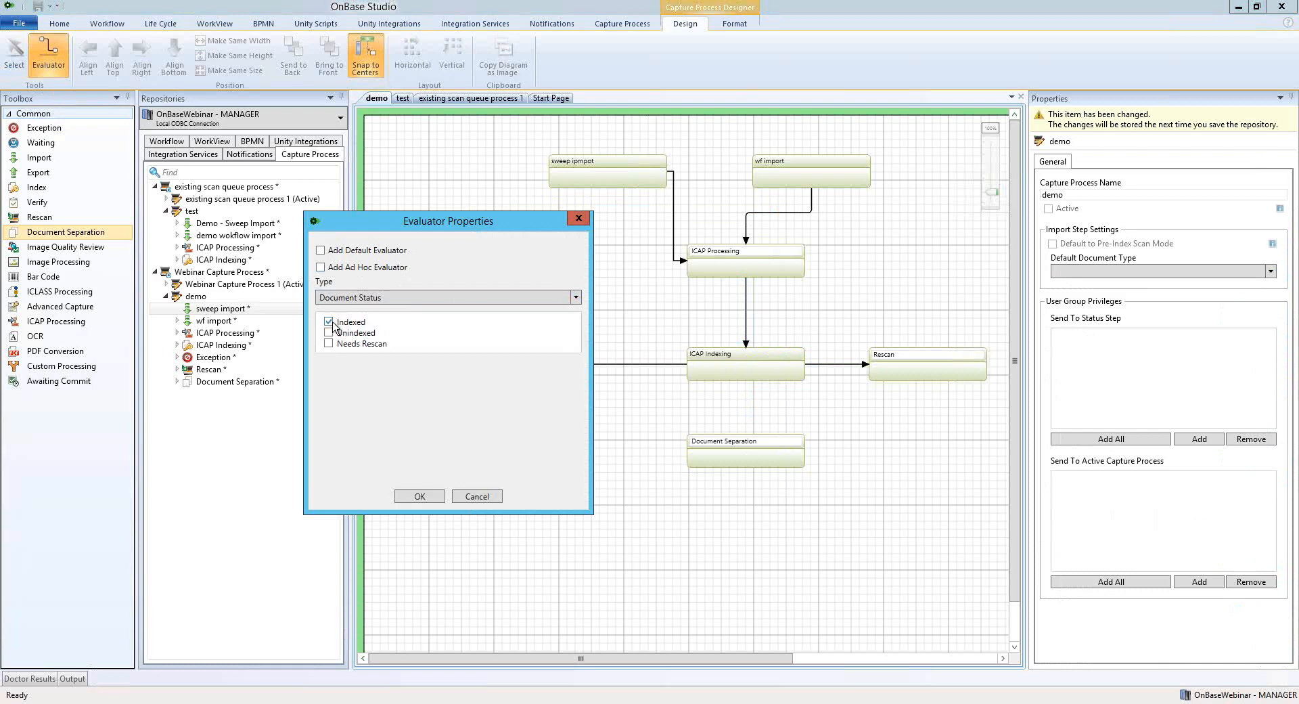
pyautogui.click(432, 498)
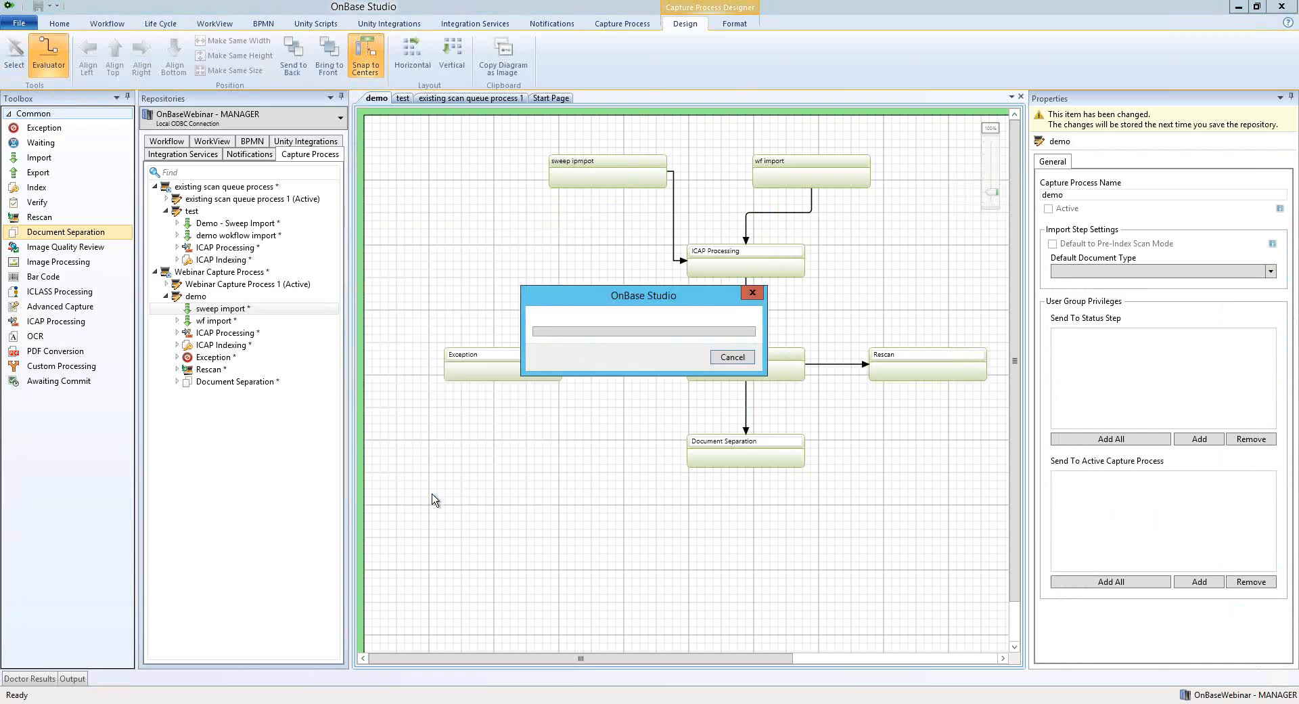
# Remove the AP - INDEXRS and AP SCANNERS user groups from the Document Separation step.
pyautogui.click(749, 465)
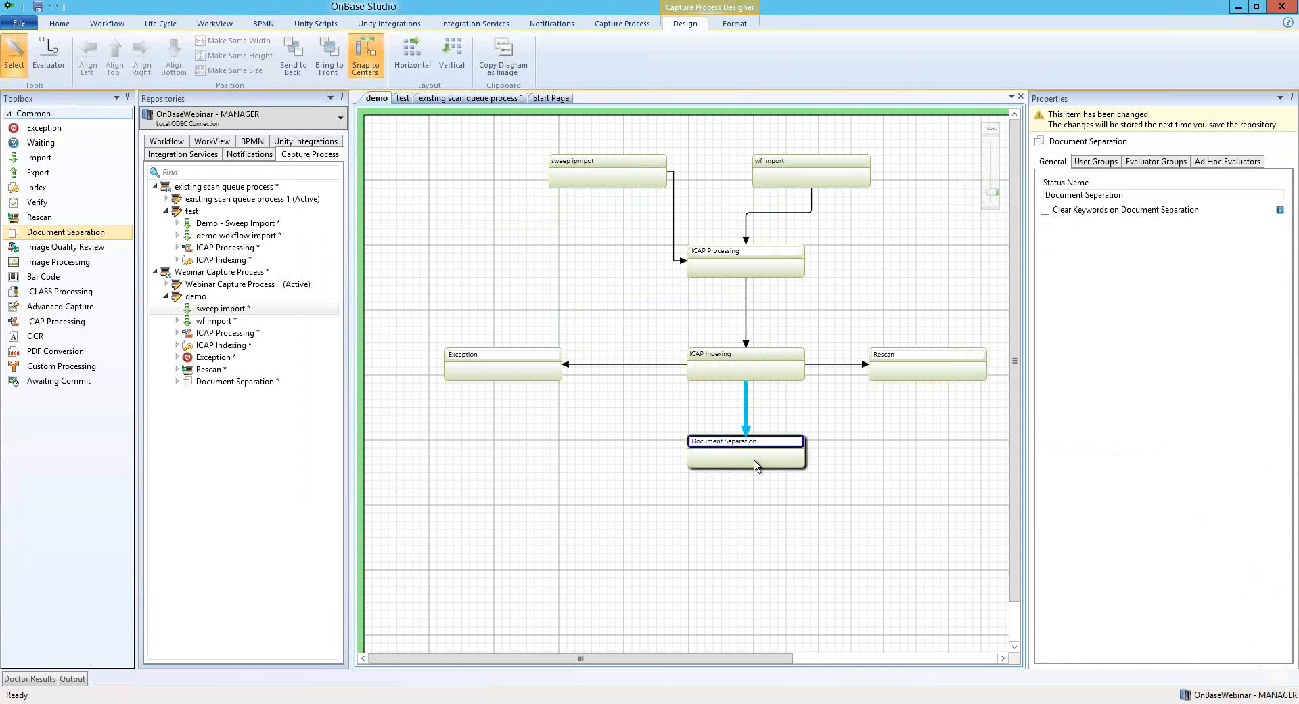
pyautogui.click(1097, 165)
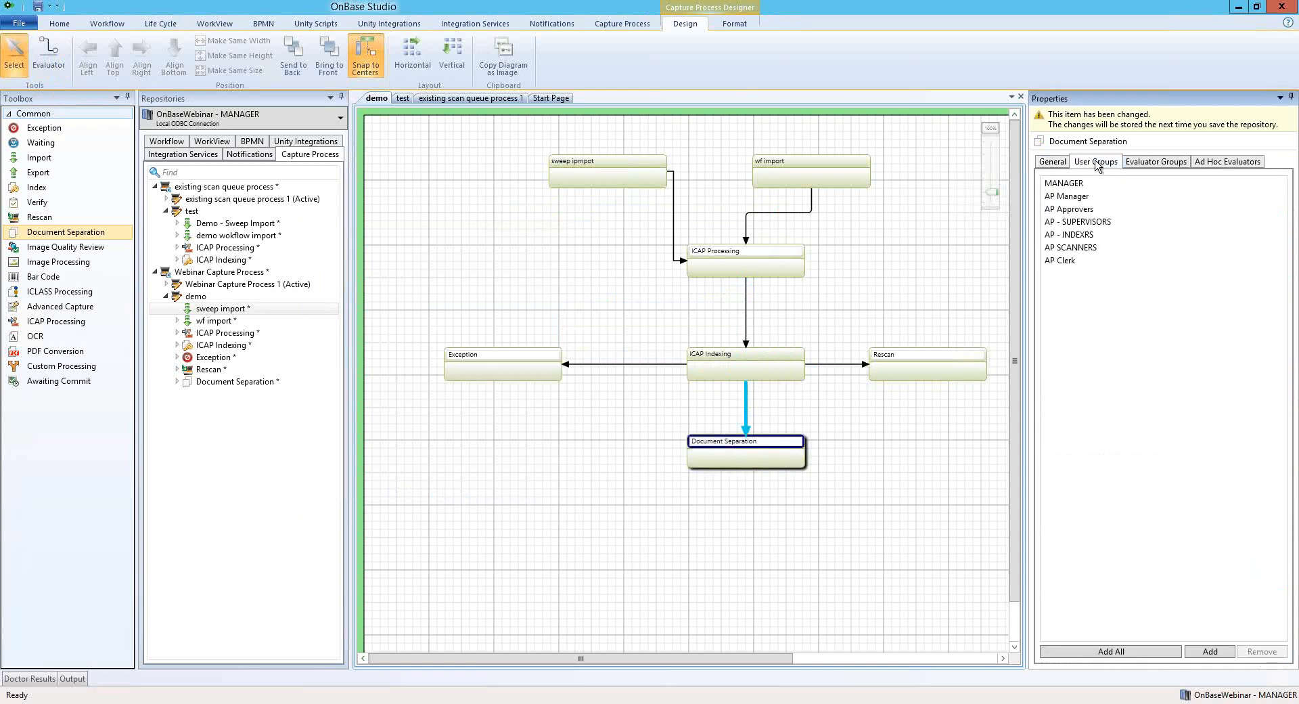
pyautogui.click(1066, 234)
pyautogui.keyDown('ctrl'); pyautogui.click(1070, 248); pyautogui.keyUp('ctrl')
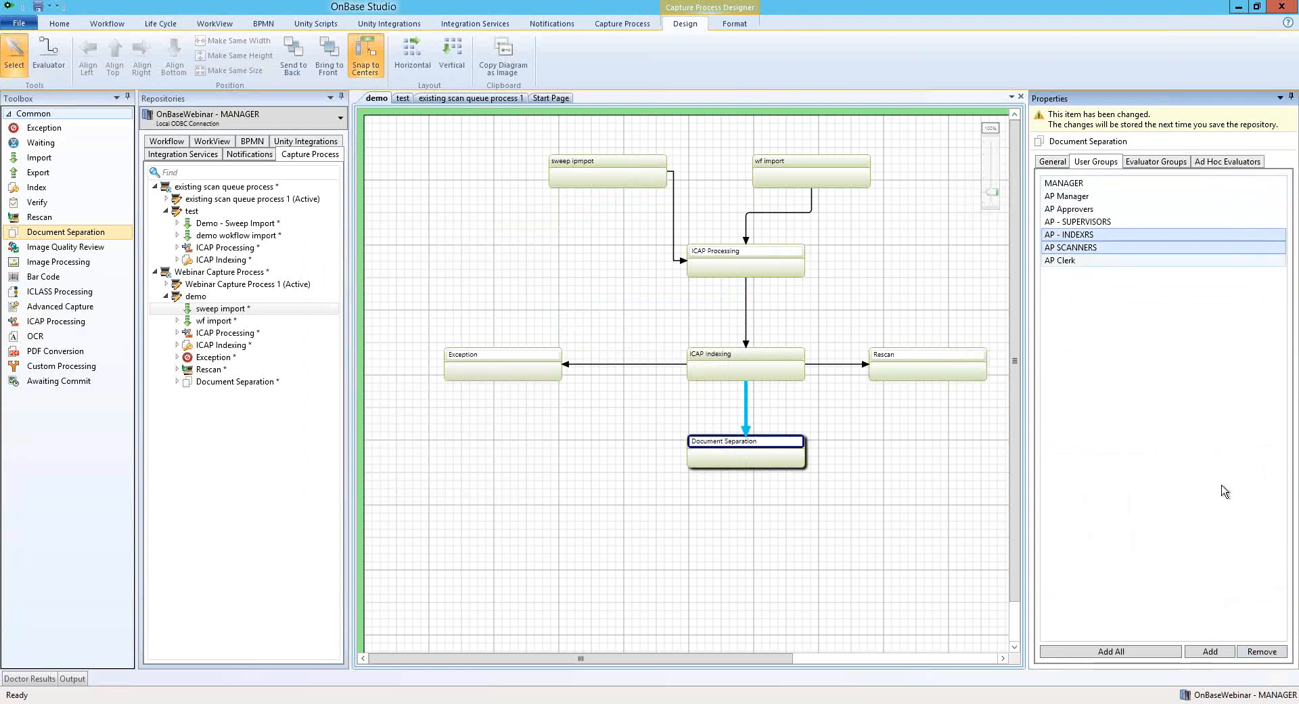
pyautogui.click(1262, 652)
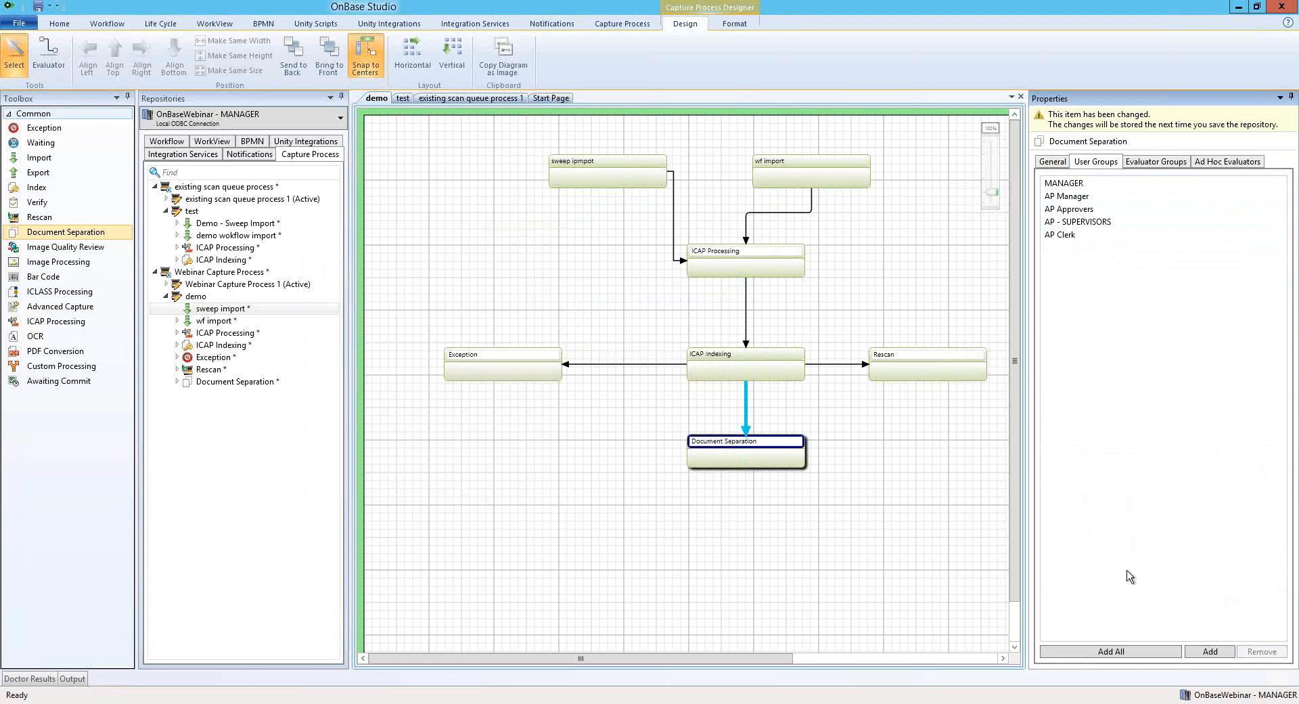
pyautogui.click(880, 431)
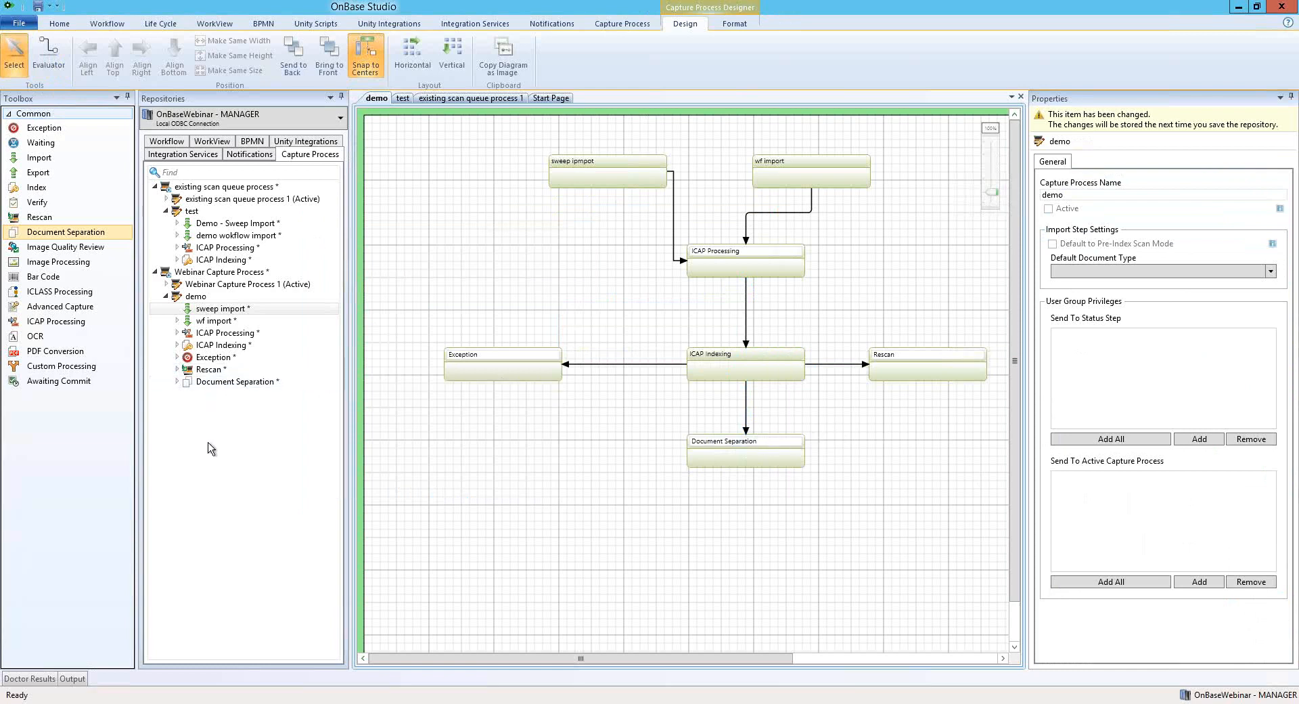
# Review the general settings of the sweep import, wf import and ICAP Processing steps.
pyautogui.click(66, 370)
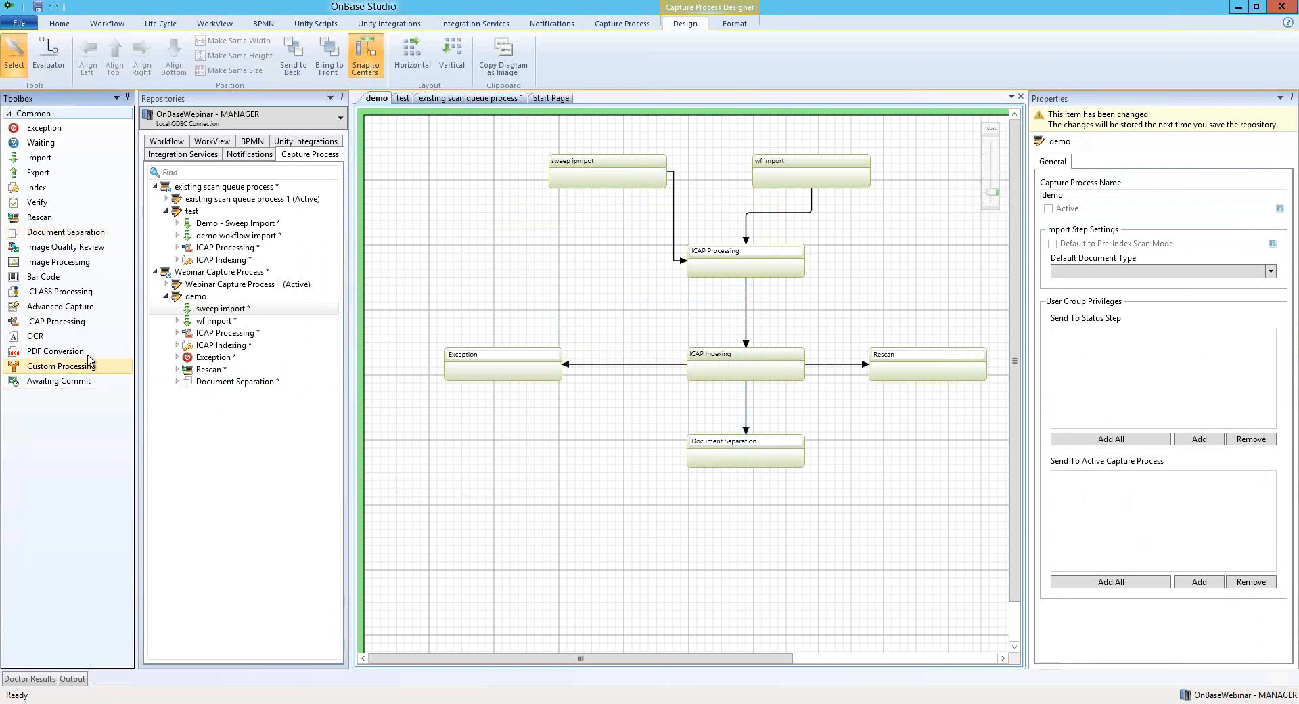
pyautogui.click(40, 157)
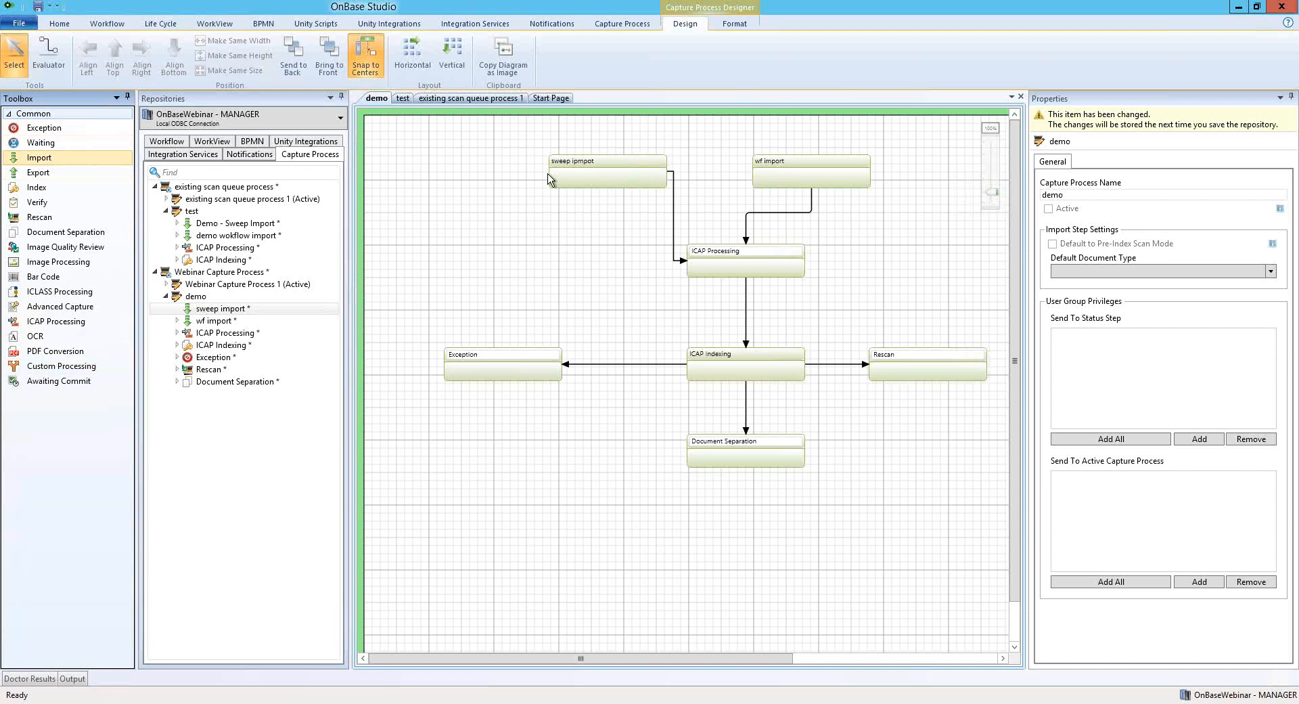
pyautogui.click(579, 180)
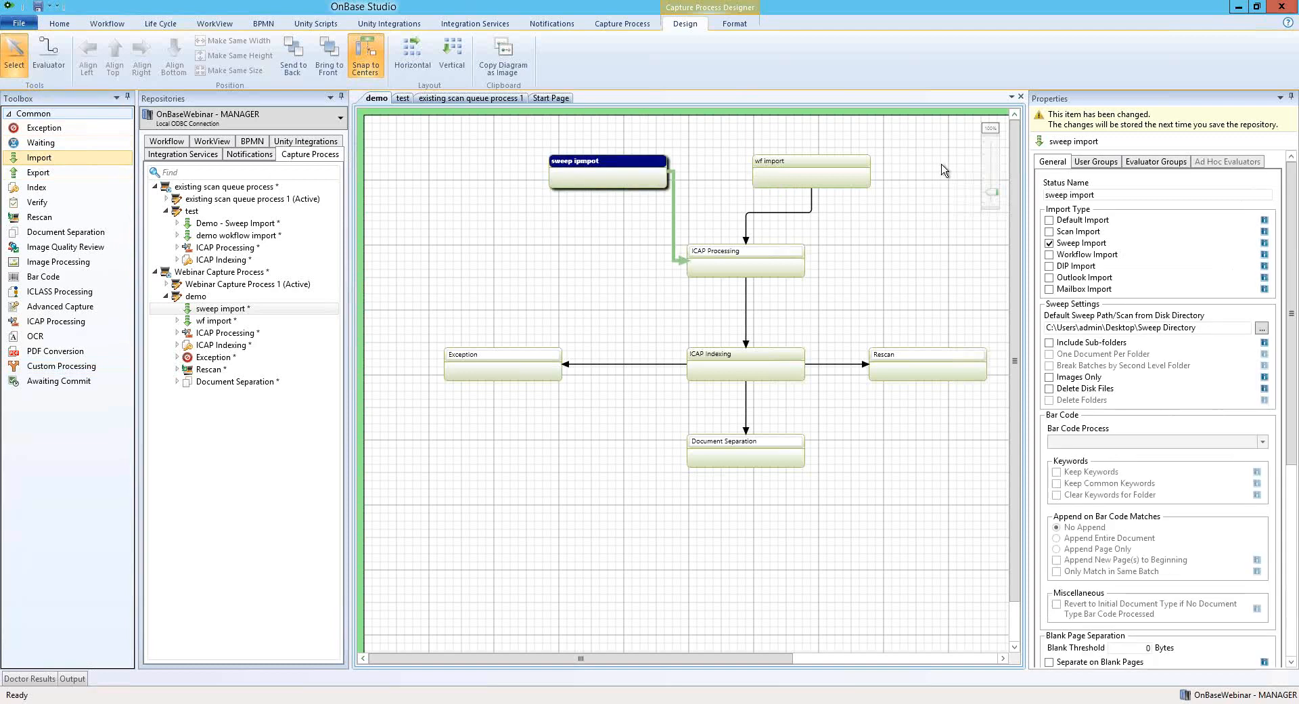
pyautogui.click(811, 180)
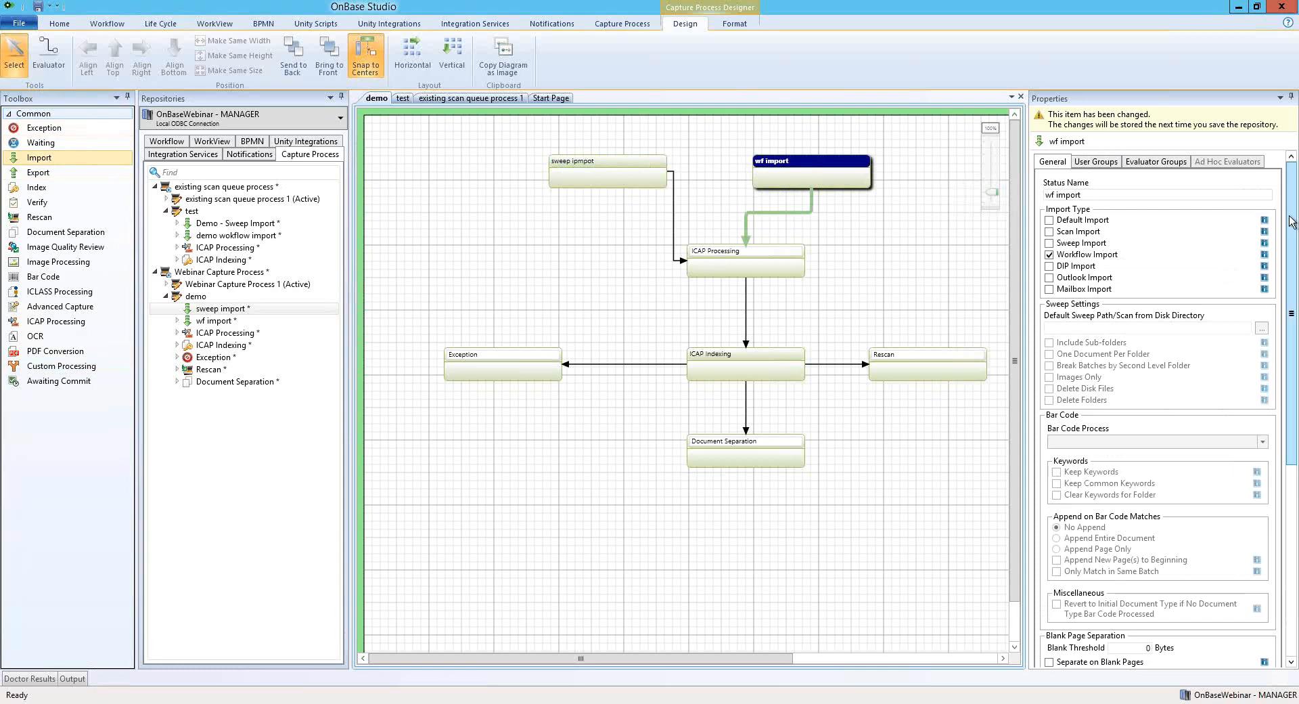
pyautogui.moveTo(1288, 227); pyautogui.dragTo(1288, 416)
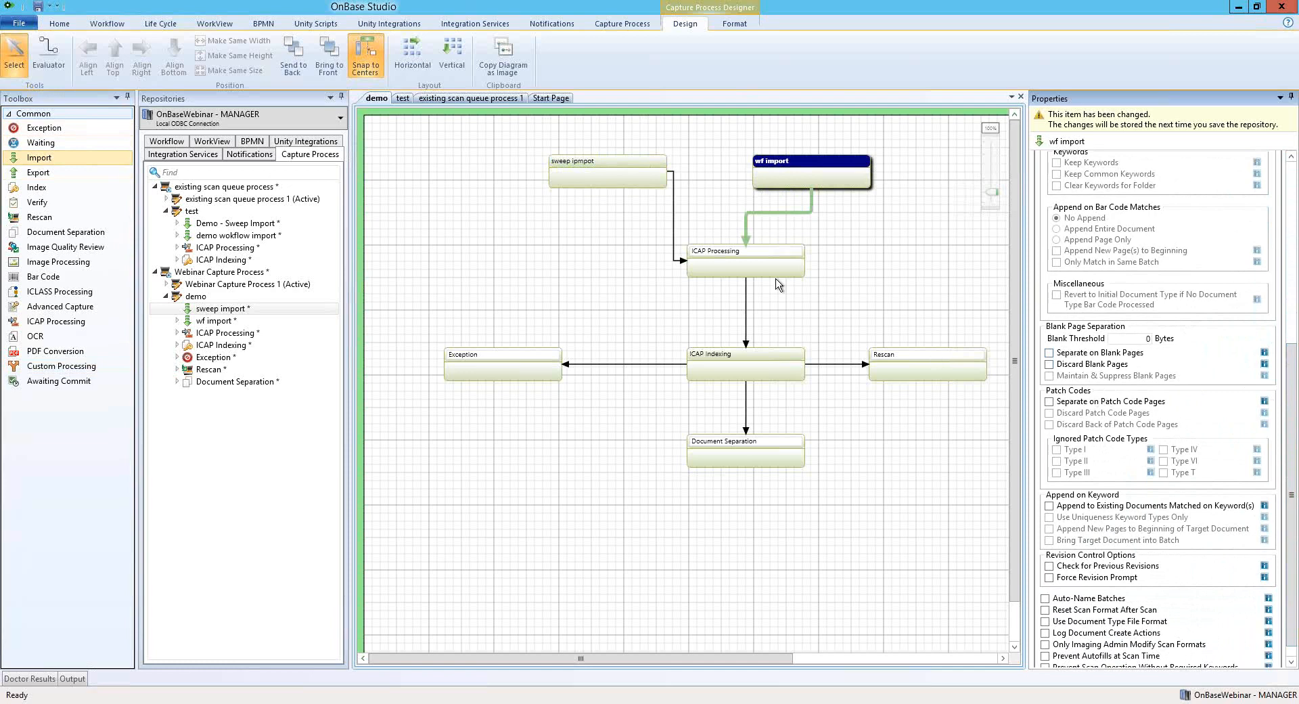
pyautogui.click(738, 272)
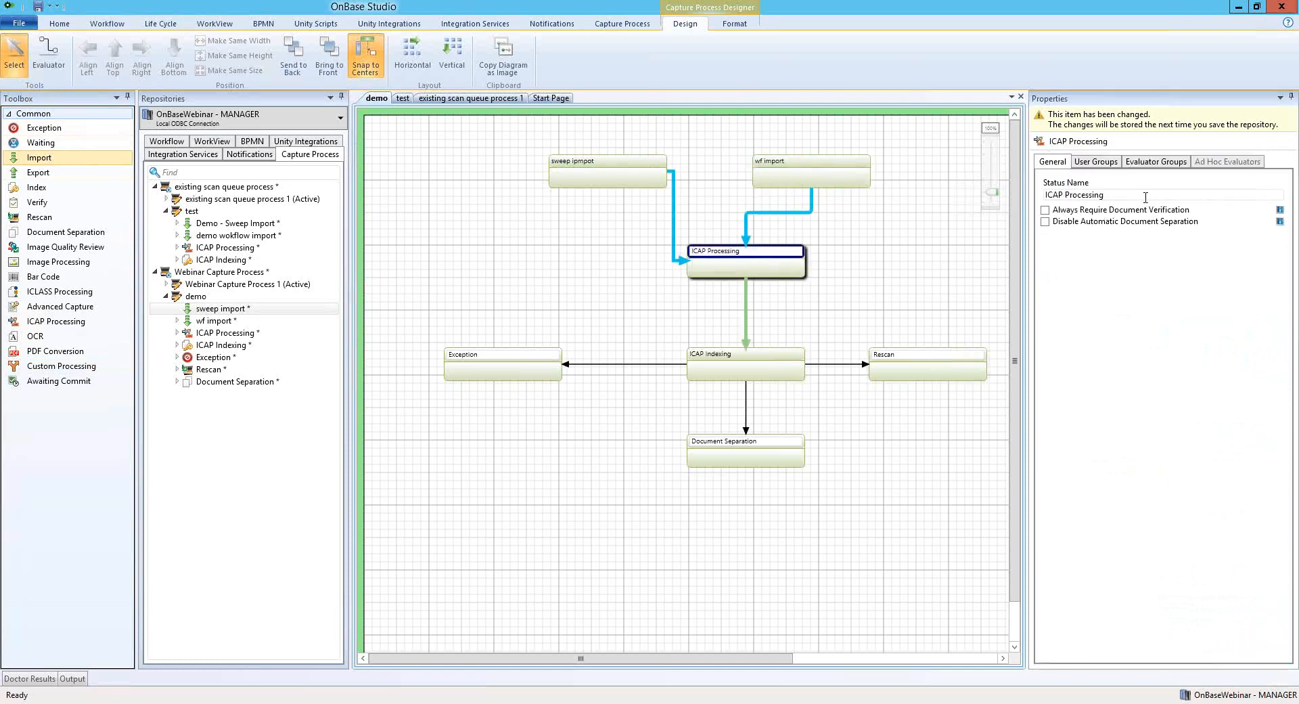
# Set the Main Enter Key of ICAP Indexing to Index Document and enable Confirm Index.
pyautogui.click(746, 365)
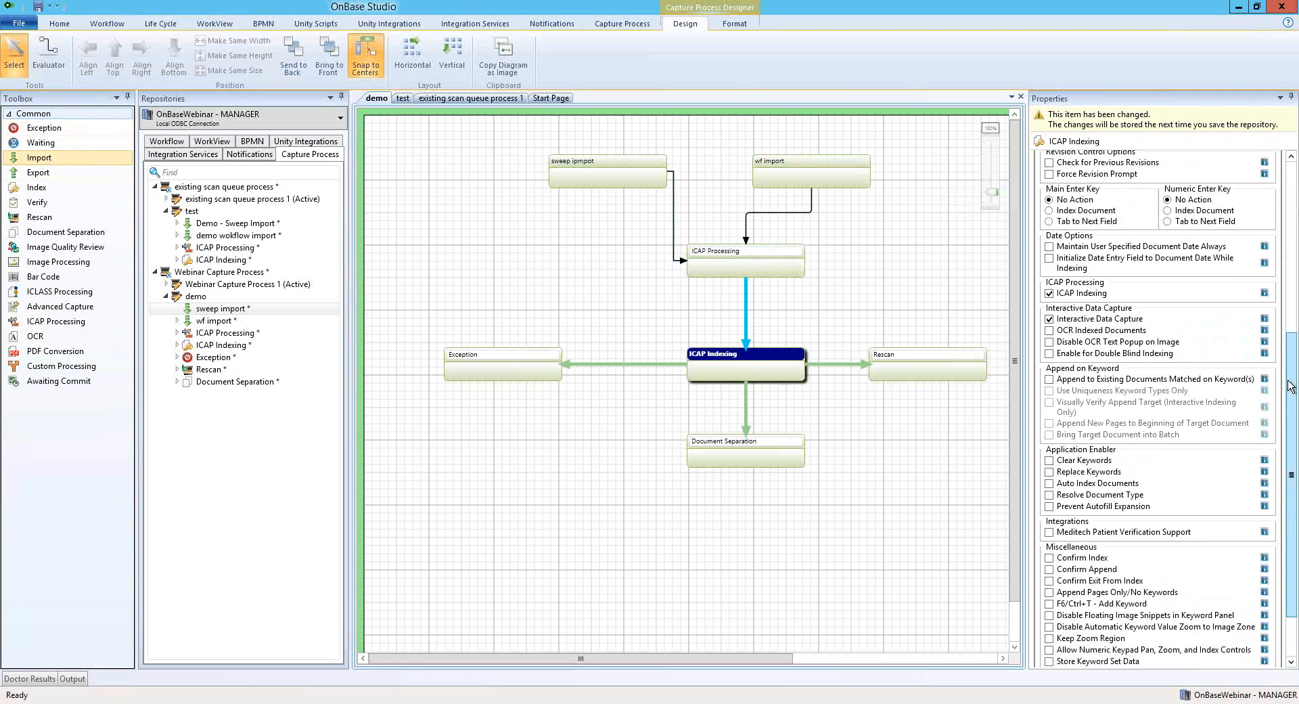
pyautogui.scroll(2, 1291, 389)
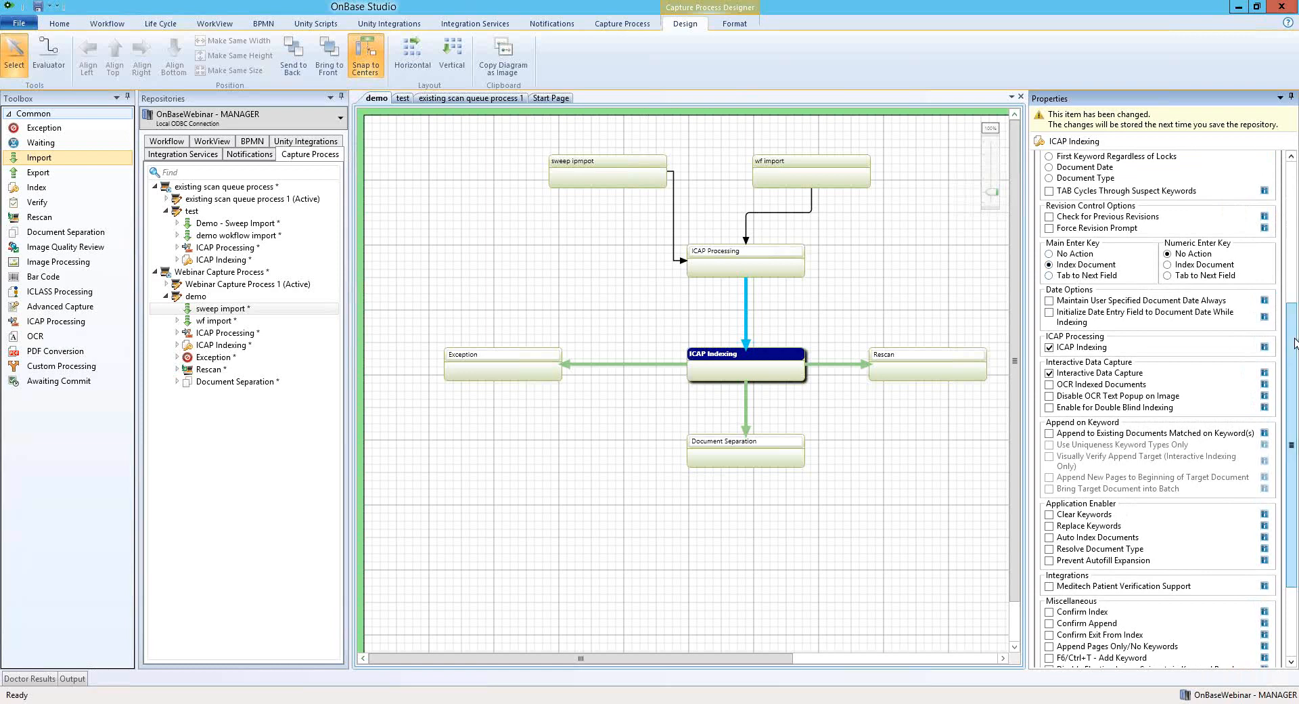
pyautogui.scroll(-2, 1286, 393)
pyautogui.scroll(-4, 1287, 393)
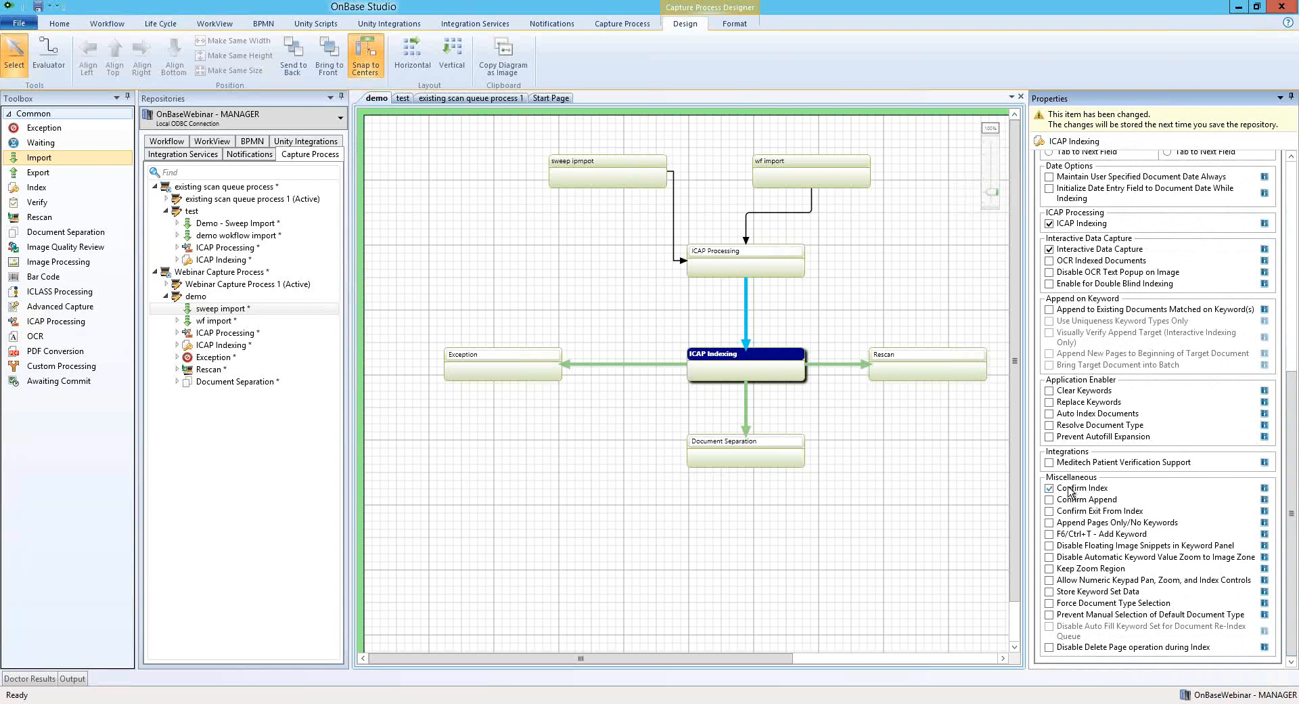
# Enable Clear Keywords on Document Separation for the Document Separation step.
pyautogui.click(770, 458)
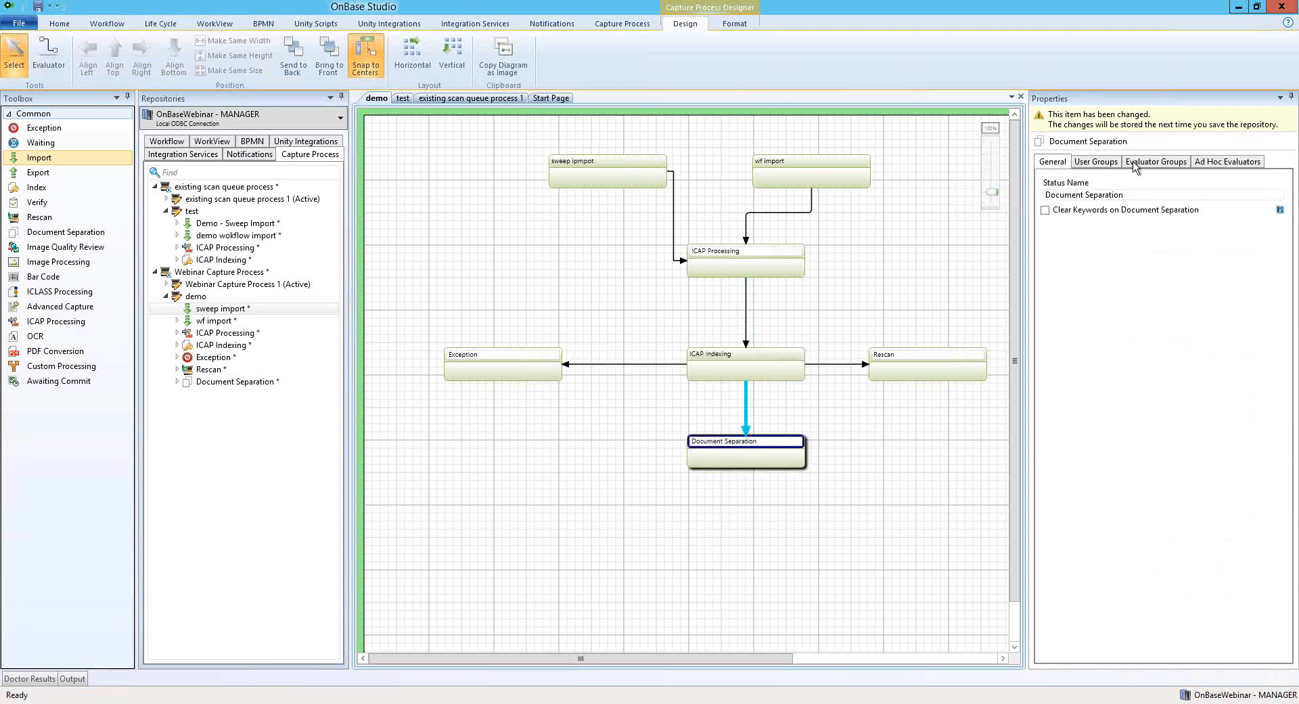
pyautogui.click(1045, 211)
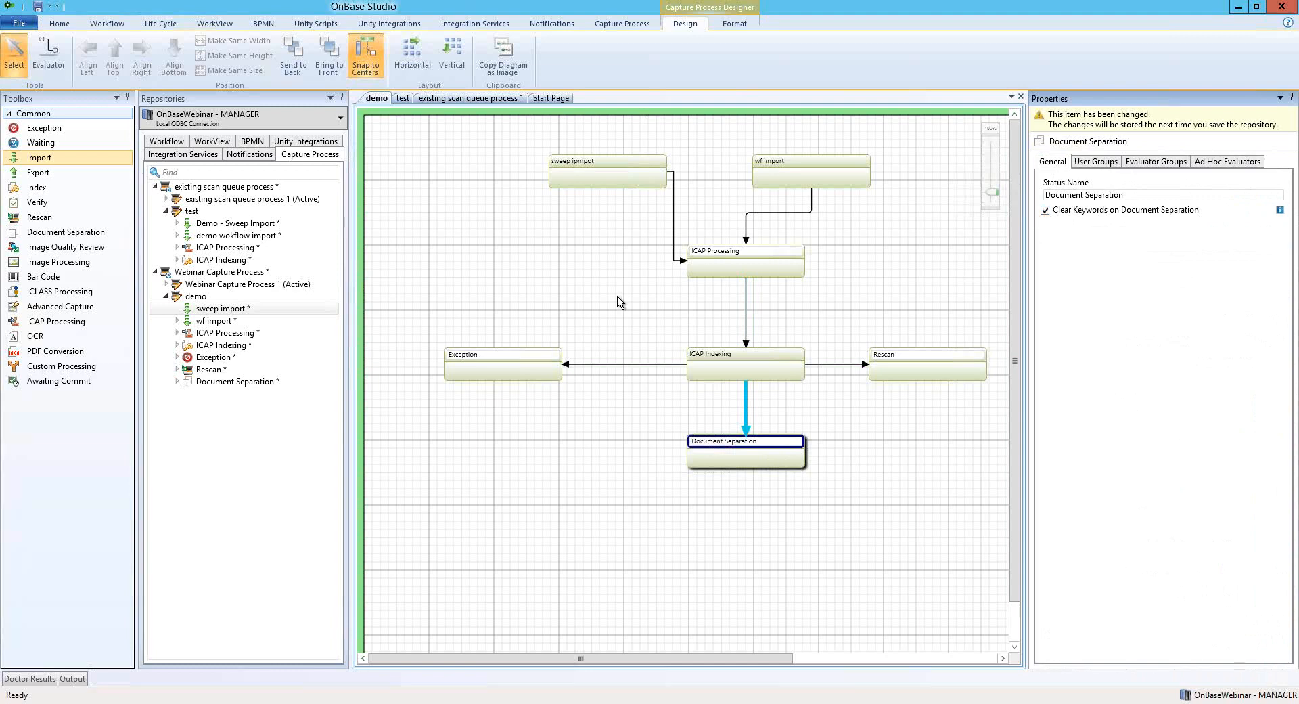
pyautogui.click(515, 277)
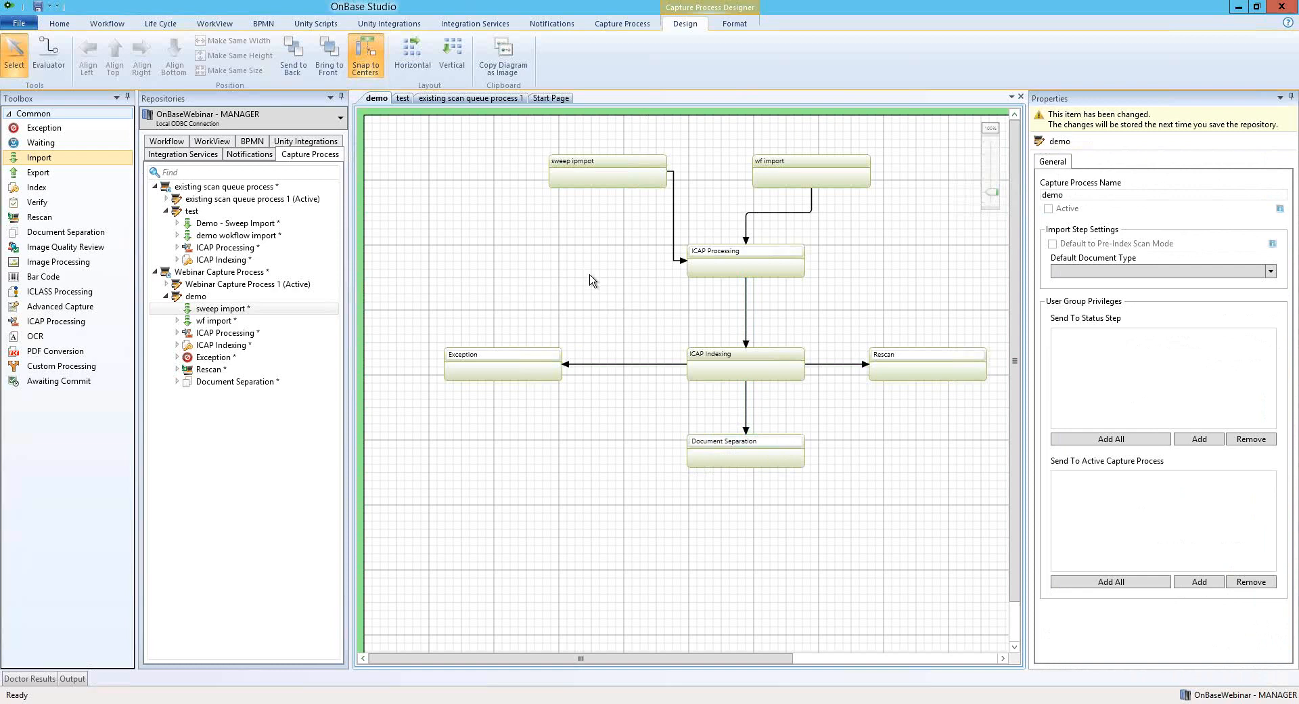
# Inspect the Webinar Capture Process scan queue and its two capture processes, and collapse the demo process in the tree.
pyautogui.click(221, 286)
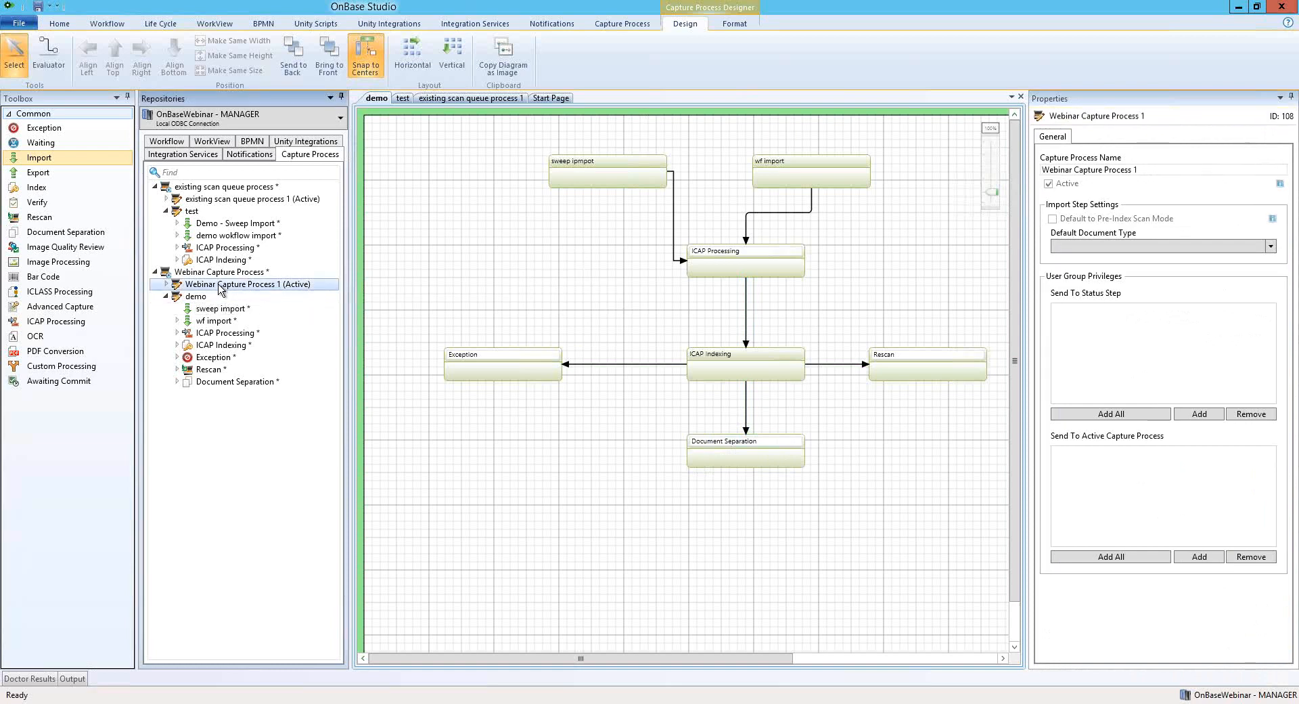
pyautogui.click(197, 298)
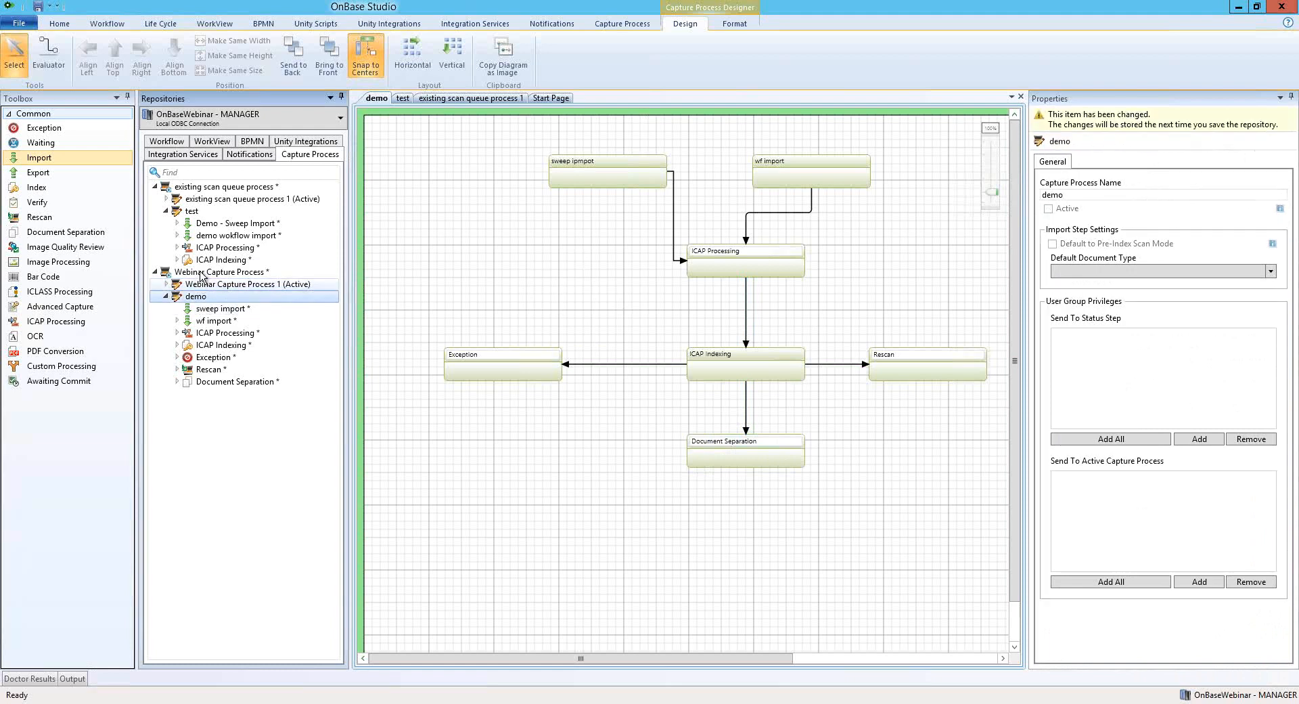
pyautogui.click(201, 273)
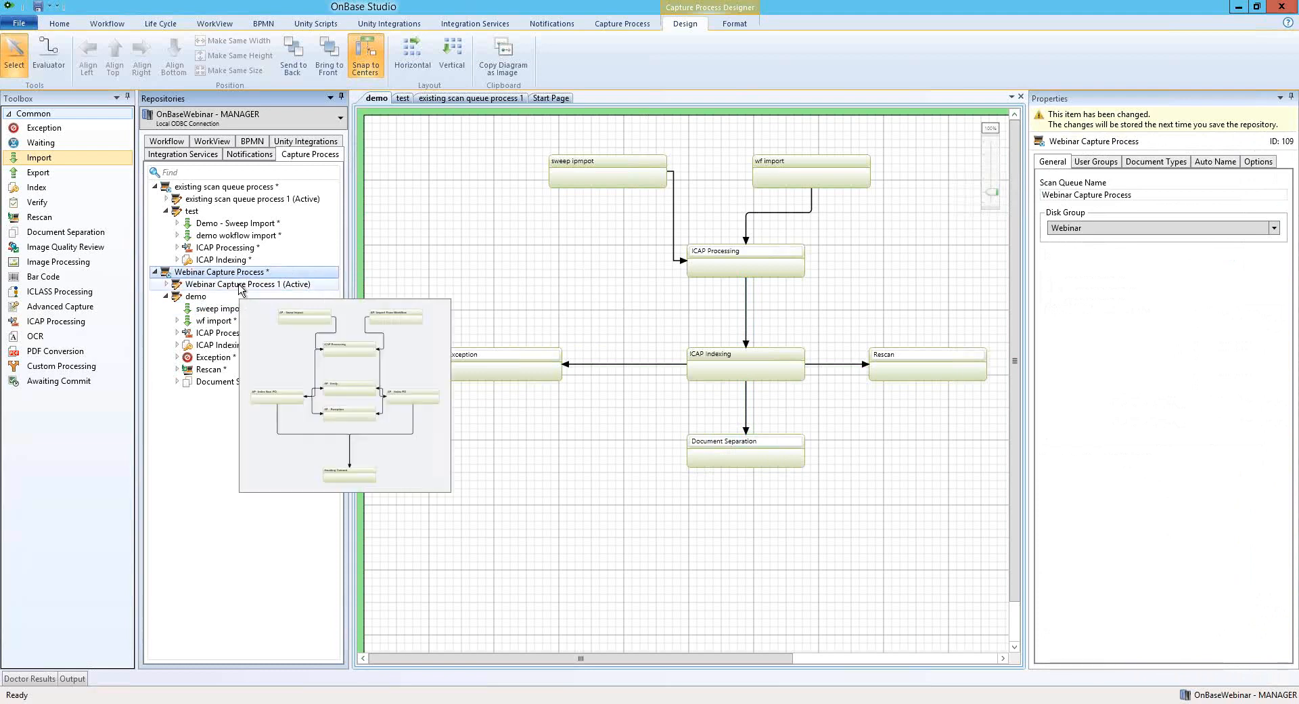
pyautogui.click(166, 297)
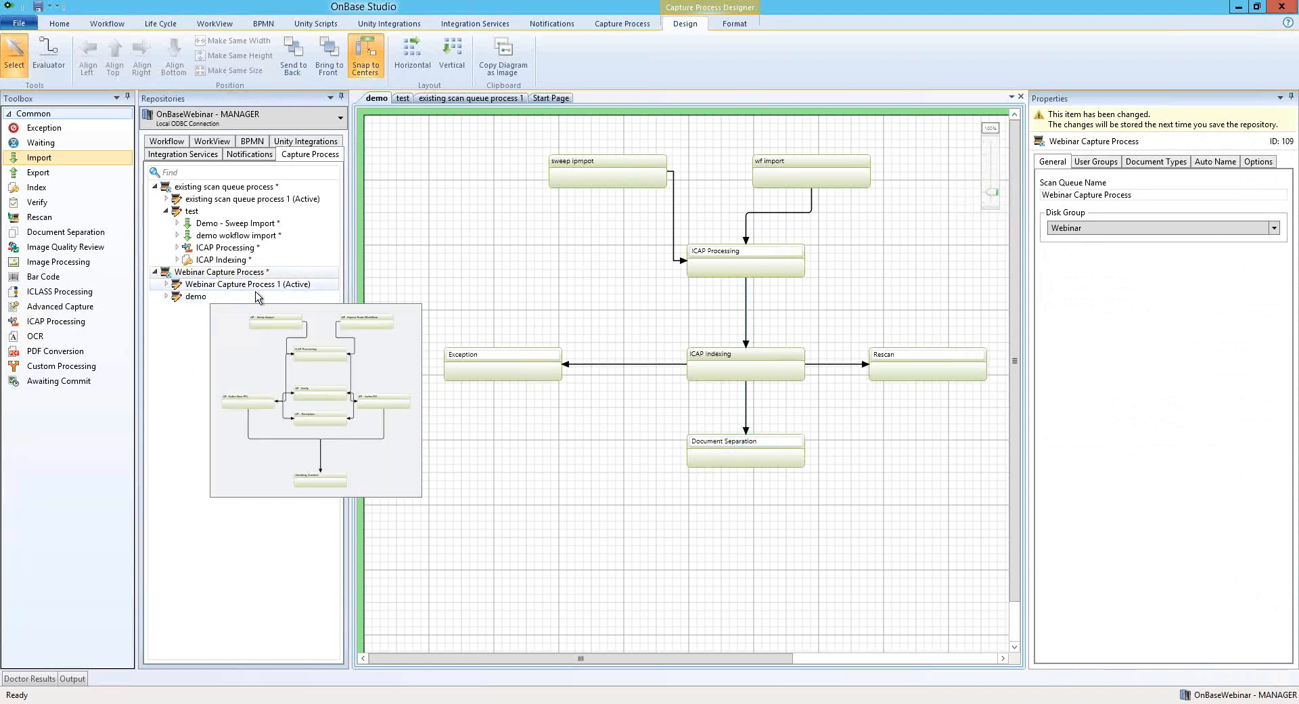
# Save the repository with the demo capture process changes.
pyautogui.click(200, 302)
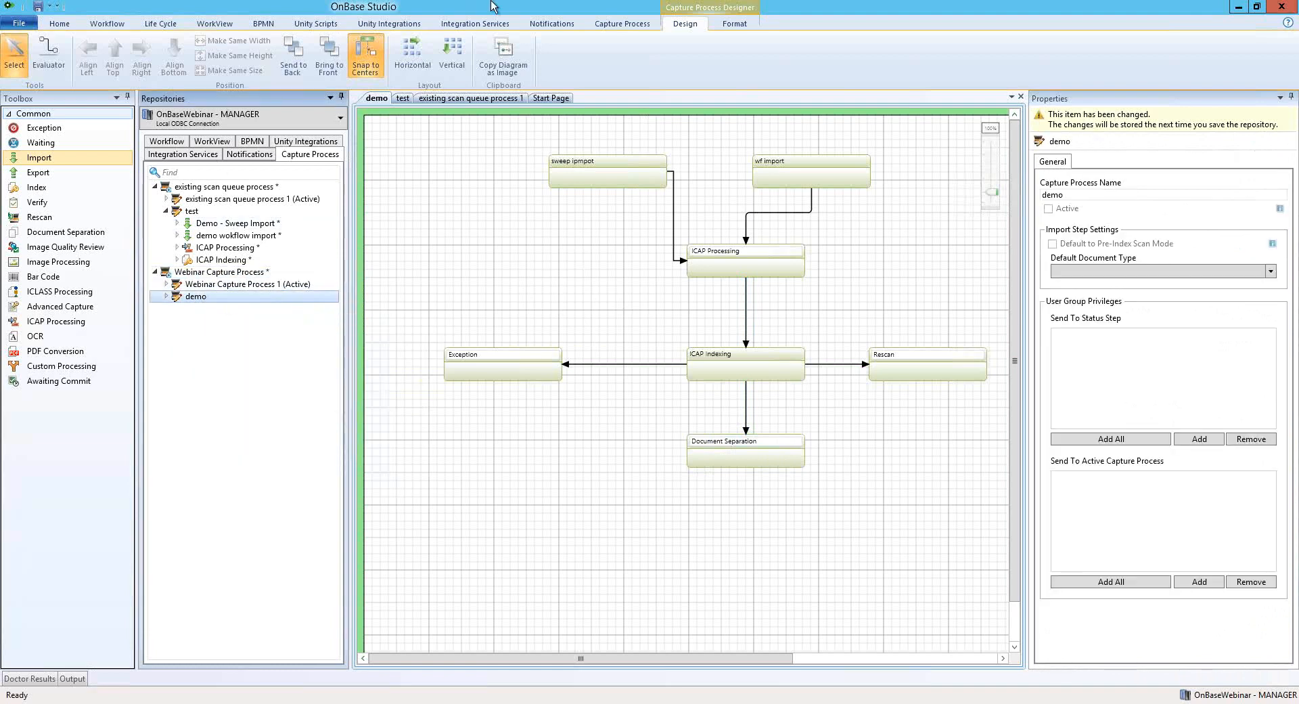
pyautogui.click(613, 24)
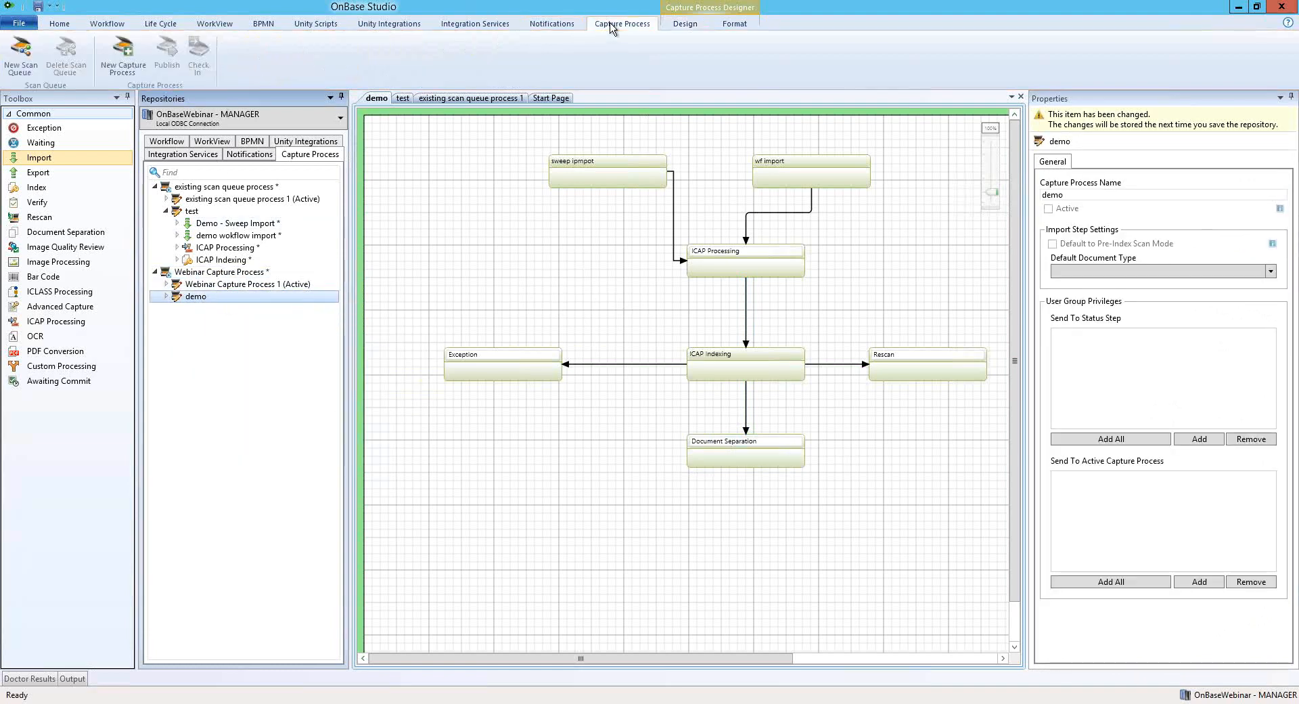
pyautogui.click(62, 24)
pyautogui.click(50, 55)
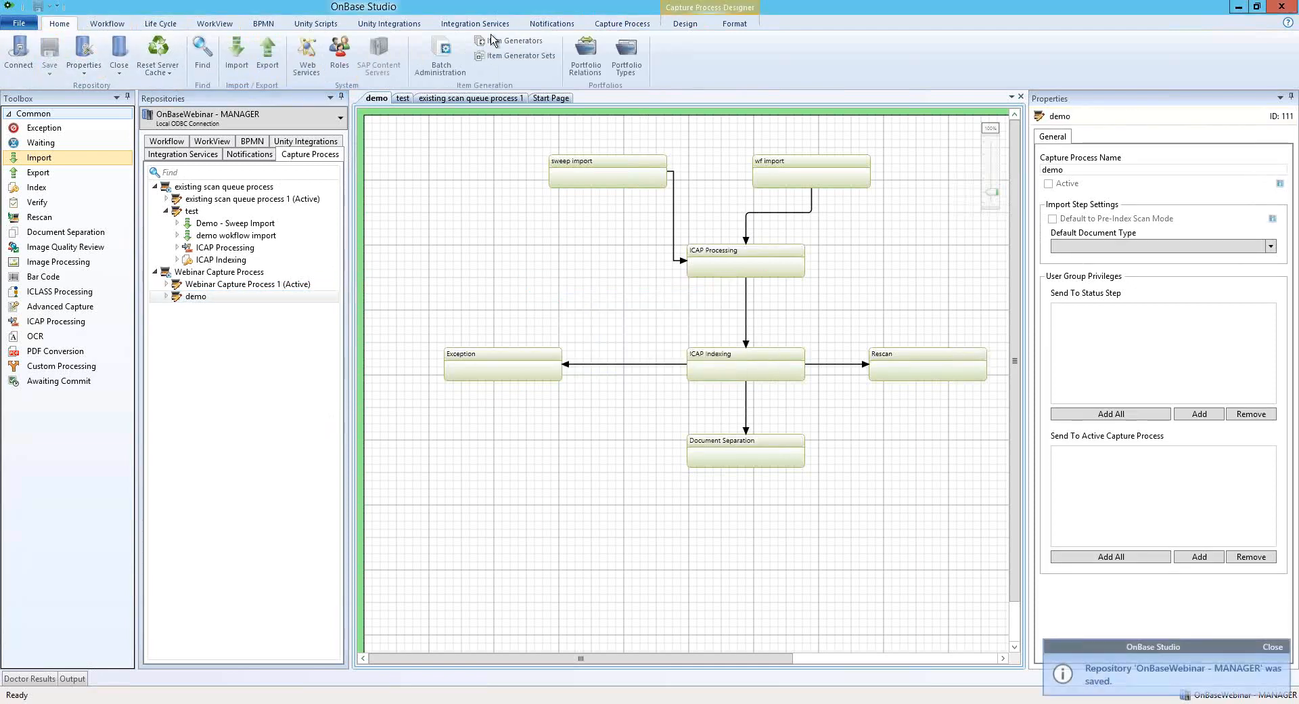
# Publish the demo capture process in the Webinar Capture Process scan queue.
pyautogui.click(624, 23)
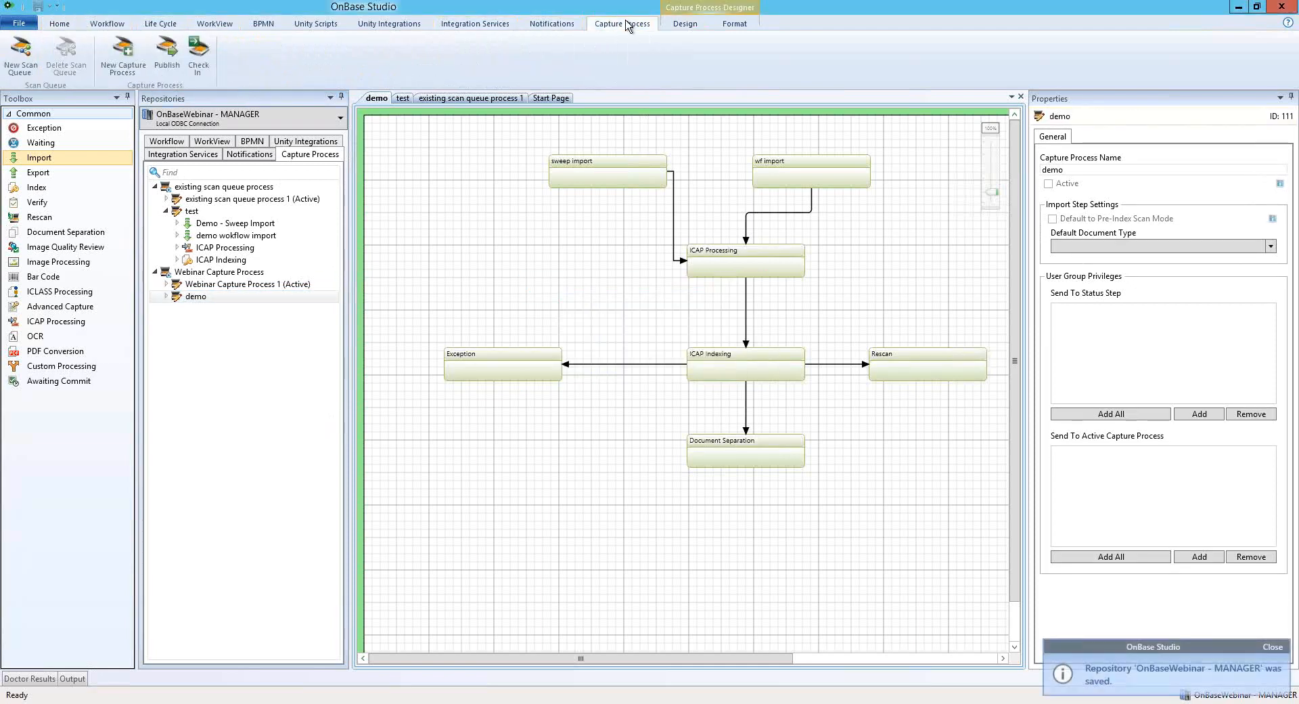
pyautogui.click(195, 300)
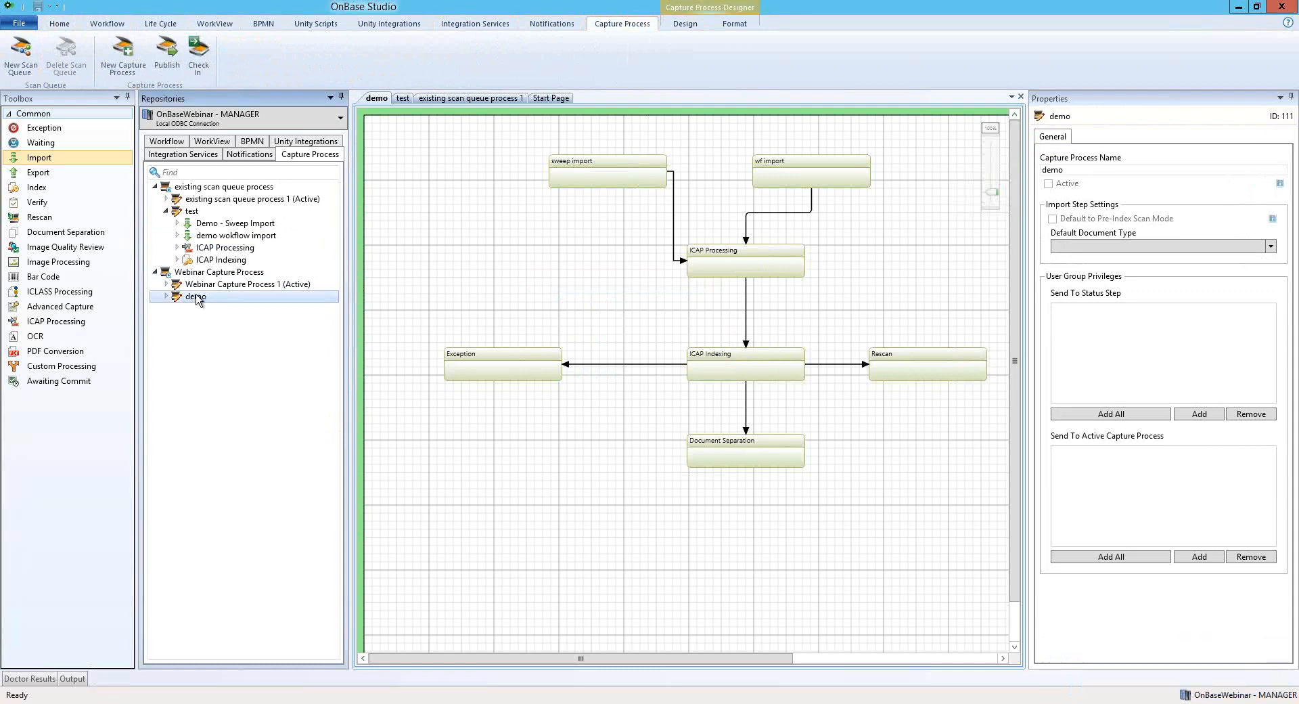
pyautogui.click(163, 55)
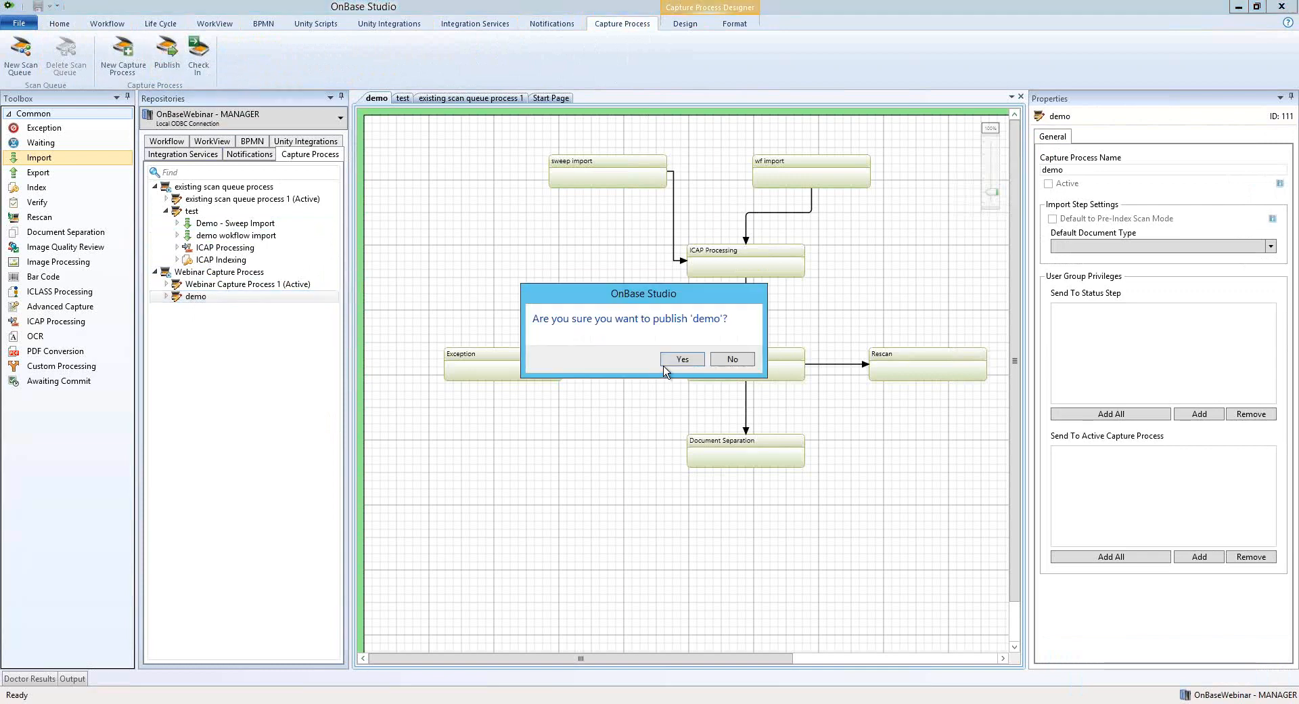
pyautogui.click(678, 363)
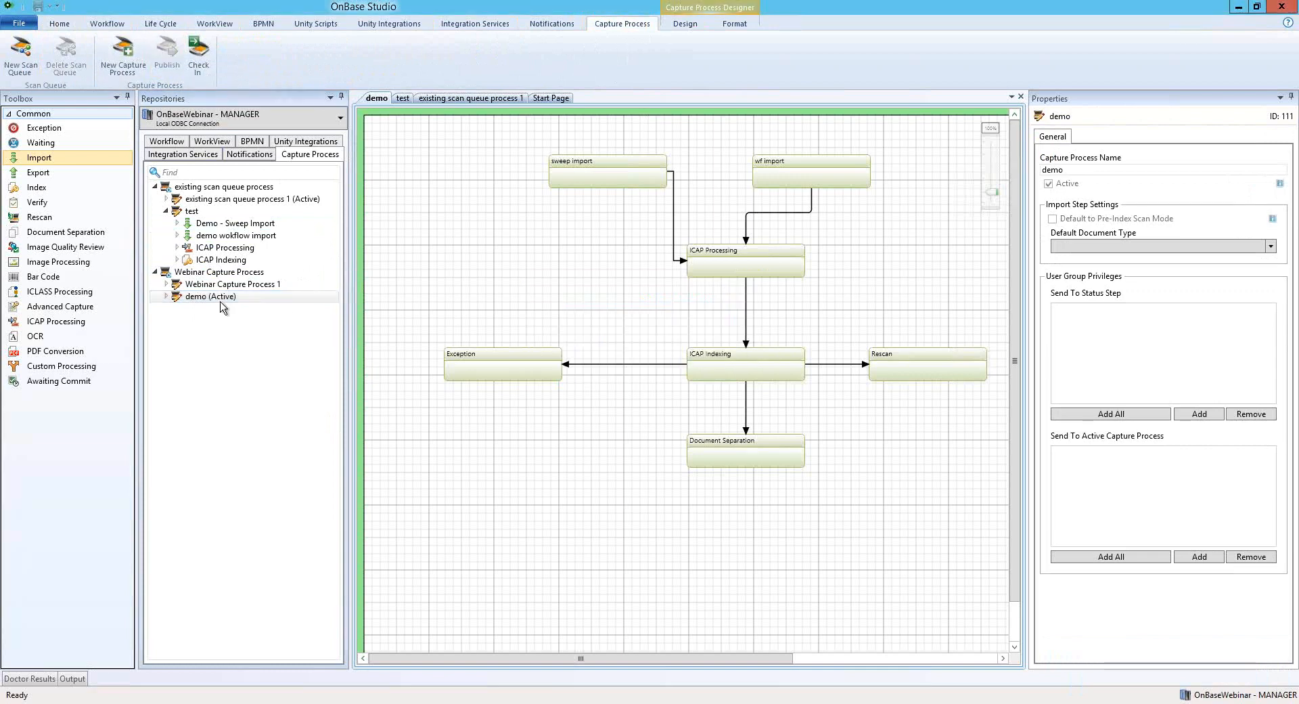
pyautogui.moveTo(223, 306)
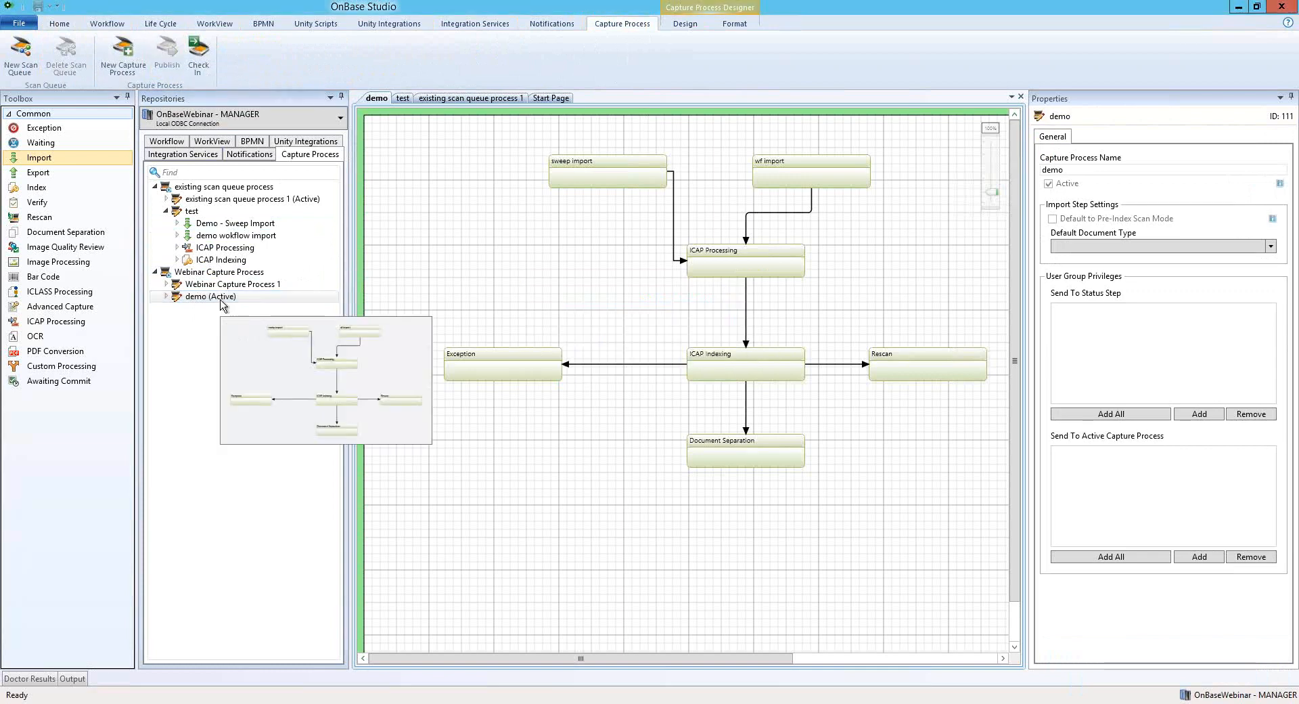
# Publish Webinar Capture Process 1 in place of the demo process and expand its steps in the tree.
pyautogui.click(230, 286)
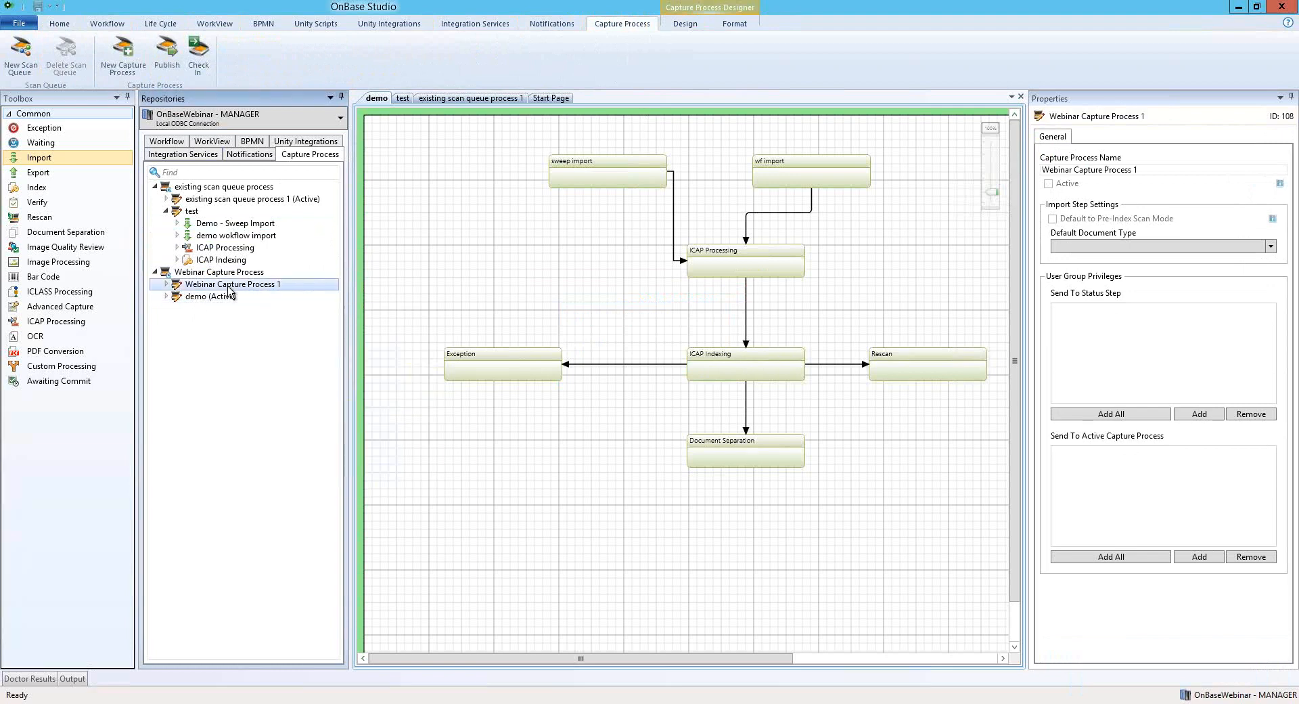
pyautogui.click(168, 53)
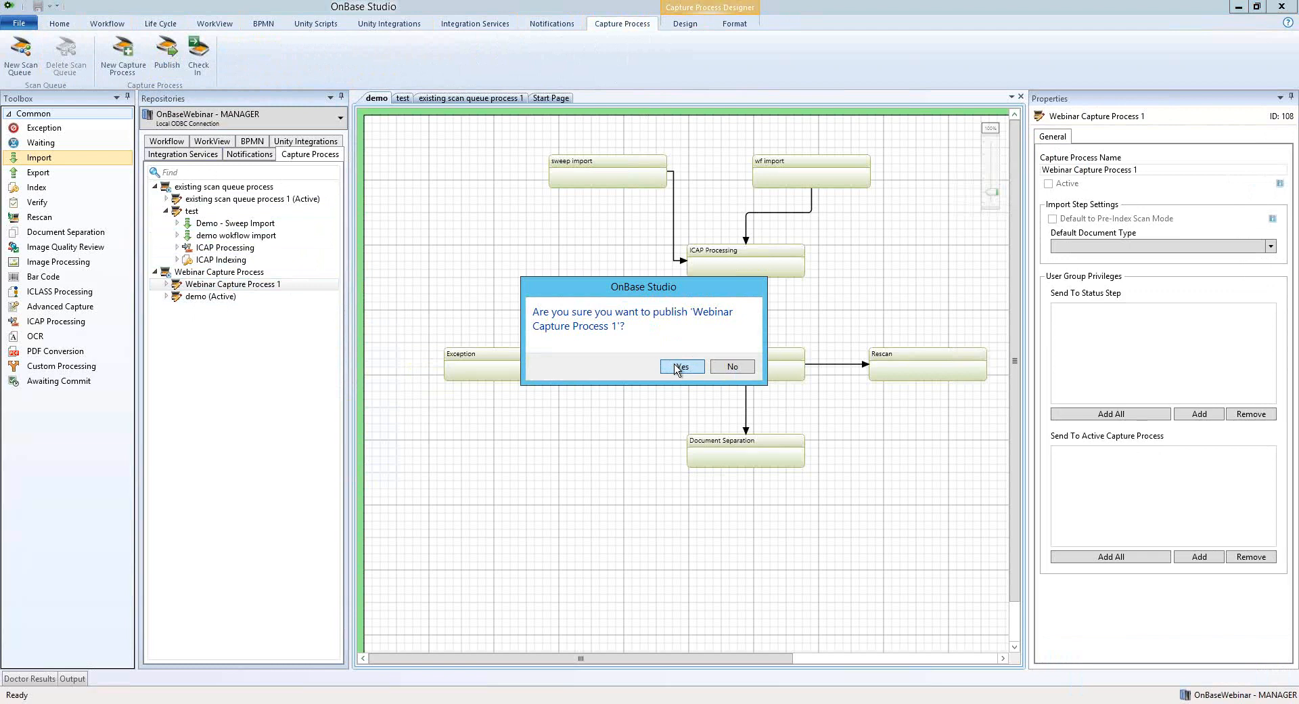
pyautogui.click(681, 366)
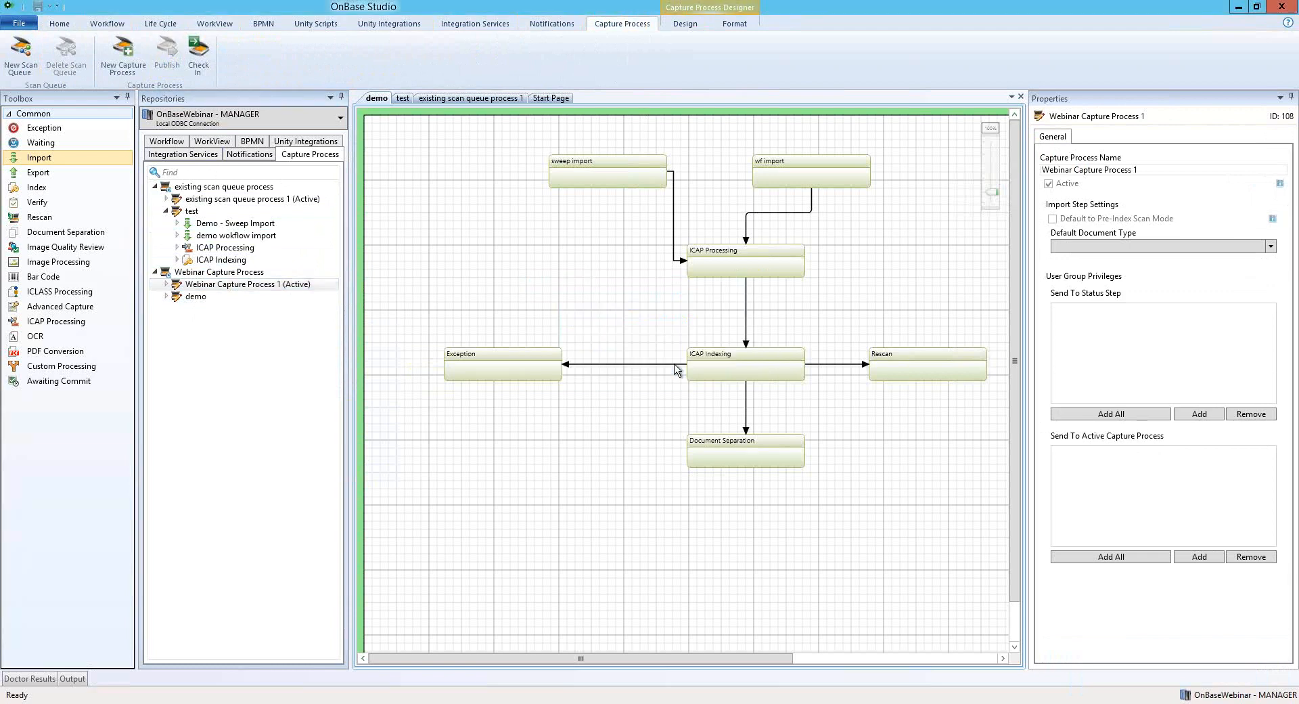
pyautogui.click(166, 284)
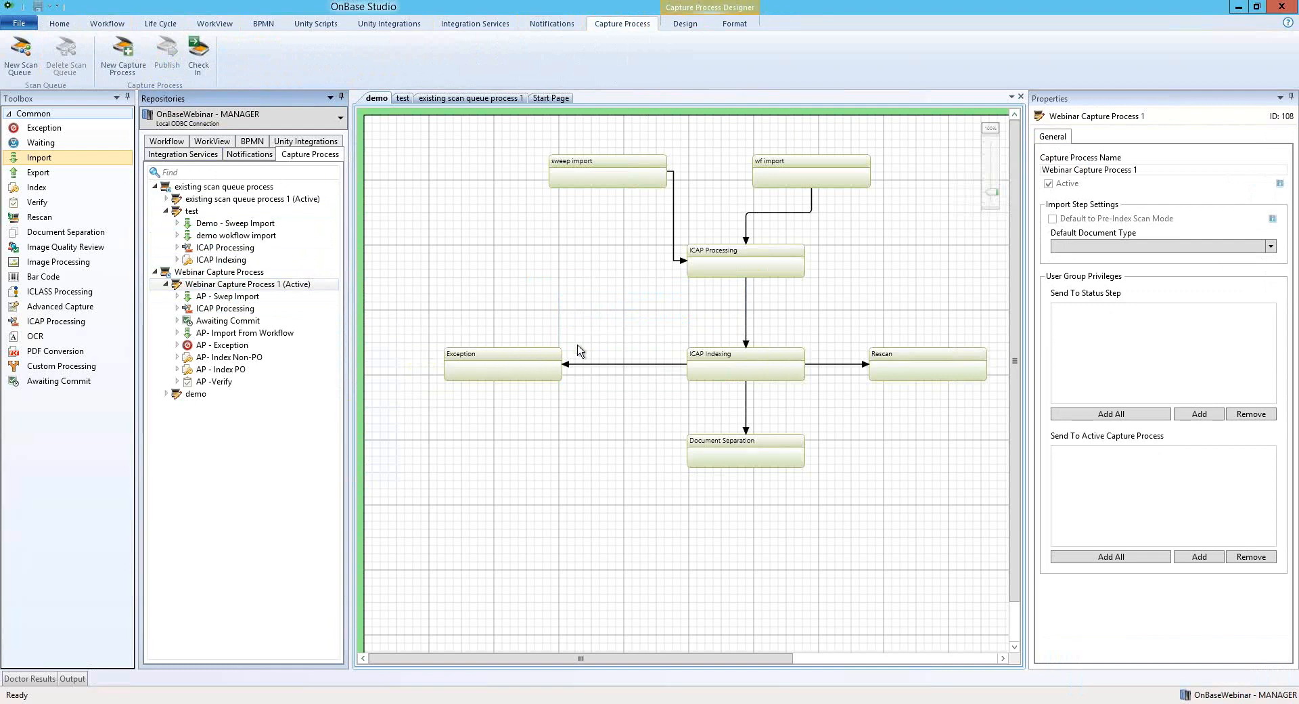
# Delete the ICAP Indexing step from the demo diagram and place a new Index step between Exception and Rescan.
pyautogui.click(725, 369)
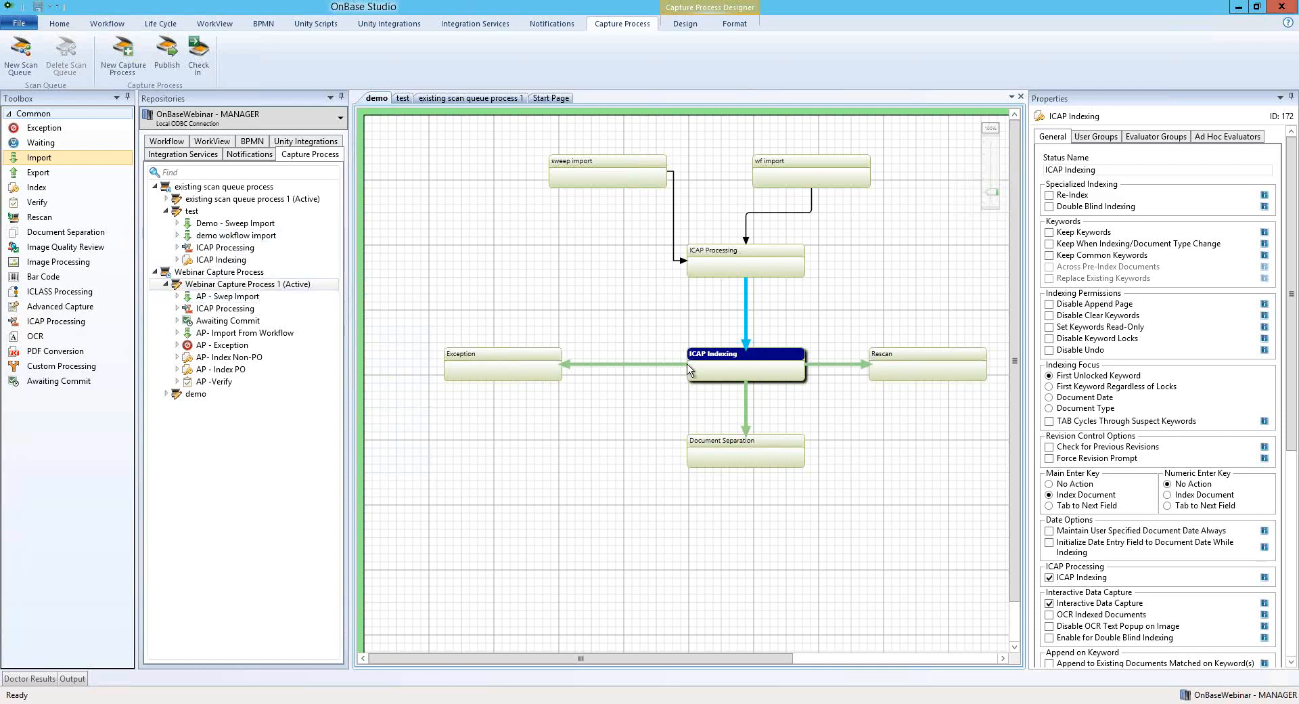
pyautogui.rightClick(731, 365)
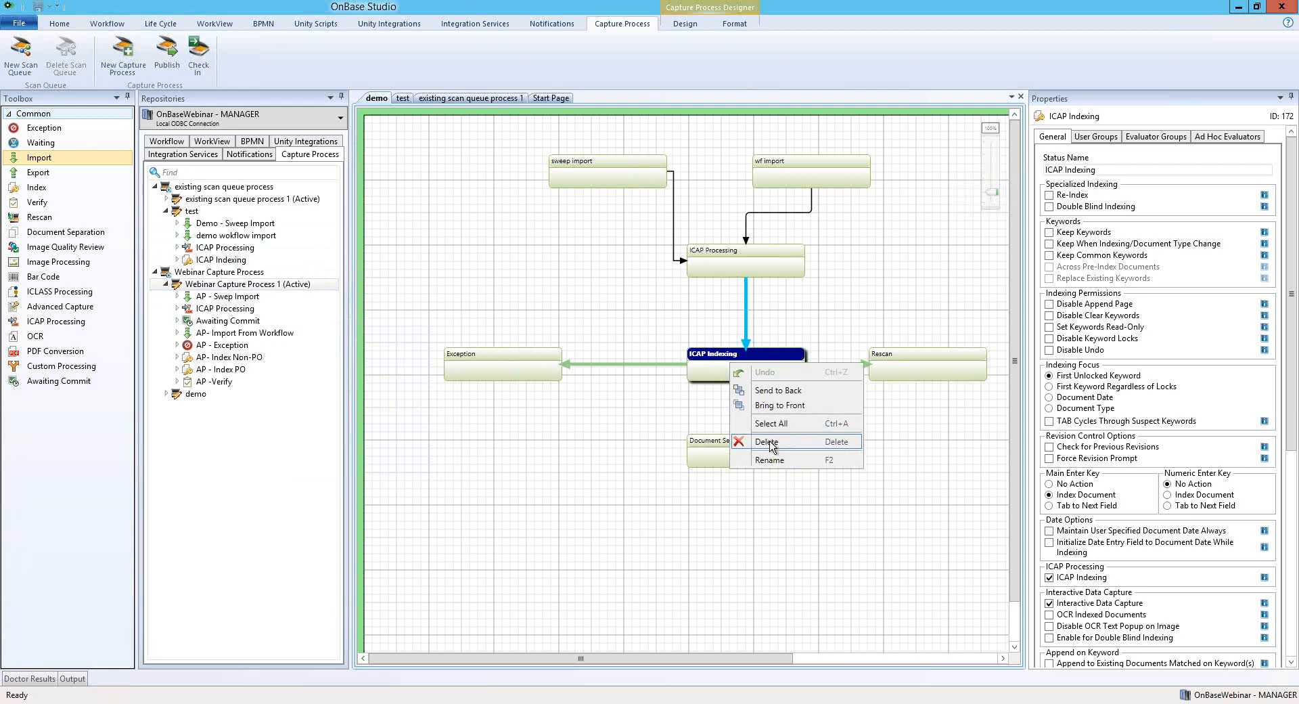
pyautogui.click(769, 441)
pyautogui.click(694, 371)
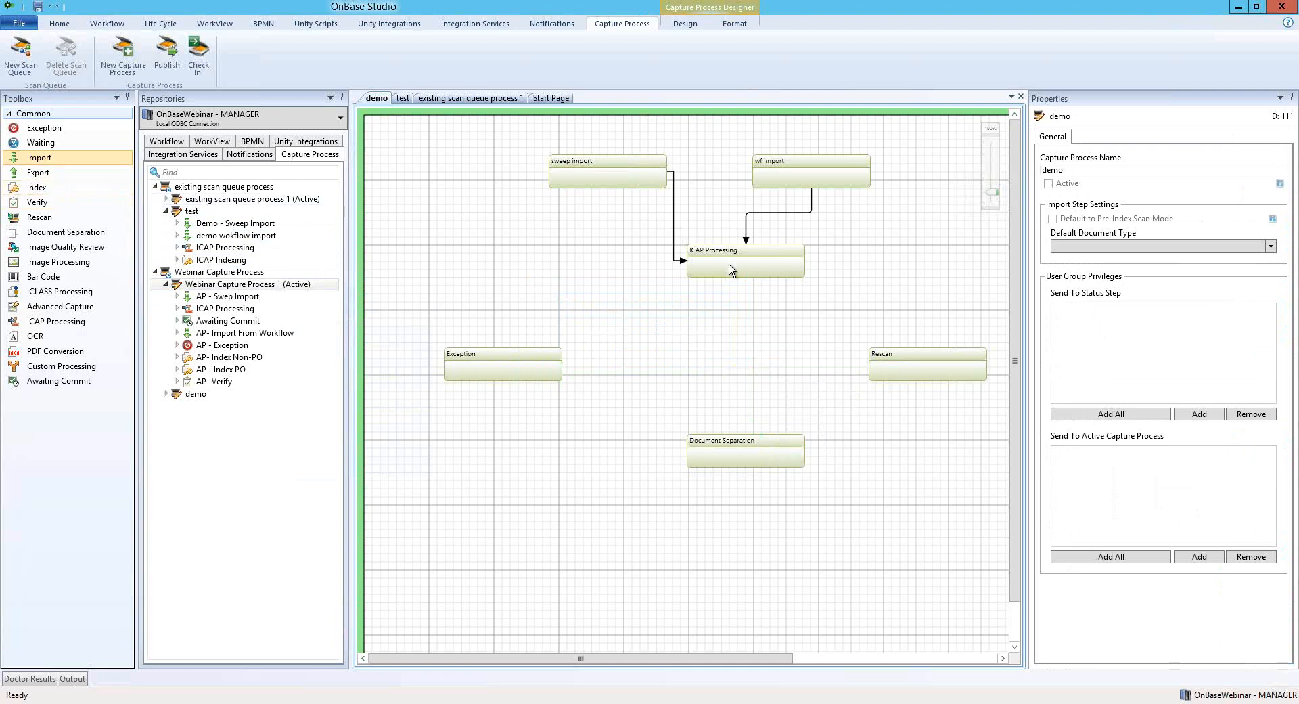
pyautogui.moveTo(40, 189); pyautogui.dragTo(712, 359)
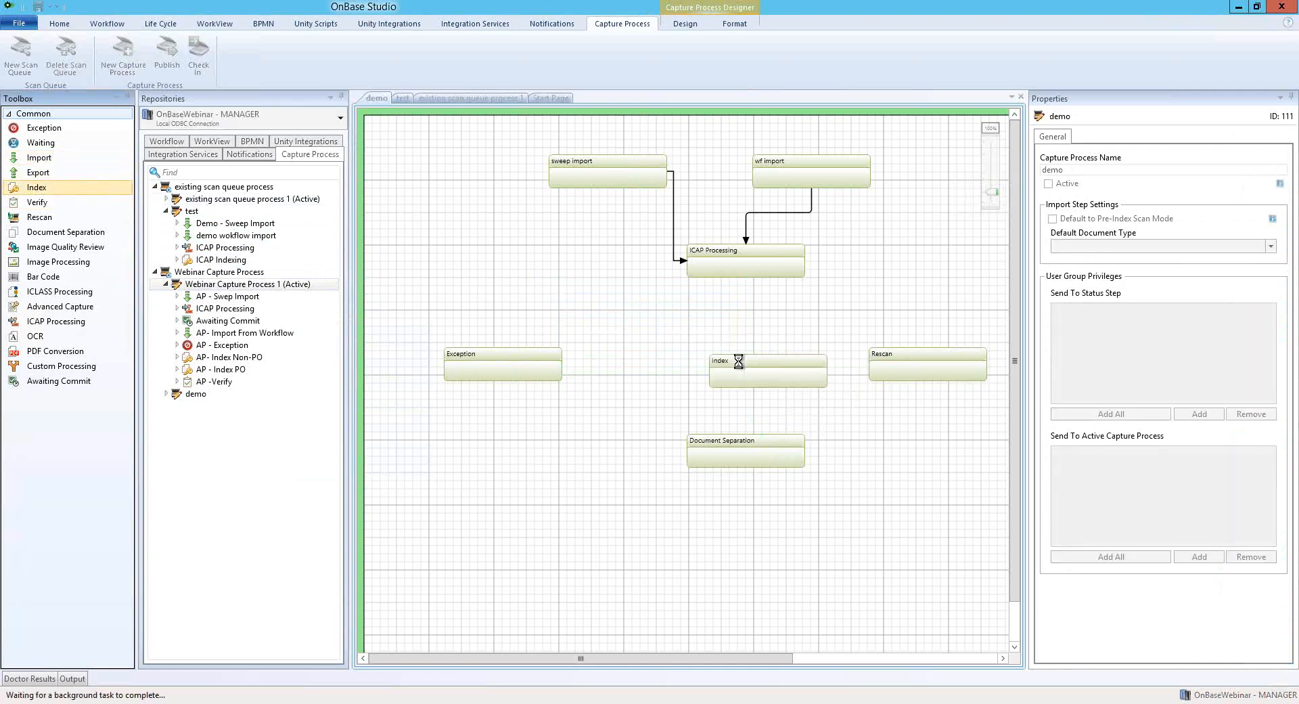
# Add an ad hoc evaluator from Index to Exception and align the Index step level with Exception.
pyautogui.click(683, 24)
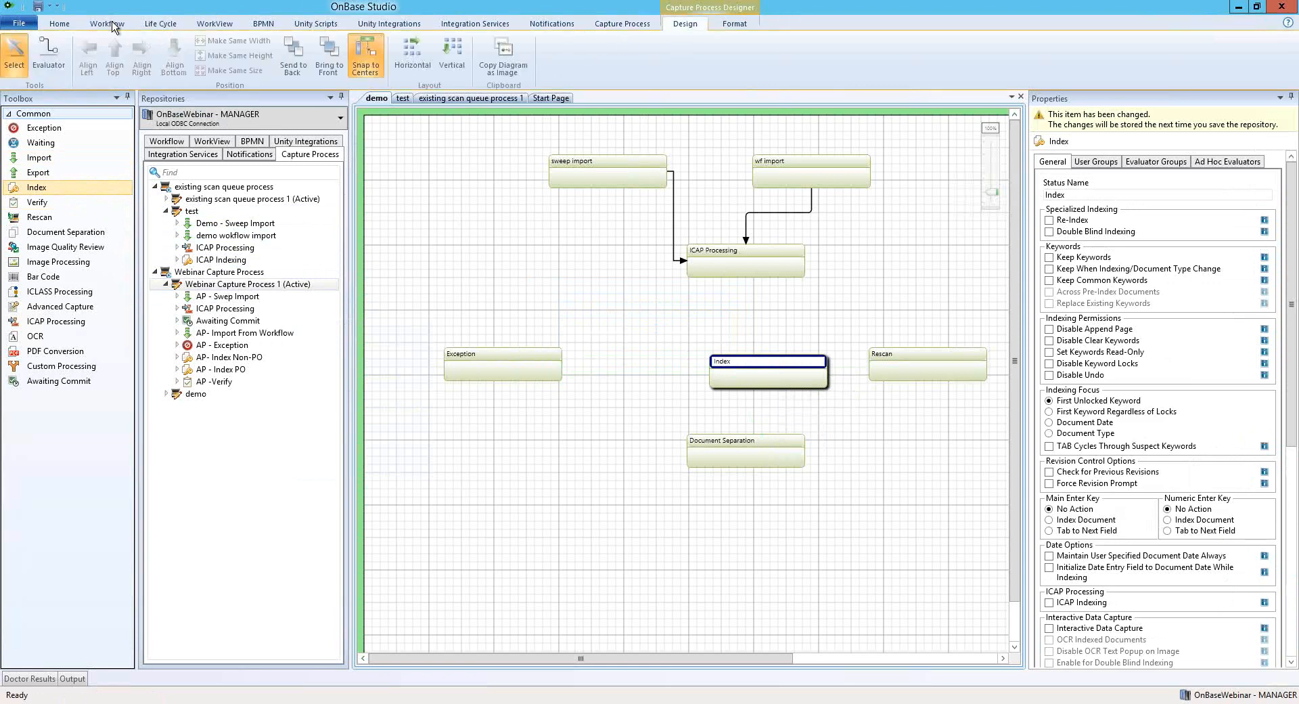
pyautogui.moveTo(567, 361); pyautogui.dragTo(531, 369)
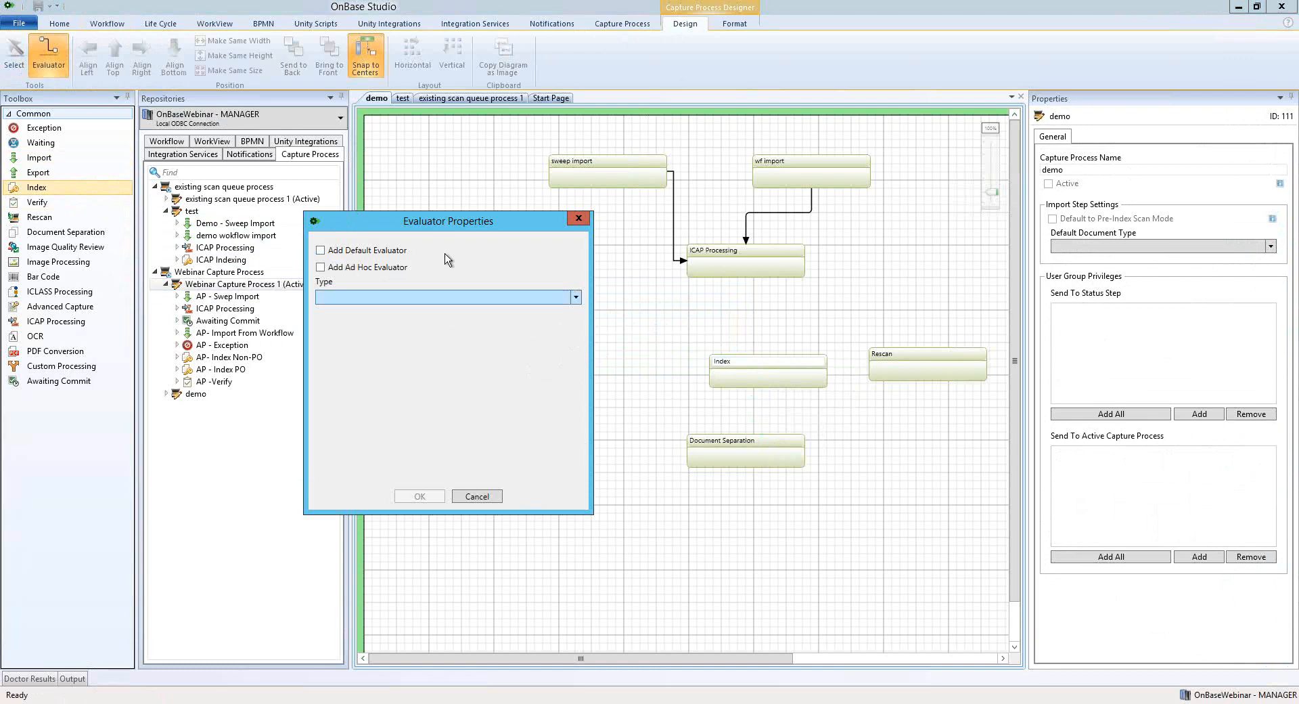
pyautogui.click(365, 267)
pyautogui.click(433, 500)
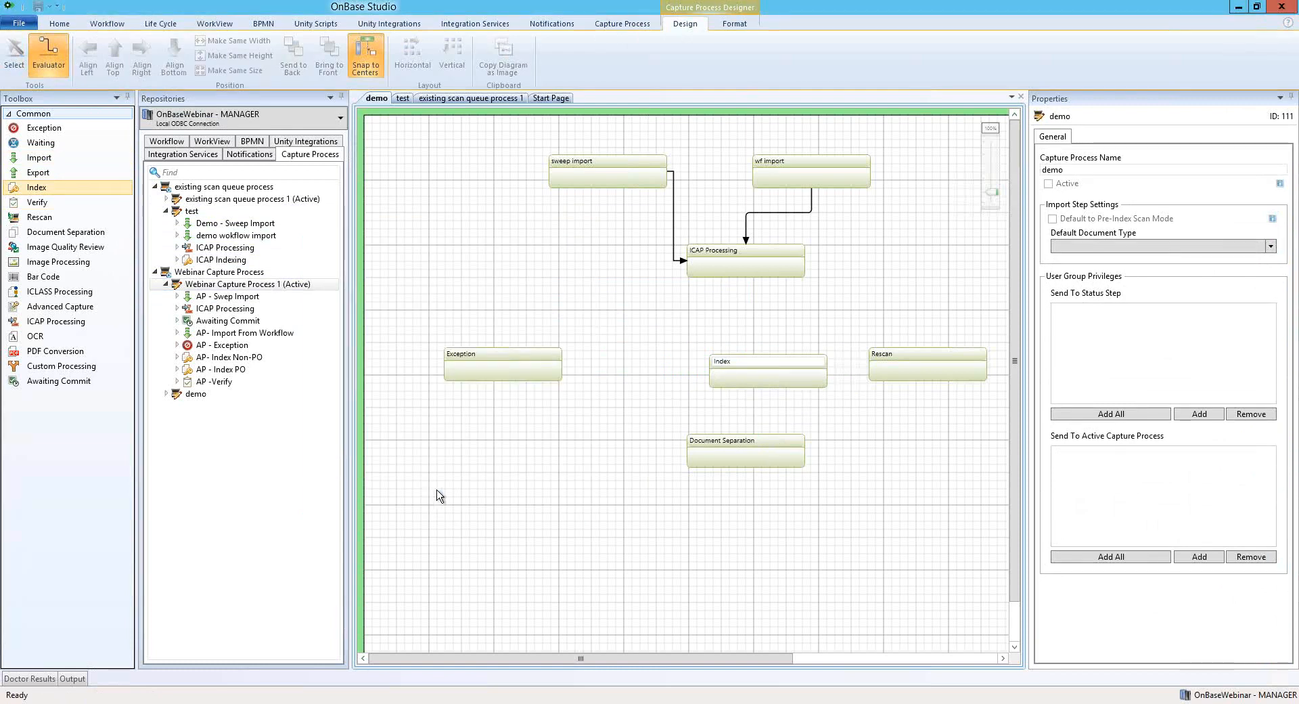
pyautogui.moveTo(736, 374); pyautogui.dragTo(708, 366)
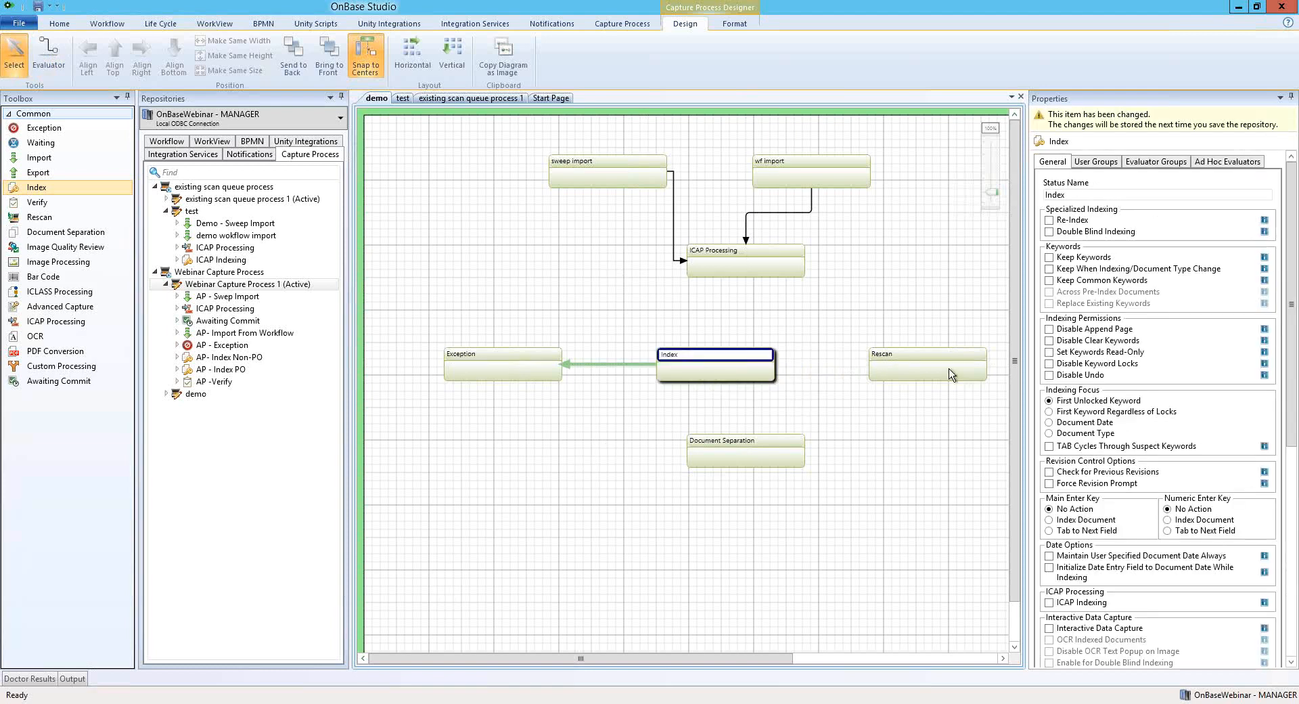
# Add an ad hoc evaluator from the Index step to the Rescan step.
pyautogui.click(51, 54)
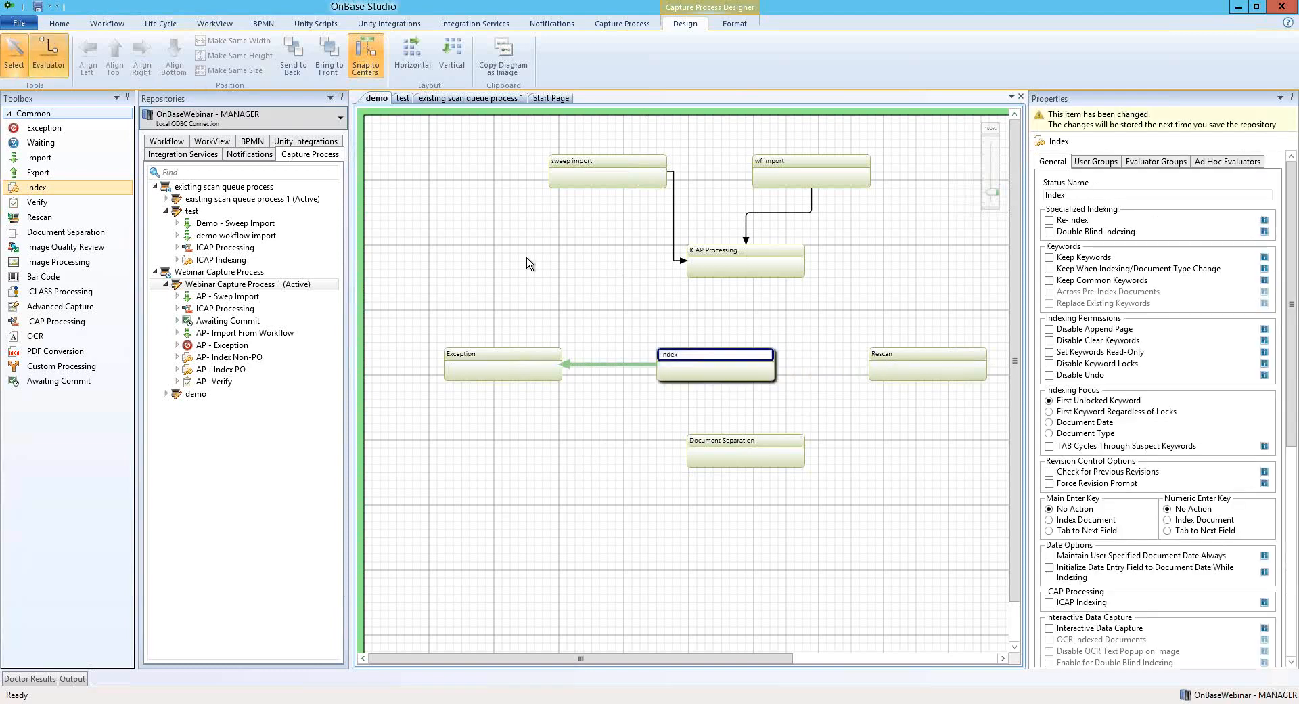
pyautogui.moveTo(737, 368); pyautogui.dragTo(890, 371)
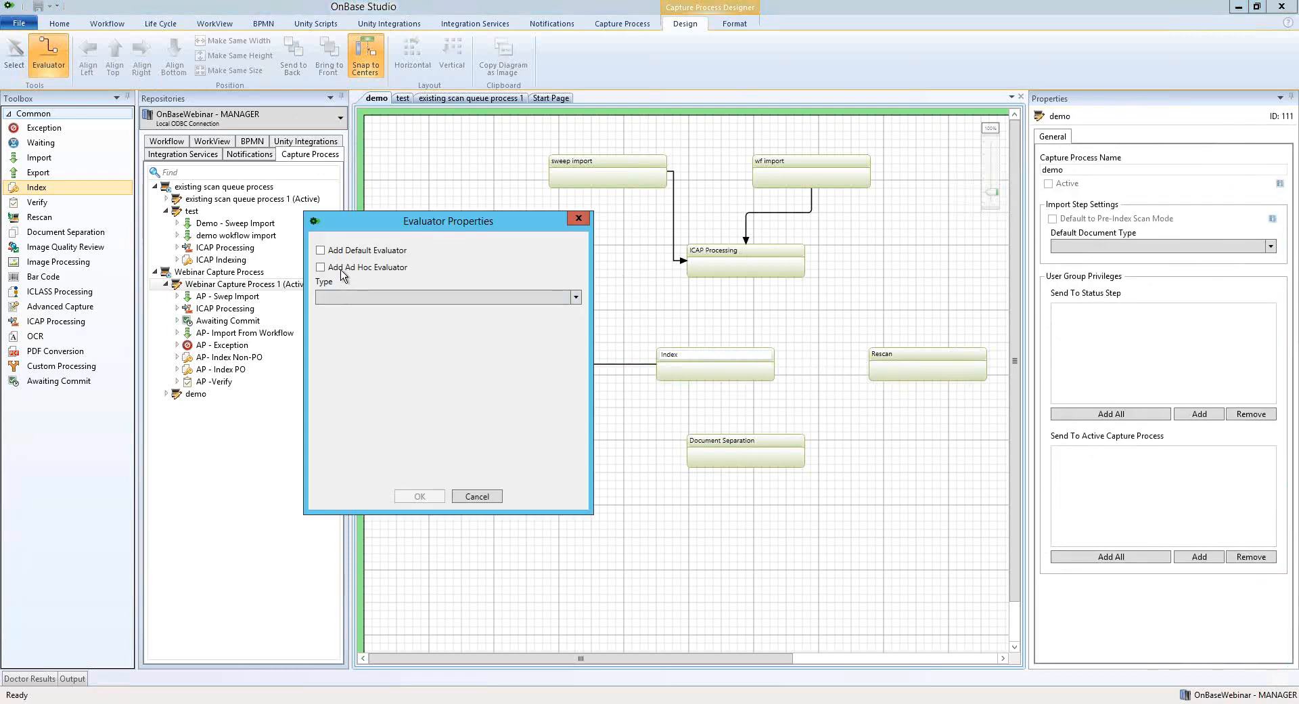
pyautogui.click(341, 268)
pyautogui.click(419, 496)
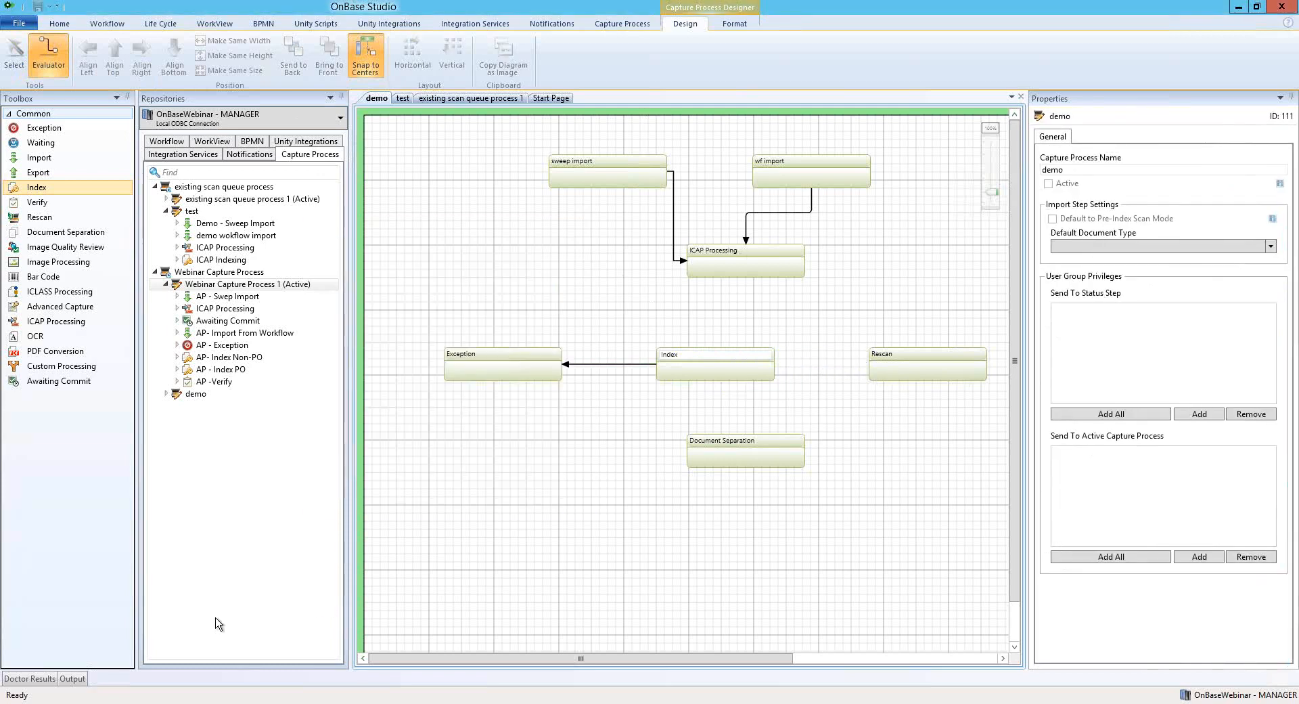
# Review the Doctor Results warnings for the demo capture process about commit, export and scan import steps.
pyautogui.click(29, 678)
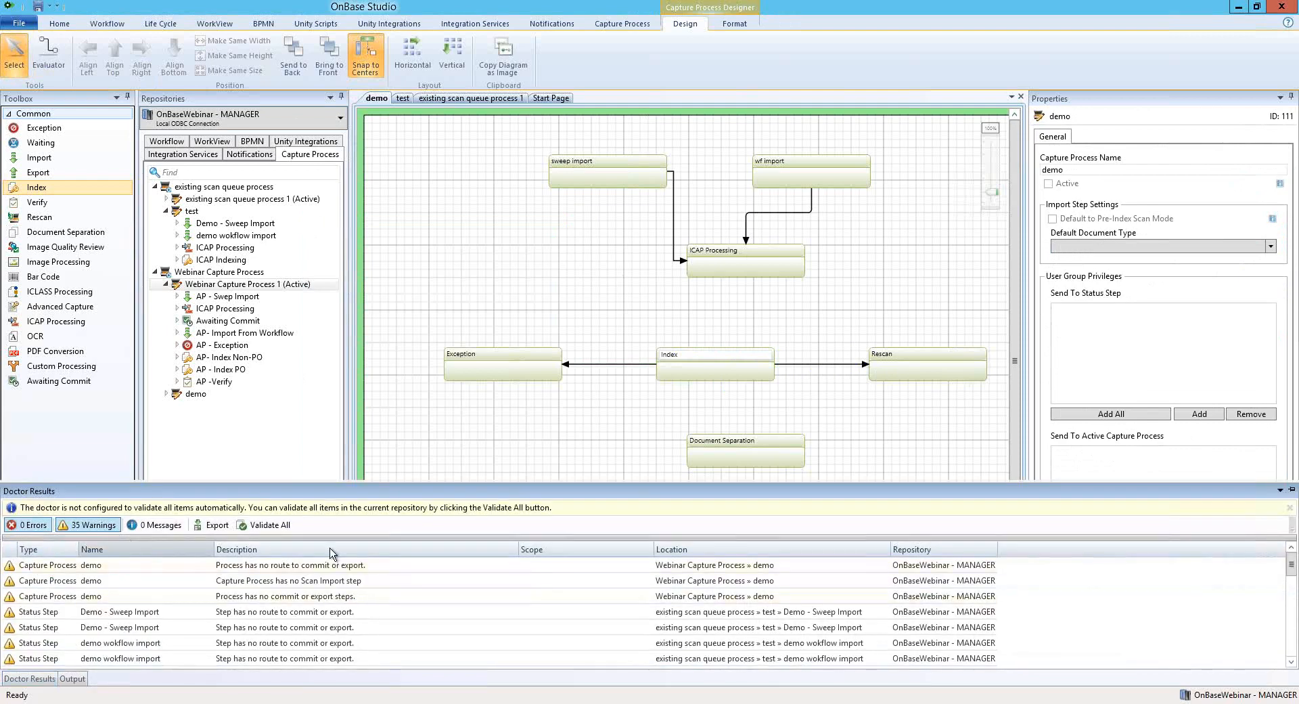
pyautogui.click(313, 564)
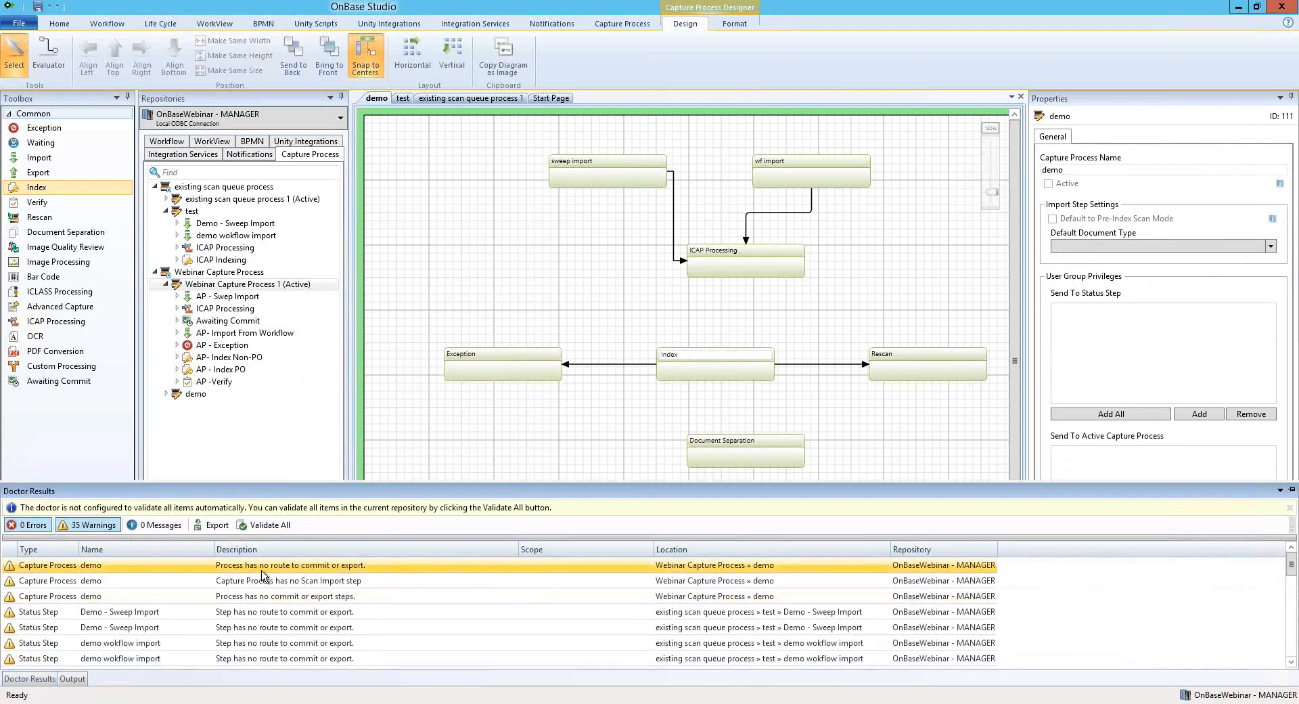
pyautogui.click(280, 580)
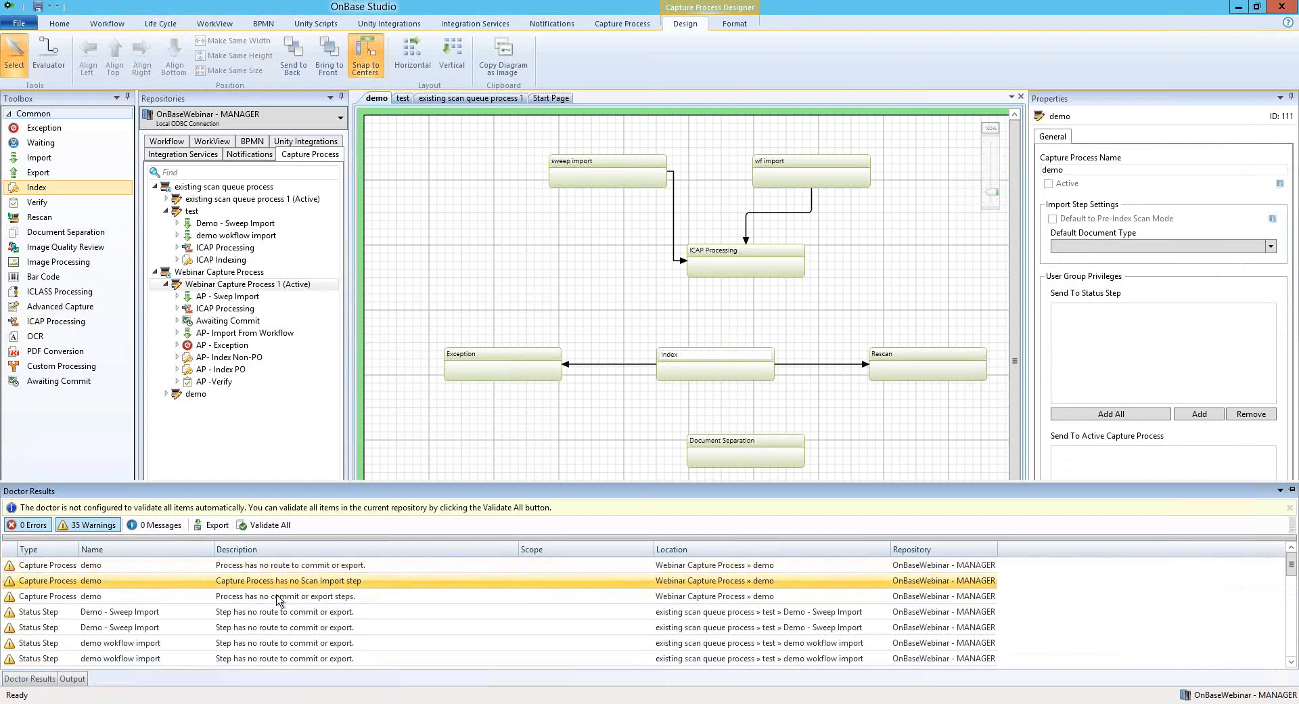
pyautogui.click(277, 596)
pyautogui.click(296, 580)
pyautogui.click(289, 599)
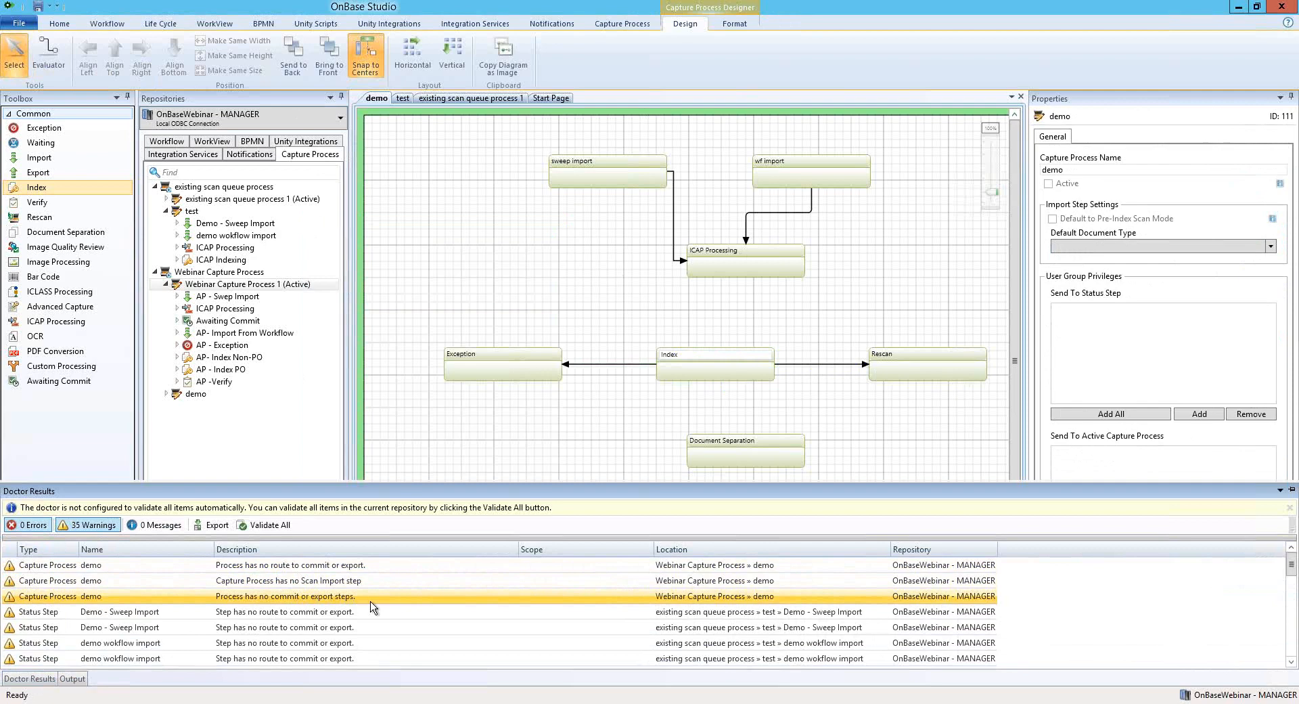
pyautogui.click(1279, 489)
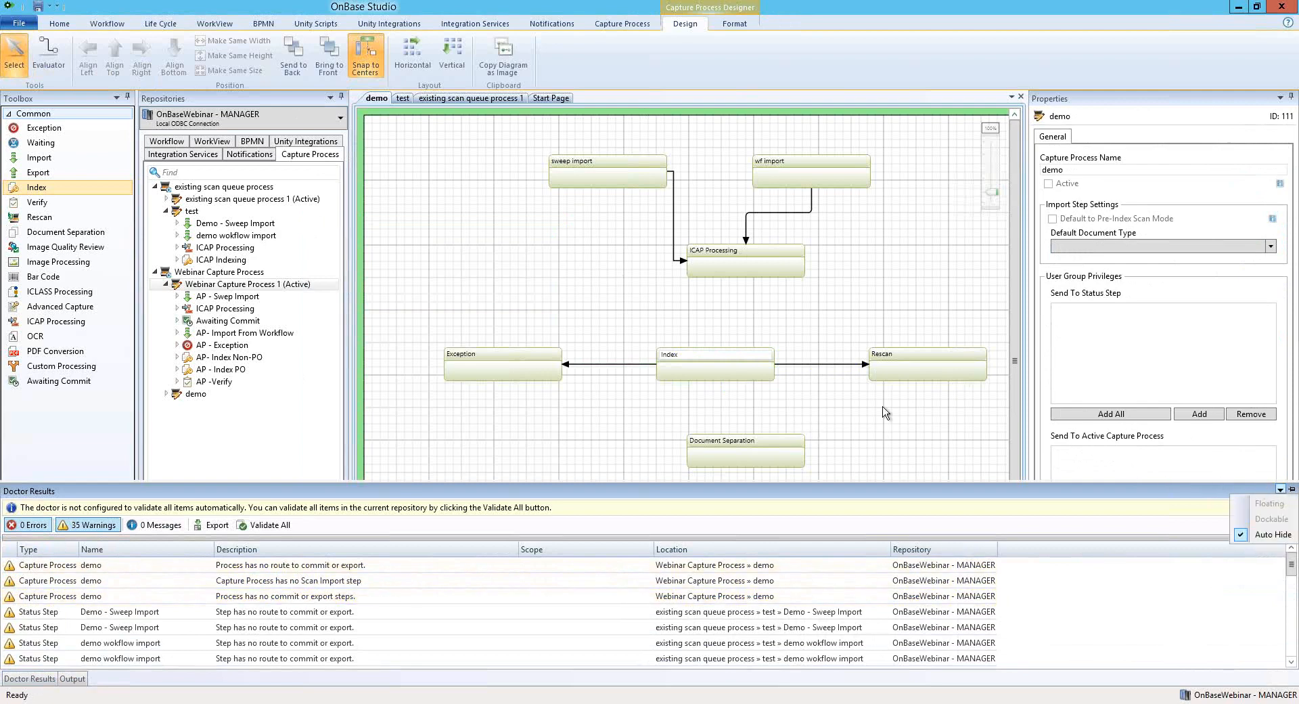
pyautogui.click(884, 431)
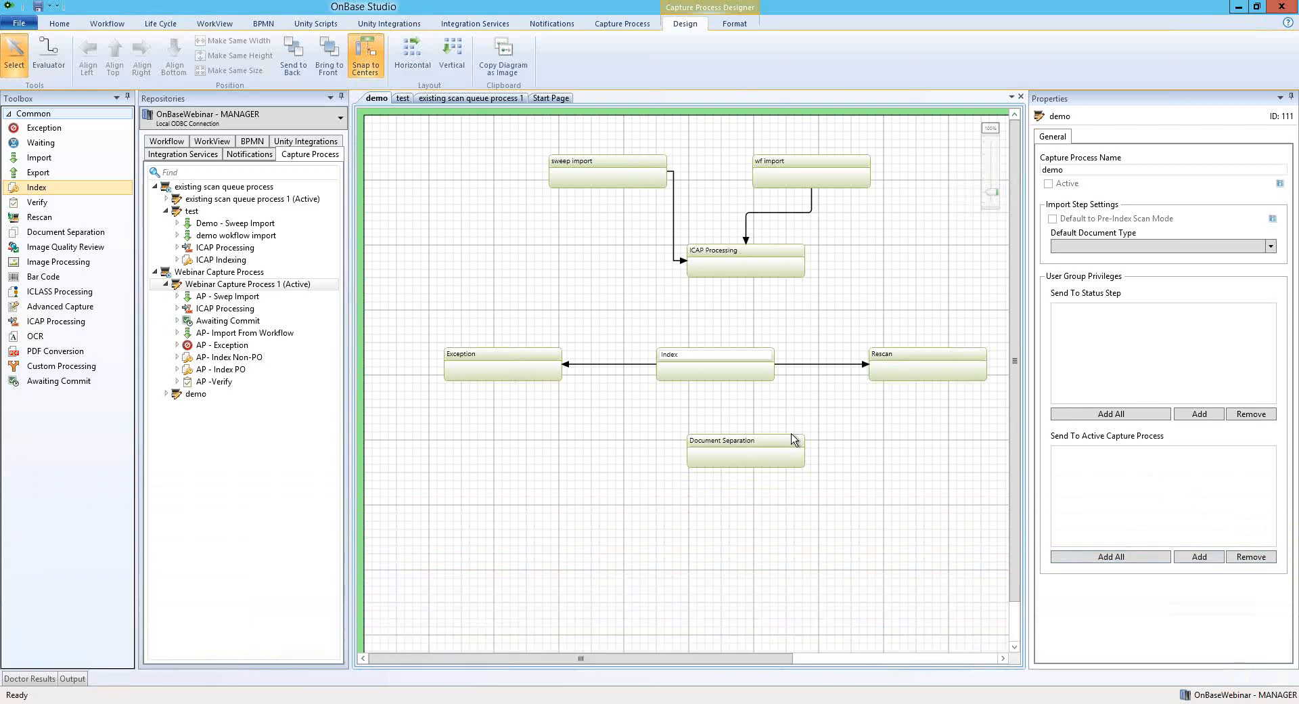
# Center Document Separation beneath Index and connect Index to it with a Document Status evaluator for Indexed documents.
pyautogui.moveTo(760, 459); pyautogui.dragTo(717, 453)
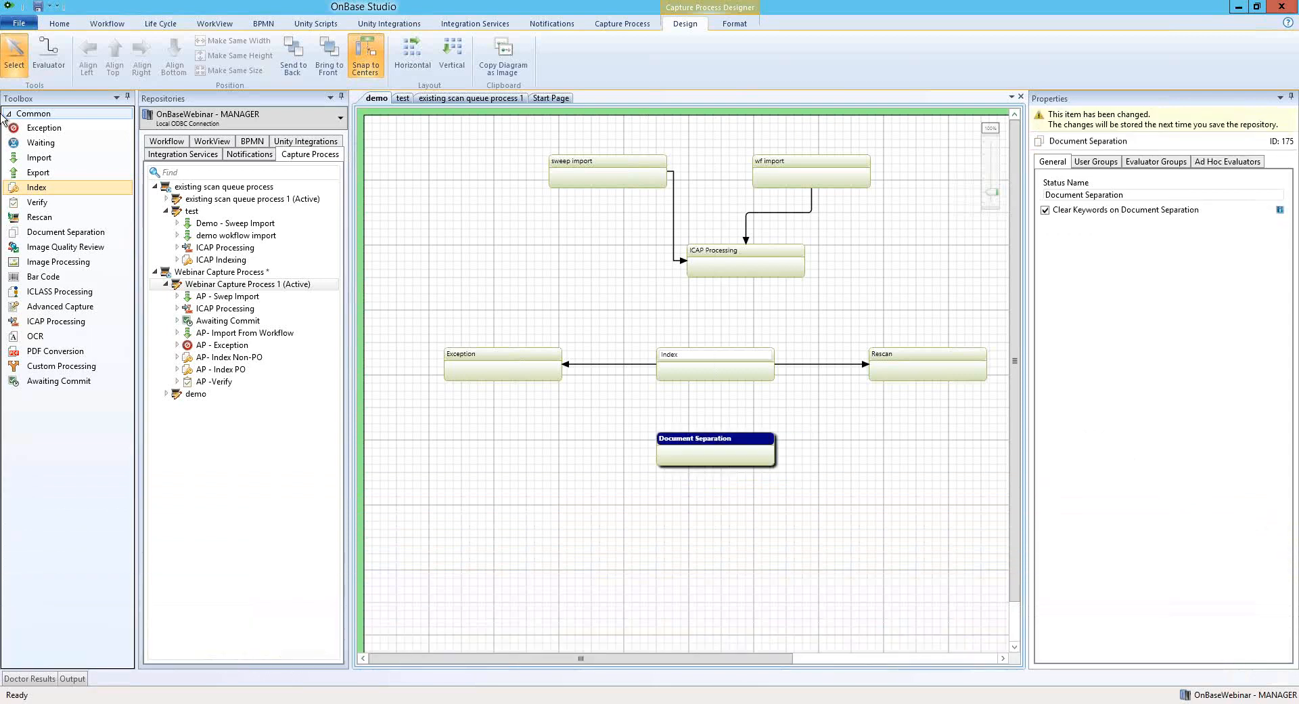
pyautogui.moveTo(709, 379); pyautogui.dragTo(707, 457)
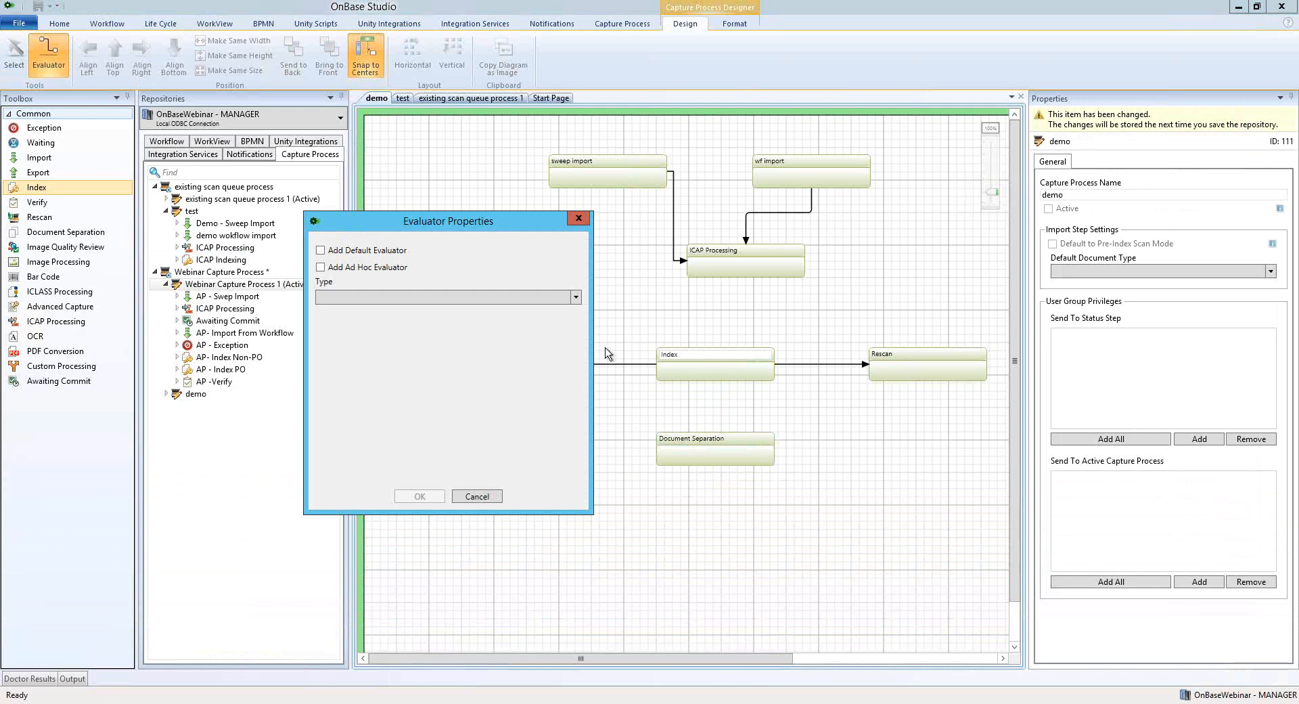
pyautogui.click(376, 298)
pyautogui.click(365, 318)
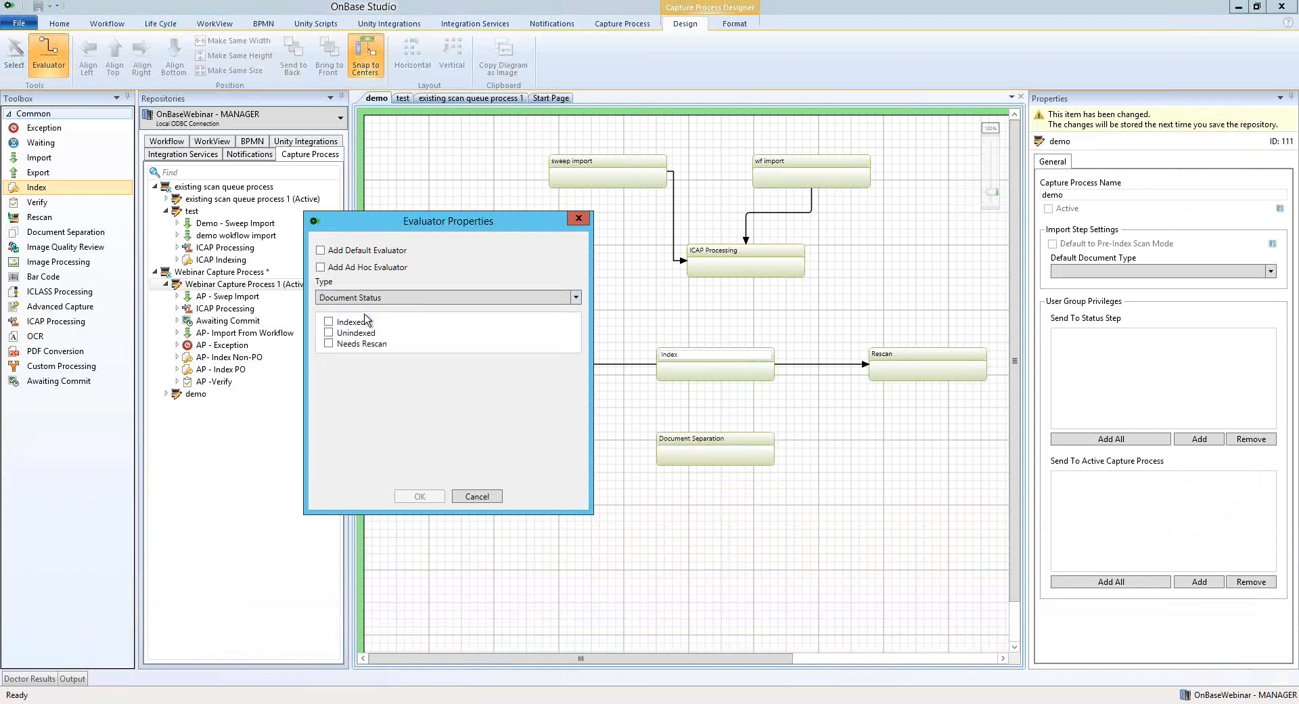
pyautogui.click(358, 324)
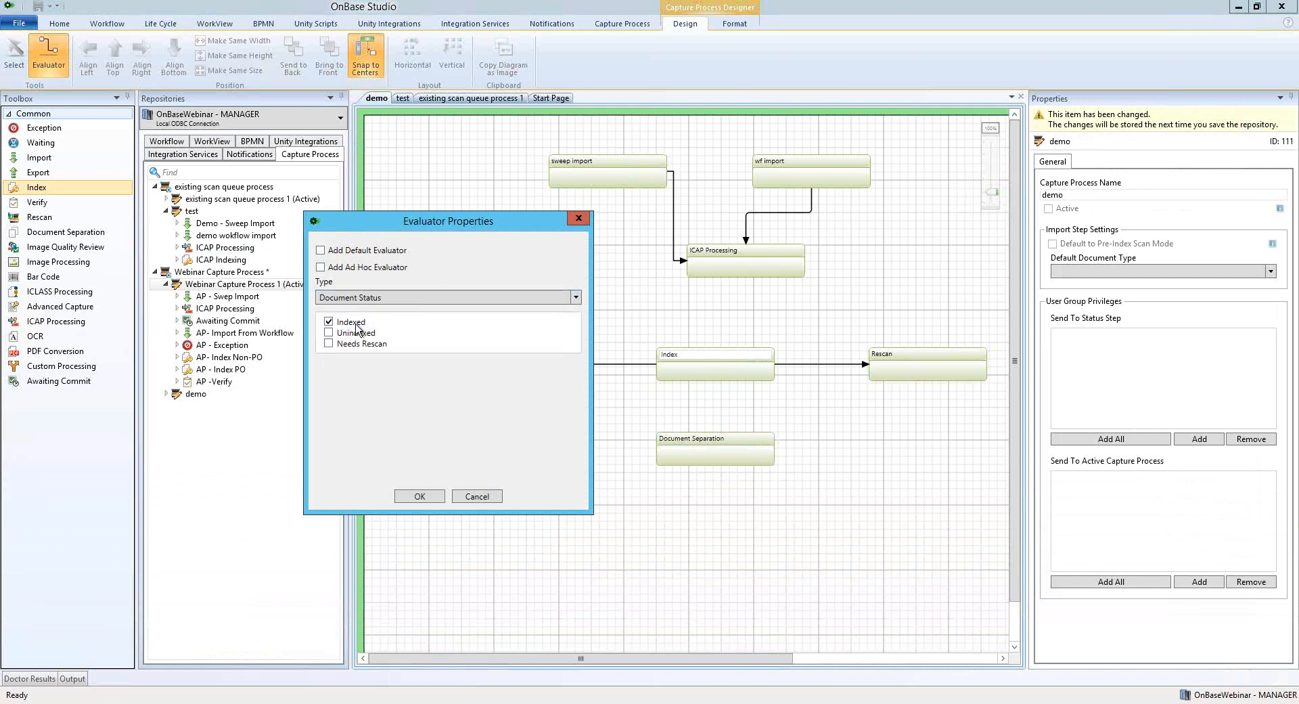
pyautogui.click(433, 498)
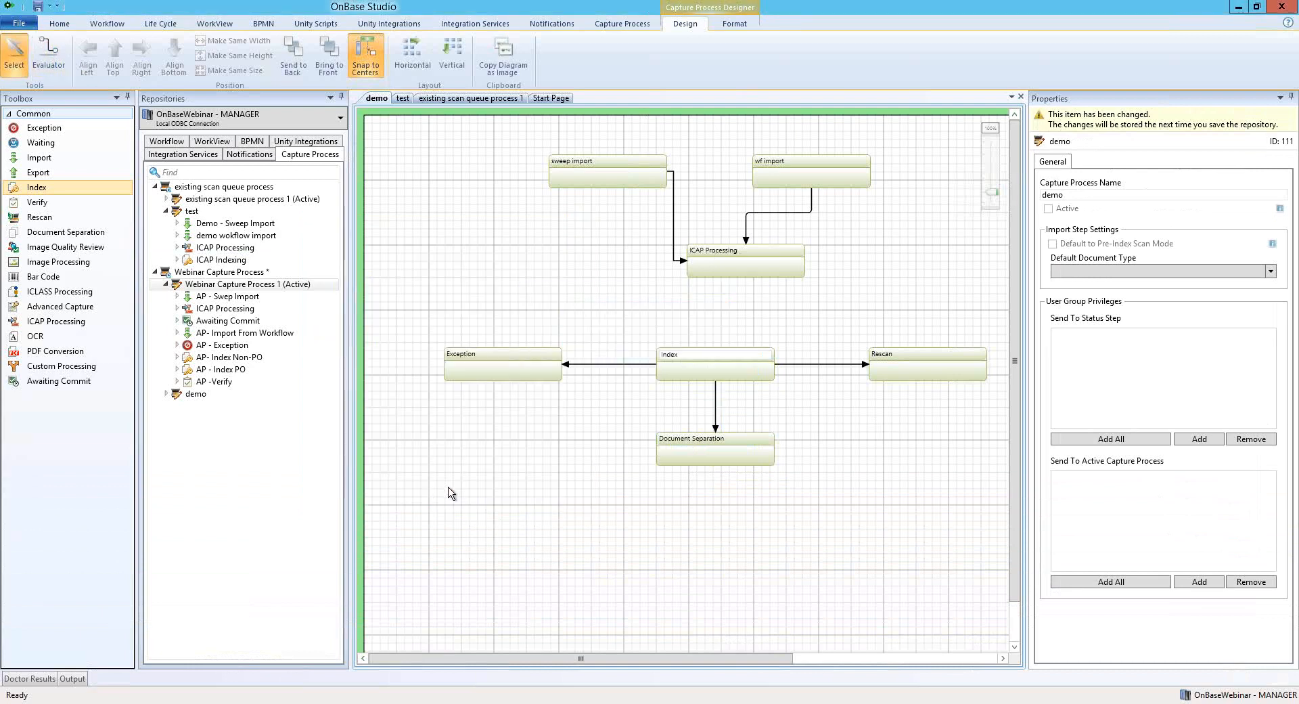
# Add a PDF Conversion step to the demo diagram below Document Separation.
pyautogui.click(50, 383)
pyautogui.click(44, 368)
pyautogui.moveTo(42, 352); pyautogui.dragTo(699, 529)
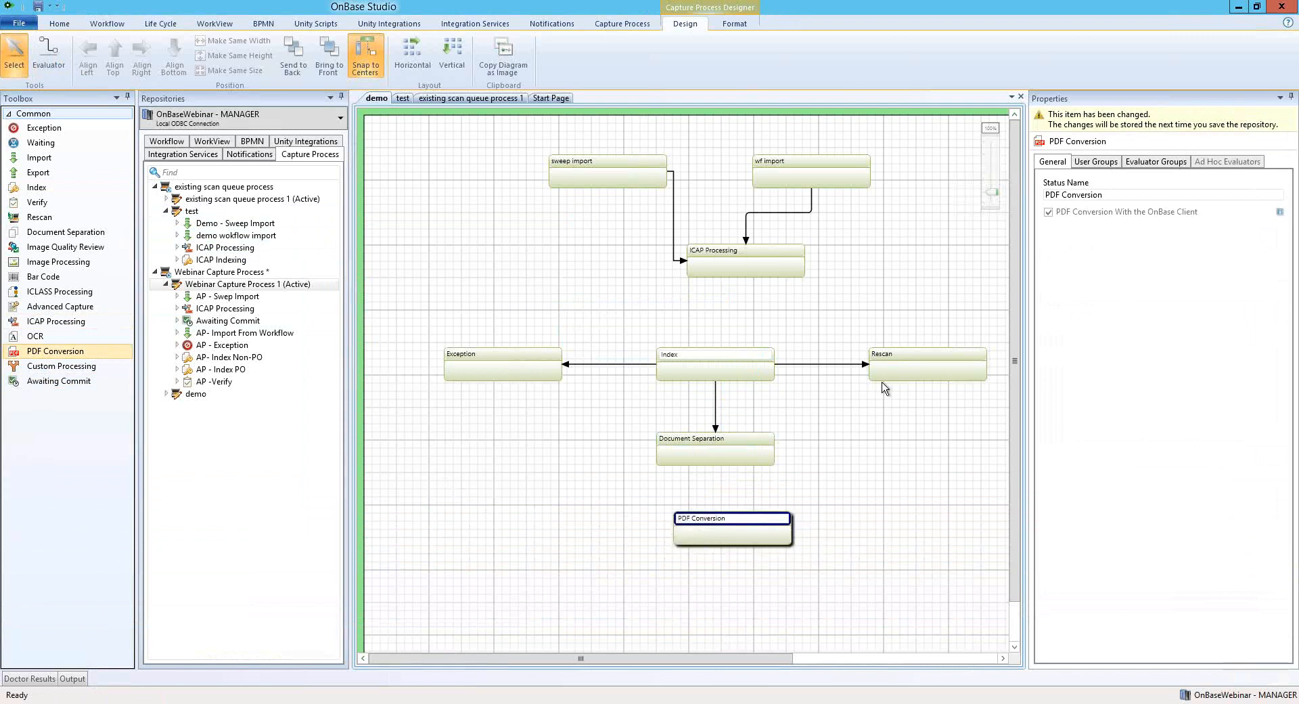
# Remove the user groups AP Manager through AP Clerk from PDF Conversion, and align the step under Document Separation.
pyautogui.click(1094, 163)
pyautogui.click(1075, 197)
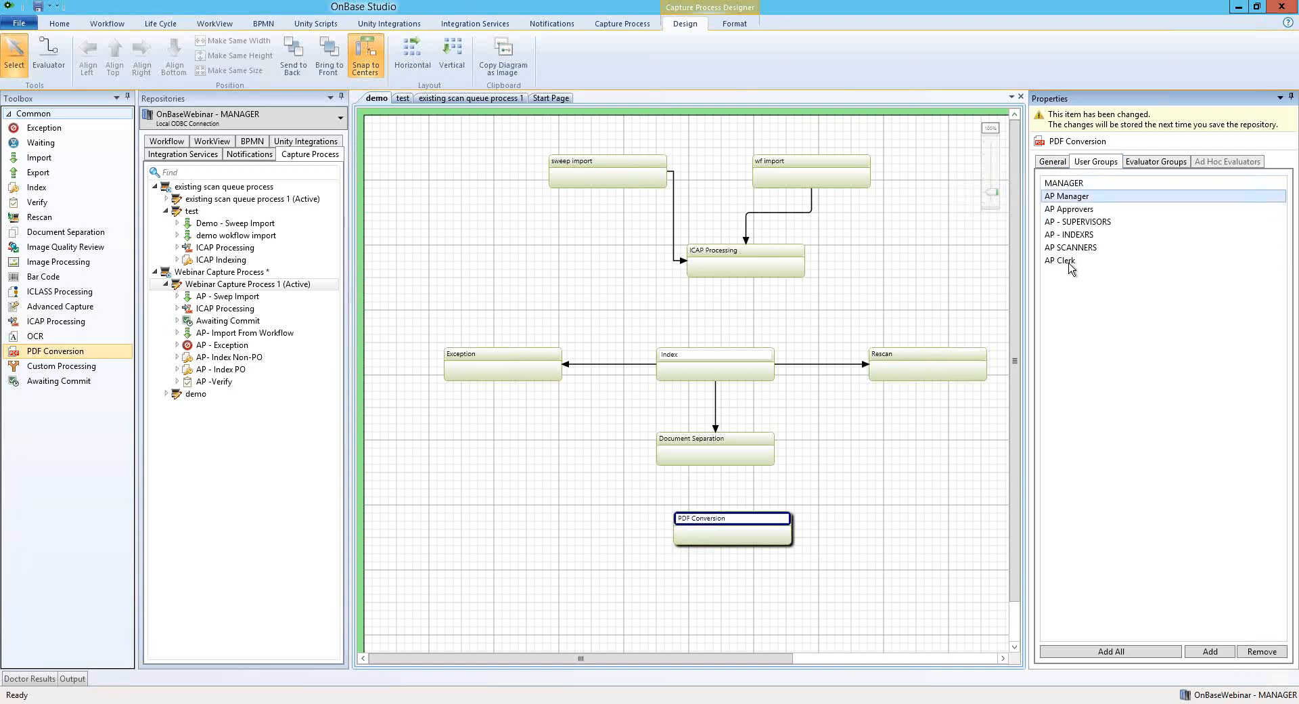
pyautogui.keyDown('shift'); pyautogui.click(1068, 263); pyautogui.keyUp('shift')
pyautogui.click(1262, 652)
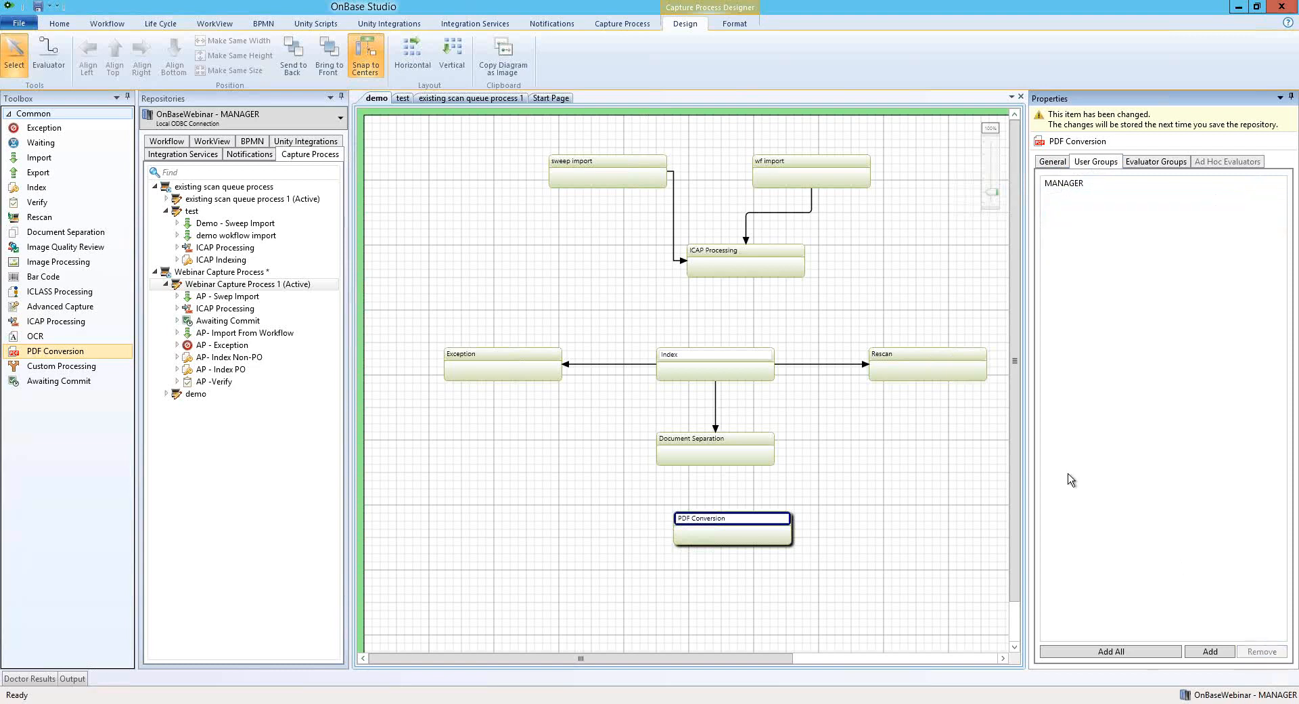
pyautogui.moveTo(718, 538); pyautogui.dragTo(709, 522)
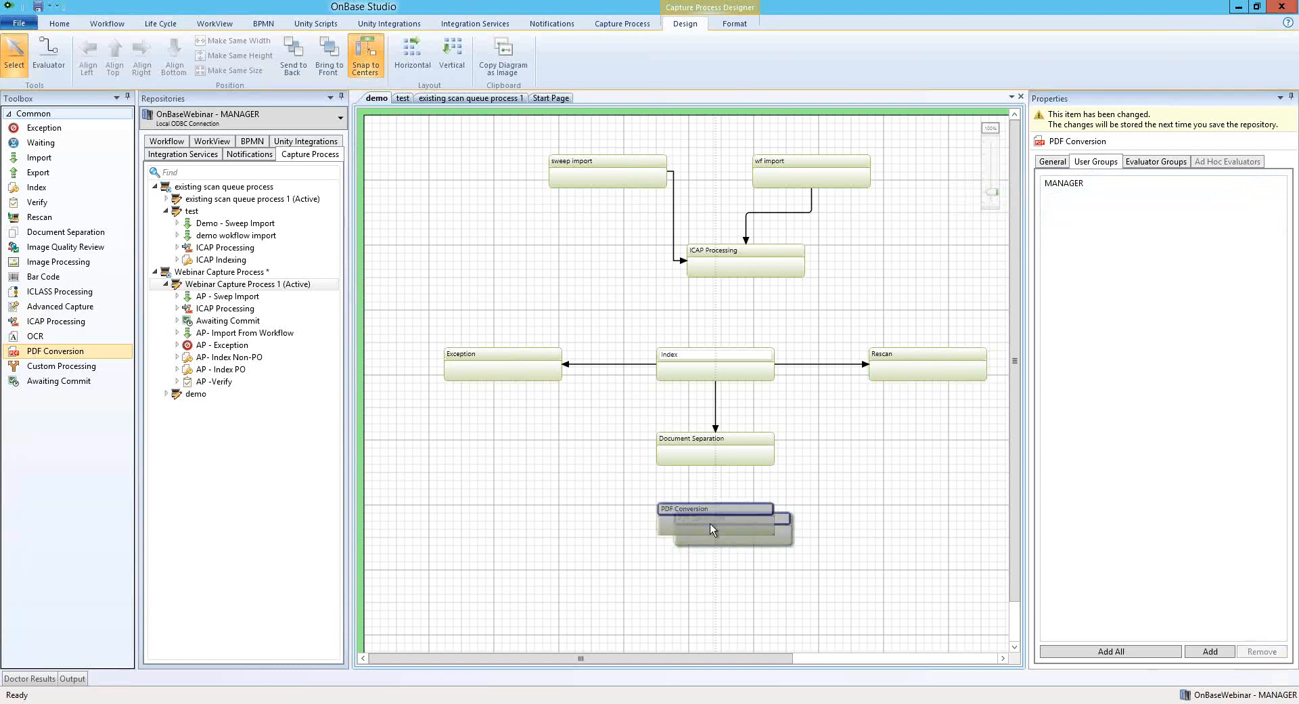
# Add an Awaiting Commit step directly below PDF Conversion in the demo diagram.
pyautogui.click(839, 494)
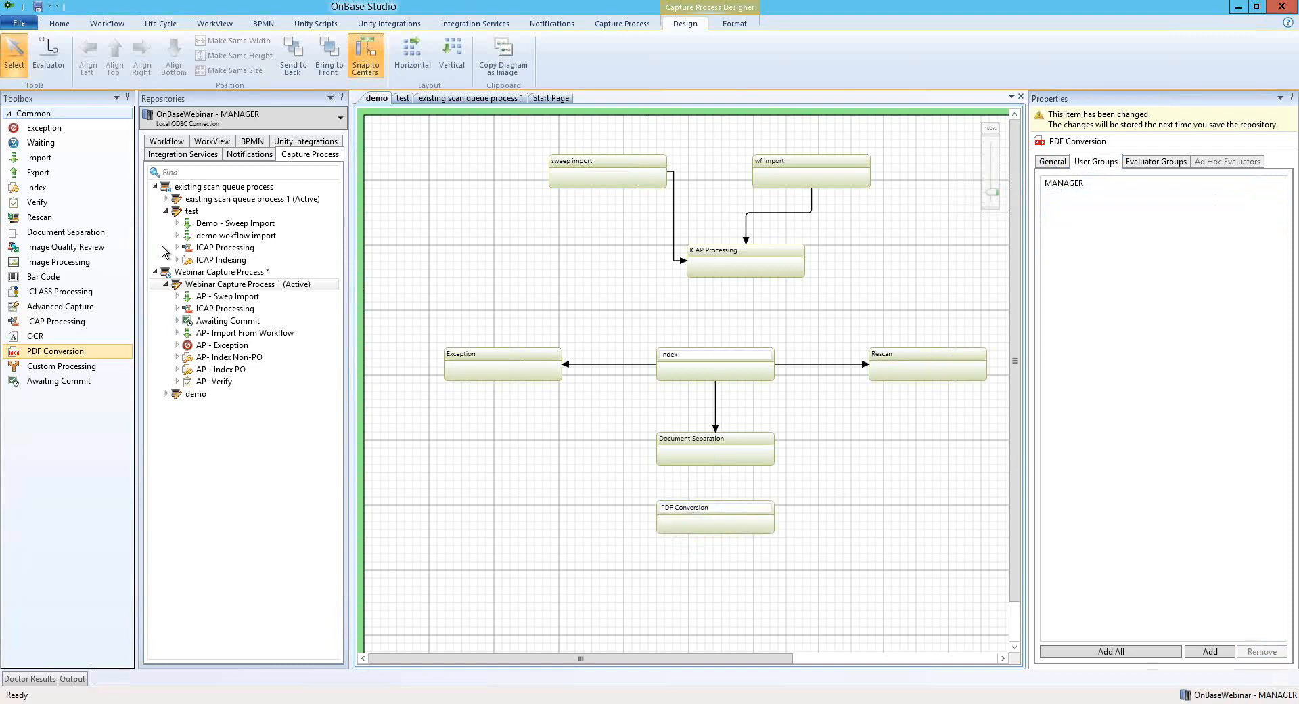
pyautogui.click(44, 385)
pyautogui.moveTo(223, 447); pyautogui.dragTo(695, 595)
# Connect PDF Conversion to Awaiting Commit with a default evaluator.
pyautogui.click(49, 52)
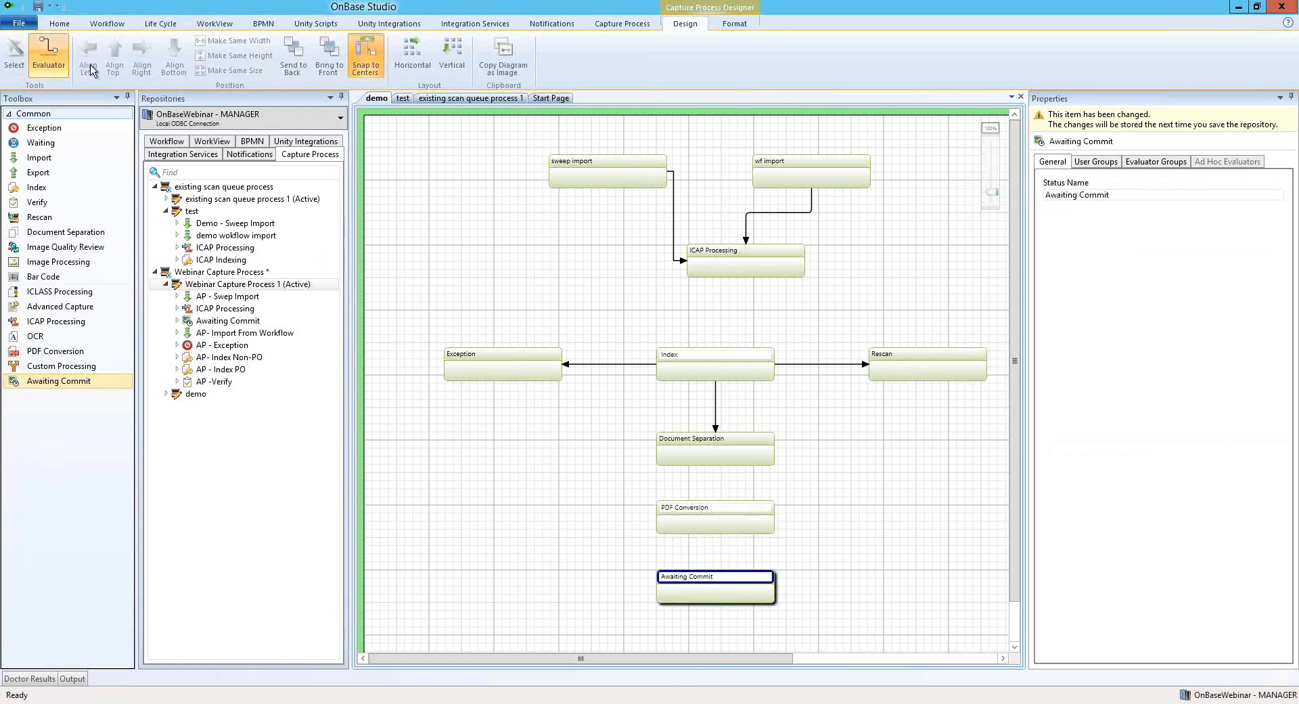
pyautogui.moveTo(717, 532); pyautogui.dragTo(715, 596)
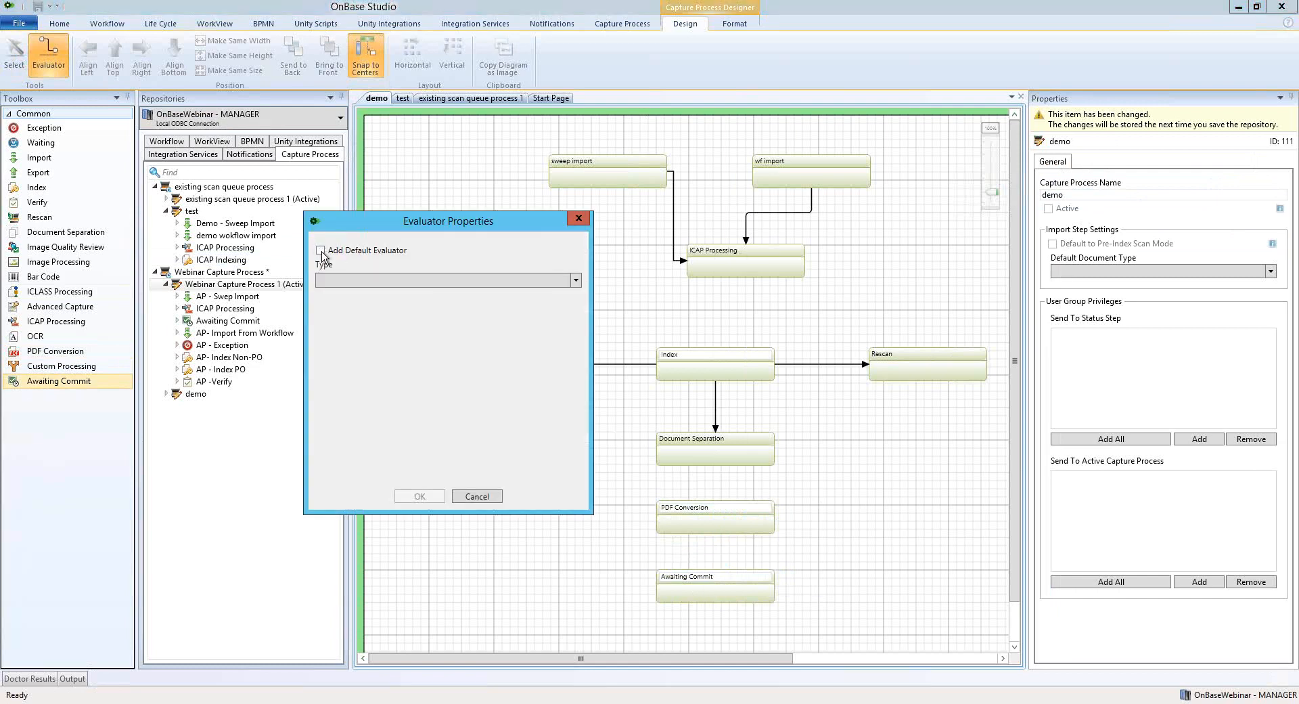
pyautogui.click(320, 251)
pyautogui.click(437, 497)
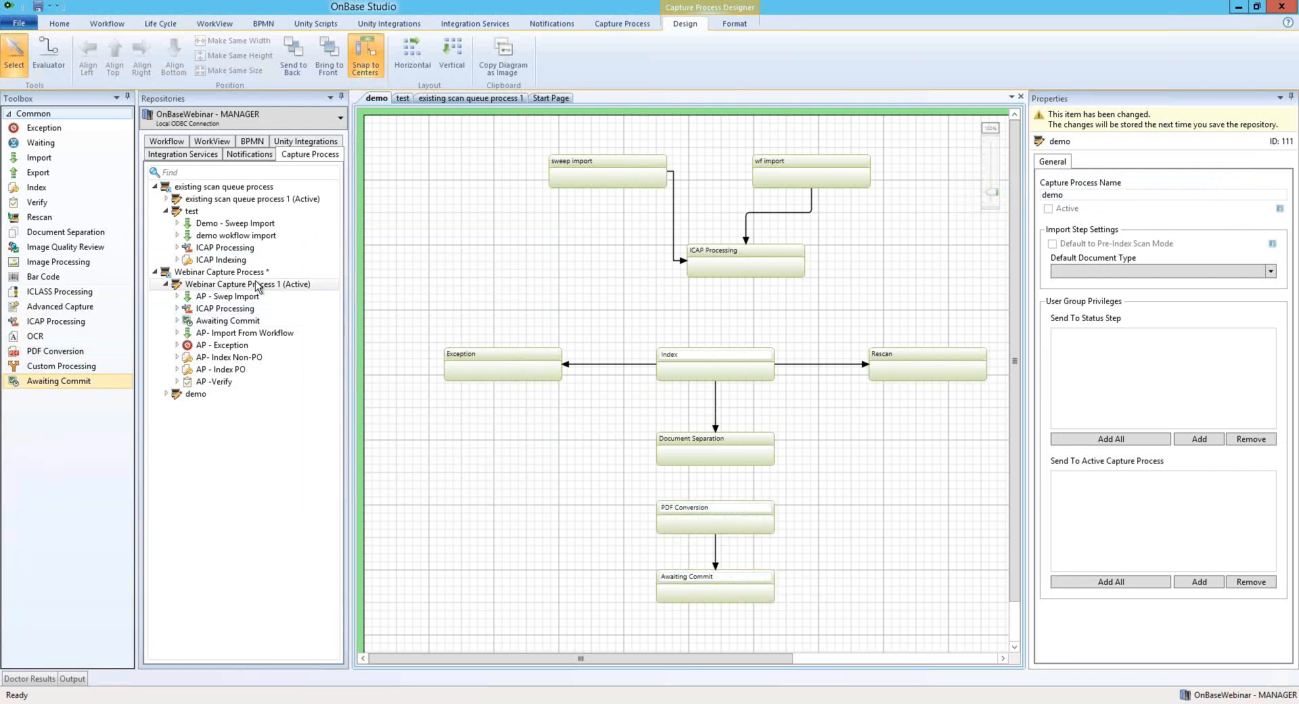
# Open the Webinar Capture Process 1 diagram and review the AP - Swep Import settings and its evaluator to ICAP Processing.
pyautogui.click(229, 285)
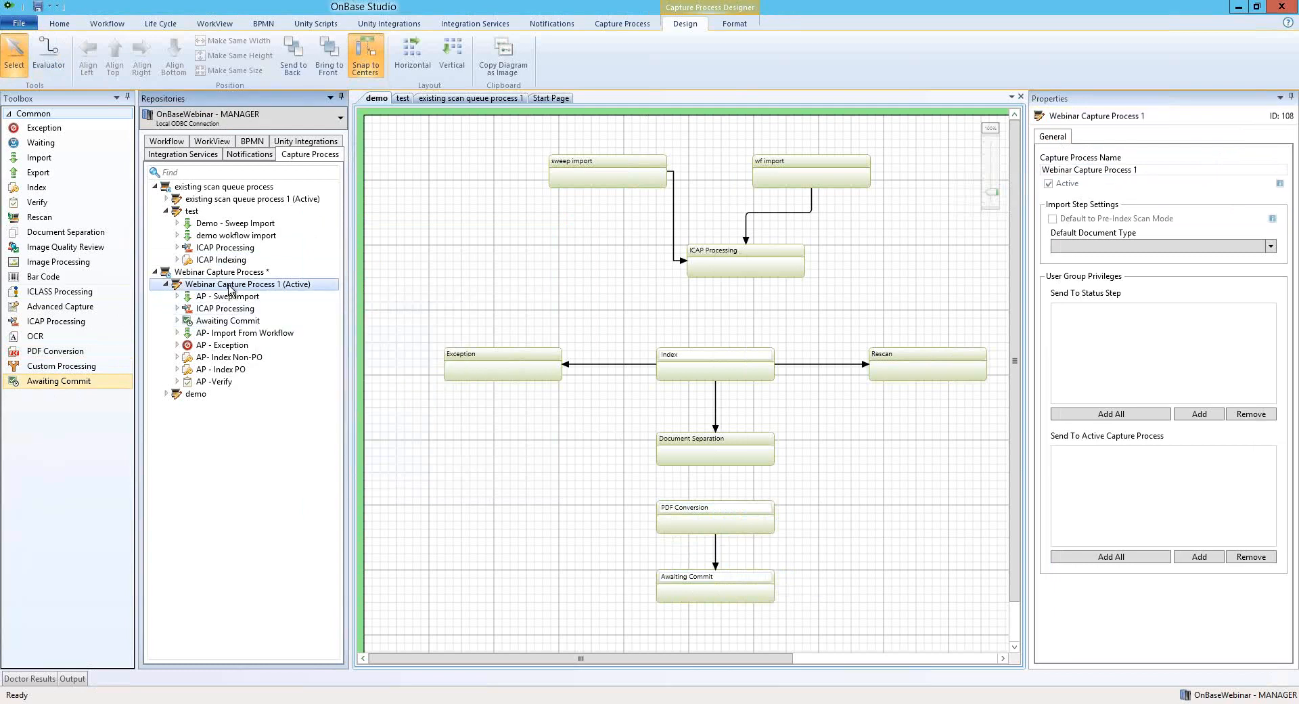
pyautogui.doubleClick(230, 287)
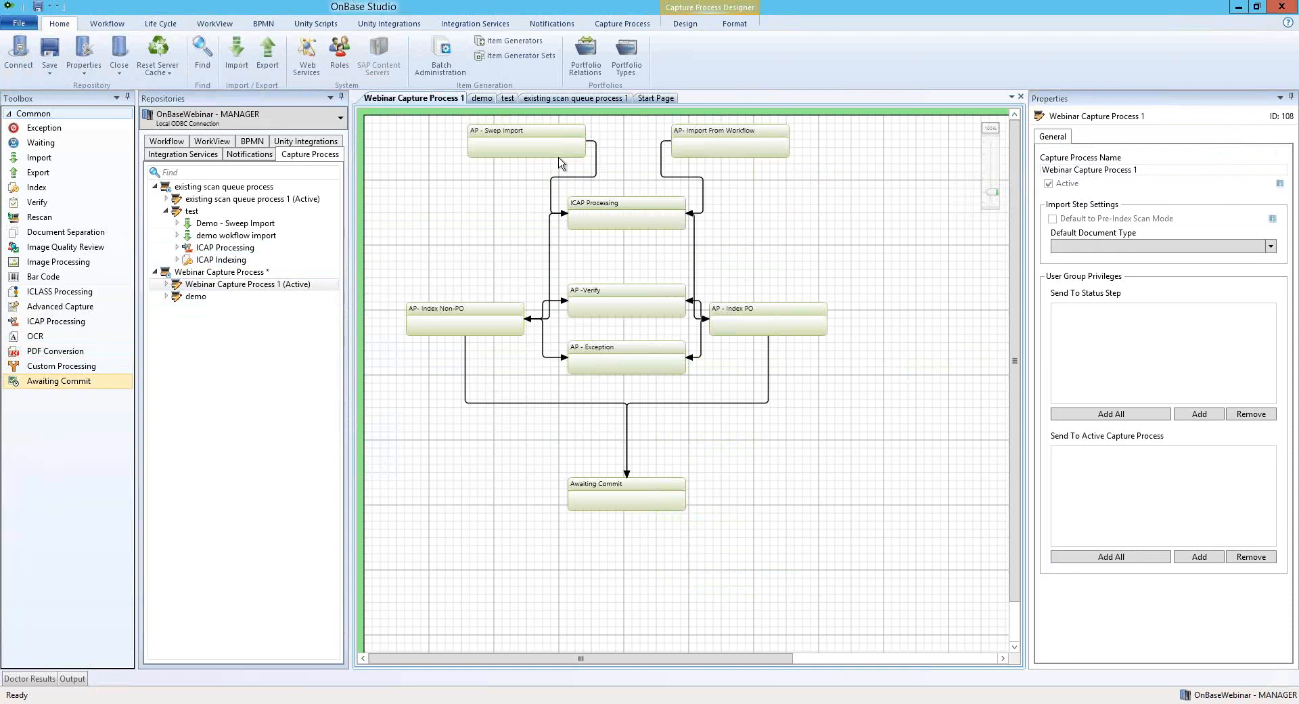
pyautogui.click(530, 154)
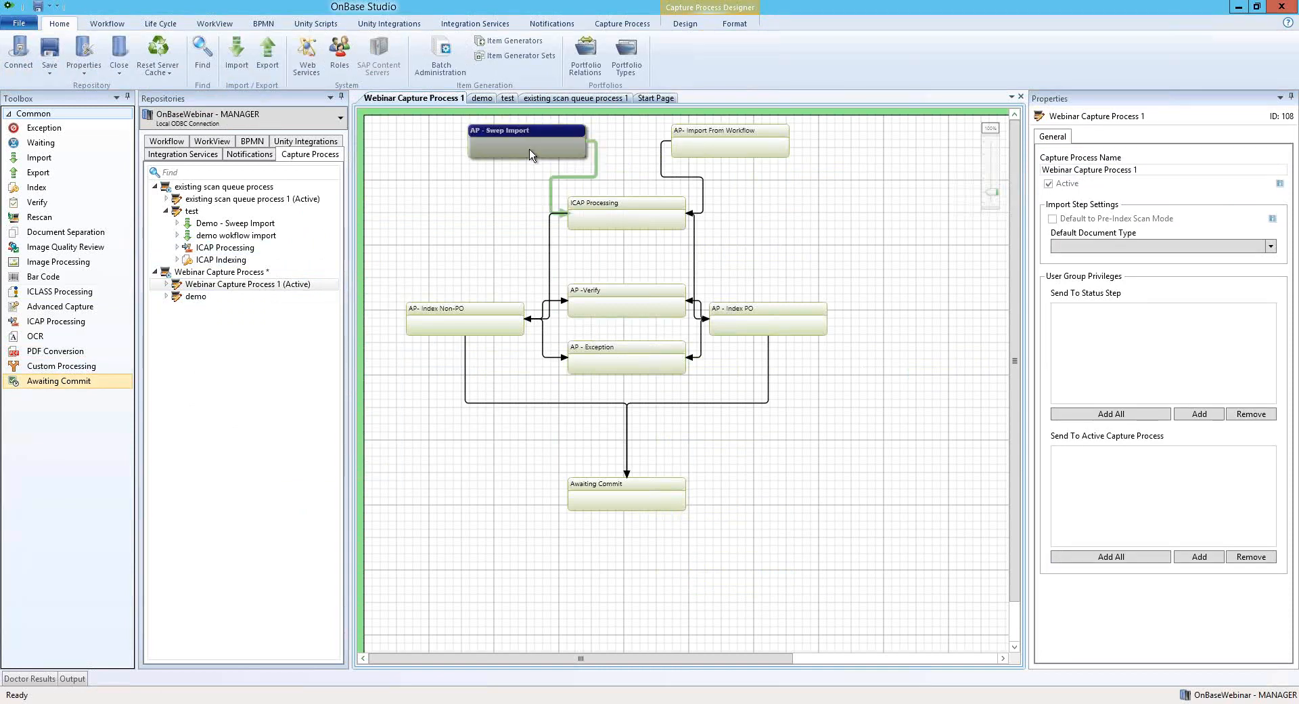
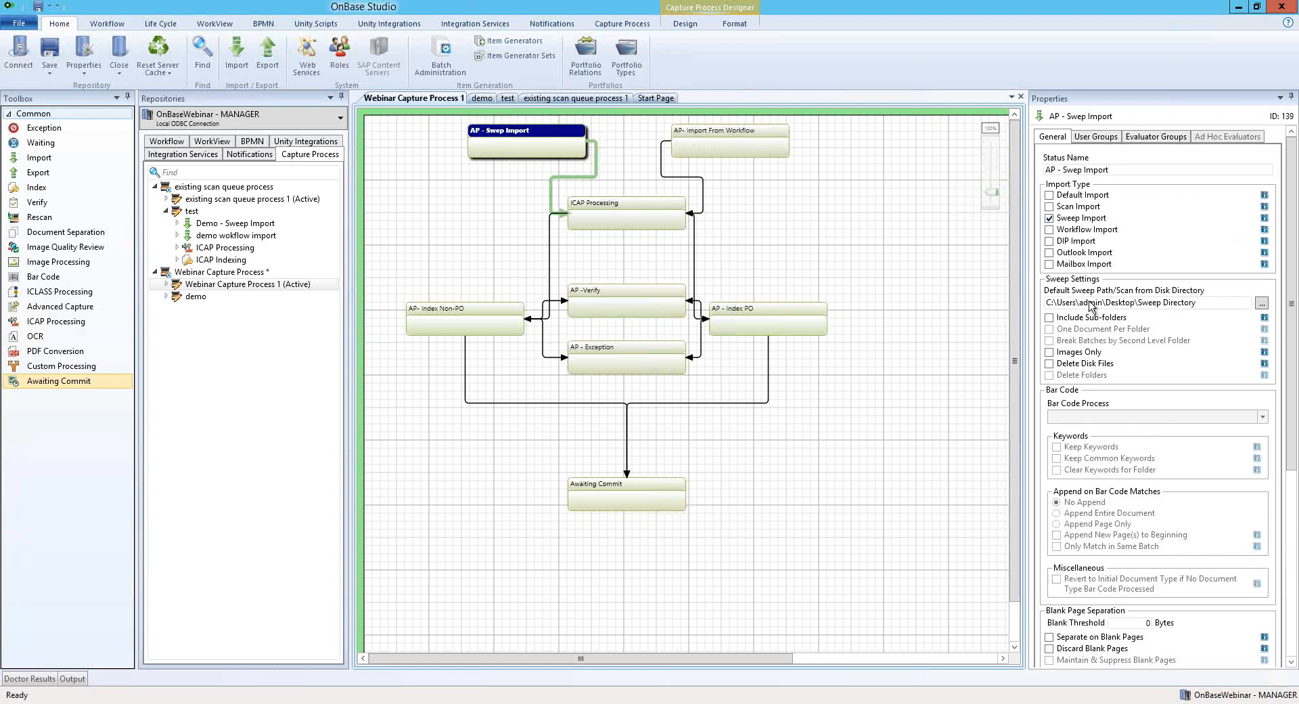
pyautogui.click(597, 177)
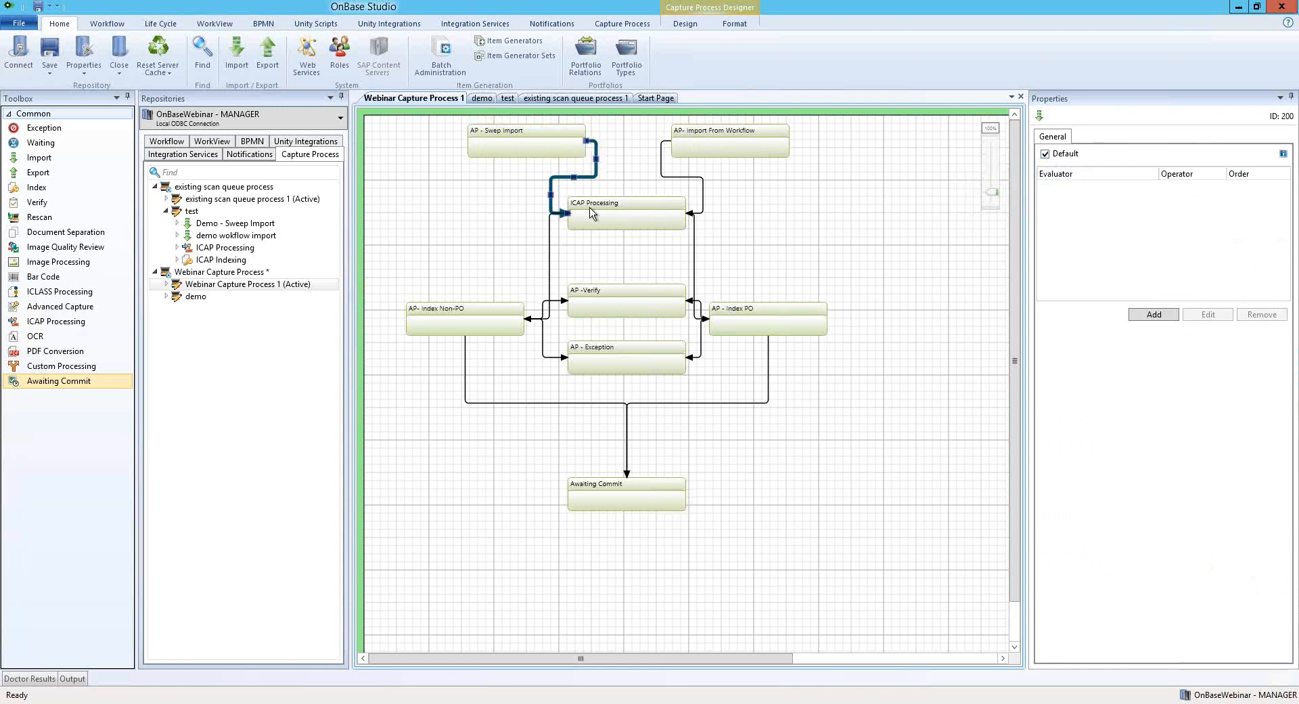
# Enable Workflow Import on the AP- Import From Workflow step and inspect its evaluator to ICAP Processing.
pyautogui.click(735, 150)
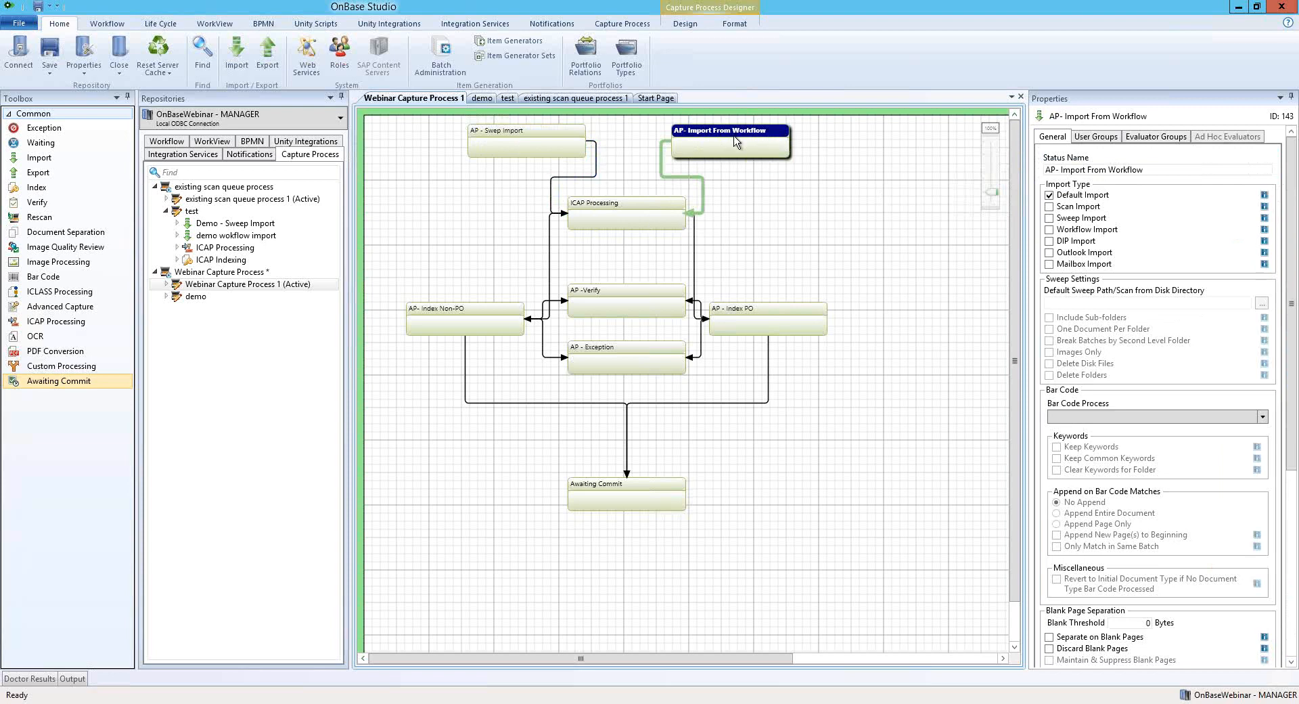
pyautogui.click(1050, 230)
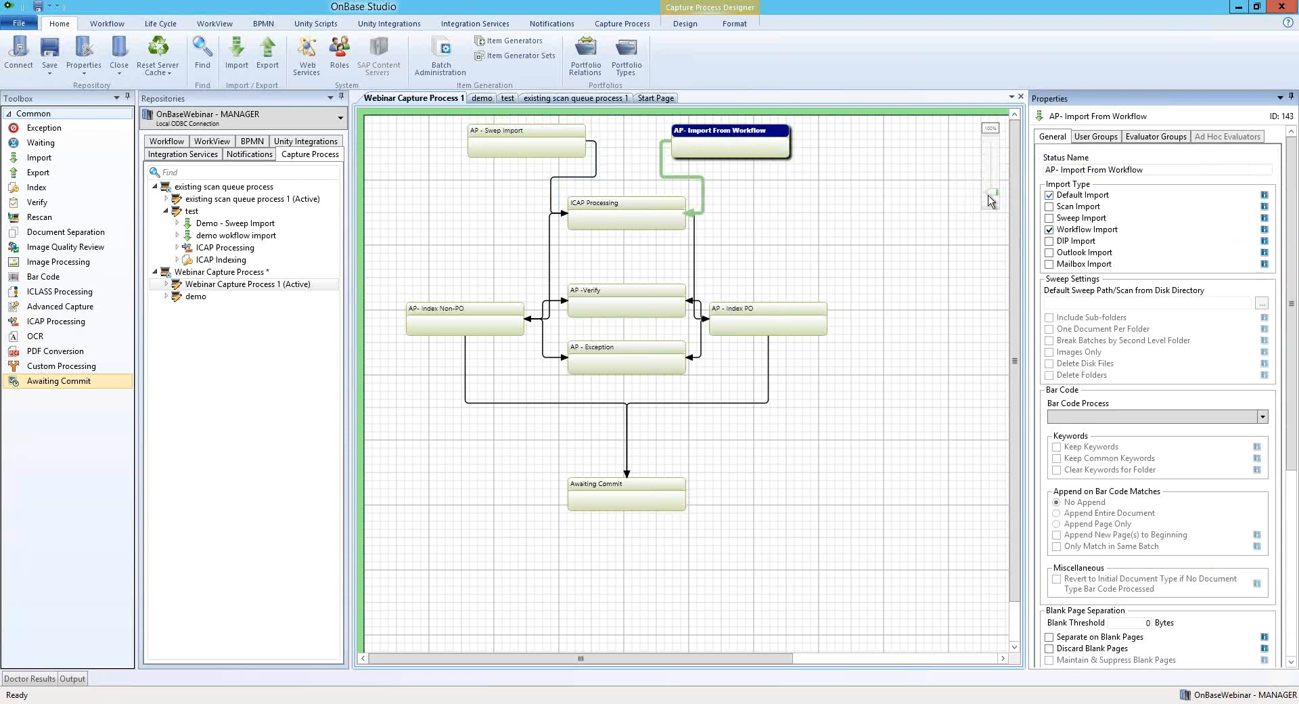
pyautogui.click(681, 182)
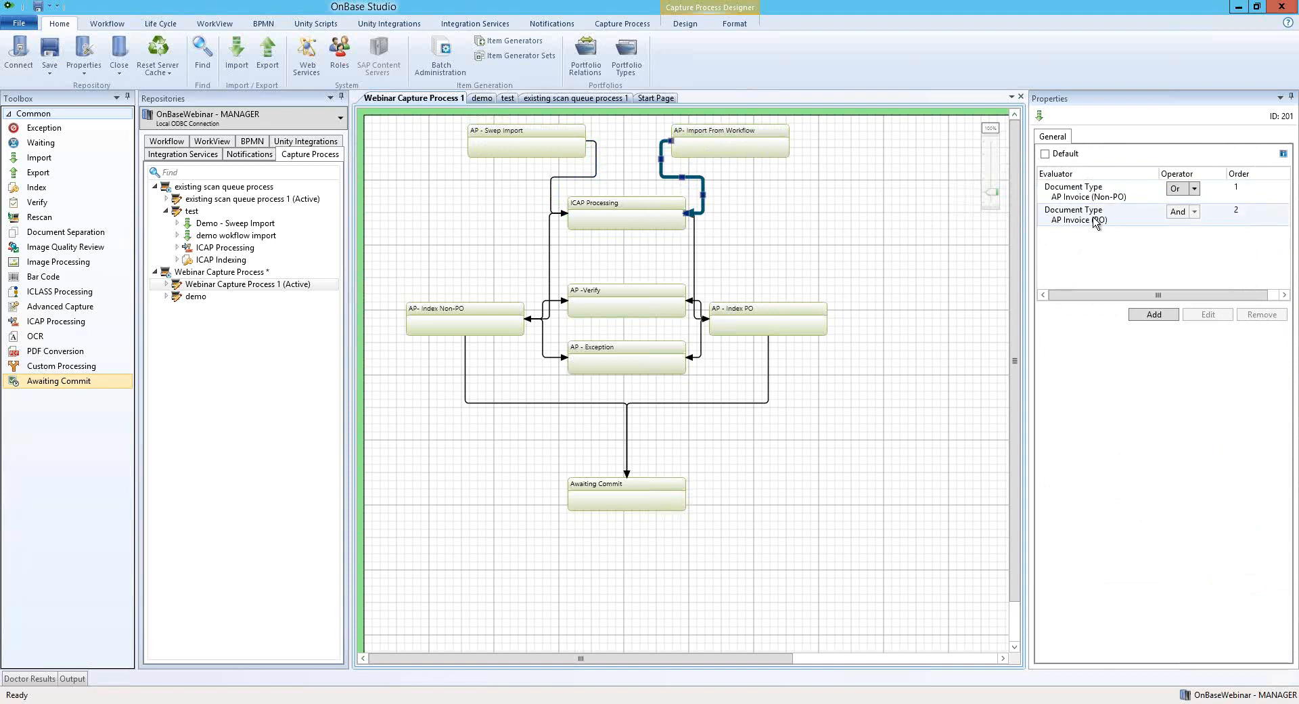
# Examine ICAP Processing, its evaluator to AP- Index Non-PO, and that index step's user groups and general settings.
pyautogui.click(636, 223)
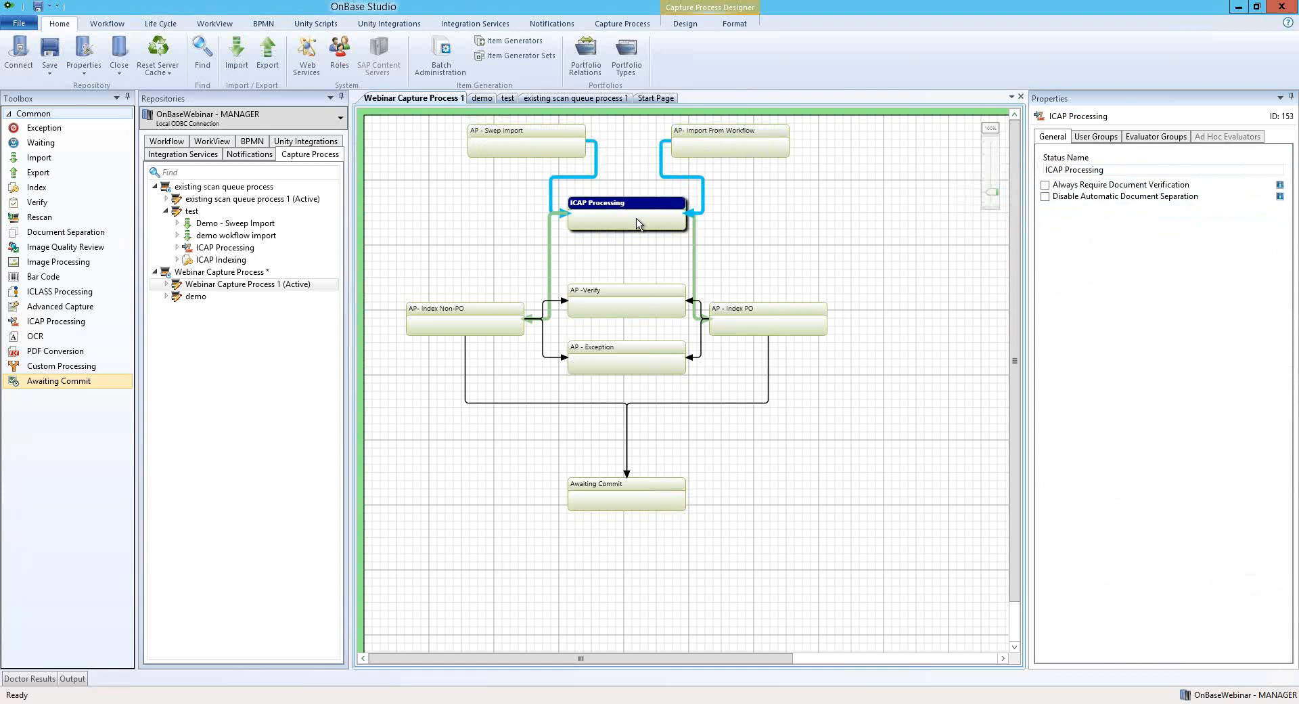
pyautogui.click(549, 262)
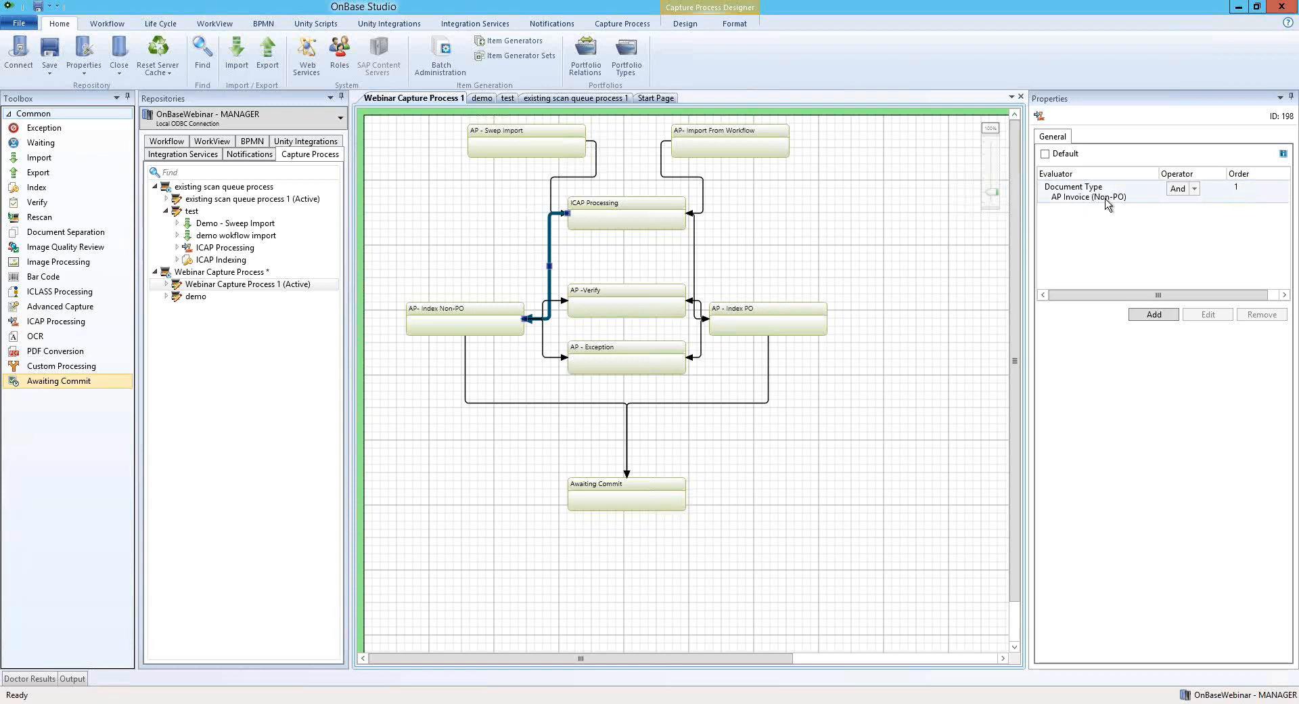
pyautogui.click(452, 325)
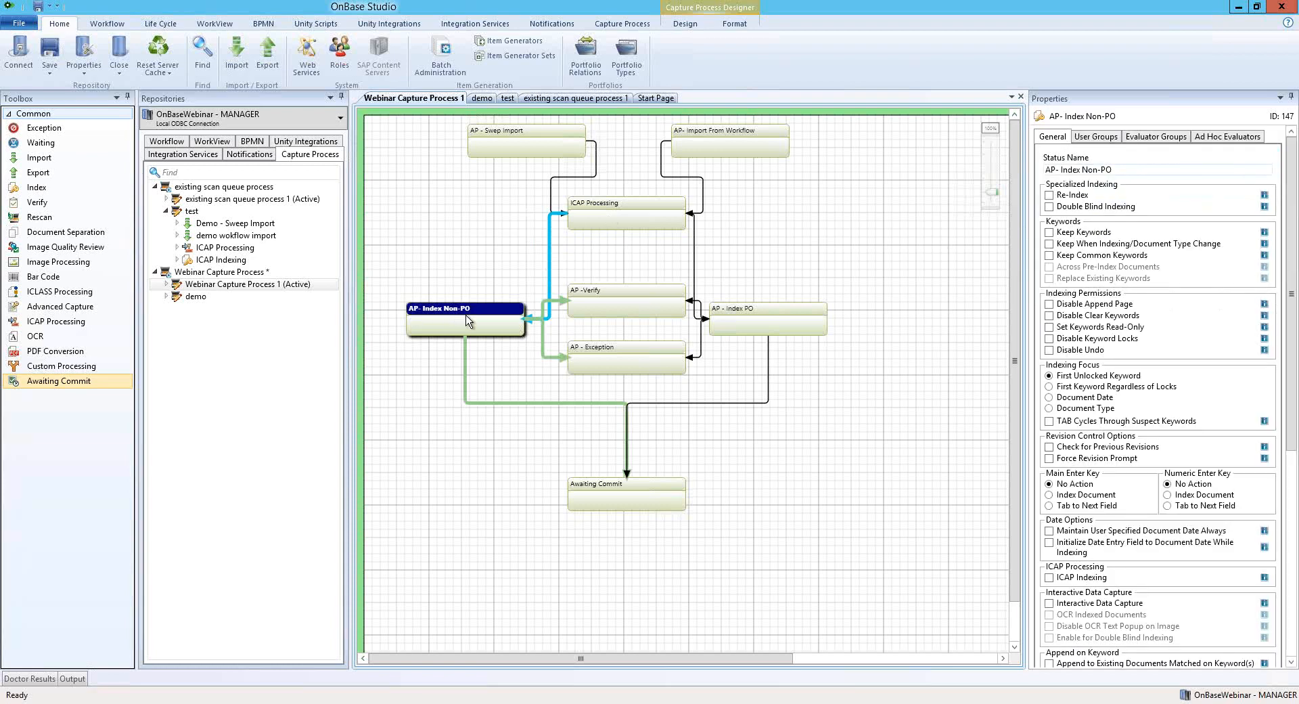
pyautogui.click(1092, 137)
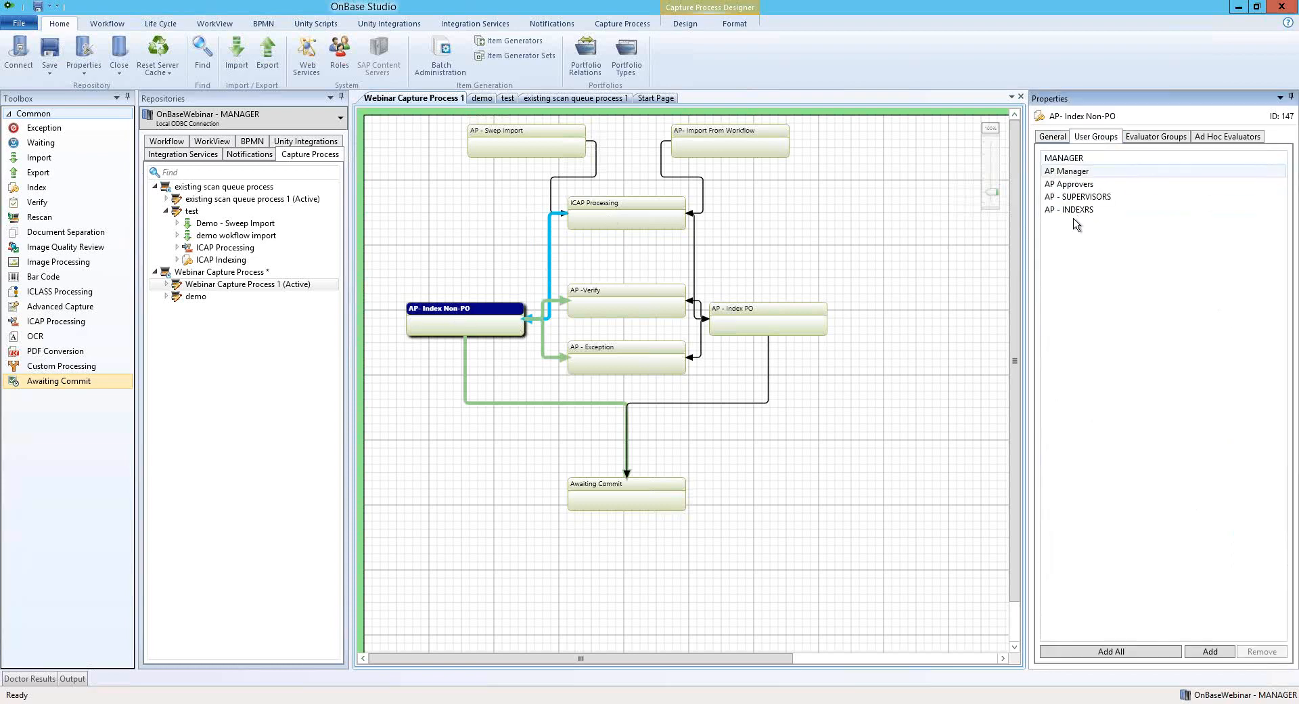
pyautogui.click(1054, 138)
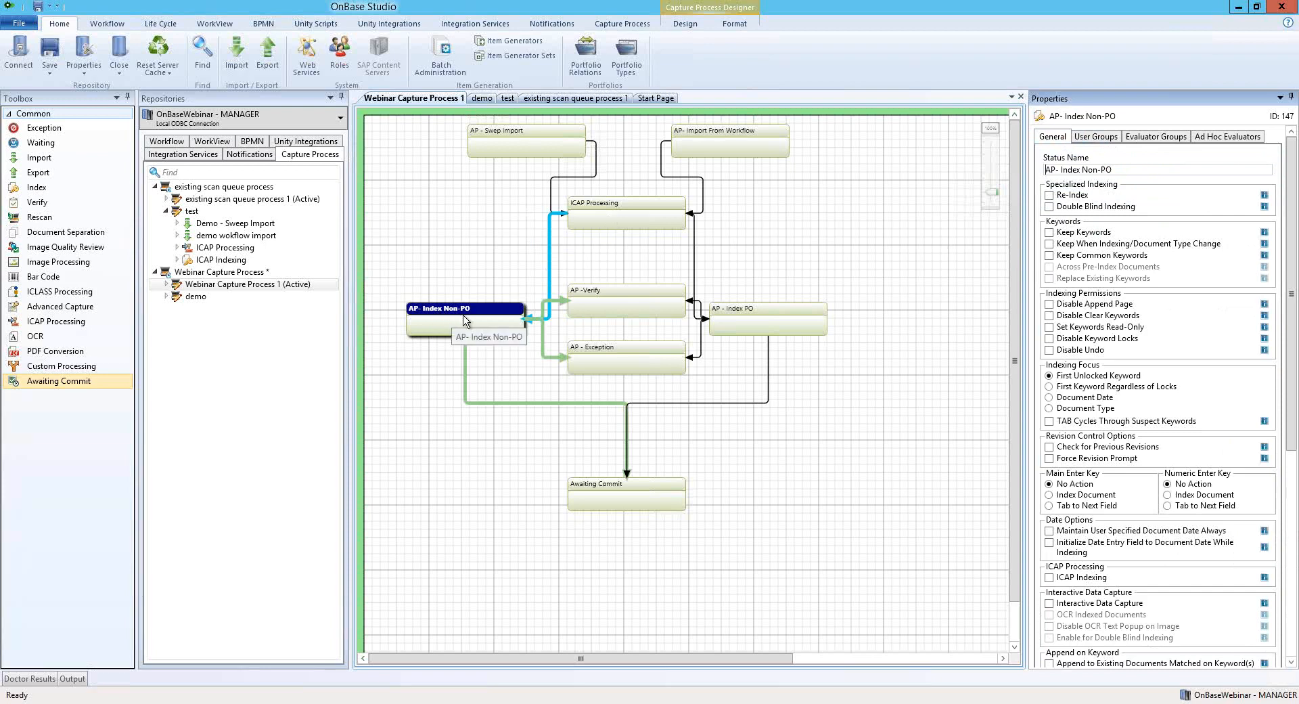
# Examine the evaluator from ICAP Processing to AP - Index PO and that step's user groups and general settings.
pyautogui.click(694, 249)
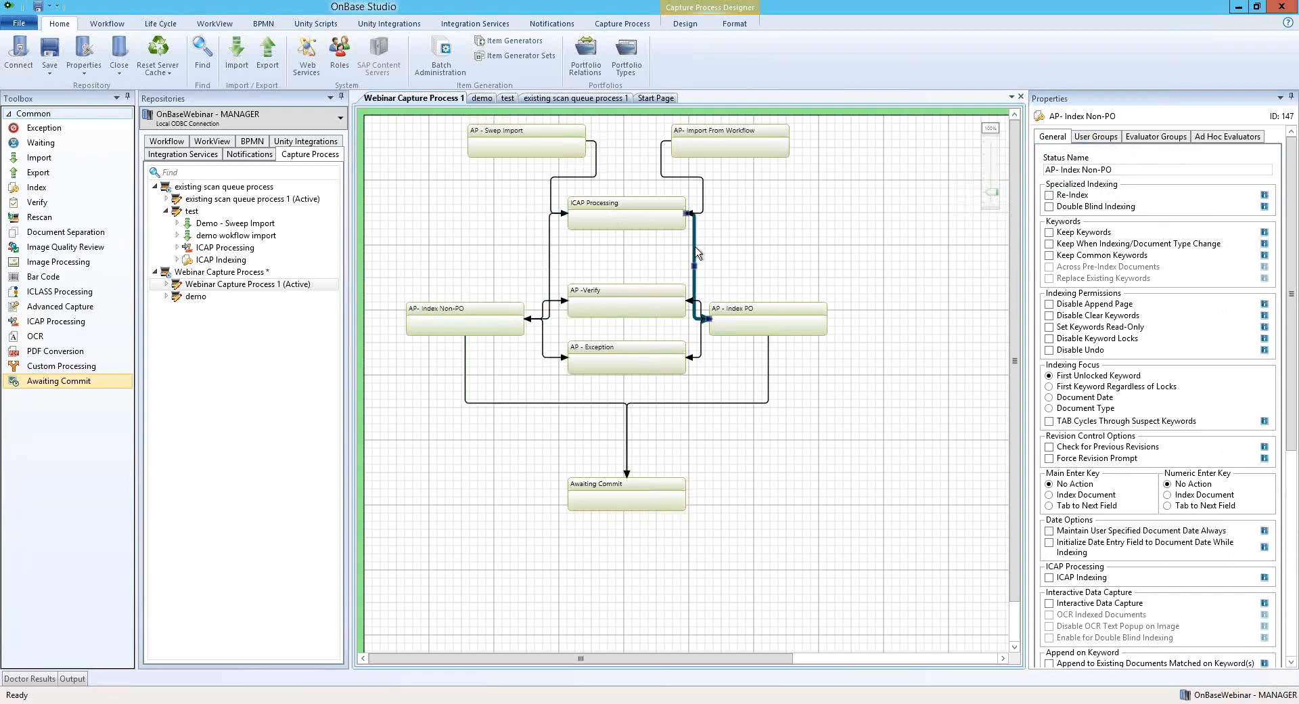
pyautogui.click(1059, 186)
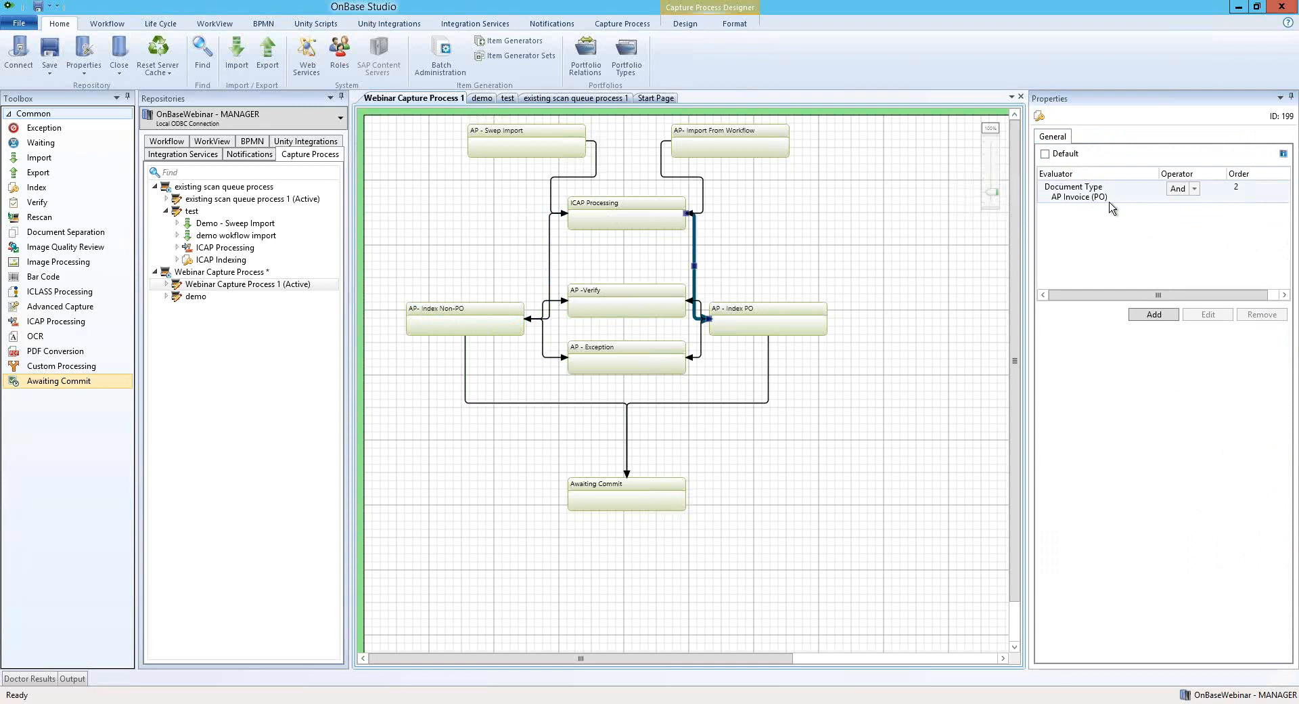
pyautogui.click(767, 324)
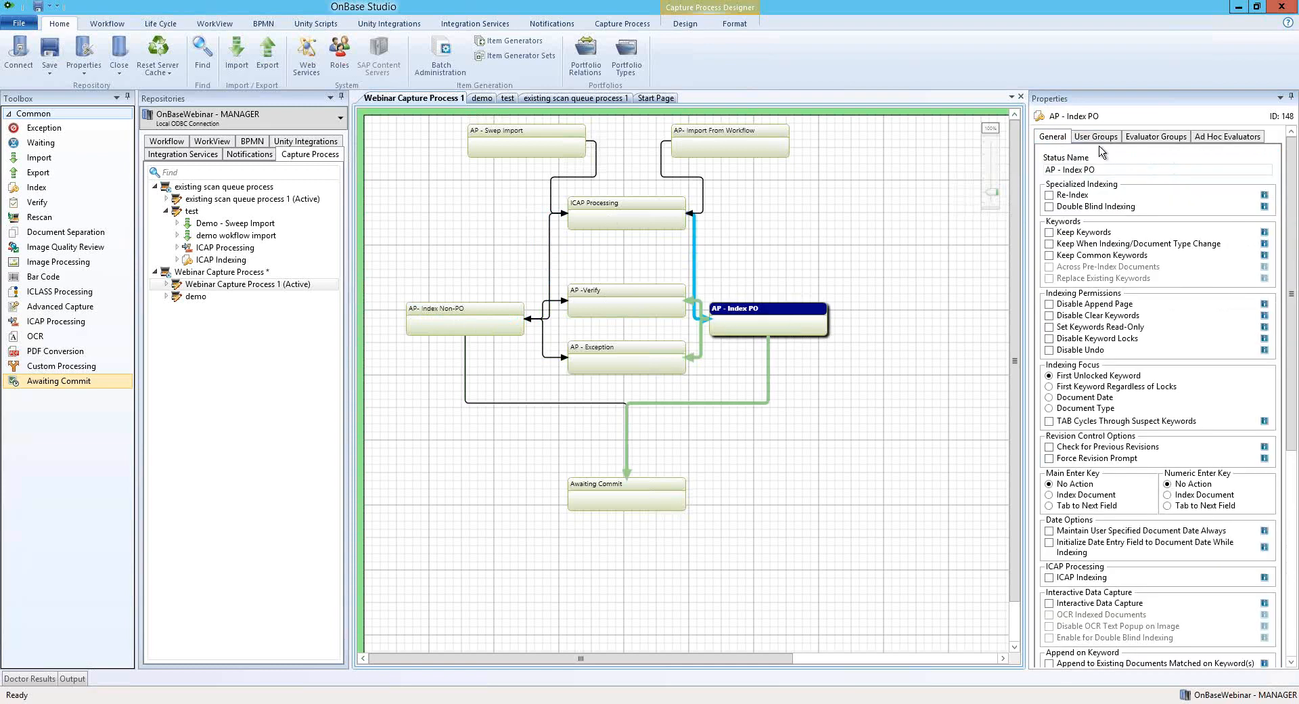
pyautogui.click(1096, 137)
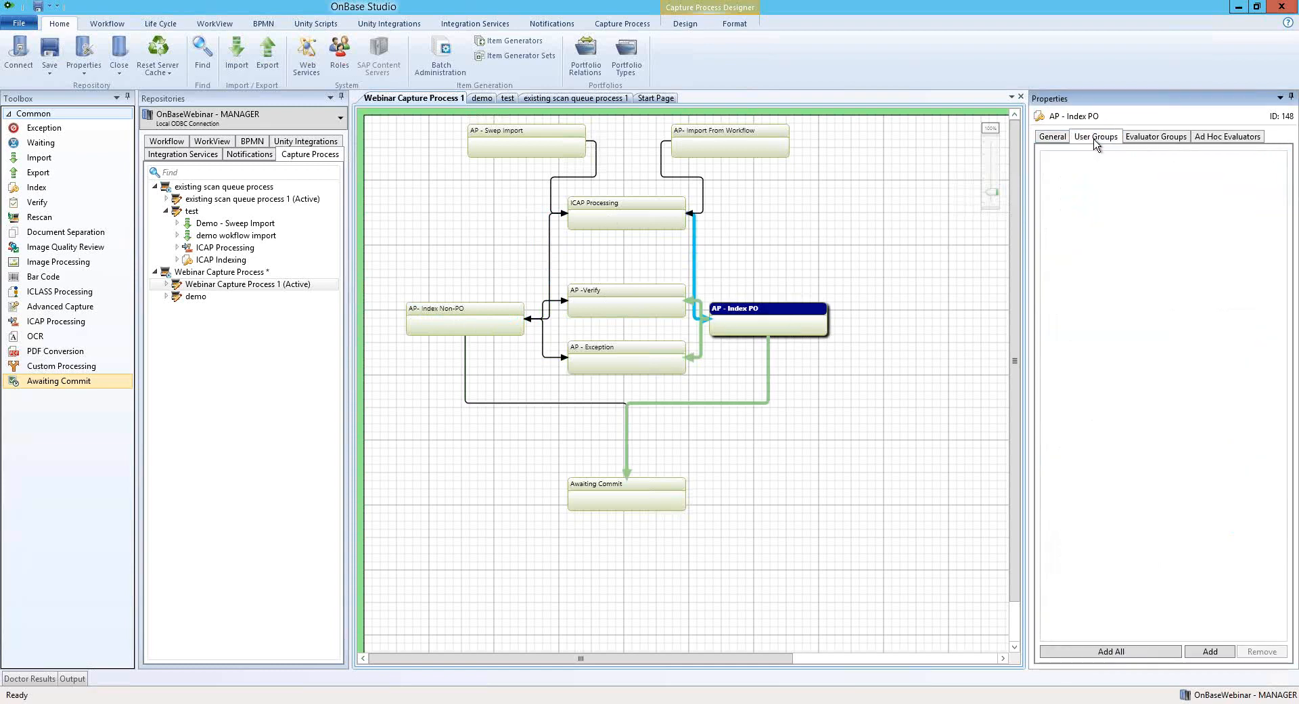
pyautogui.click(1049, 138)
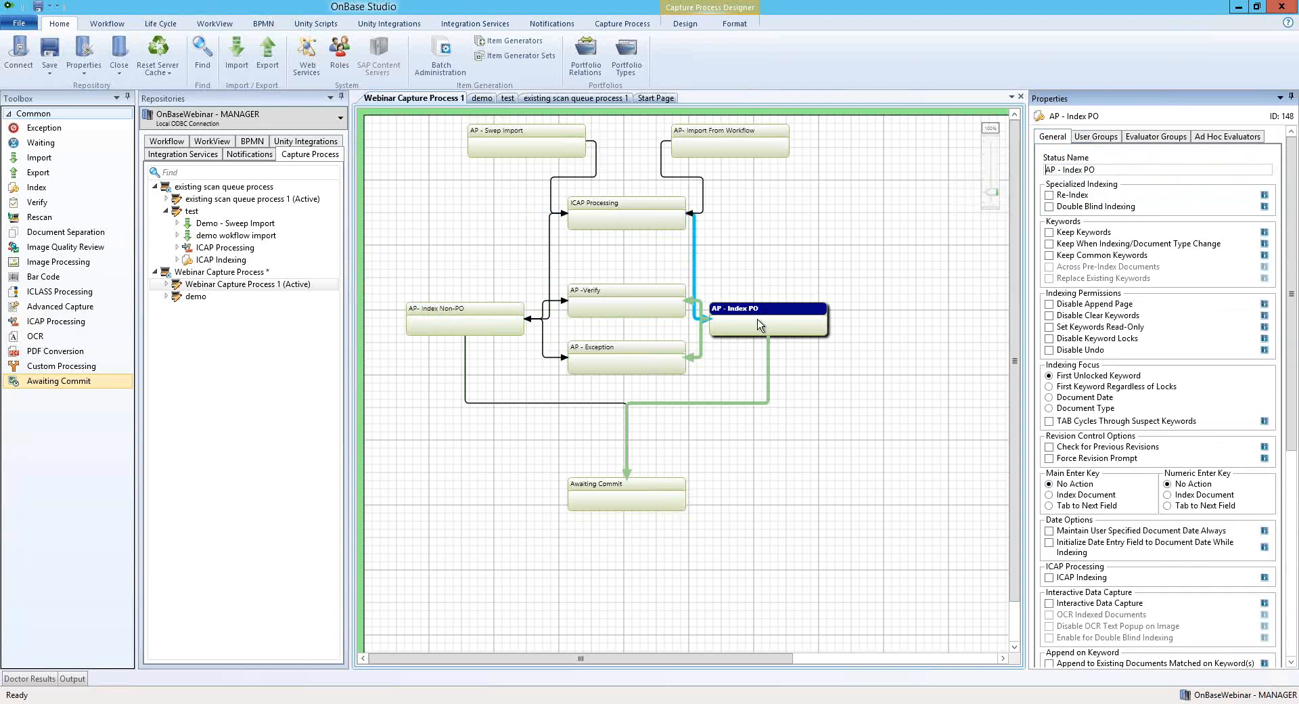
# Review the connections from both index steps to AP -Verify, plus the AP -Verify settings and user groups.
pyautogui.click(472, 318)
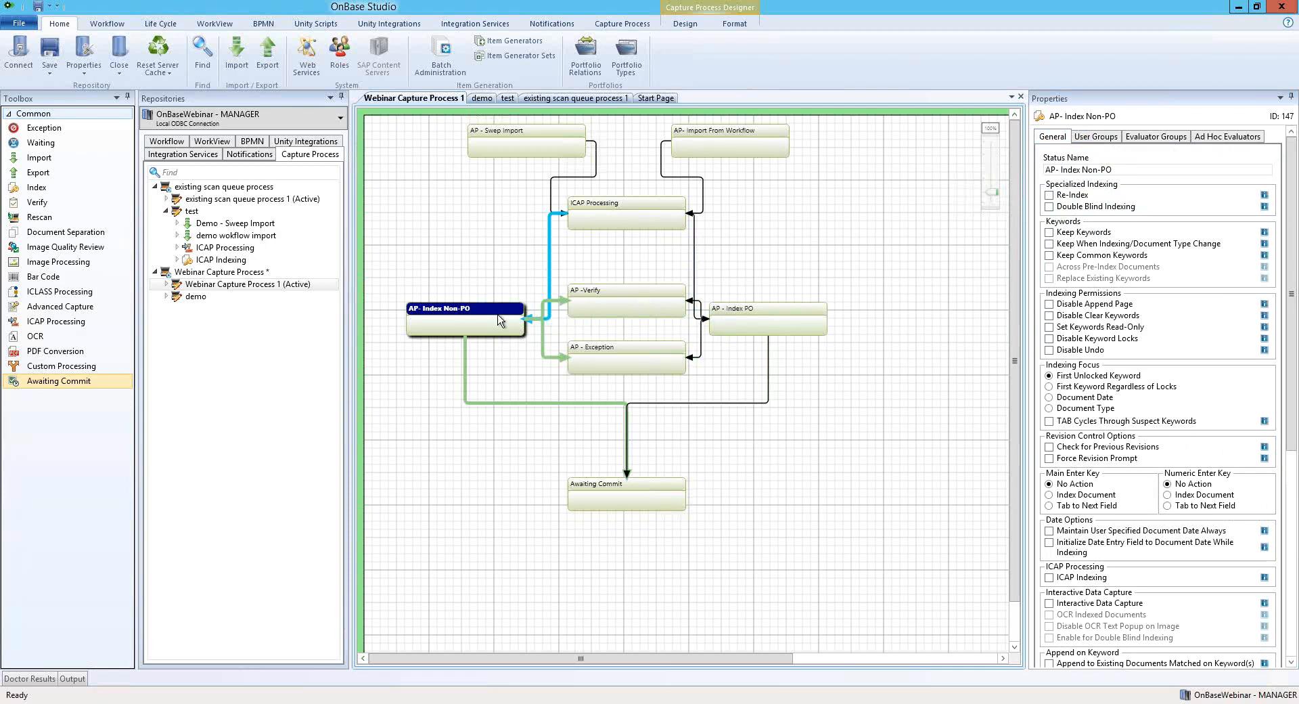
pyautogui.click(560, 300)
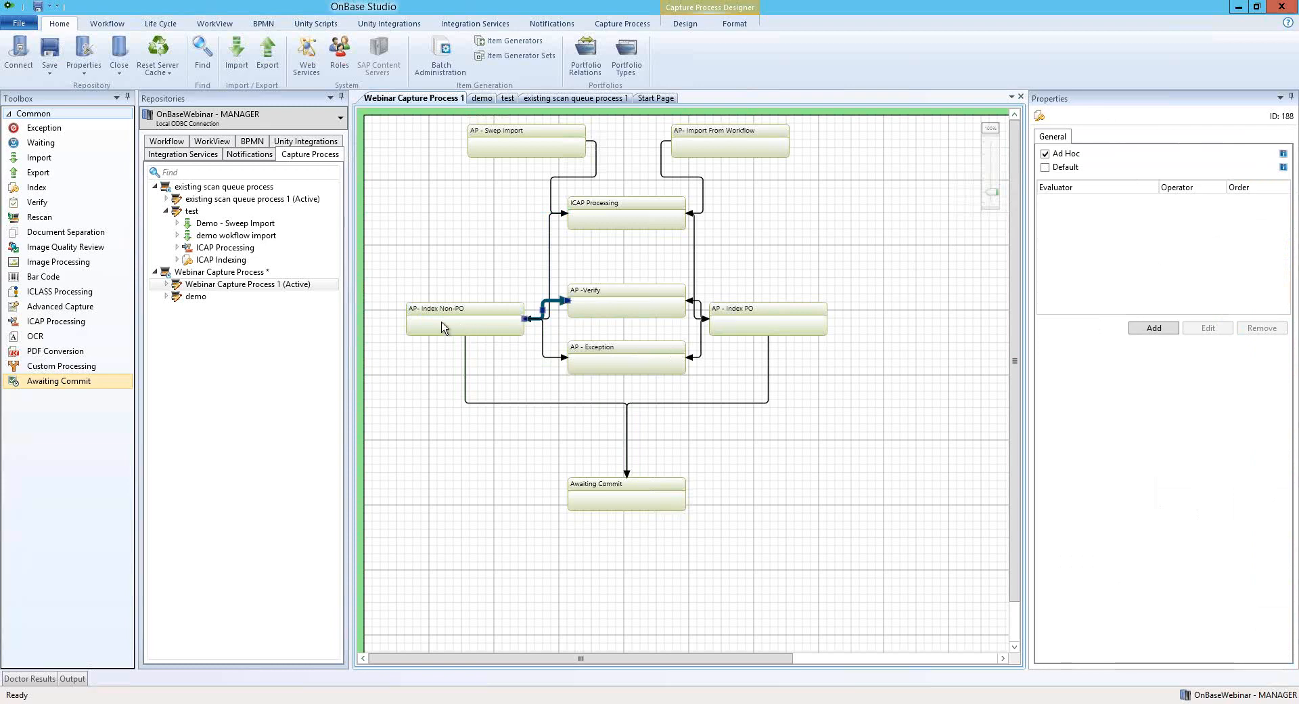
pyautogui.click(629, 314)
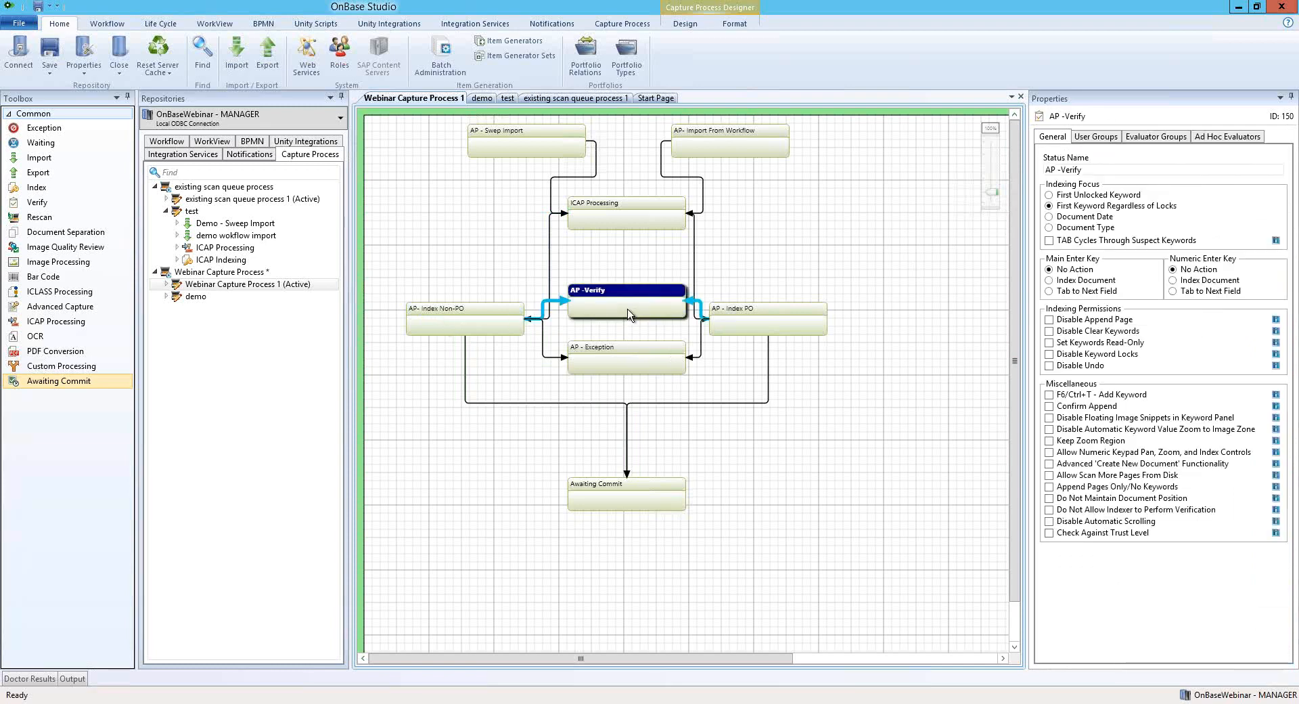
pyautogui.click(699, 306)
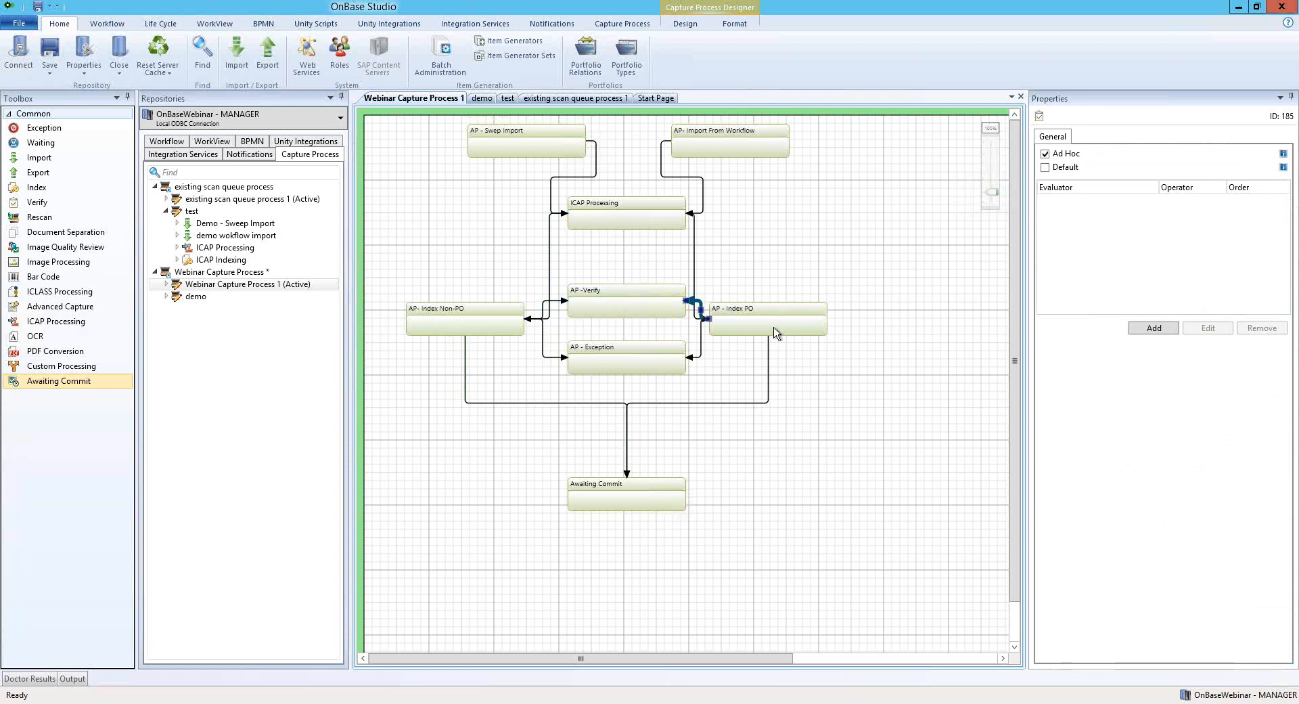
pyautogui.click(623, 307)
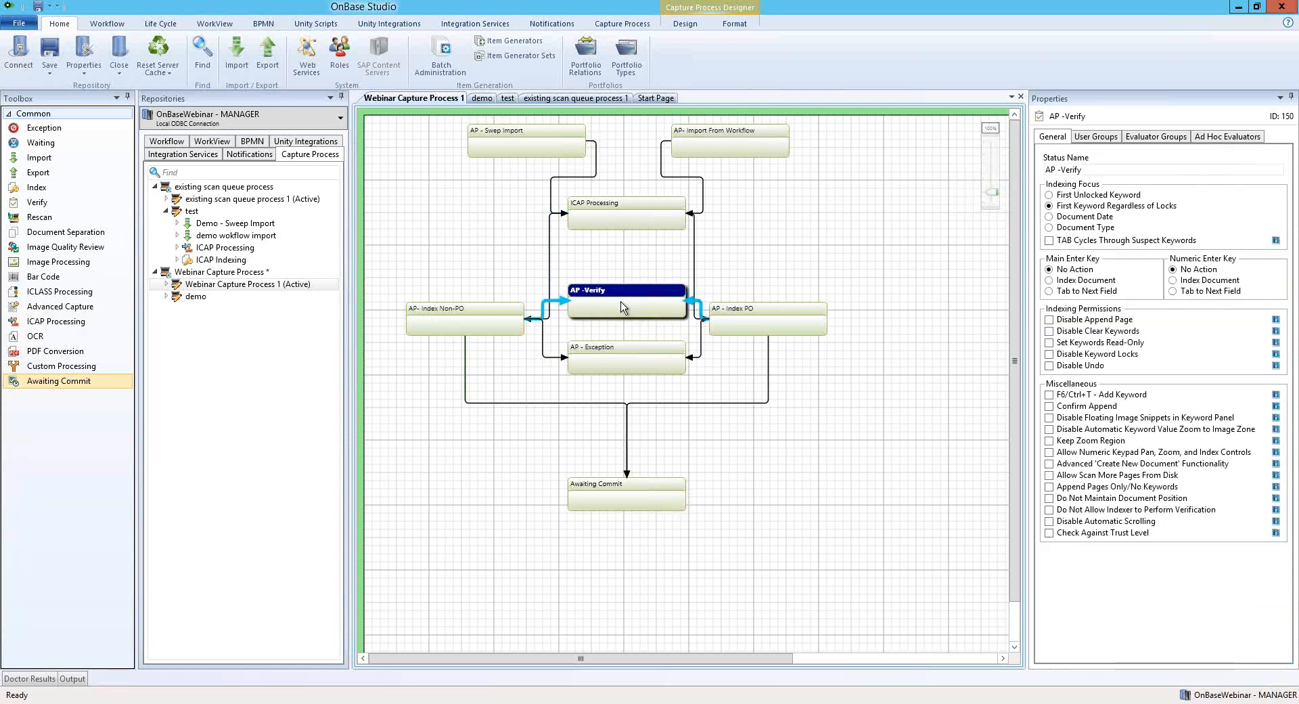
pyautogui.click(1096, 137)
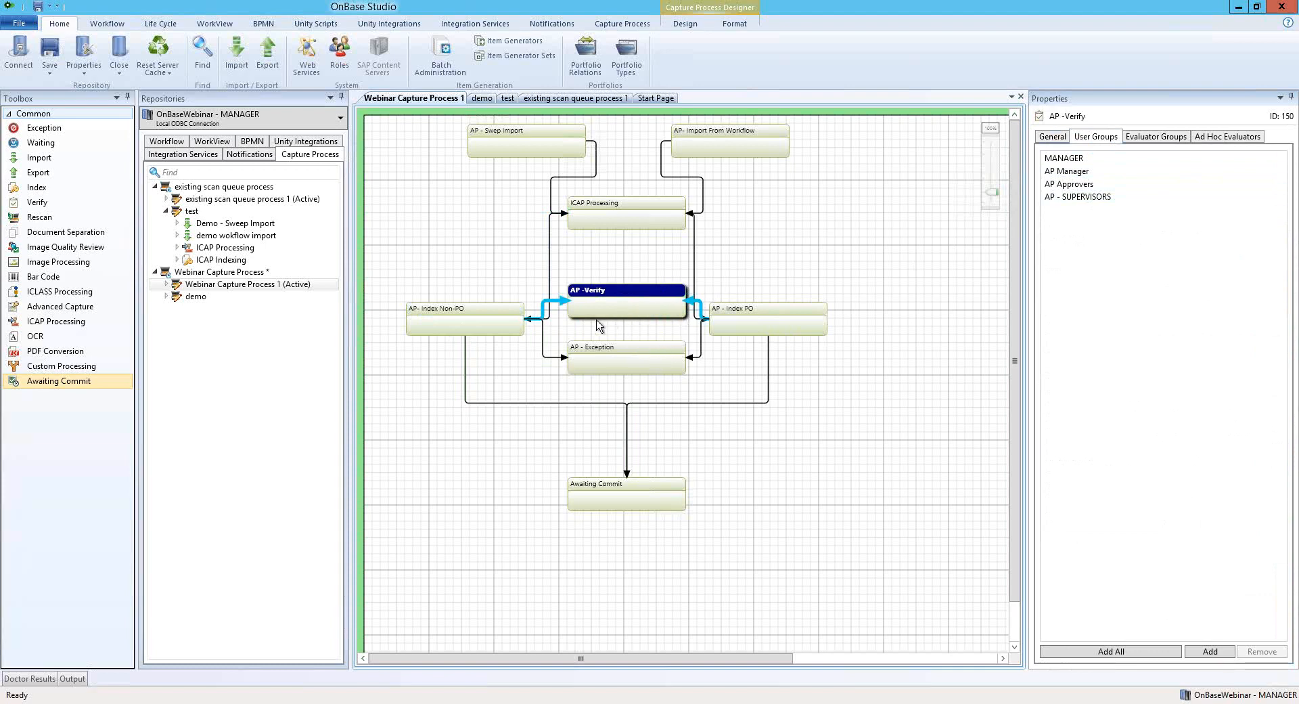
# Review the connection from AP- Index Non-PO to AP - Exception and the user groups of AP - Exception.
pyautogui.click(545, 335)
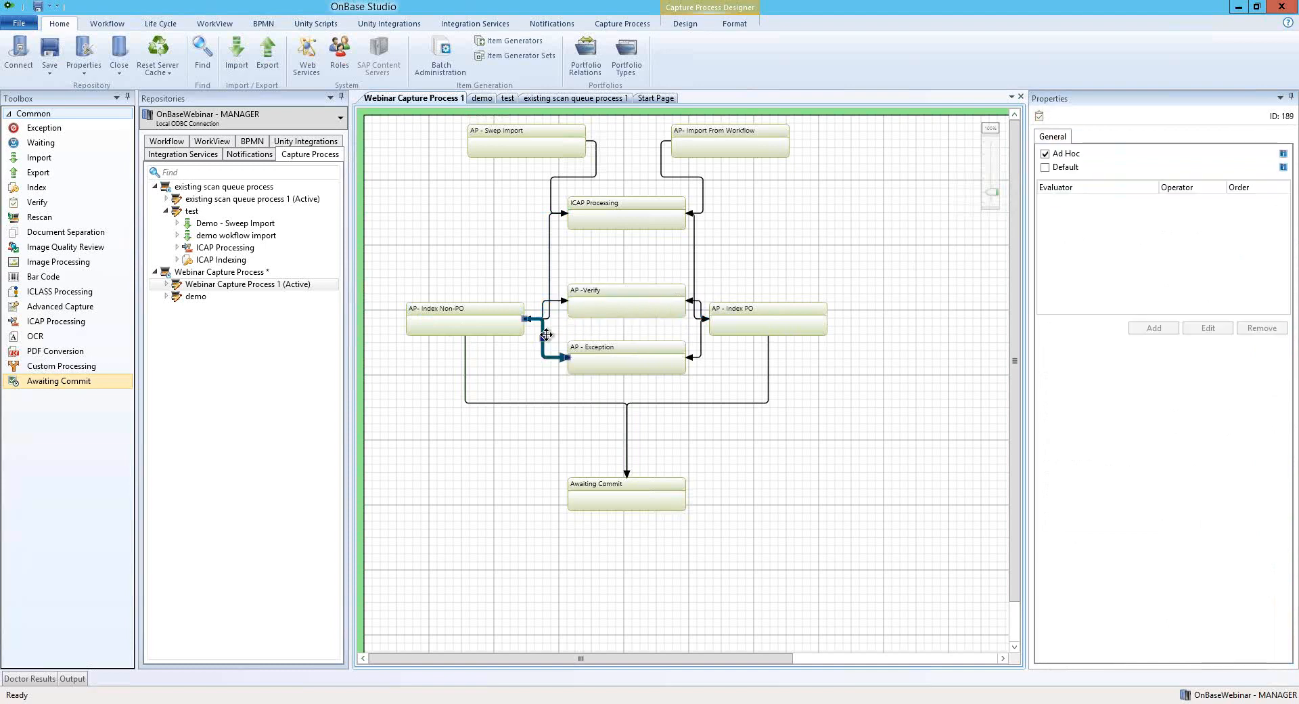
pyautogui.click(587, 311)
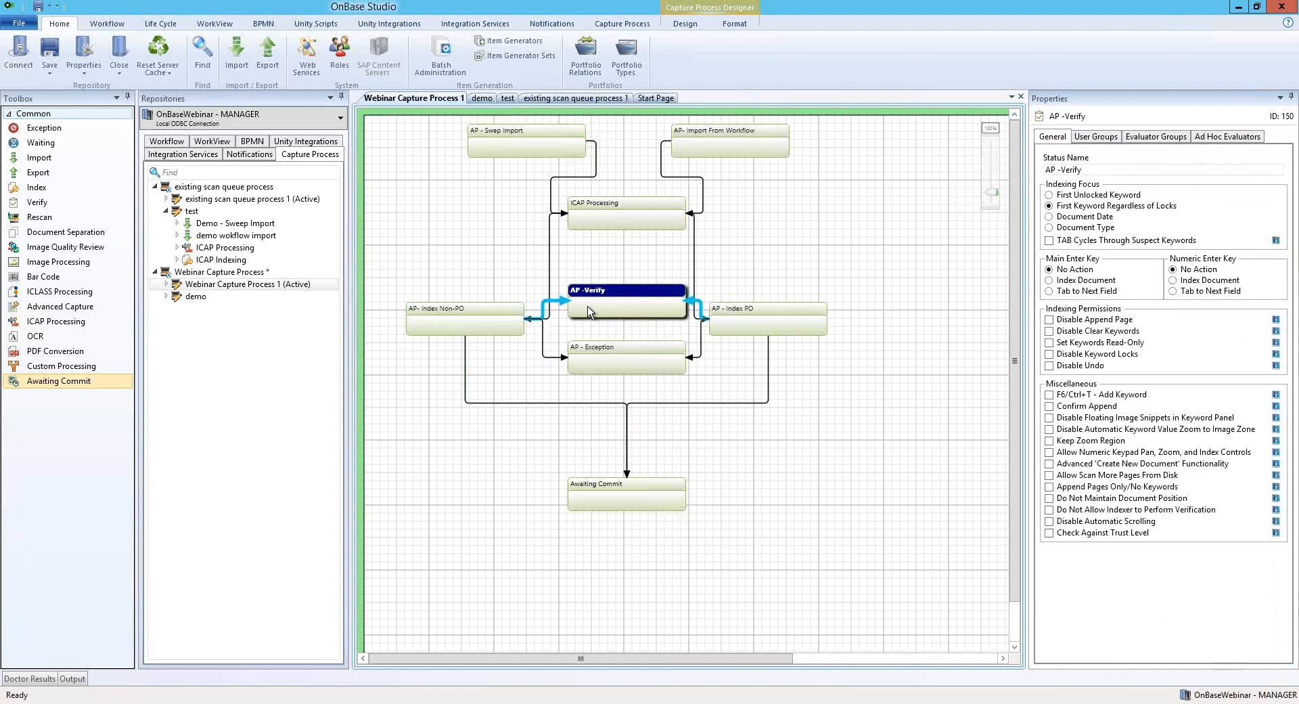
pyautogui.click(608, 352)
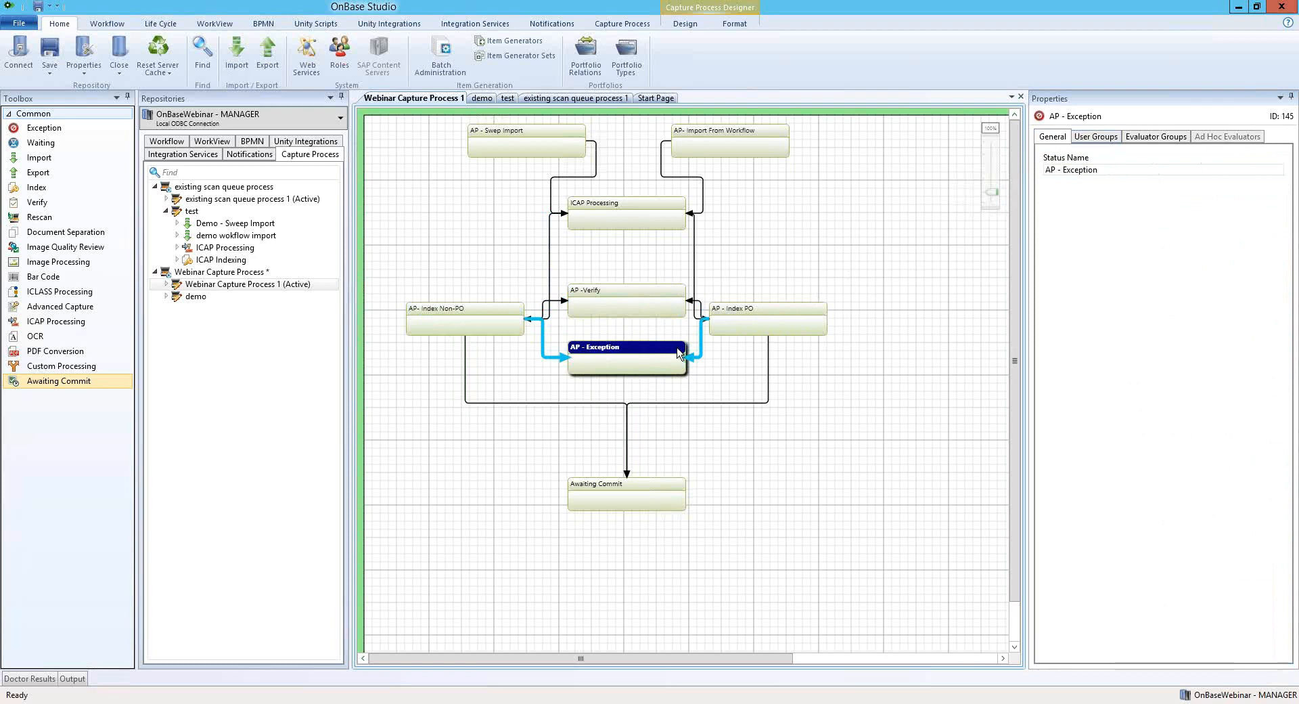
pyautogui.click(1096, 136)
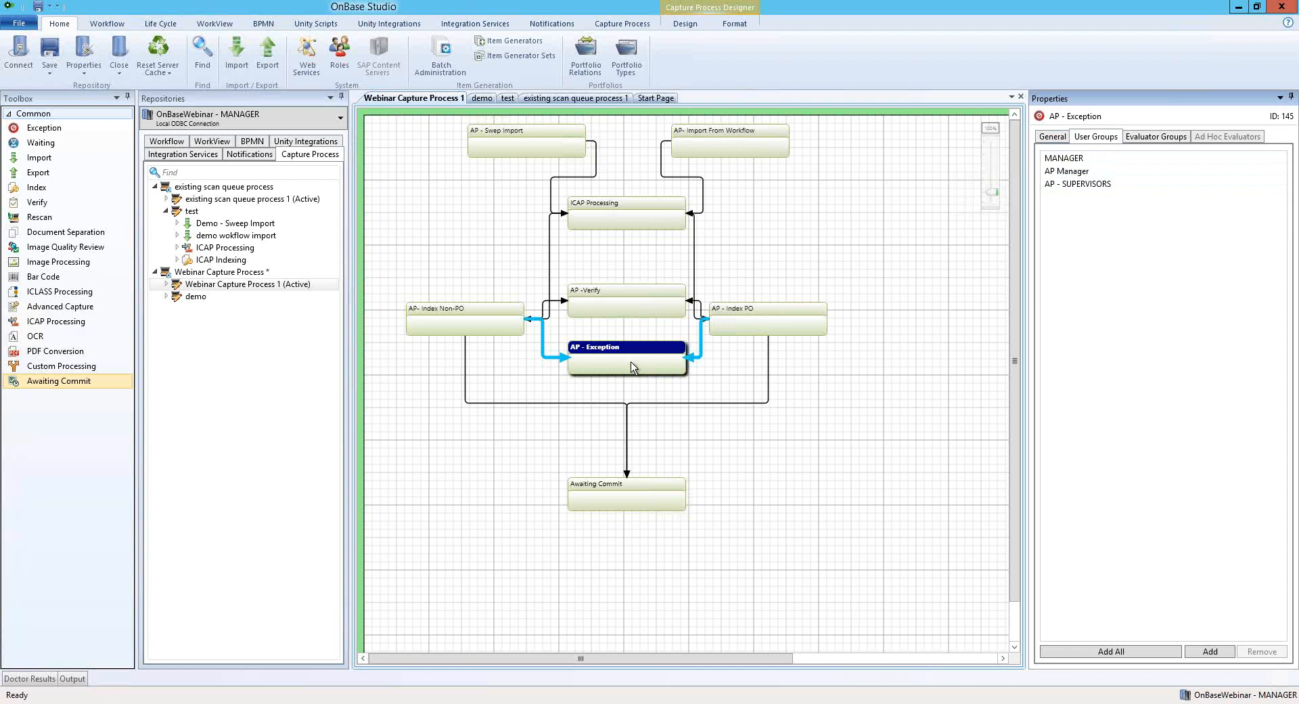
# Inspect the evaluator from AP - Index PO to Awaiting Commit and the Awaiting Commit step's properties.
pyautogui.click(768, 369)
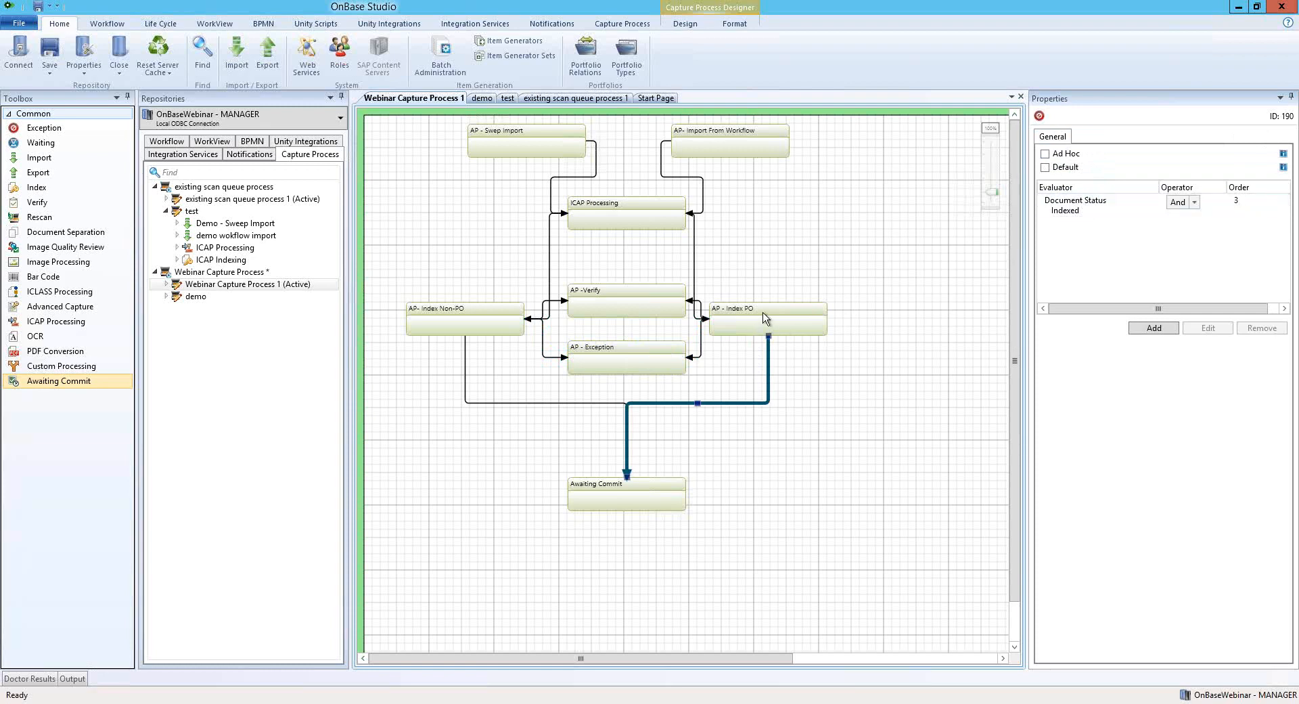
pyautogui.click(632, 509)
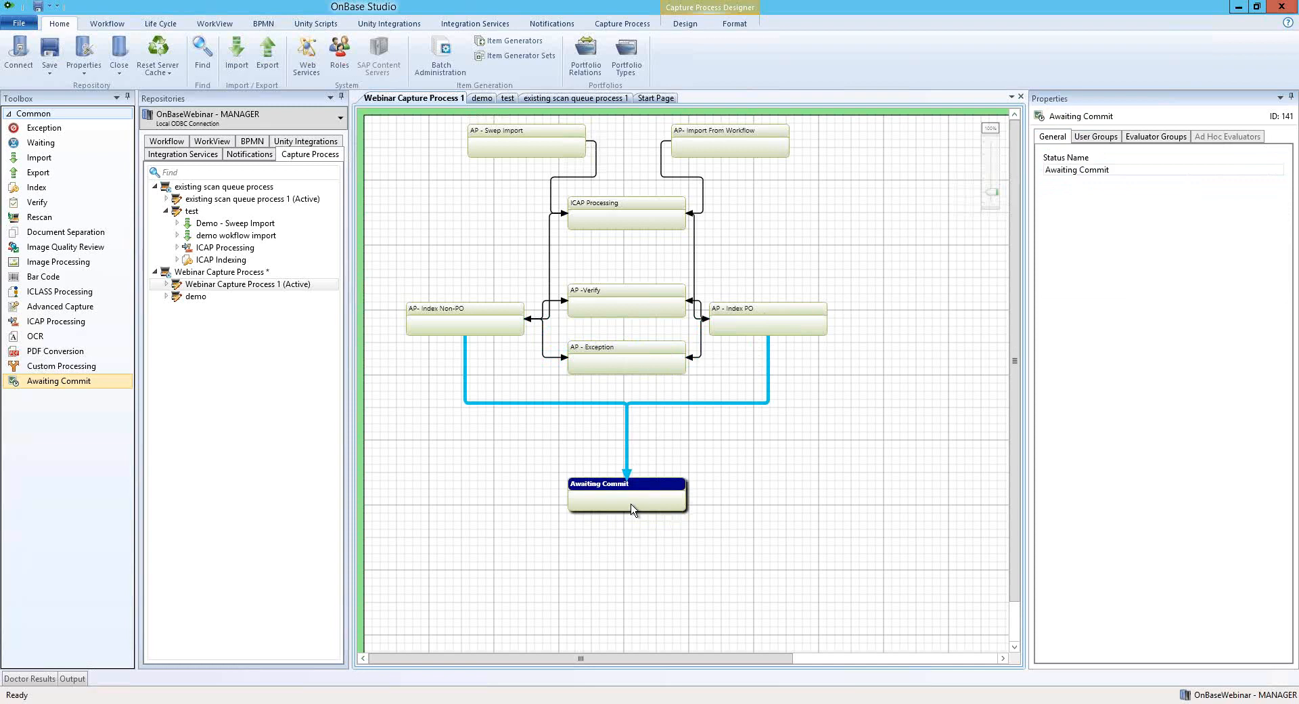
pyautogui.click(453, 474)
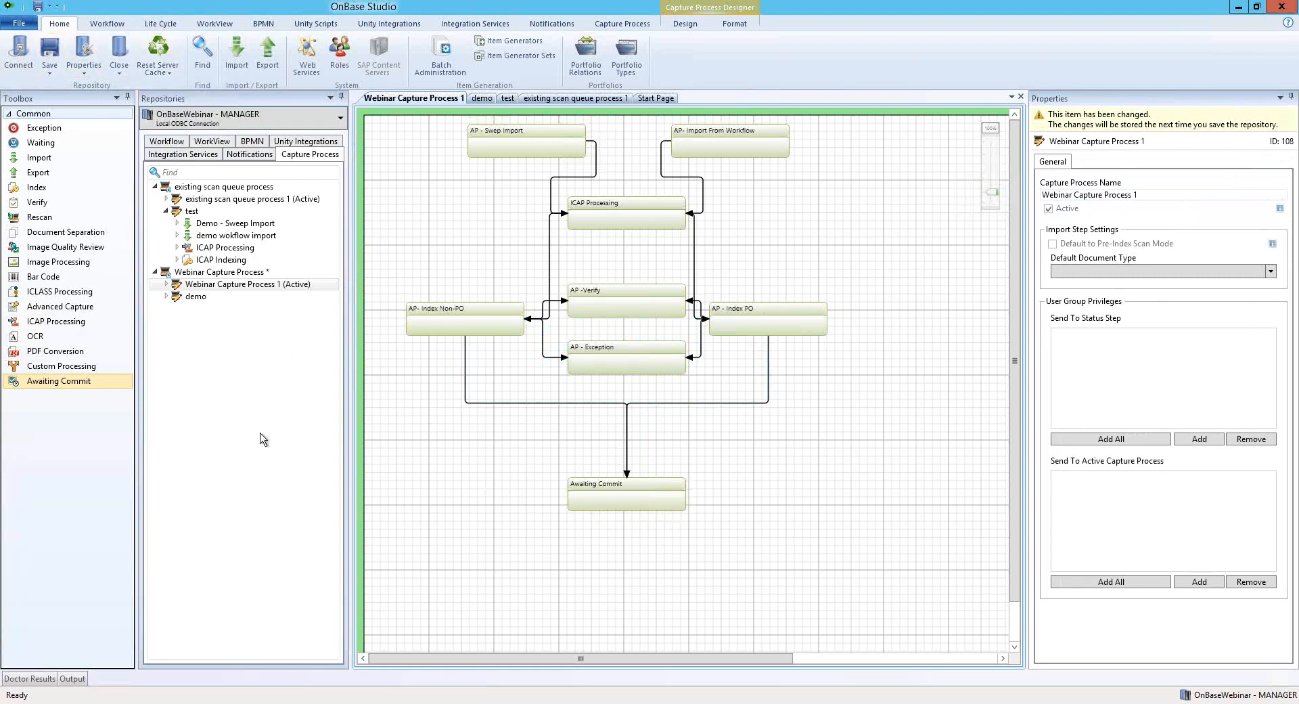
# Review the check-out option in the properties of the AP Invoice Processing life cycle and return to the capture process repository.
pyautogui.click(174, 144)
pyautogui.click(177, 187)
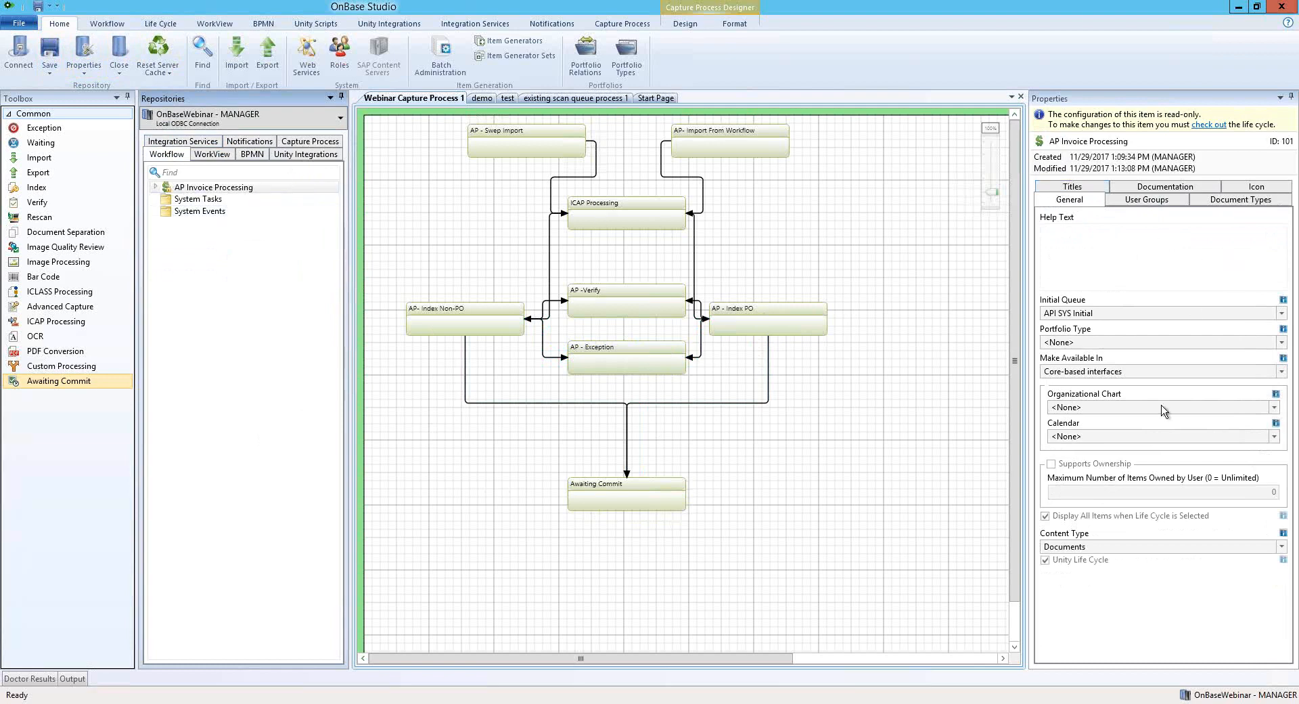
pyautogui.click(1209, 125)
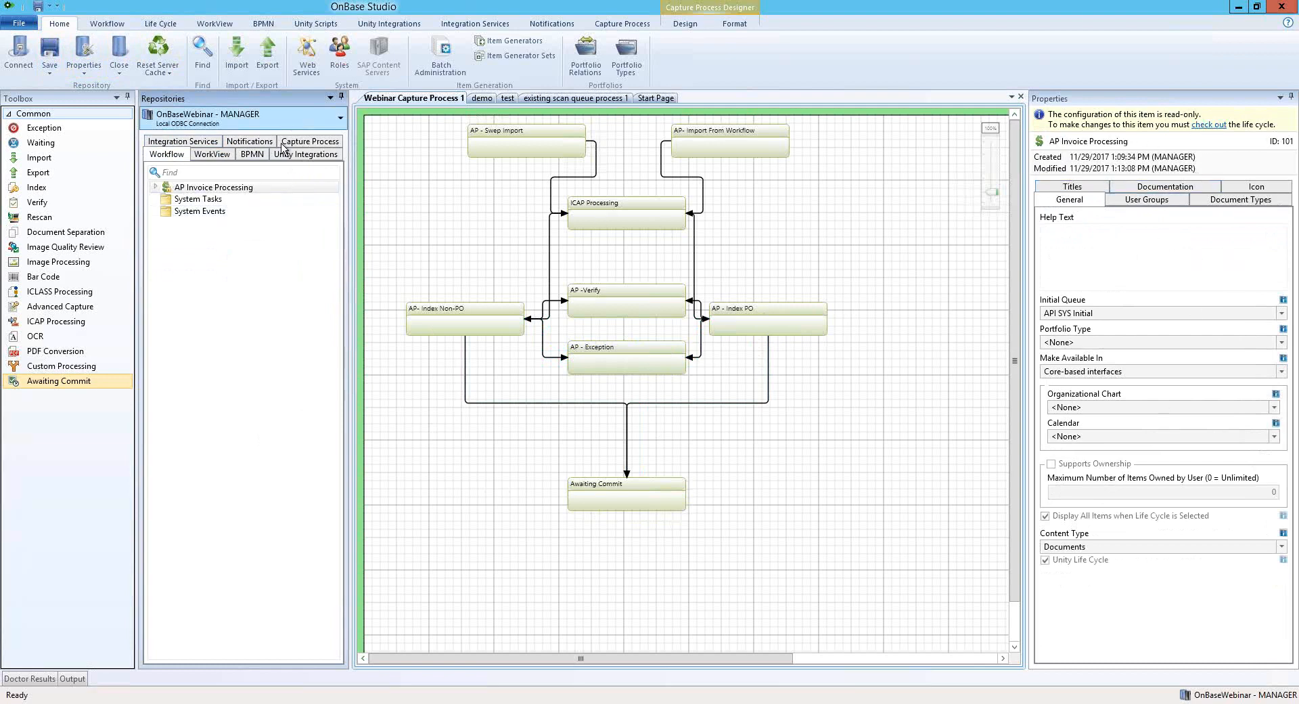
pyautogui.click(313, 142)
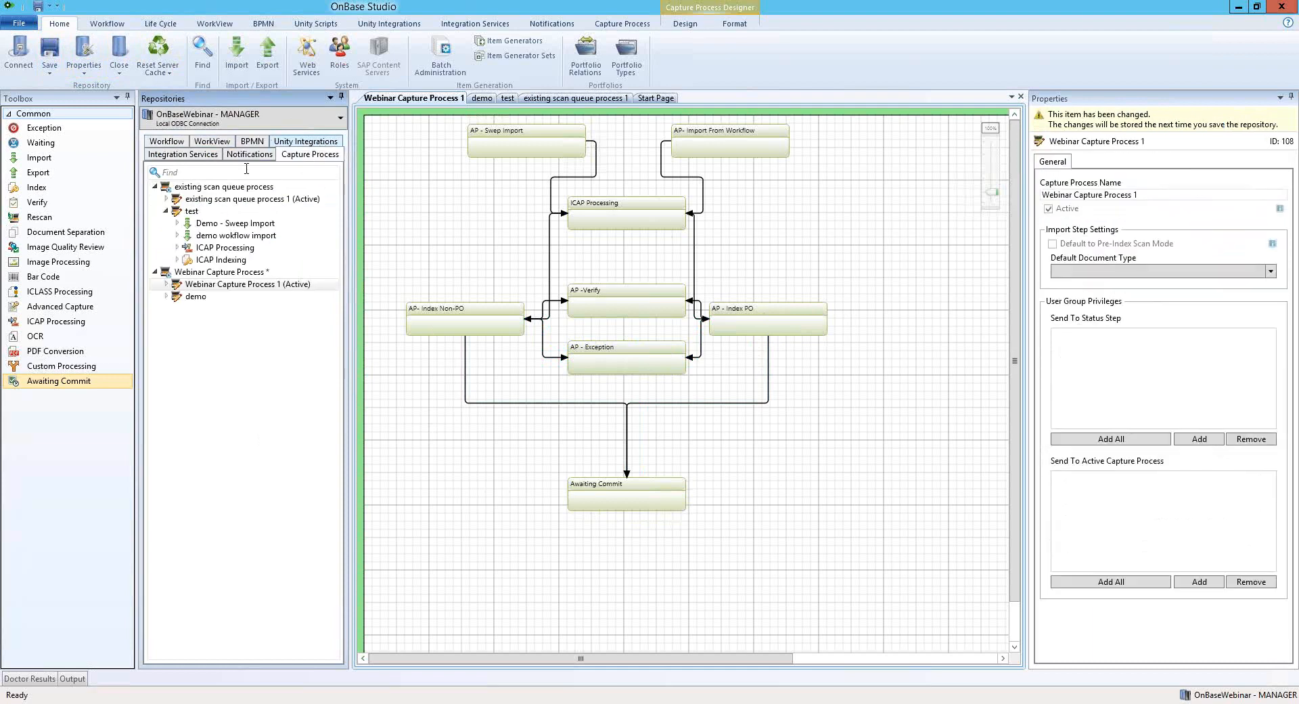
# Open the test capture process diagram and review the general properties of its Demo - Sweep Import step.
pyautogui.click(191, 212)
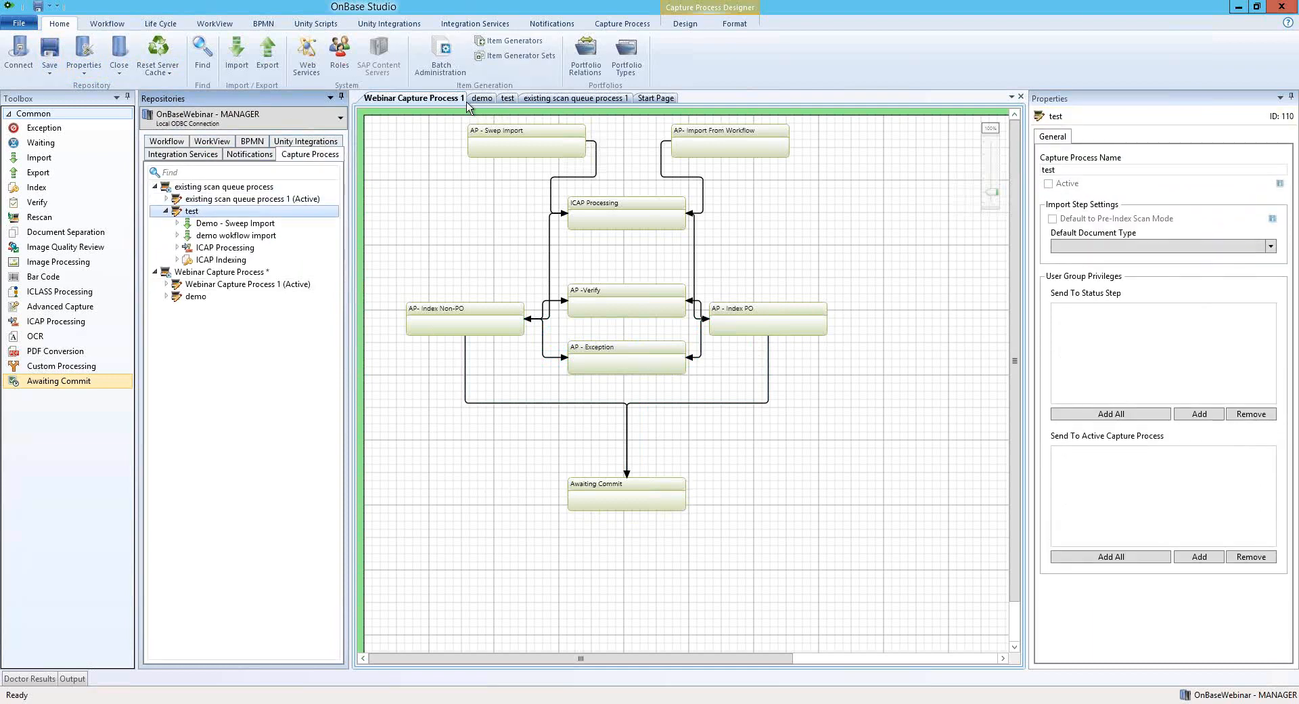
pyautogui.doubleClick(187, 212)
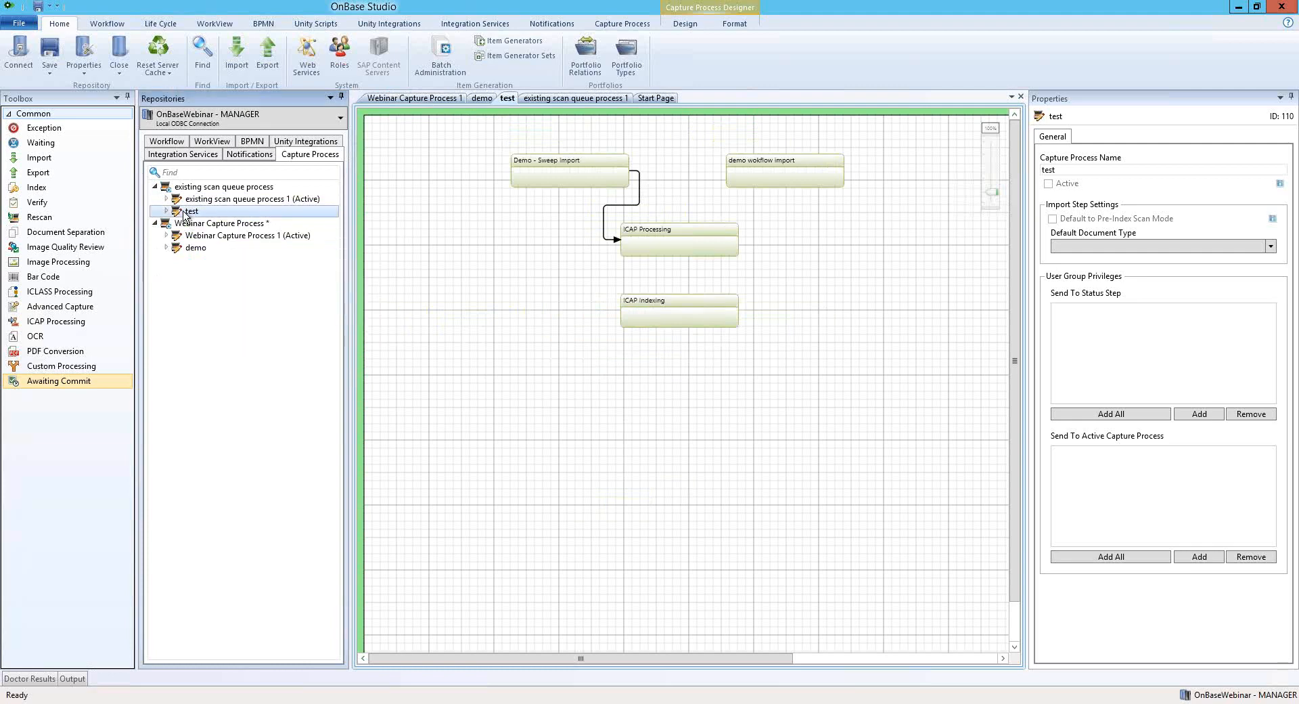
pyautogui.click(167, 212)
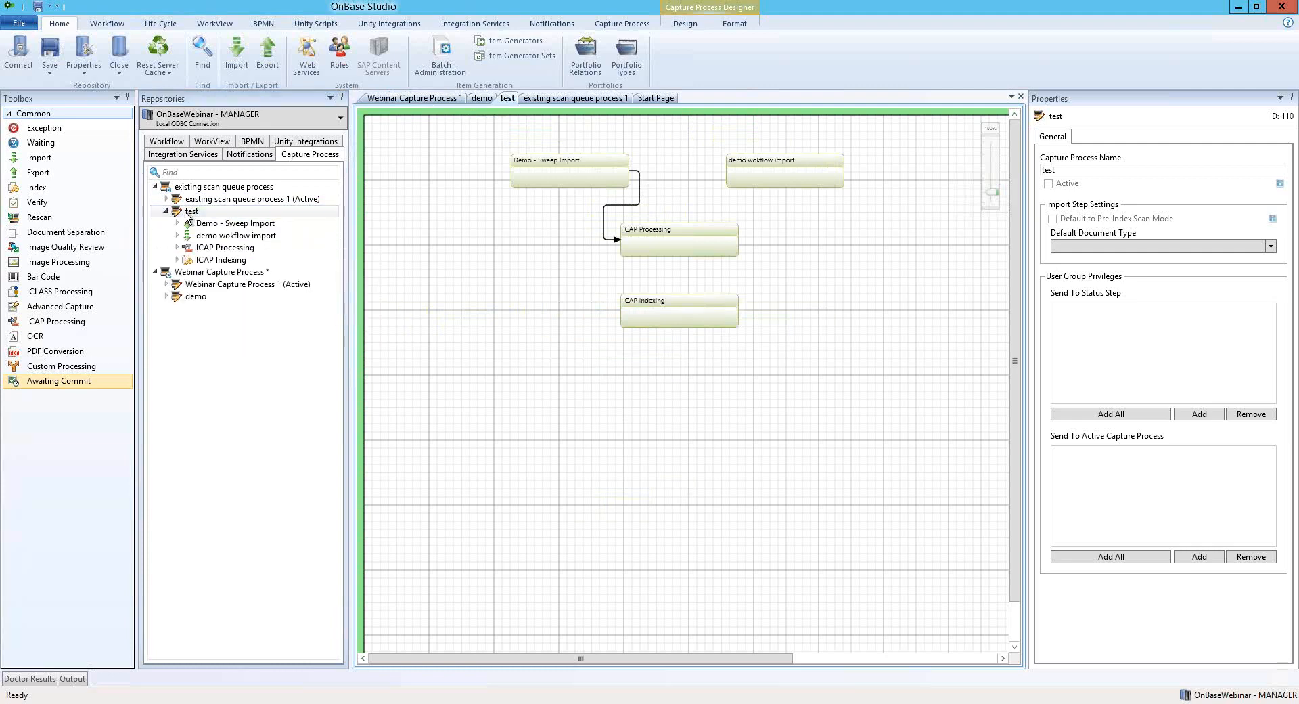
pyautogui.click(226, 225)
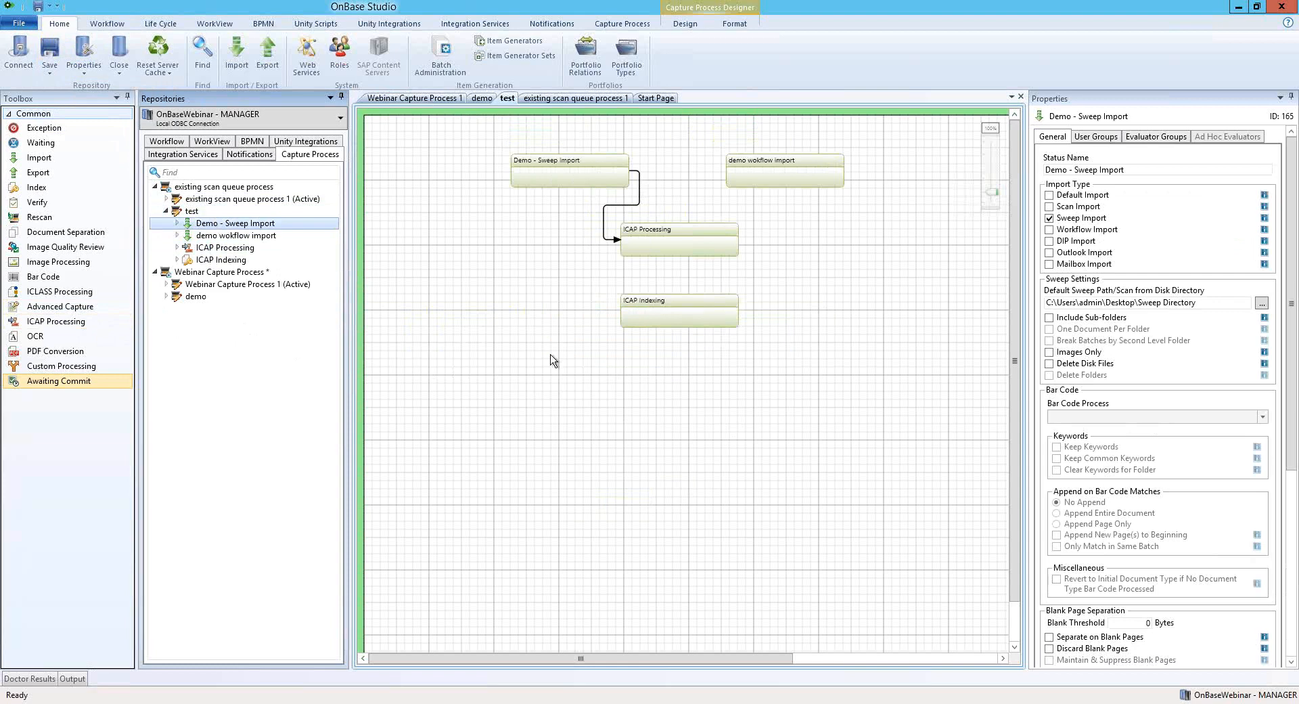
# Save the pending repository changes to Webinar Capture Process 1 and reopen its process diagram.
pyautogui.click(237, 284)
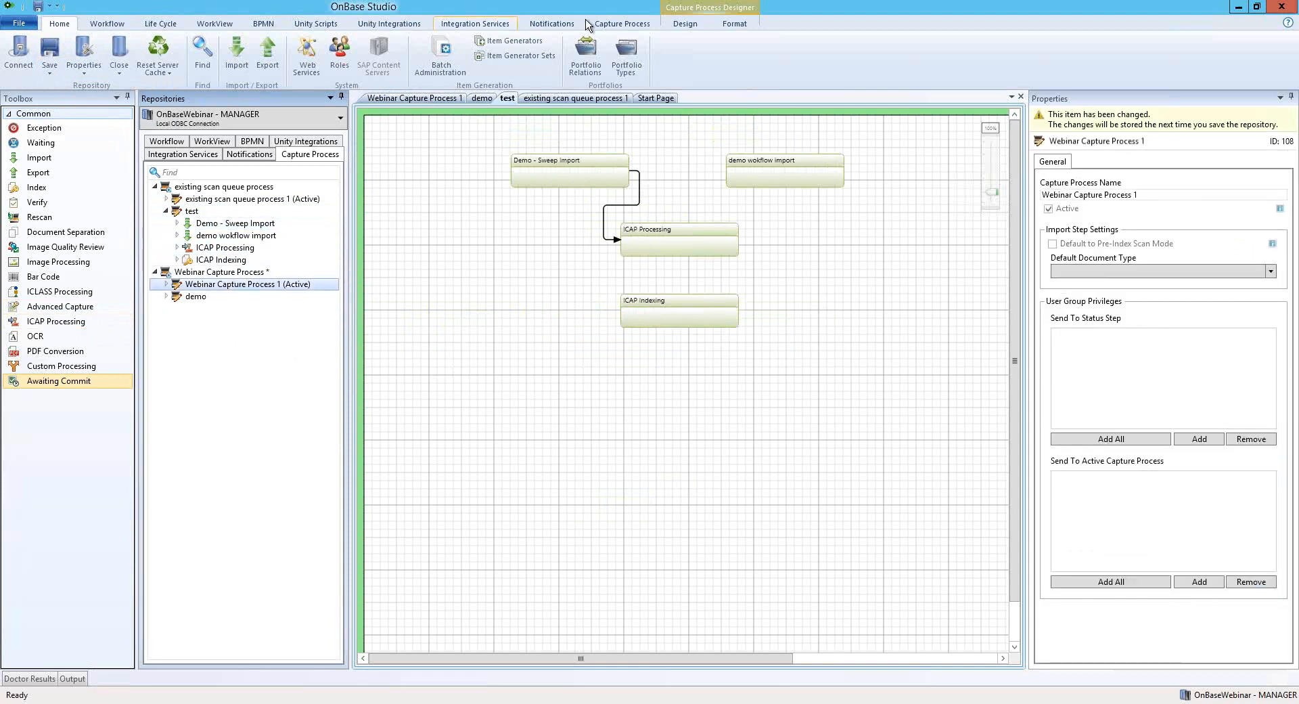
pyautogui.click(622, 24)
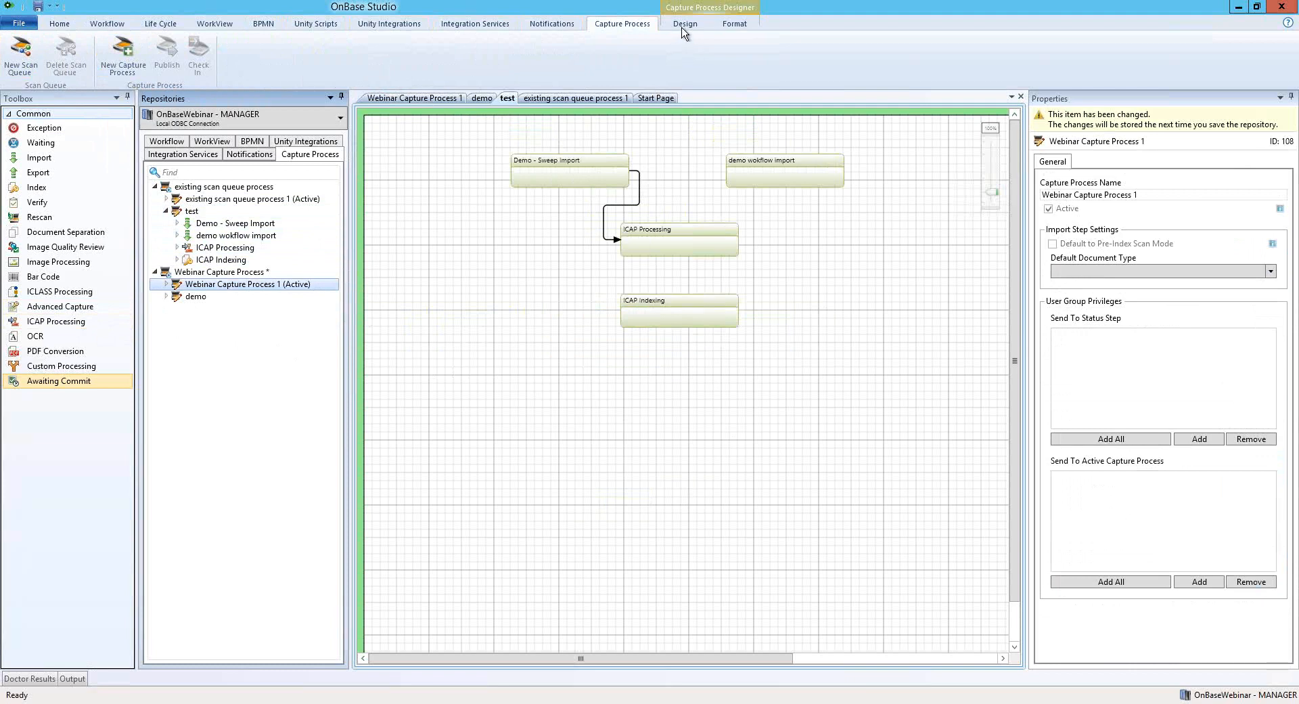
pyautogui.click(60, 25)
pyautogui.click(49, 49)
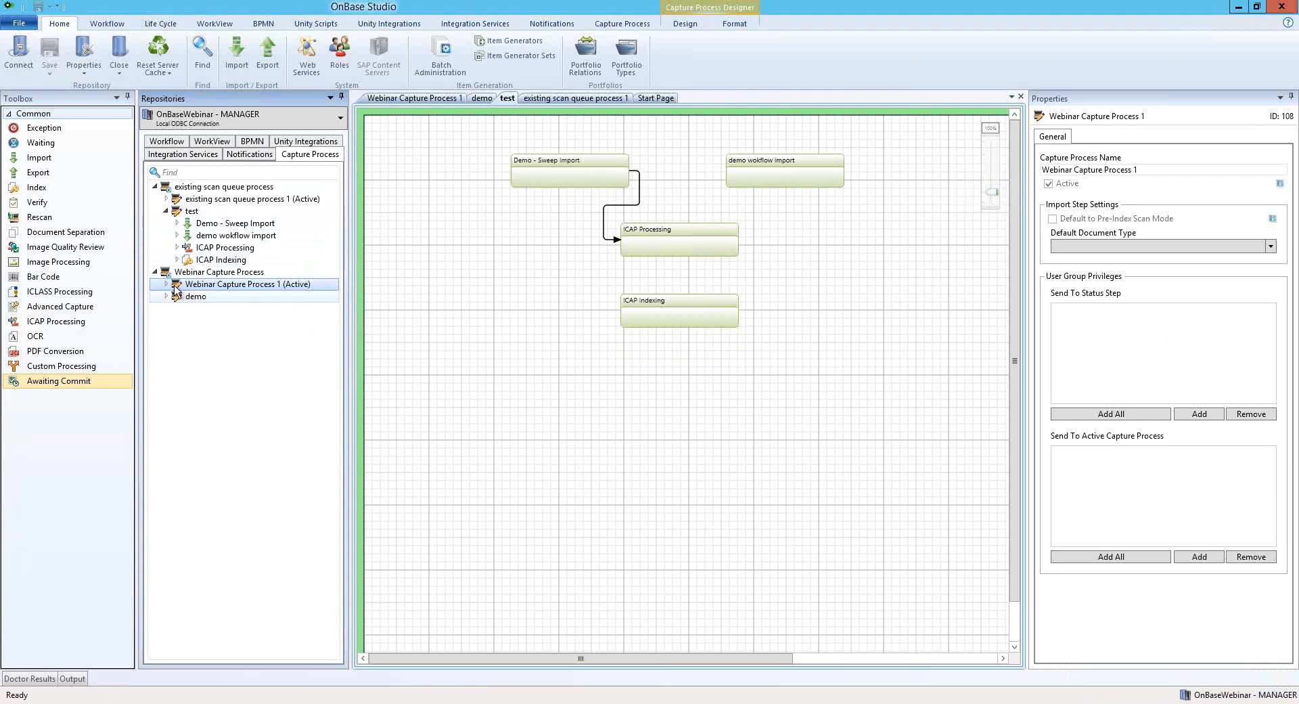
pyautogui.doubleClick(212, 287)
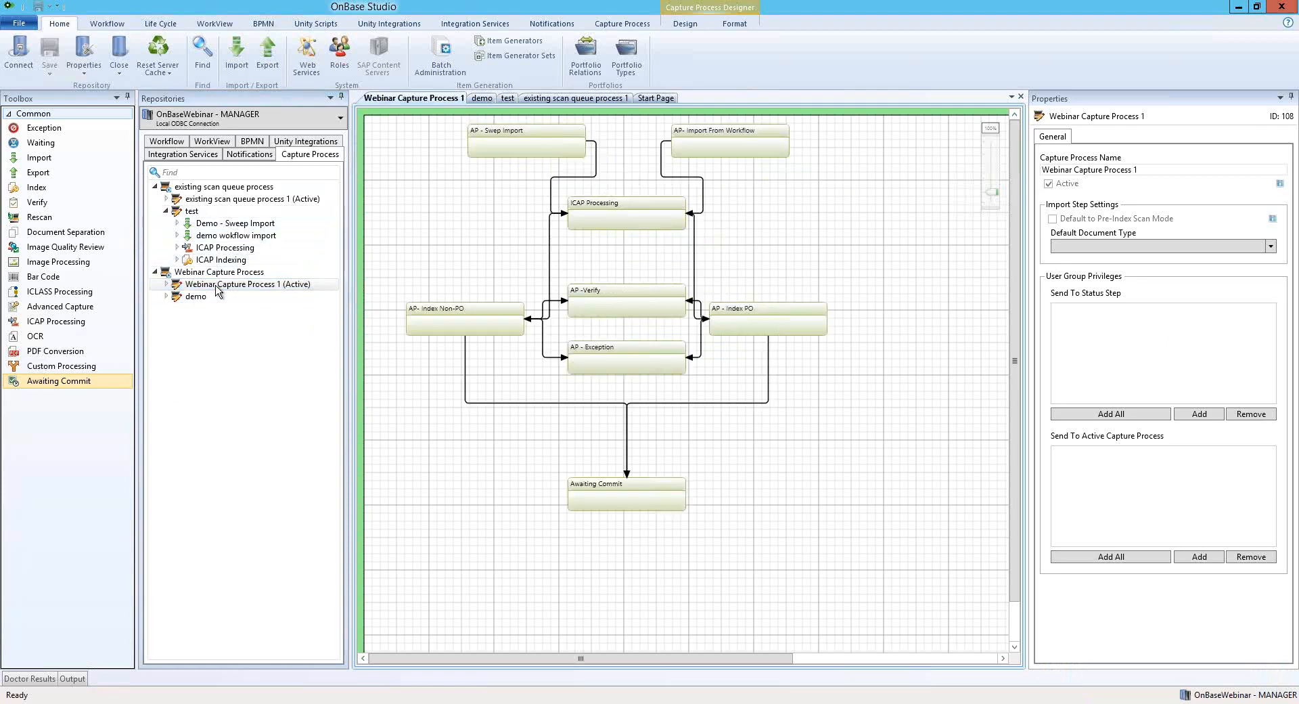
pyautogui.click(166, 284)
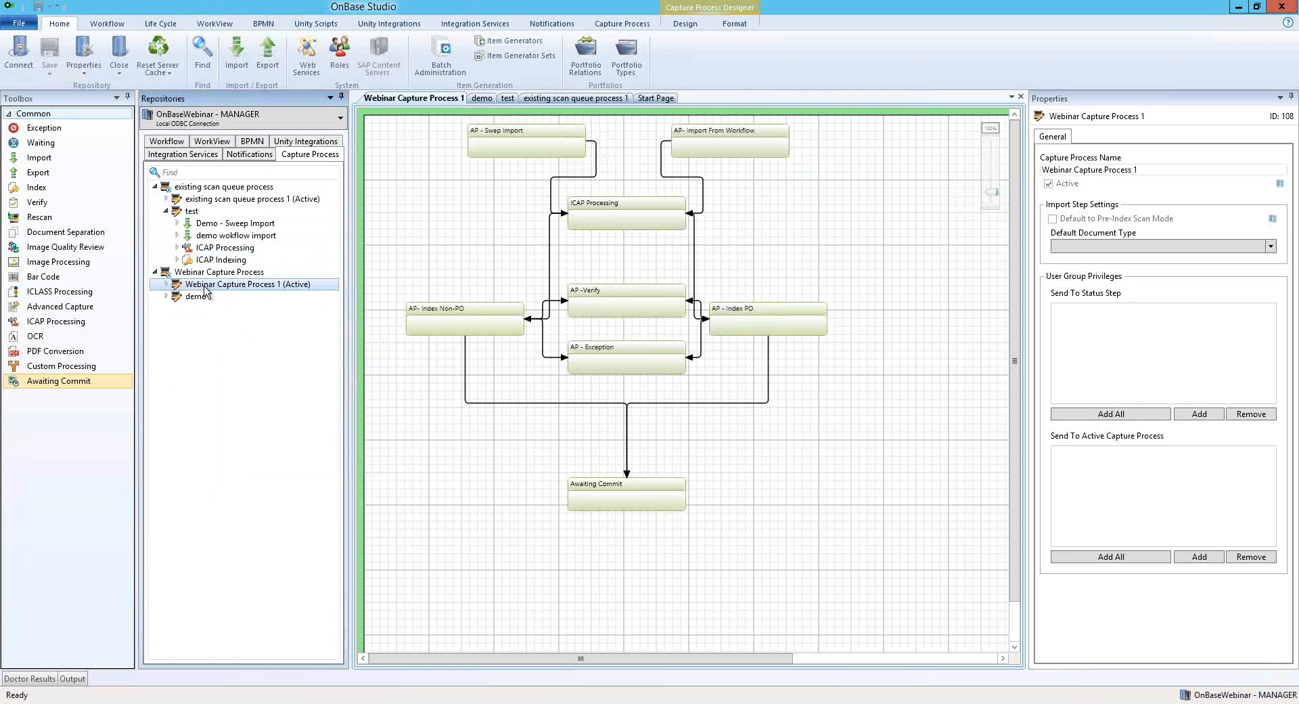